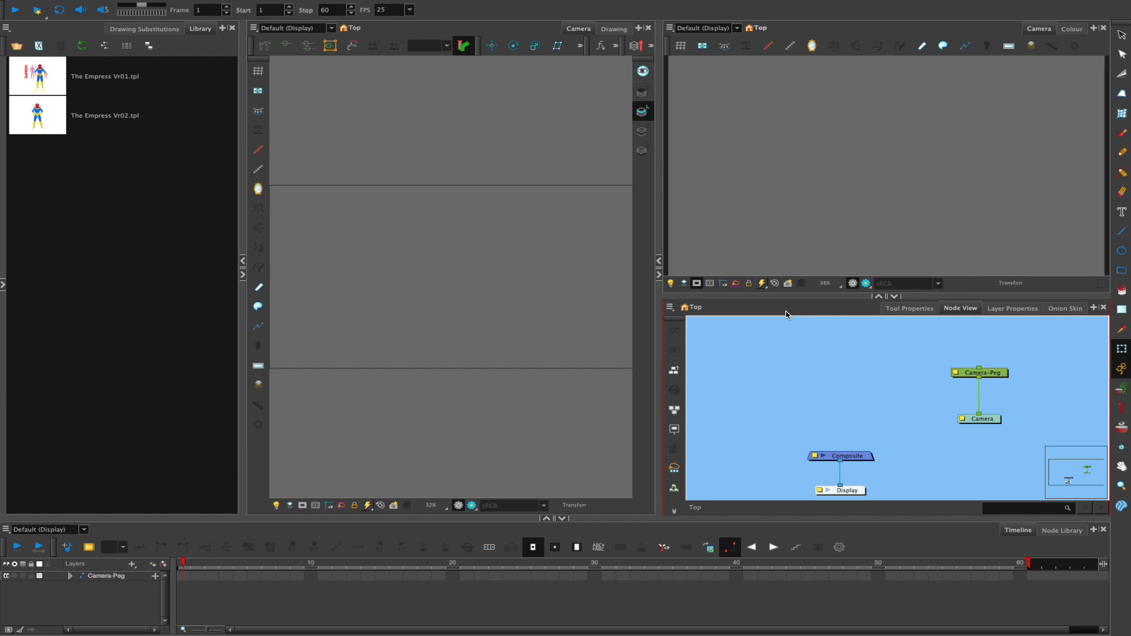
Import the "The Empress Vr02.tpl" template from the library into the empty area of the Node View
{"action": "left_click", "coordinate": [213, 296]}
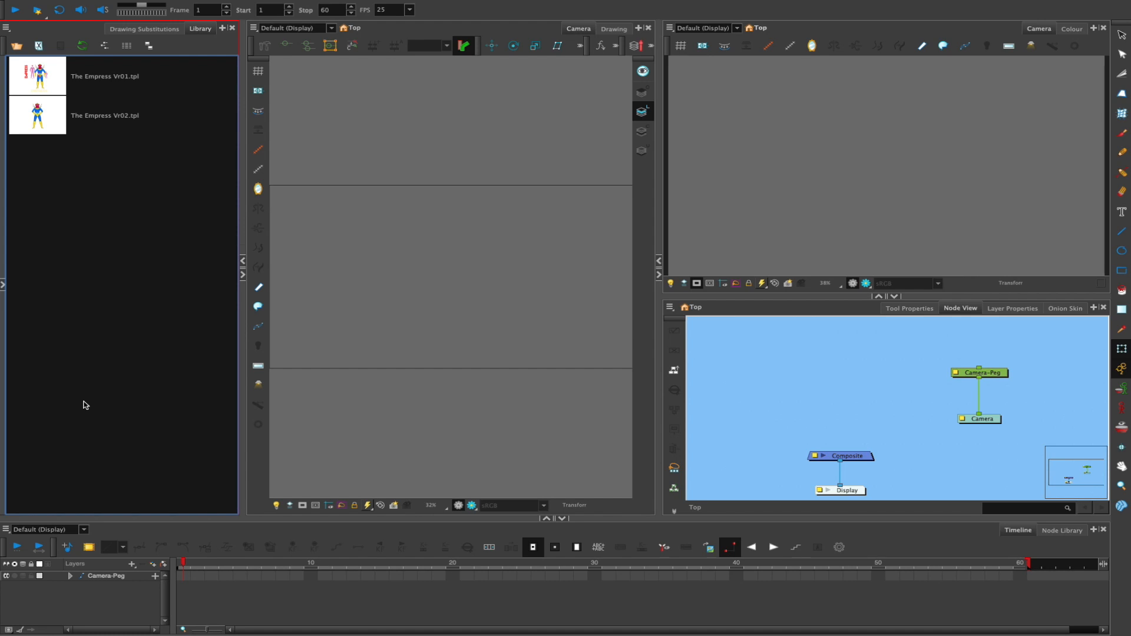
{"action": "left_click", "coordinate": [59, 117]}
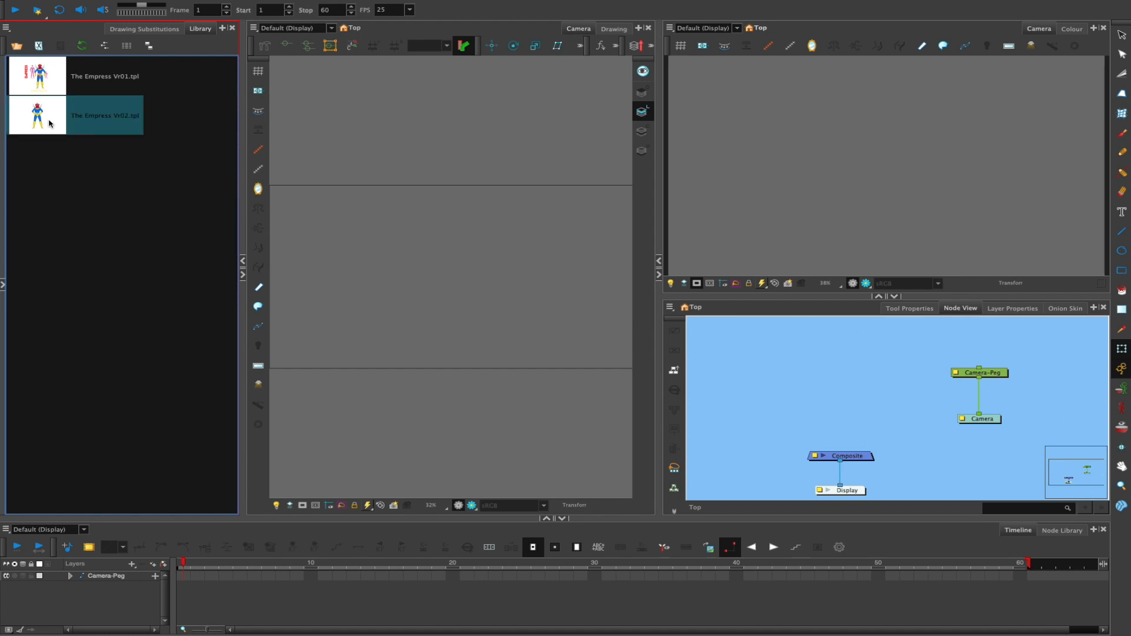
{"action": "left_click_drag", "start_coordinate": [61, 118], "coordinate": [800, 358]}
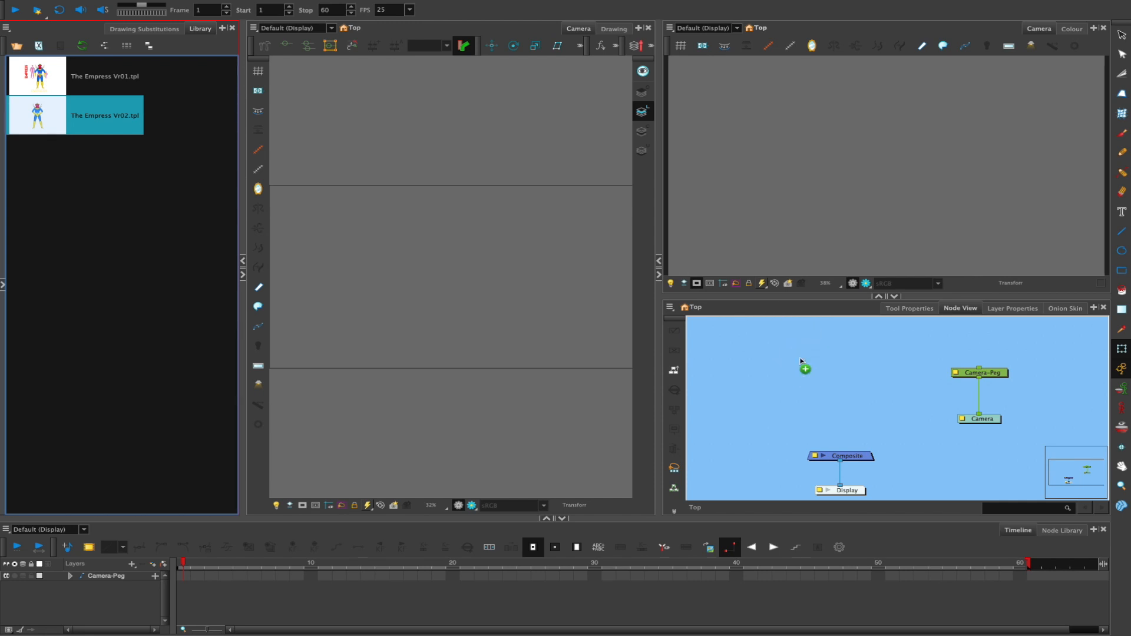
{"action": "left_click_drag", "start_coordinate": [800, 360], "coordinate": [801, 361]}
Expand the Node View over the Camera view above it and frame the imported rig with the scene's nodes
{"action": "left_click_drag", "start_coordinate": [859, 297], "coordinate": [847, 243]}
{"action": "left_click_drag", "start_coordinate": [866, 446], "coordinate": [868, 359]}
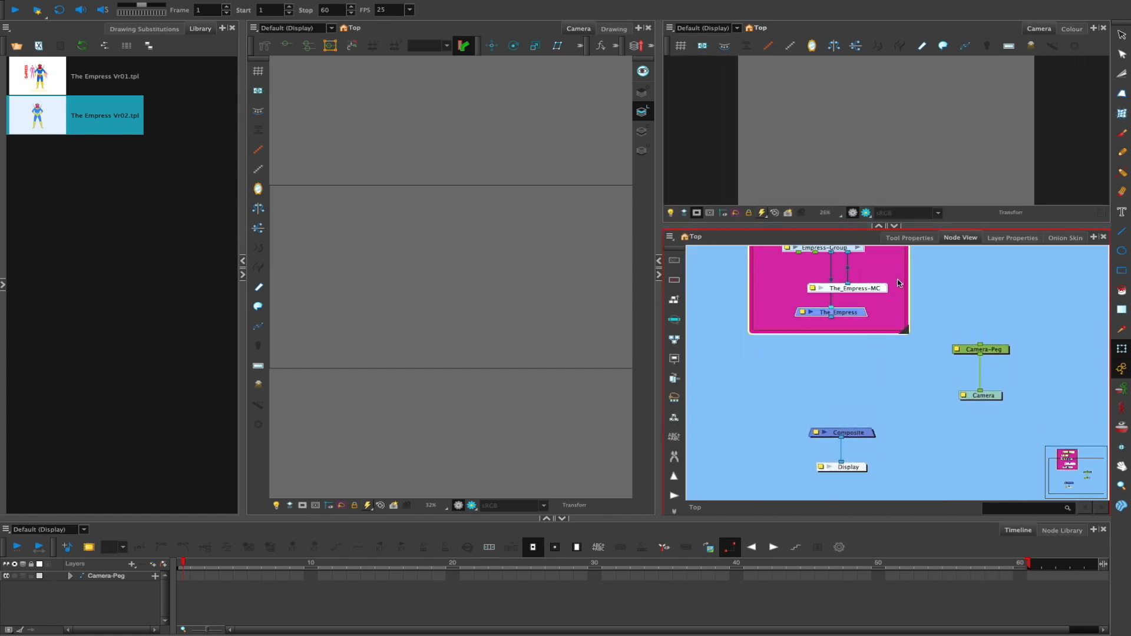
{"action": "left_click", "coordinate": [878, 226]}
{"action": "left_click_drag", "start_coordinate": [914, 195], "coordinate": [910, 242]}
{"action": "left_click_drag", "start_coordinate": [860, 120], "coordinate": [864, 170]}
{"action": "left_click", "coordinate": [911, 203]}
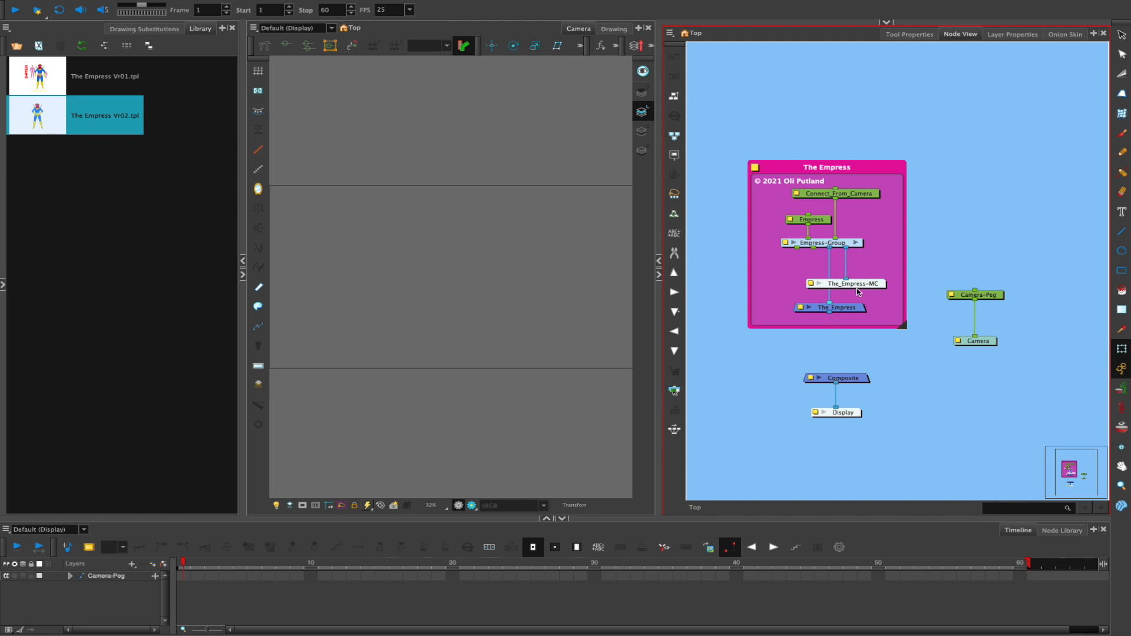
Delete the The_Empress composite node and connect the Empress-Group output that fed it to the scene's Composite node
{"action": "left_click", "coordinate": [846, 309]}
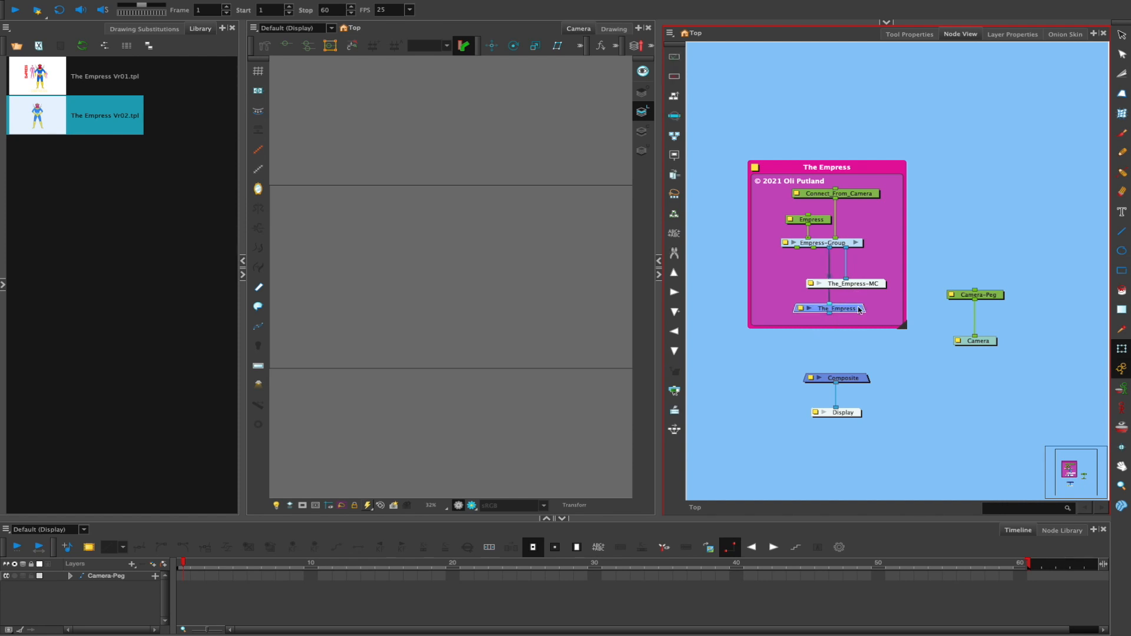
{"action": "left_click_drag", "start_coordinate": [845, 309], "coordinate": [847, 308]}
{"action": "key", "text": "Delete"}
{"action": "mouse_move", "coordinate": [830, 247]}
{"action": "left_mouse_down"}
{"action": "mouse_move", "coordinate": [785, 308]}
{"action": "mouse_move", "coordinate": [810, 291]}
{"action": "mouse_move", "coordinate": [781, 305]}
{"action": "mouse_move", "coordinate": [808, 337]}
{"action": "mouse_move", "coordinate": [792, 265]}
{"action": "mouse_move", "coordinate": [790, 319]}
{"action": "mouse_move", "coordinate": [823, 366]}
{"action": "mouse_move", "coordinate": [858, 382]}
{"action": "left_mouse_up"}
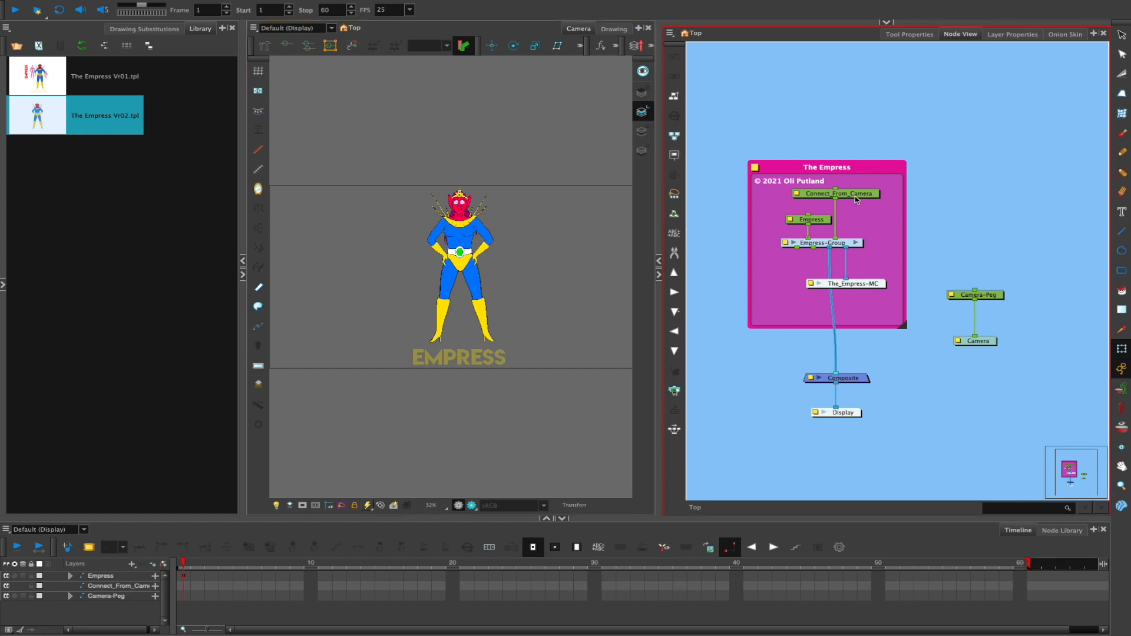
Examine the Connect_From_Camera and Empress pegs and the Empress peg's keyframe at frame 1
{"action": "left_click", "coordinate": [878, 194]}
{"action": "left_click", "coordinate": [823, 217]}
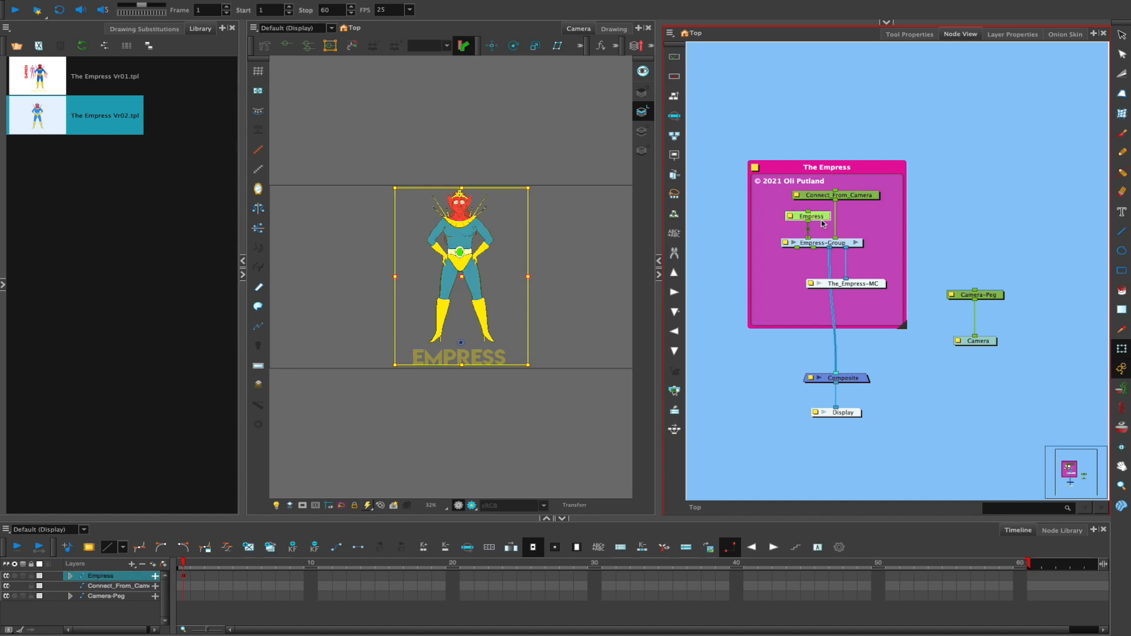
{"action": "left_click", "coordinate": [184, 577]}
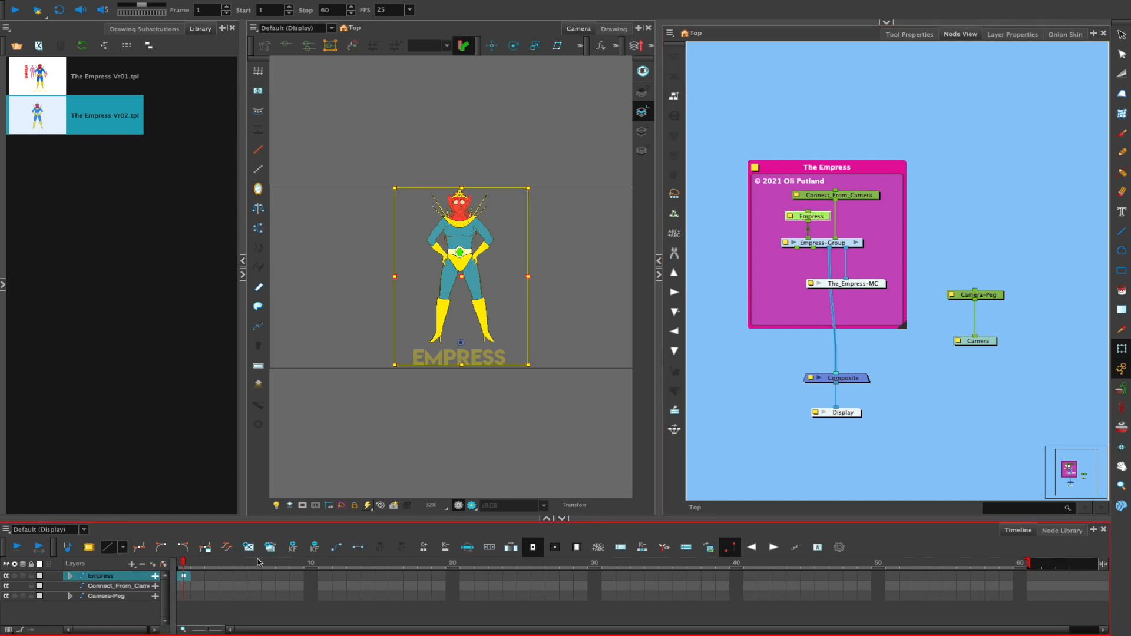
{"action": "left_click", "coordinate": [823, 337]}
Move the Camera-Peg up beyond the top of the rig's backdrop and connect its output to Connect_From_Camera
{"action": "left_click", "coordinate": [862, 195]}
{"action": "left_click_drag", "start_coordinate": [996, 293], "coordinate": [990, 126]}
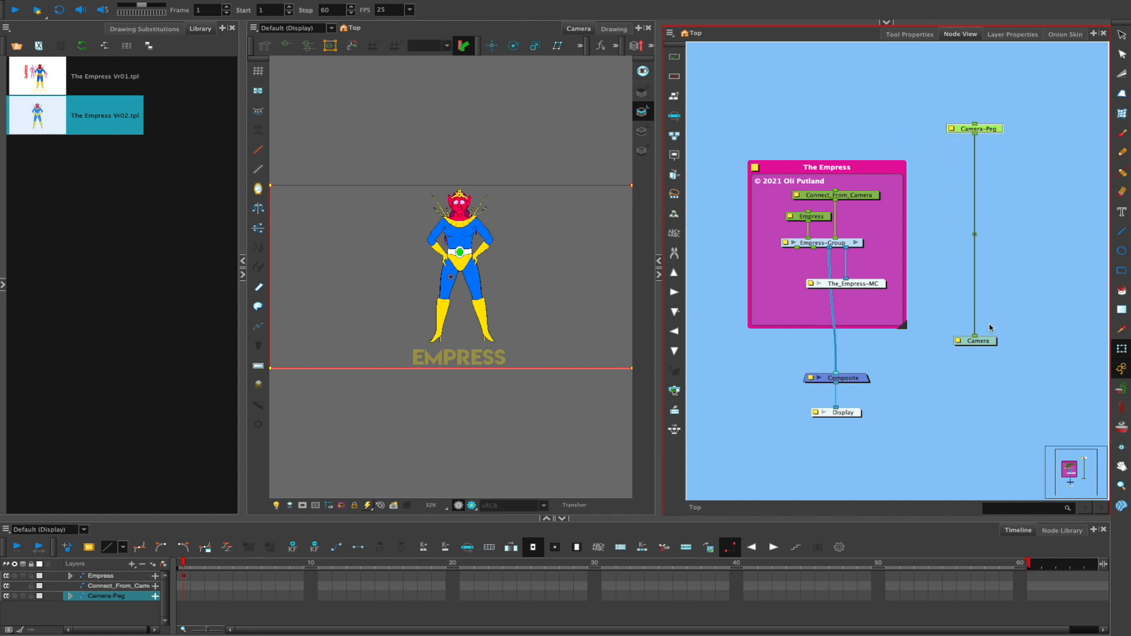
{"action": "left_click_drag", "start_coordinate": [971, 134], "coordinate": [855, 194]}
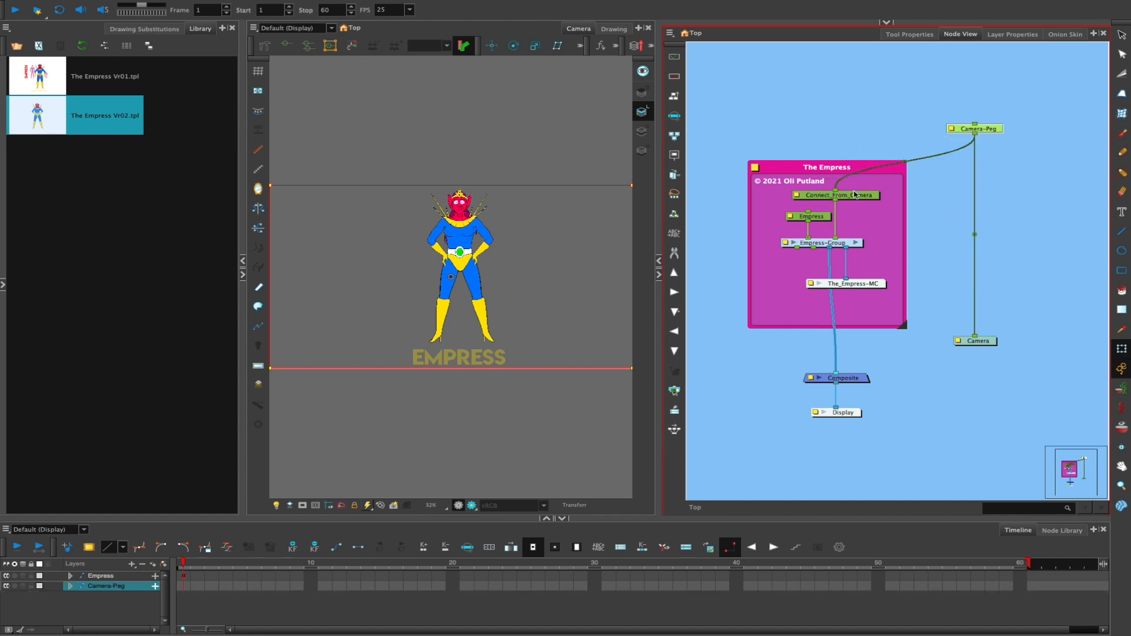
Delete the Connect_From_Camera peg so the Camera-Peg feeds Empress-Group directly, and select the Camera-Peg
{"action": "left_click", "coordinate": [858, 197]}
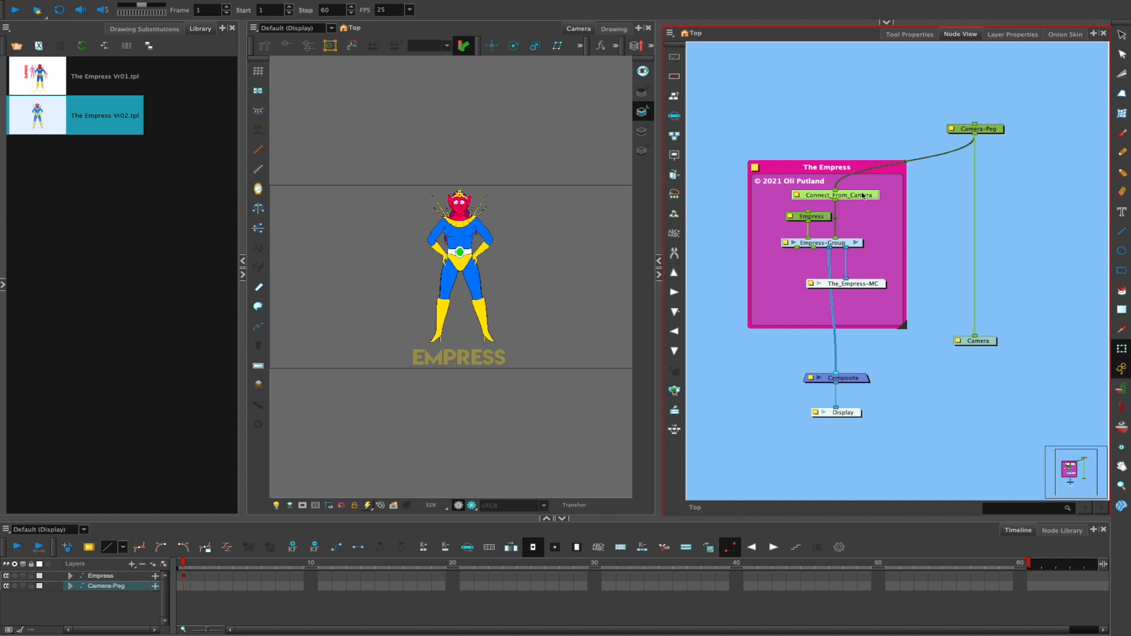
{"action": "key", "text": "Delete"}
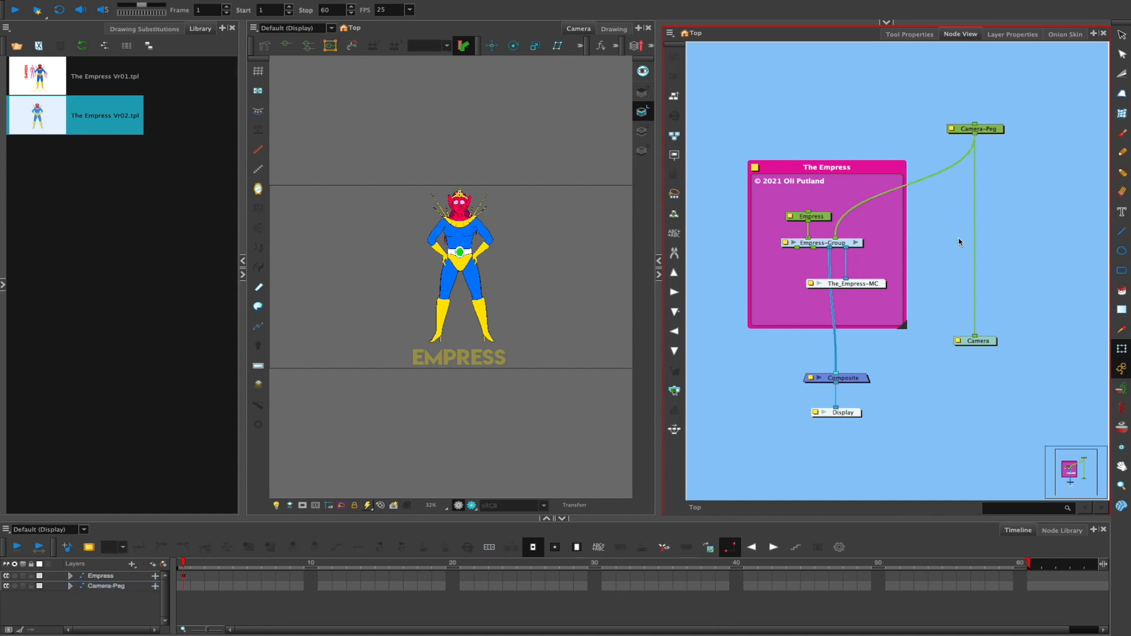
{"action": "left_click", "coordinate": [989, 134]}
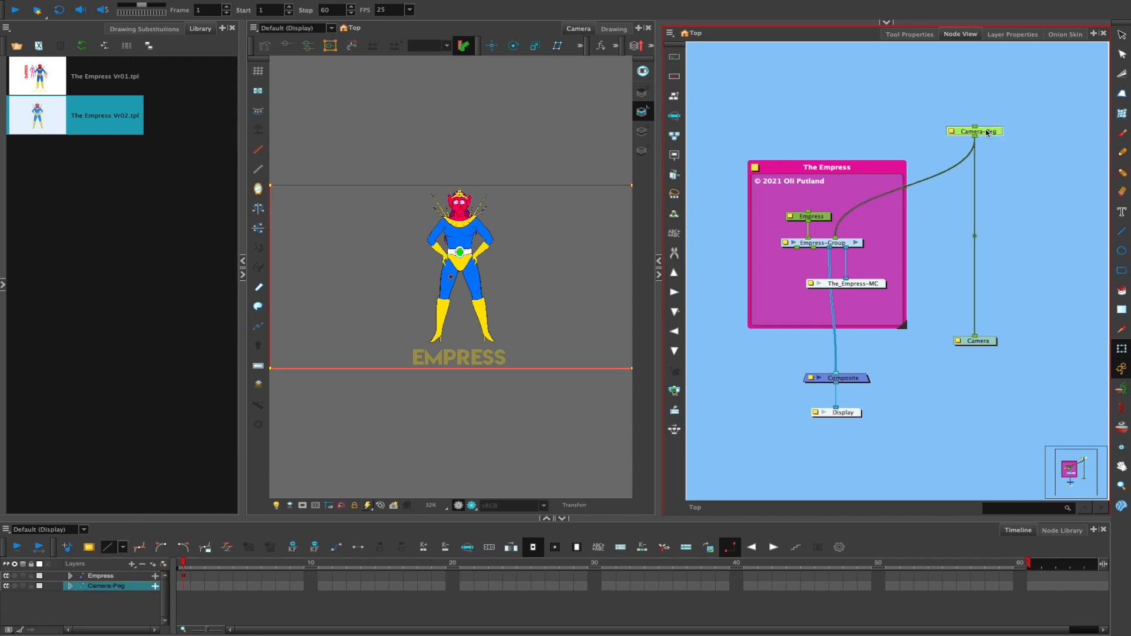
Restore the second Camera view above the Node View, check its display list, and make the view taller
{"action": "left_click", "coordinate": [886, 22]}
{"action": "left_click", "coordinate": [728, 29]}
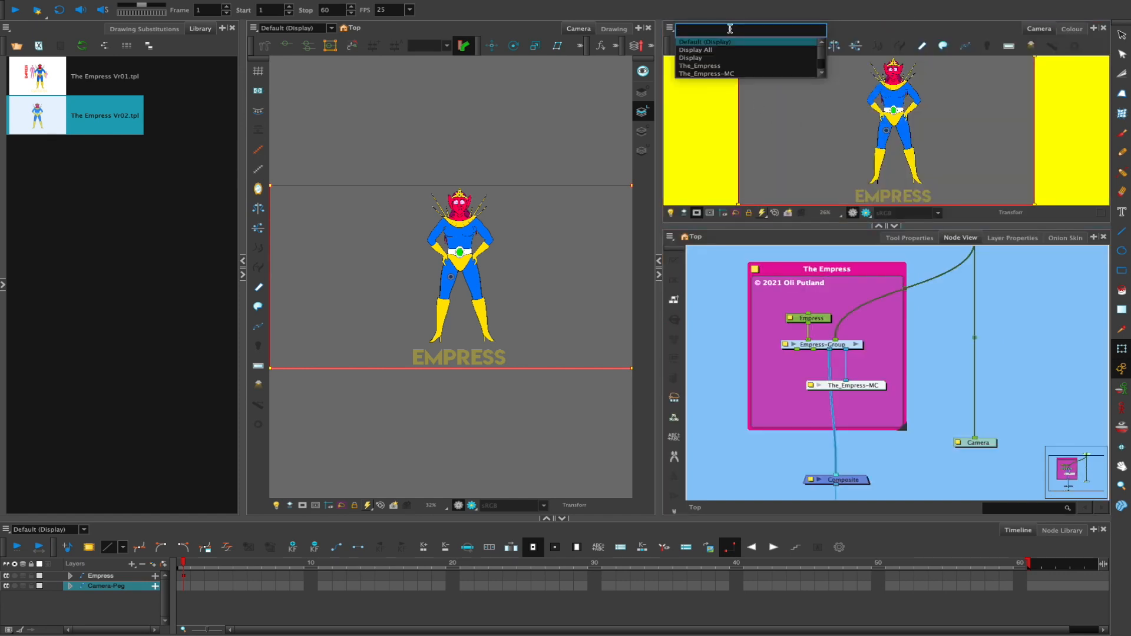
{"action": "left_click", "coordinate": [845, 28]}
{"action": "left_click_drag", "start_coordinate": [798, 226], "coordinate": [798, 272]}
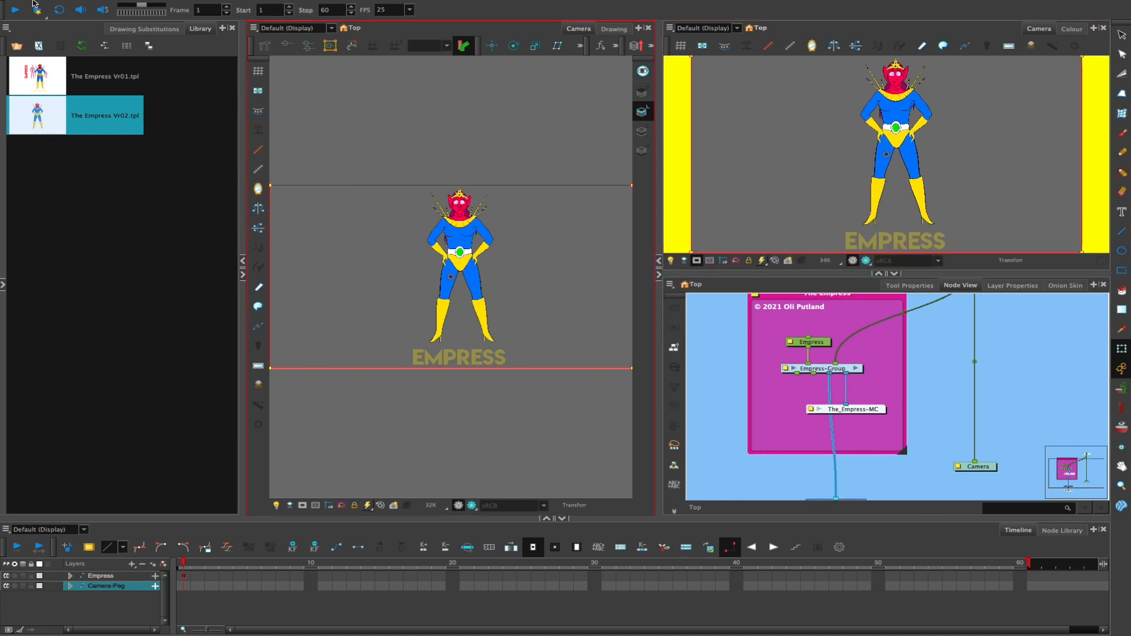
Check the Advanced Display option in the advanced preferences and close the preferences without changing anything
{"action": "left_click", "coordinate": [59, 6]}
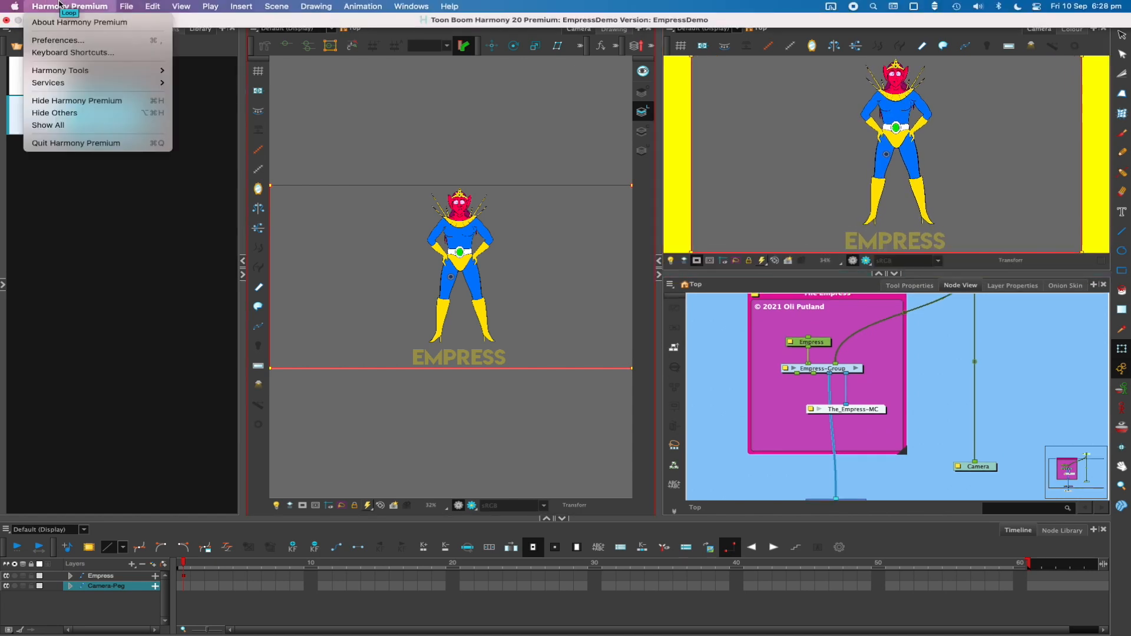
{"action": "left_click", "coordinate": [88, 41]}
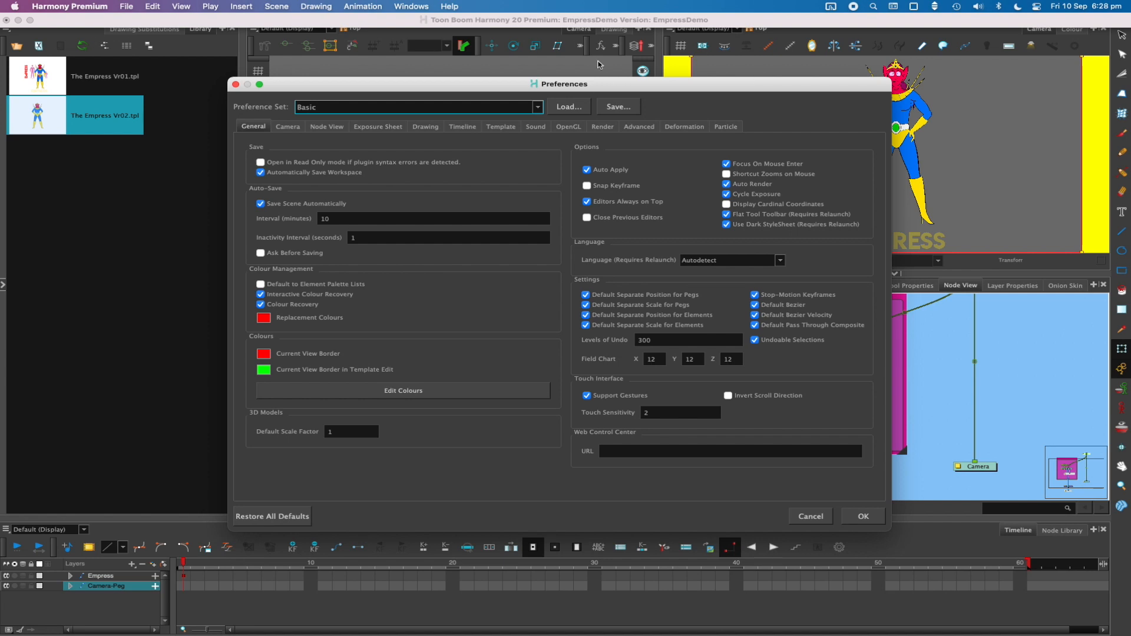
{"action": "left_click", "coordinate": [641, 127]}
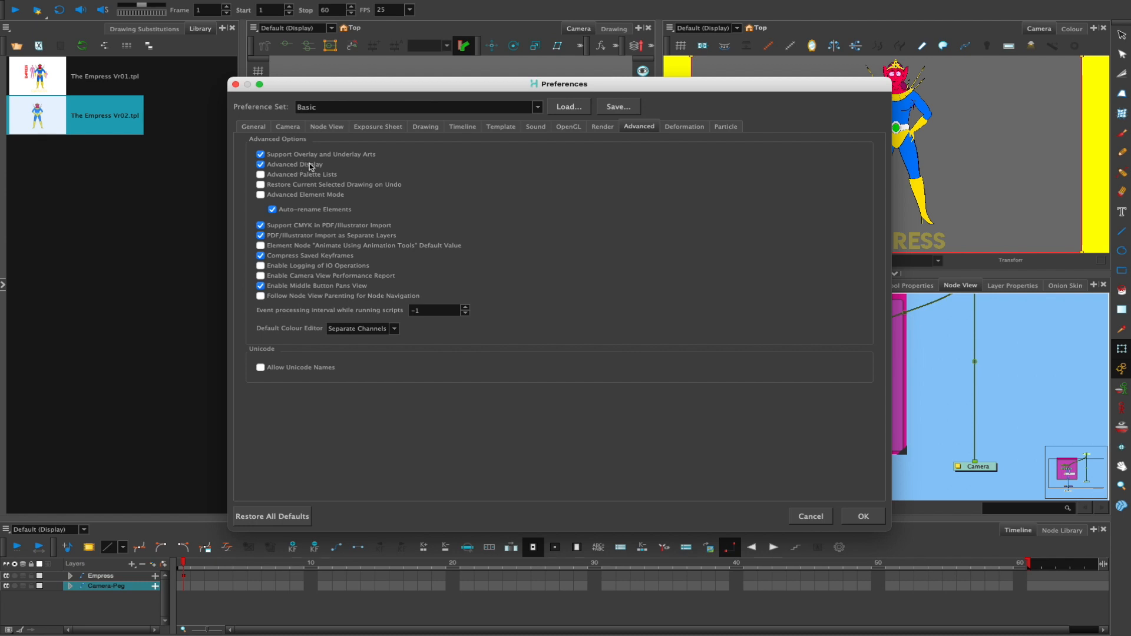
{"action": "left_click", "coordinate": [810, 516]}
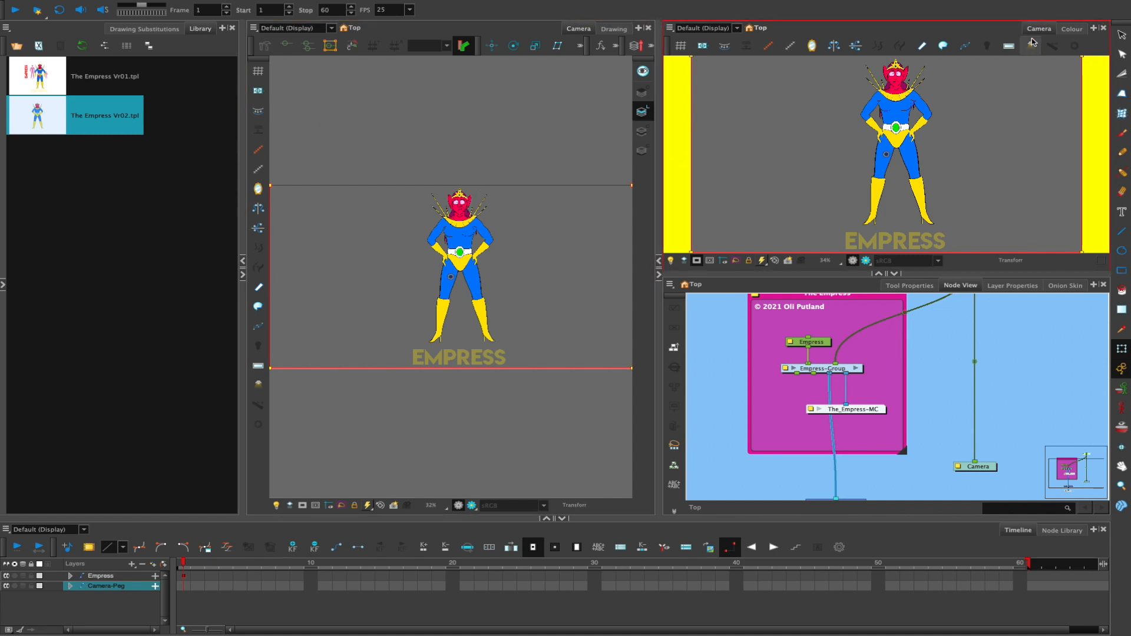
Set the second Camera view's display to The_Empress-MC and enlarge that view to fit the master controller
{"action": "left_click", "coordinate": [708, 29]}
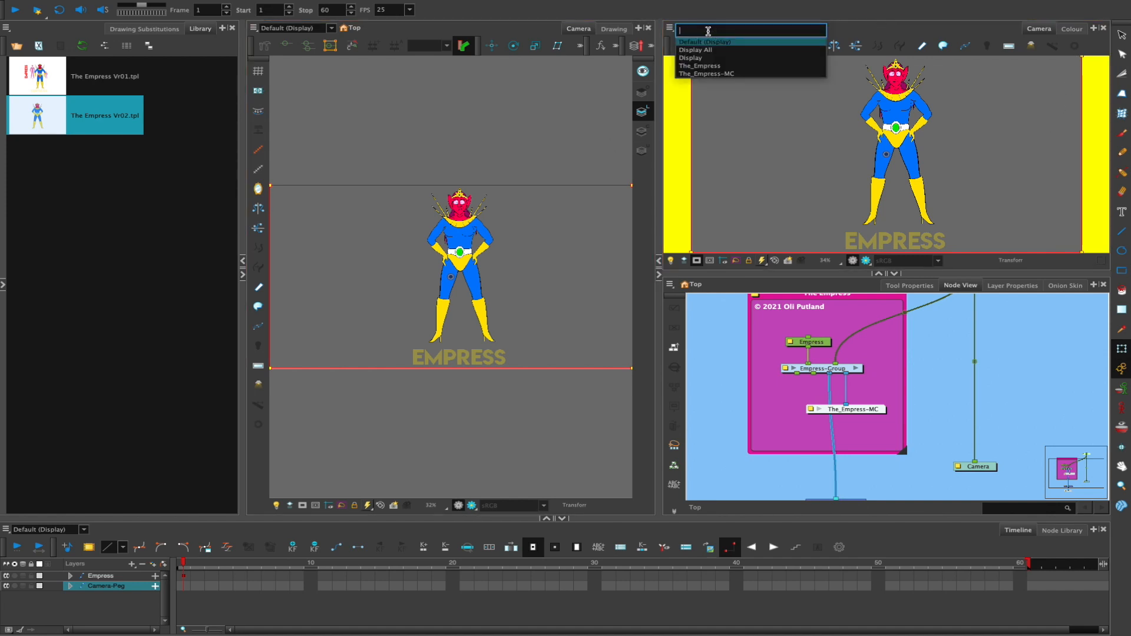
{"action": "left_click", "coordinate": [704, 73]}
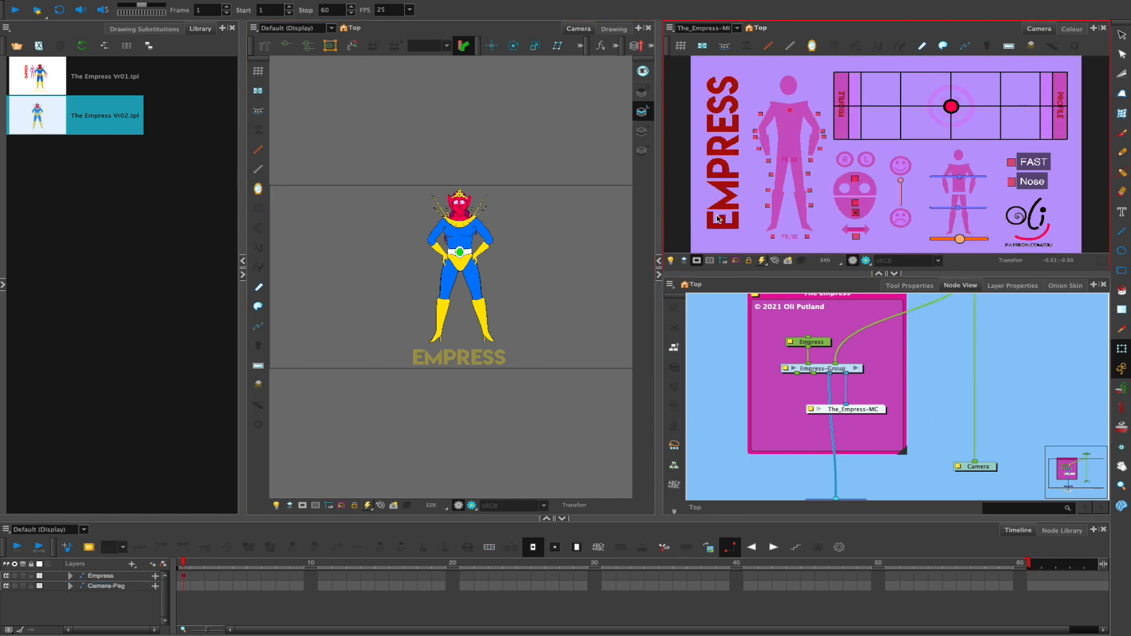
{"action": "left_click_drag", "start_coordinate": [956, 273], "coordinate": [957, 291]}
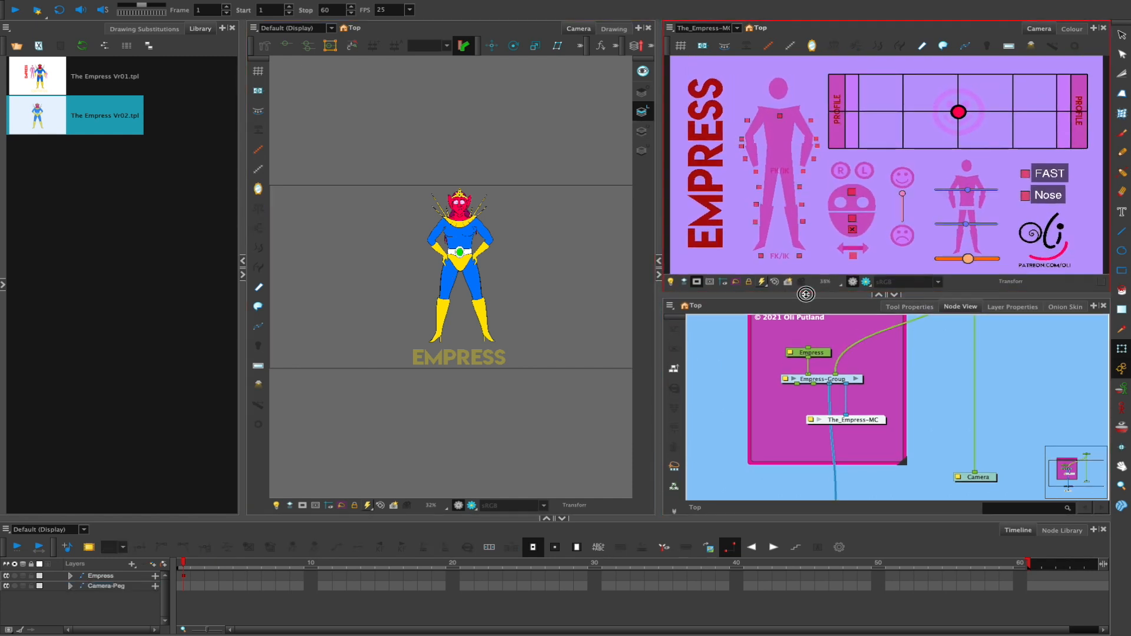
Test-scale the Camera-Peg in the main Camera view with its cable to Empress-Group connected, and undo the scaling
{"action": "left_click_drag", "start_coordinate": [932, 344], "coordinate": [882, 435]}
{"action": "left_click", "coordinate": [940, 351]}
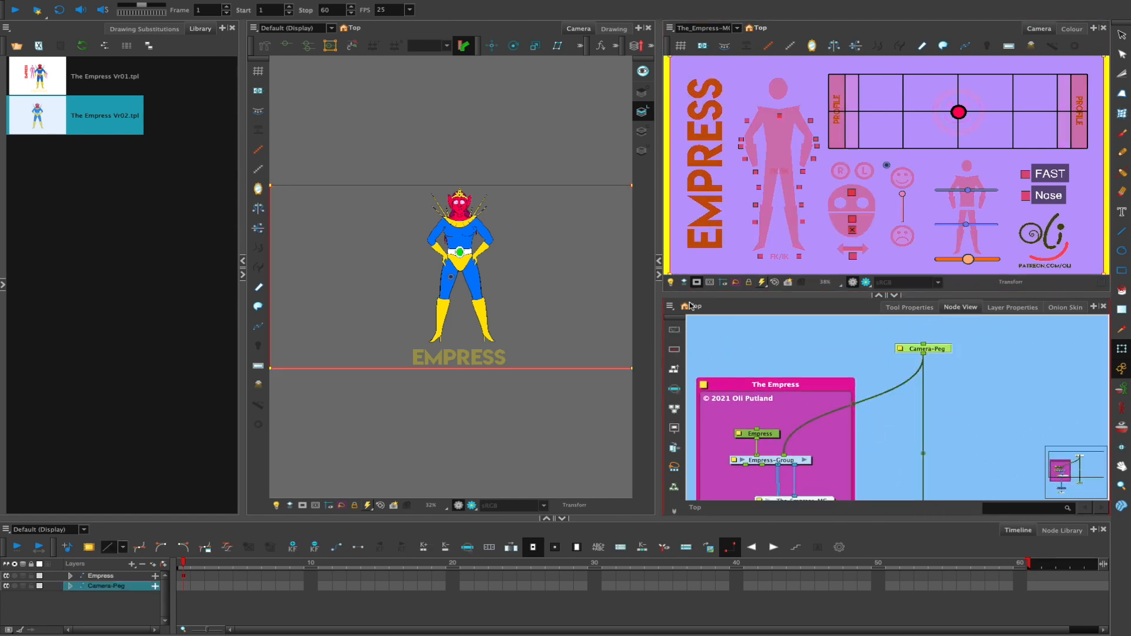
{"action": "key", "text": "alt+4"}
{"action": "mouse_move", "coordinate": [518, 254]}
{"action": "left_mouse_down"}
{"action": "mouse_move", "coordinate": [497, 270]}
{"action": "mouse_move", "coordinate": [531, 255]}
{"action": "mouse_move", "coordinate": [495, 270]}
{"action": "mouse_move", "coordinate": [518, 253]}
{"action": "left_mouse_up"}
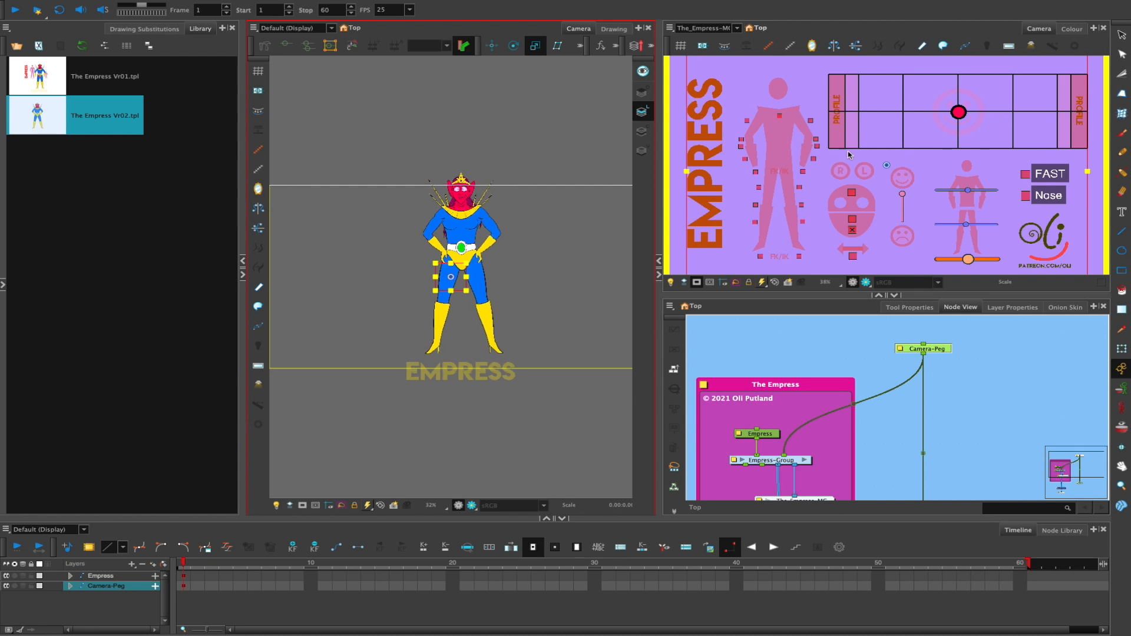
{"action": "key", "text": "ctrl+z"}
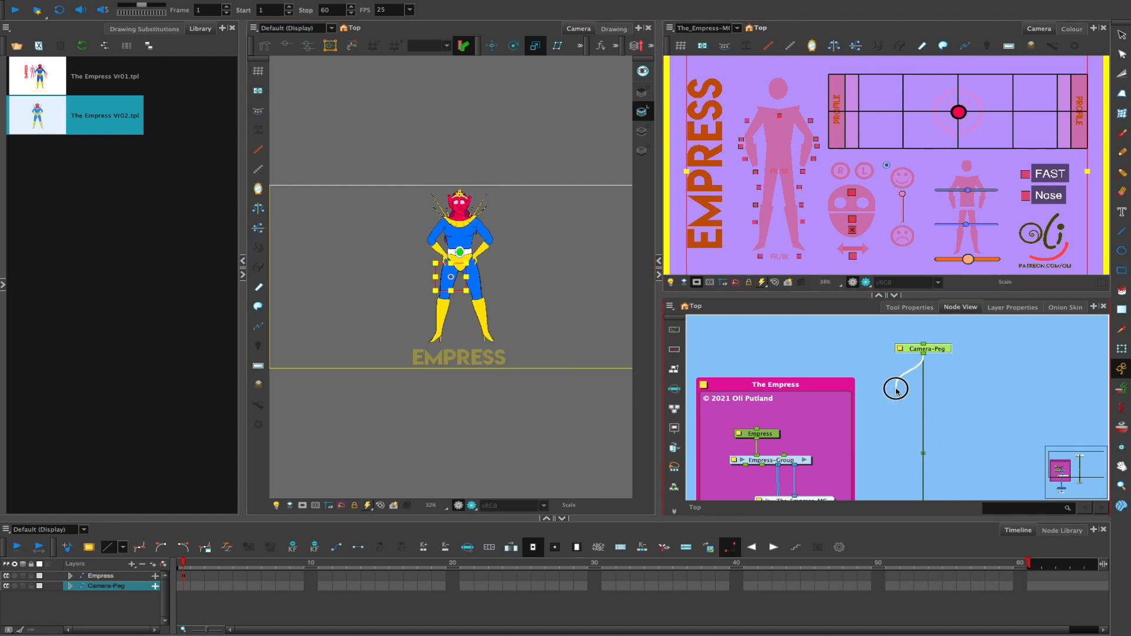
Test-scale the Camera-Peg with its cable to Empress-Group disconnected, undo the changes, and return to the Transform tool
{"action": "left_click_drag", "start_coordinate": [603, 284], "coordinate": [533, 293]}
{"action": "key", "text": "ctrl+z"}
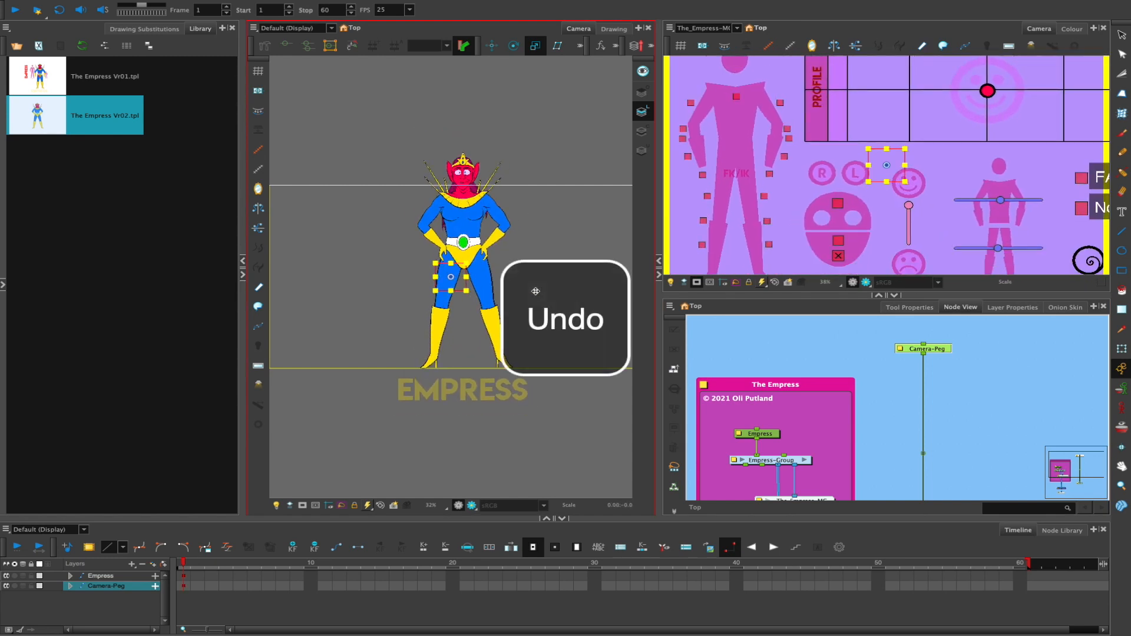
{"action": "mouse_move", "coordinate": [550, 275]}
{"action": "left_mouse_down"}
{"action": "mouse_move", "coordinate": [507, 292]}
{"action": "mouse_move", "coordinate": [545, 280]}
{"action": "left_mouse_up"}
{"action": "left_click", "coordinate": [745, 209]}
{"action": "key", "text": "ctrl+z"}
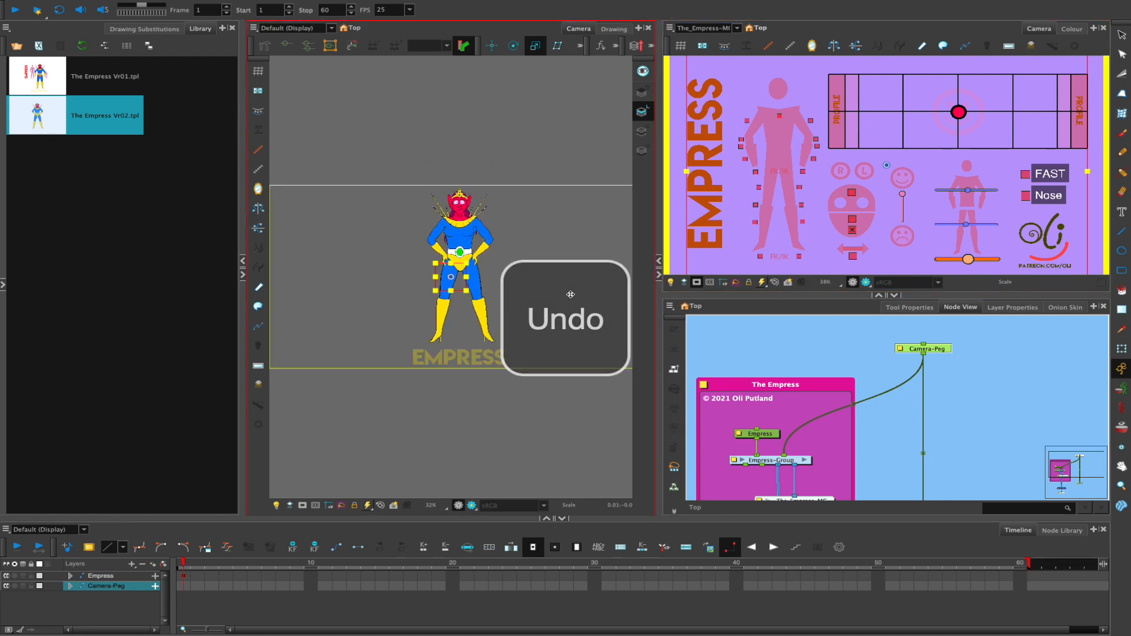
{"action": "left_click", "coordinate": [1115, 353]}
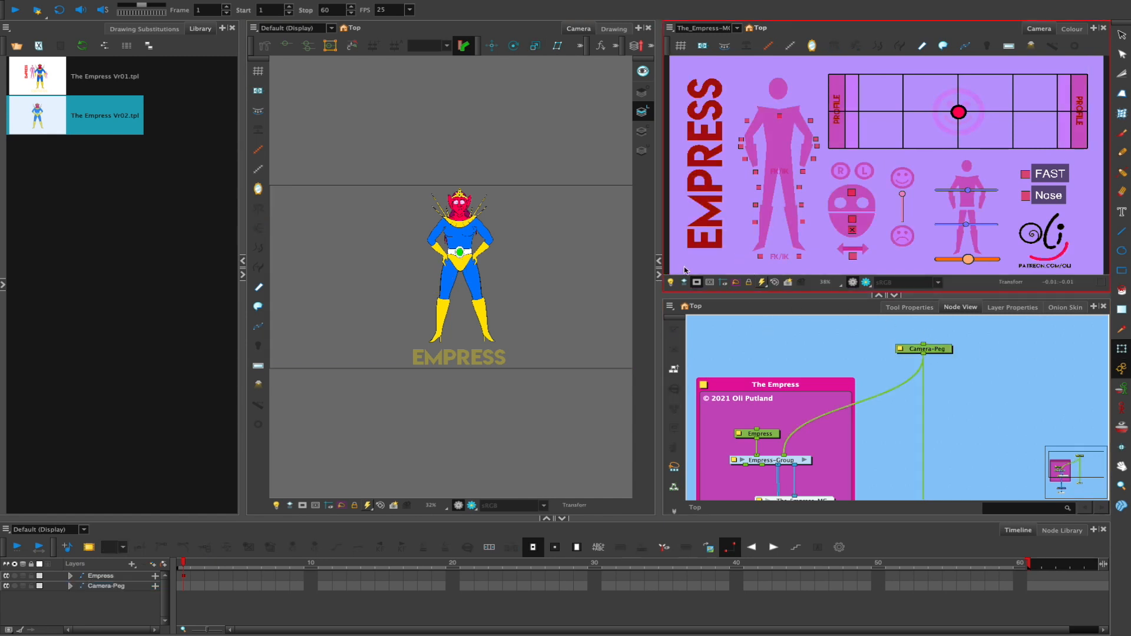
Narrow the Library panel to widen the main Camera view around the Empress character
{"action": "left_click_drag", "start_coordinate": [240, 328], "coordinate": [200, 332]}
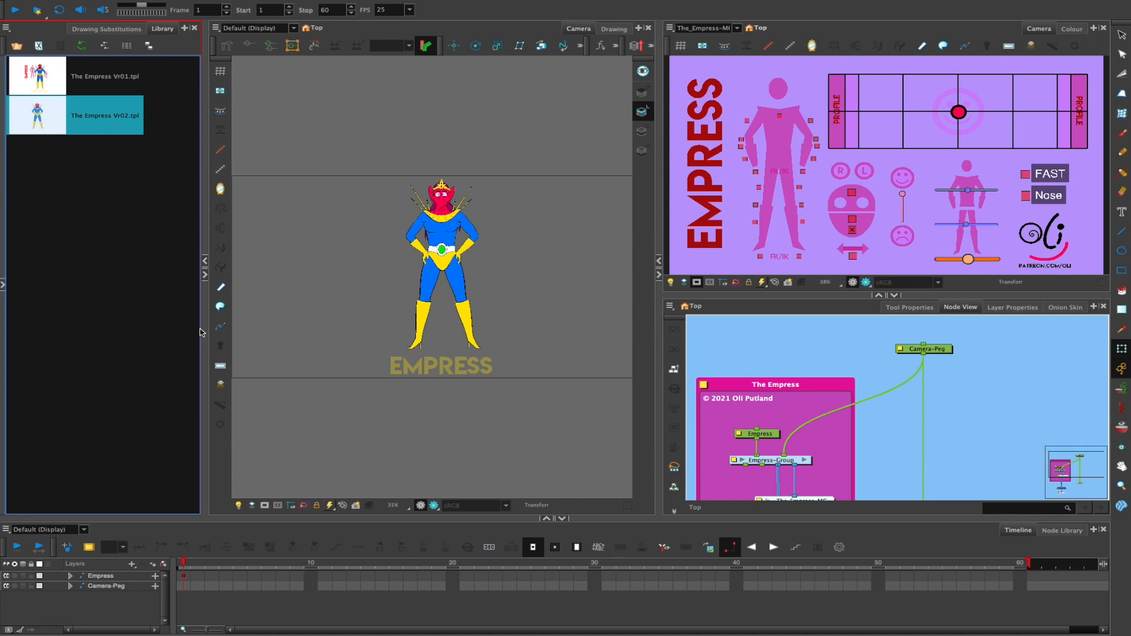
{"action": "scroll", "coordinate": [456, 265], "scroll_direction": "up", "scroll_amount": 2}
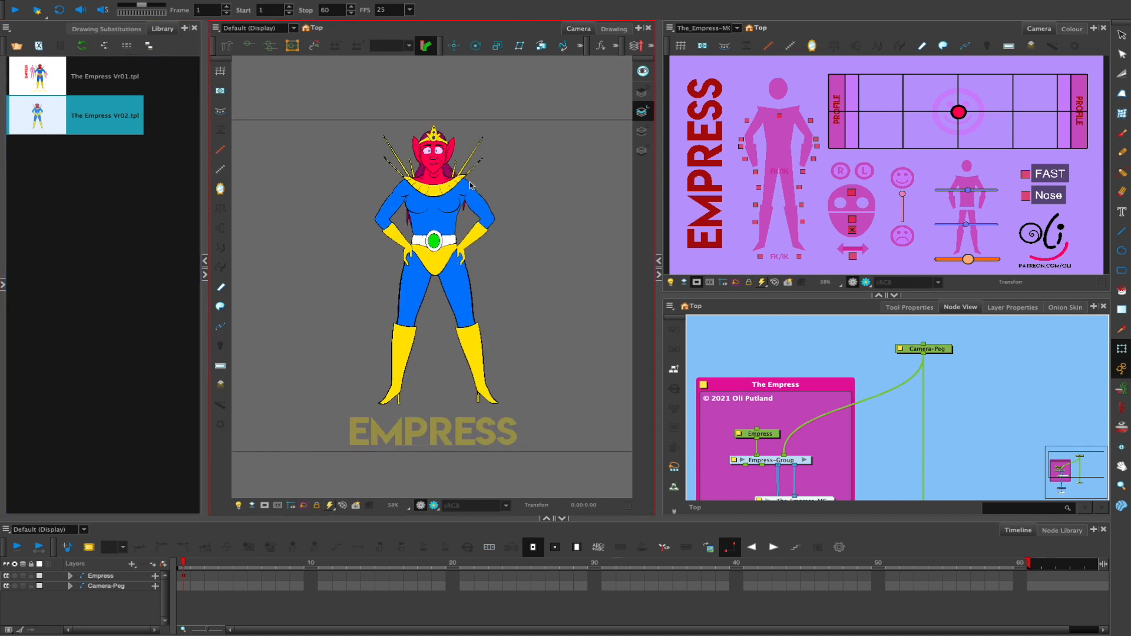
{"action": "scroll", "coordinate": [469, 185], "scroll_direction": "up", "scroll_amount": 3}
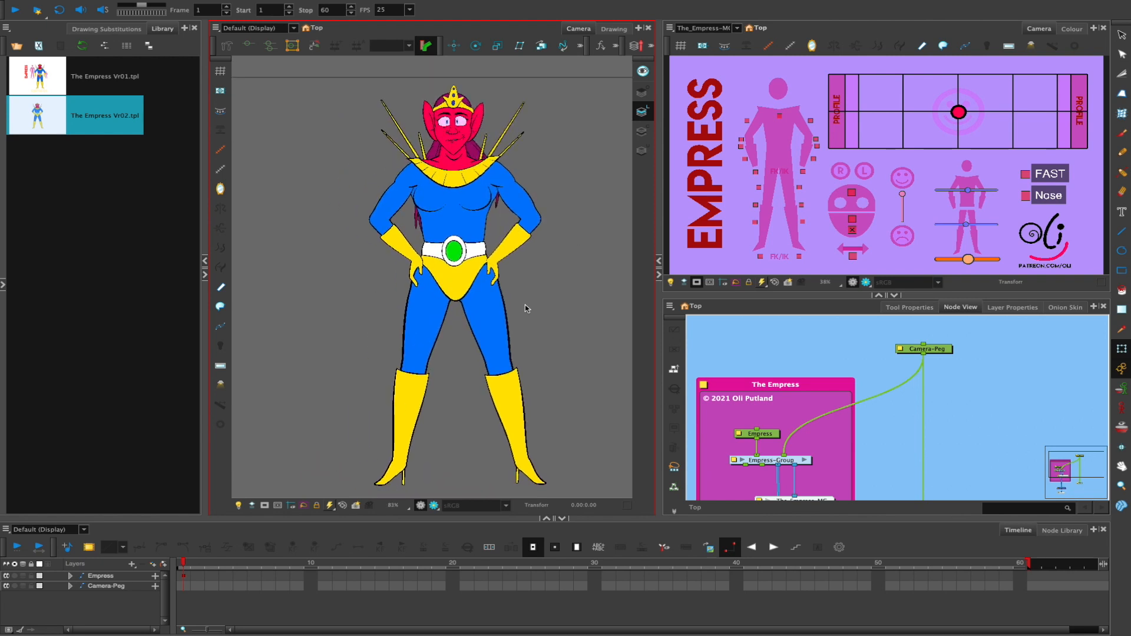
{"action": "scroll", "coordinate": [525, 307], "scroll_direction": "down", "scroll_amount": 1}
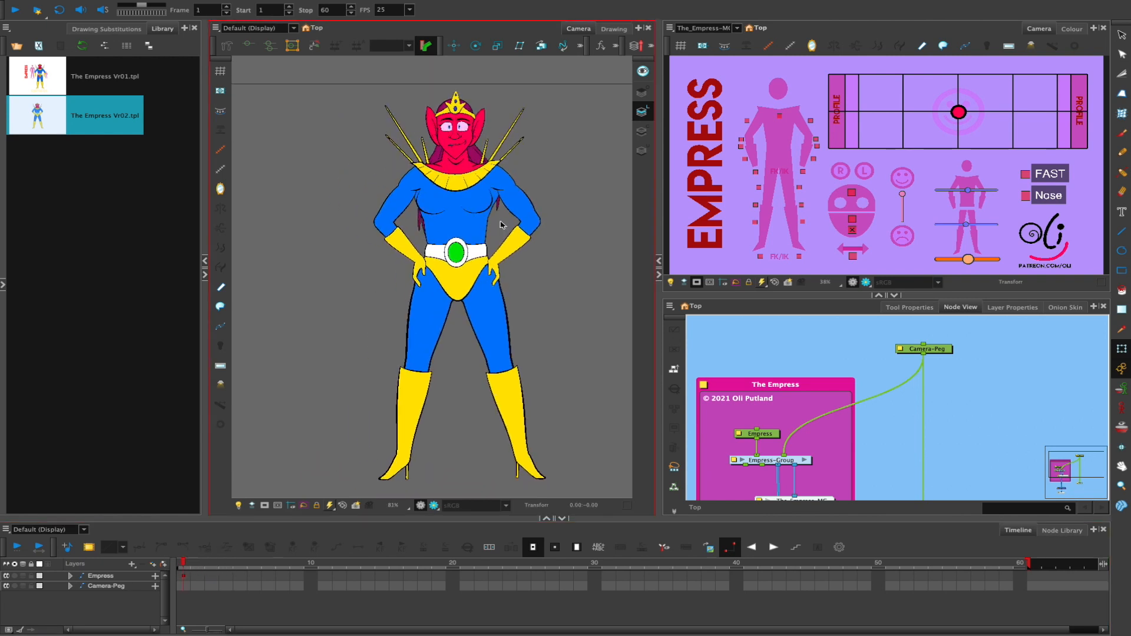
Go to frame 10, test-move the Empress's upper torso in the main Camera view, and undo the move
{"action": "left_click", "coordinate": [312, 567]}
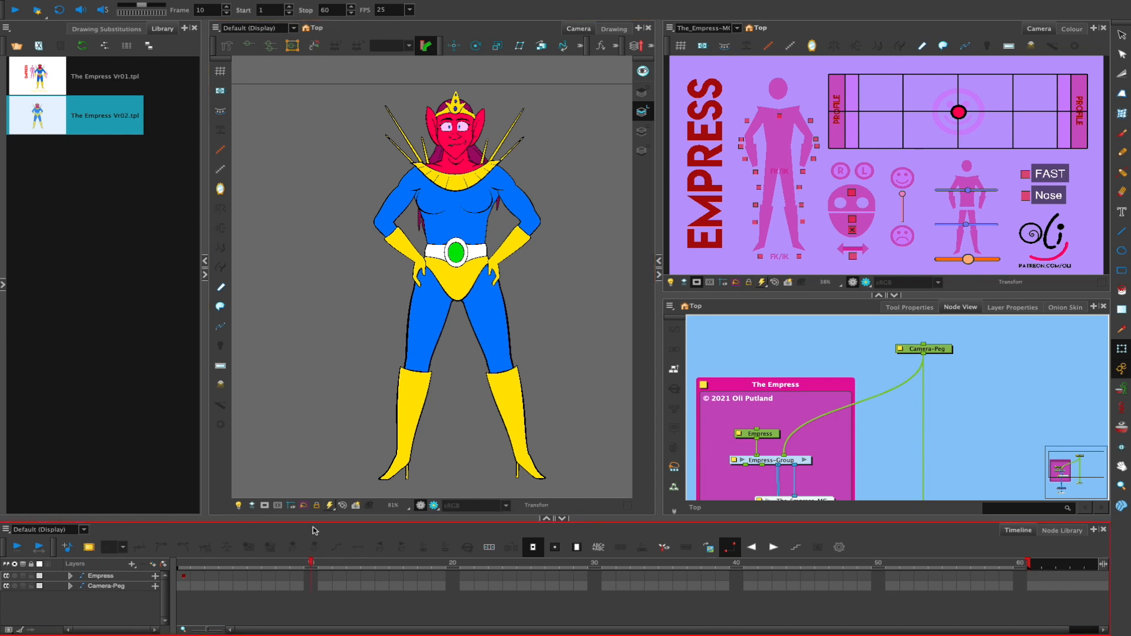
{"action": "scroll", "coordinate": [522, 284], "scroll_direction": "up", "scroll_amount": 4}
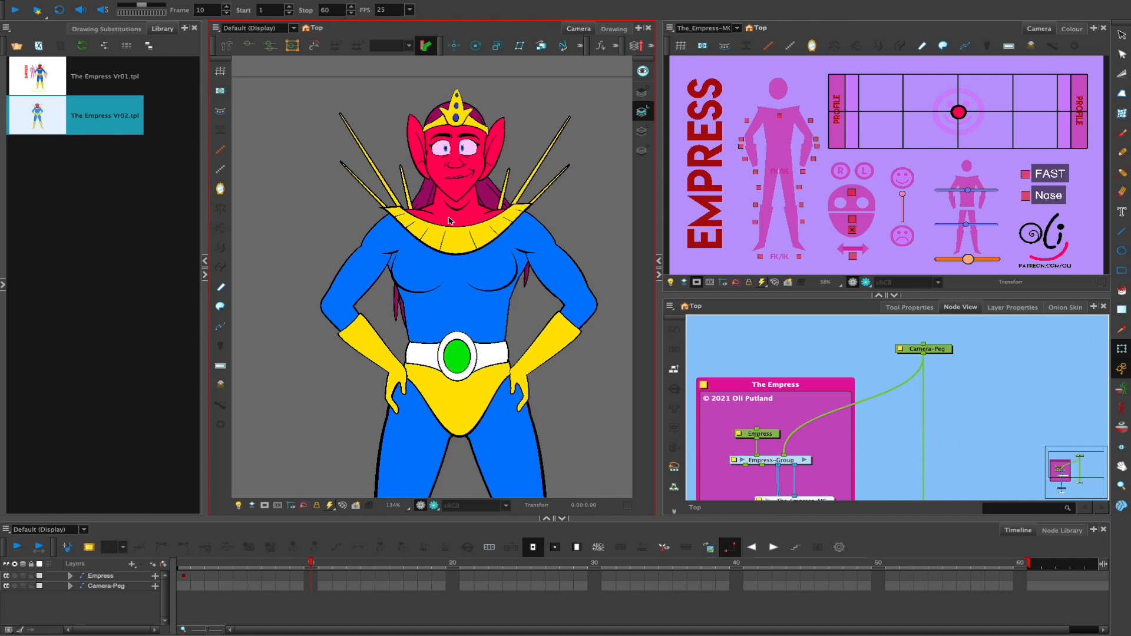
{"action": "left_click", "coordinate": [455, 265]}
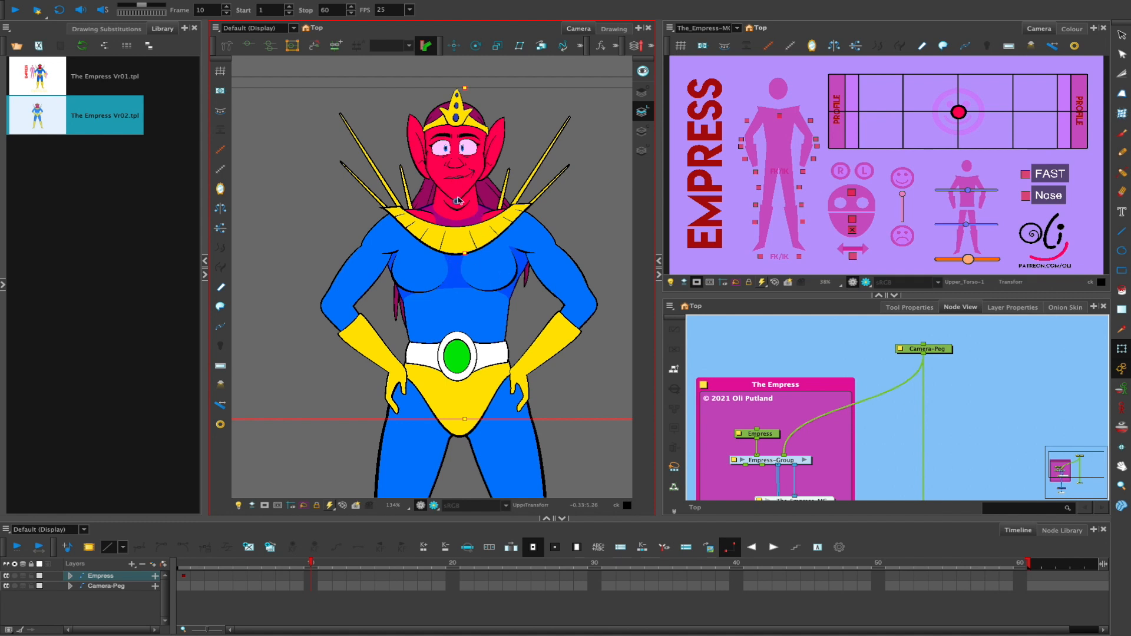
{"action": "mouse_move", "coordinate": [455, 261]}
{"action": "left_mouse_down"}
{"action": "mouse_move", "coordinate": [431, 260]}
{"action": "mouse_move", "coordinate": [453, 249]}
{"action": "mouse_move", "coordinate": [454, 268]}
{"action": "mouse_move", "coordinate": [452, 256]}
{"action": "left_mouse_up"}
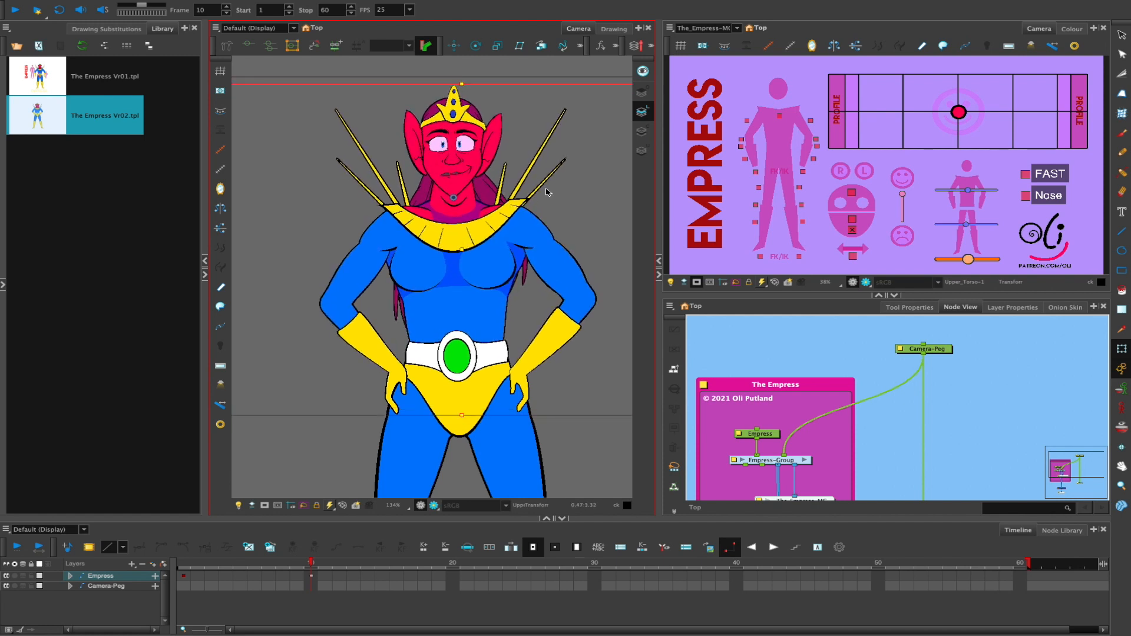
{"action": "key", "text": "ctrl+z"}
{"action": "left_click", "coordinate": [580, 203]}
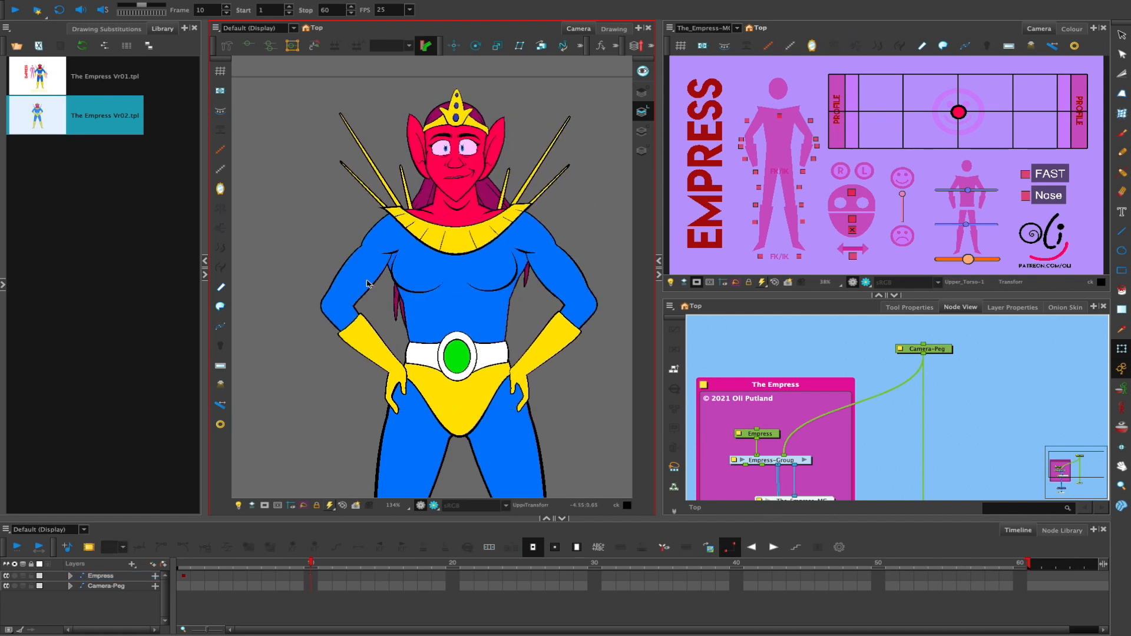
Test-pose the upper arm UpperArm-1 on the character, undoing each change
{"action": "left_click", "coordinate": [345, 284]}
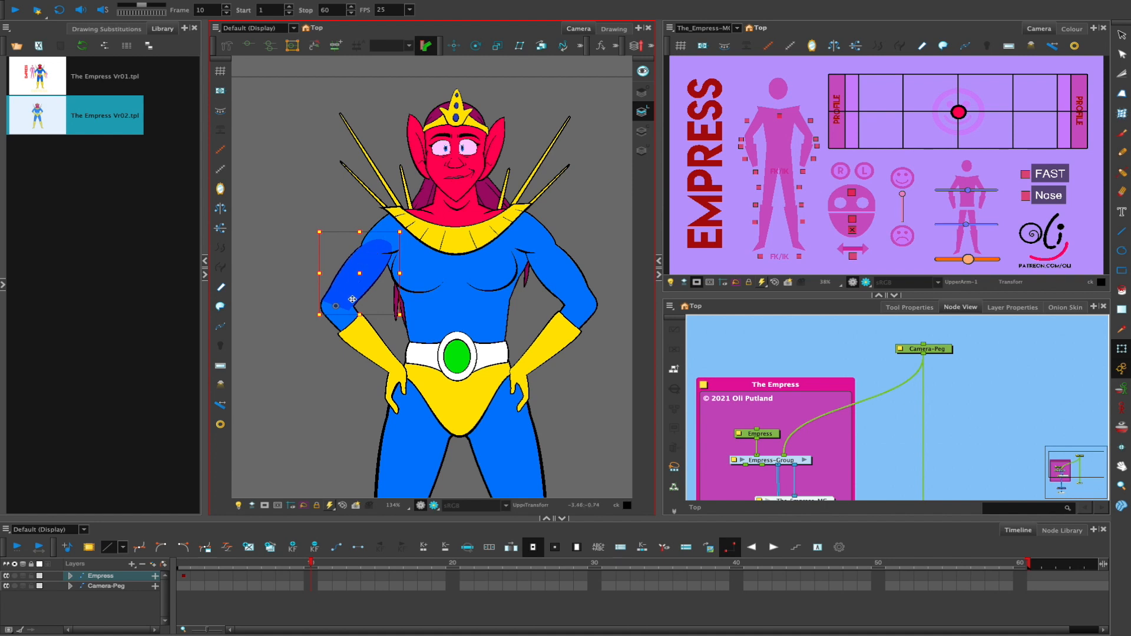
{"action": "left_click", "coordinate": [350, 211]}
{"action": "left_click", "coordinate": [378, 269]}
{"action": "mouse_move", "coordinate": [355, 256]}
{"action": "left_mouse_down"}
{"action": "mouse_move", "coordinate": [309, 234]}
{"action": "mouse_move", "coordinate": [356, 253]}
{"action": "left_mouse_up"}
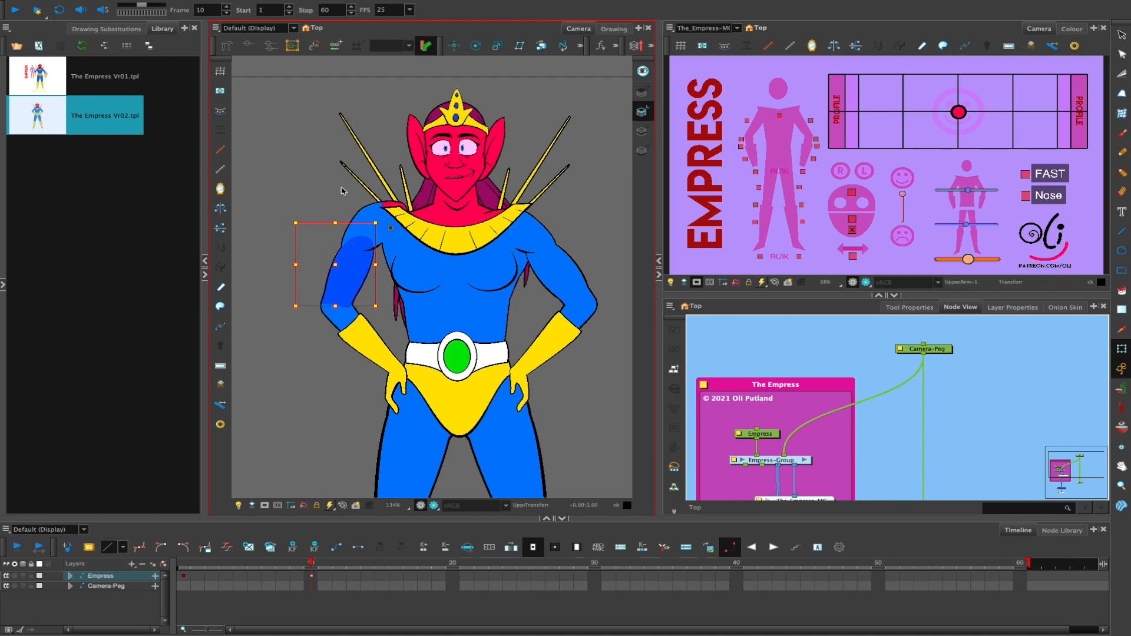
{"action": "key", "text": "ctrl+z"}
{"action": "left_click", "coordinate": [347, 218]}
{"action": "left_click", "coordinate": [352, 302]}
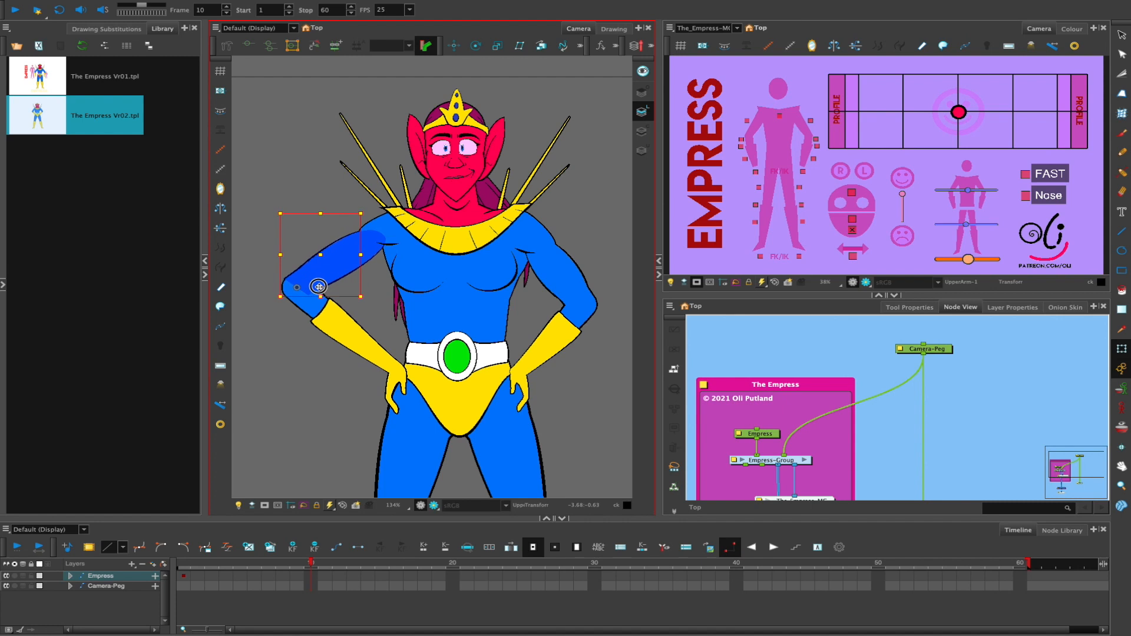
{"action": "left_click_drag", "start_coordinate": [370, 228], "coordinate": [397, 284]}
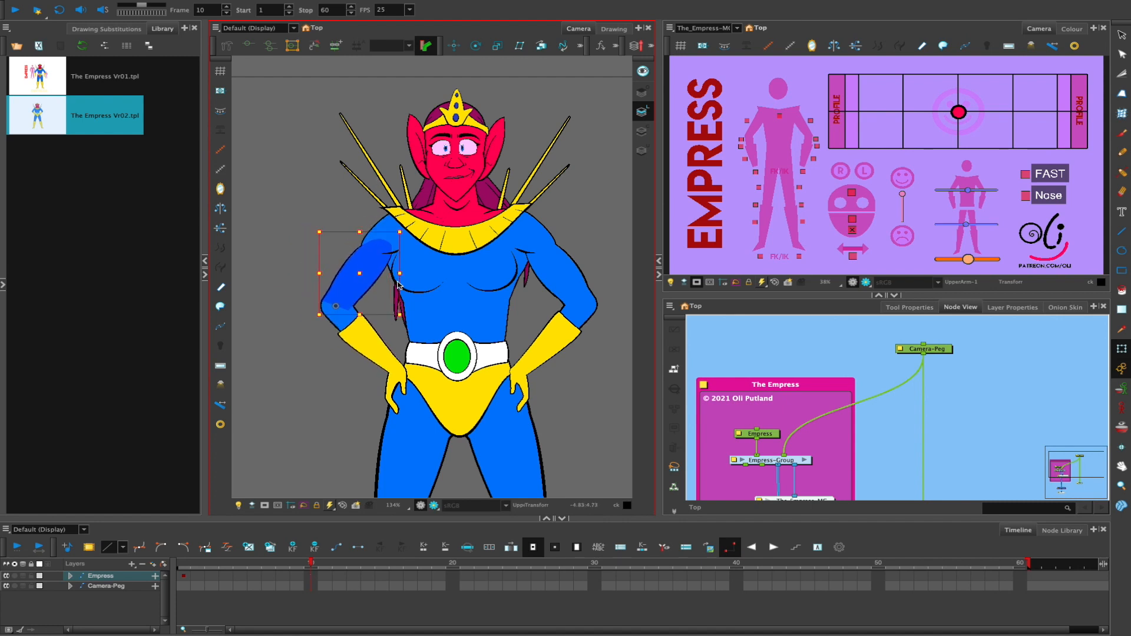
{"action": "left_click", "coordinate": [595, 236]}
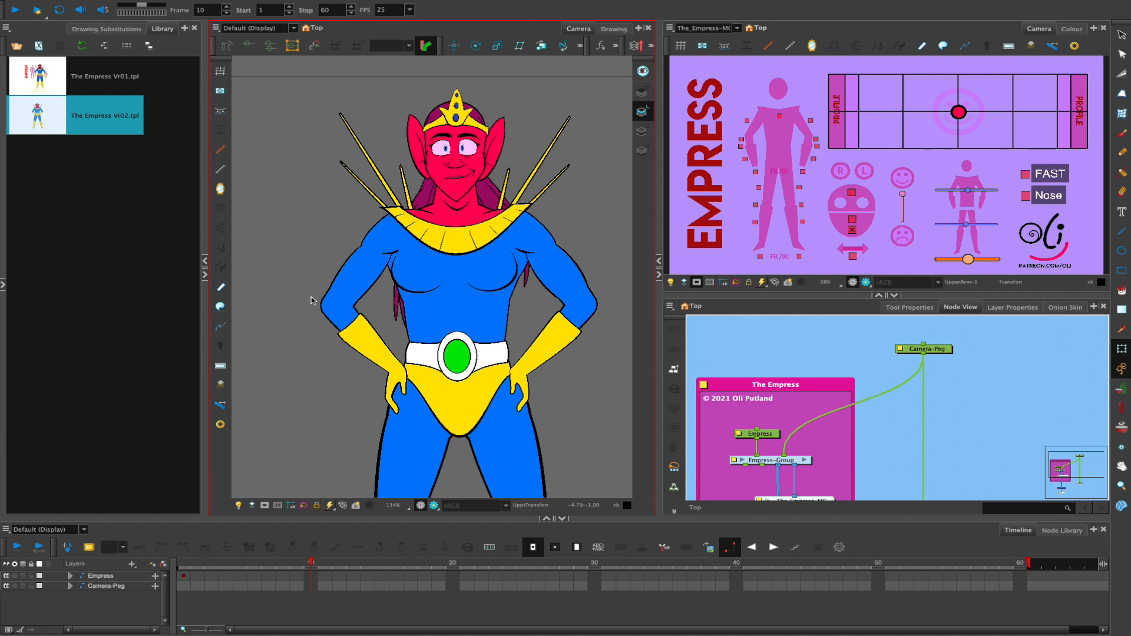
{"action": "left_click", "coordinate": [354, 301]}
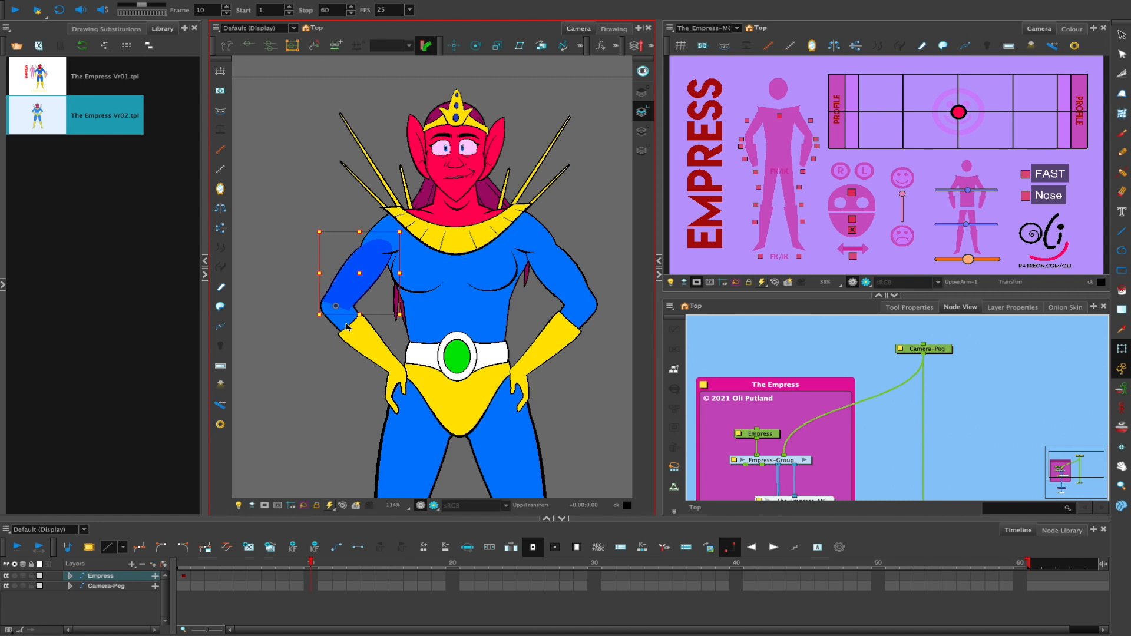
{"action": "mouse_move", "coordinate": [354, 297]}
{"action": "left_mouse_down"}
{"action": "mouse_move", "coordinate": [333, 284]}
{"action": "mouse_move", "coordinate": [356, 300]}
{"action": "mouse_move", "coordinate": [353, 290]}
{"action": "left_mouse_up"}
{"action": "key", "text": "ctrl+z"}
Test-move the hand resting on the hip and the yellow pelvis piece, undoing the changes
{"action": "left_click", "coordinate": [397, 340]}
{"action": "left_click_drag", "start_coordinate": [396, 382], "coordinate": [415, 352]}
{"action": "left_click", "coordinate": [476, 408]}
{"action": "left_click_drag", "start_coordinate": [475, 405], "coordinate": [455, 400]}
{"action": "key", "text": "ctrl+z"}
Test-pose the lower leg and the upper leg UpperLeg-1, undoing each change
{"action": "key", "text": "space"}
{"action": "left_click_drag", "start_coordinate": [520, 300], "coordinate": [518, 157]}
{"action": "key", "text": "1"}
{"action": "key", "text": "1"}
{"action": "key", "text": "space"}
{"action": "left_click_drag", "start_coordinate": [544, 336], "coordinate": [528, 285]}
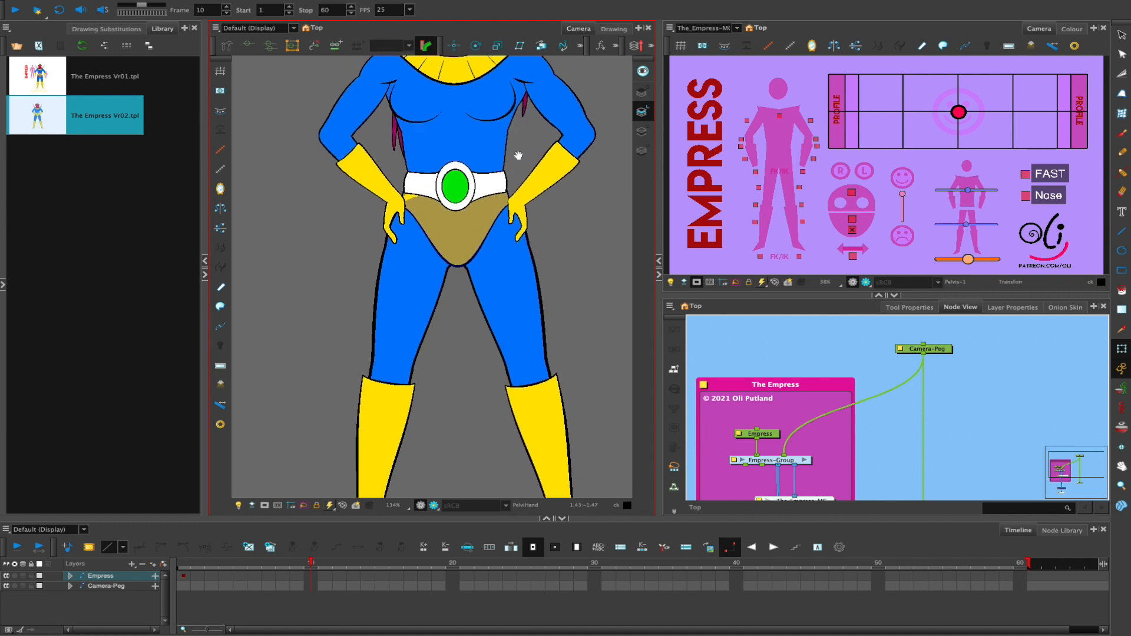
{"action": "left_click", "coordinate": [530, 285]}
{"action": "mouse_move", "coordinate": [382, 421]}
{"action": "left_mouse_down"}
{"action": "mouse_move", "coordinate": [337, 415]}
{"action": "mouse_move", "coordinate": [399, 409]}
{"action": "left_mouse_up"}
{"action": "key", "text": "ctrl+z"}
{"action": "left_click", "coordinate": [420, 294]}
{"action": "left_click_drag", "start_coordinate": [420, 294], "coordinate": [405, 284]}
{"action": "key", "text": "ctrl+z"}
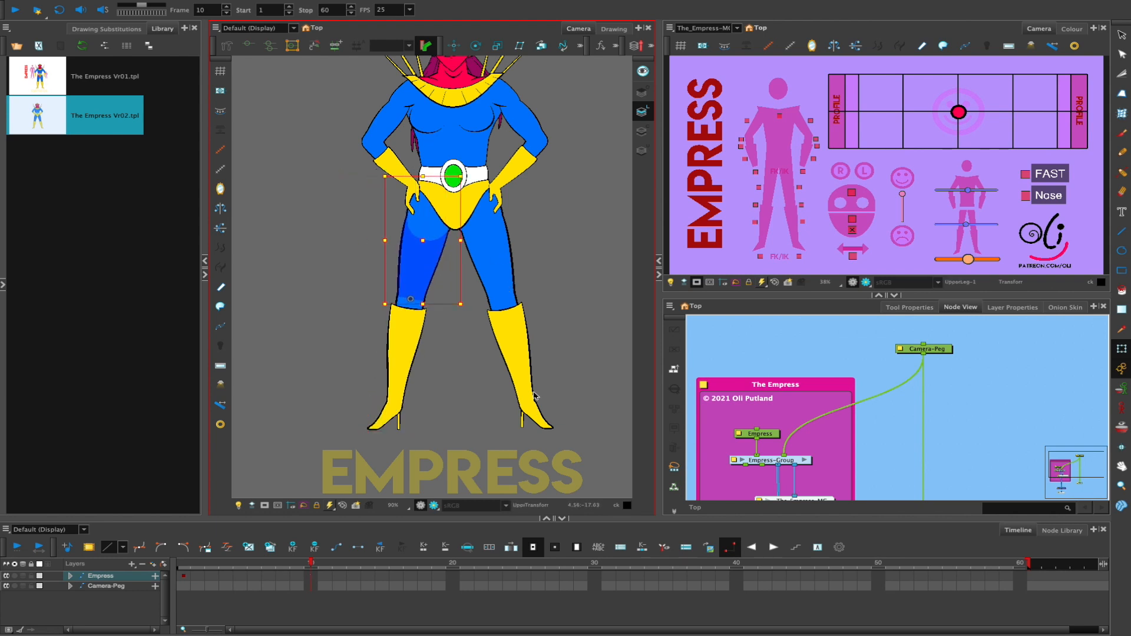
Collapse the Node View and Library panels, widen the master controller's Camera view beside the character, and clear the selection
{"action": "scroll", "coordinate": [546, 269], "scroll_direction": "up", "scroll_amount": 5}
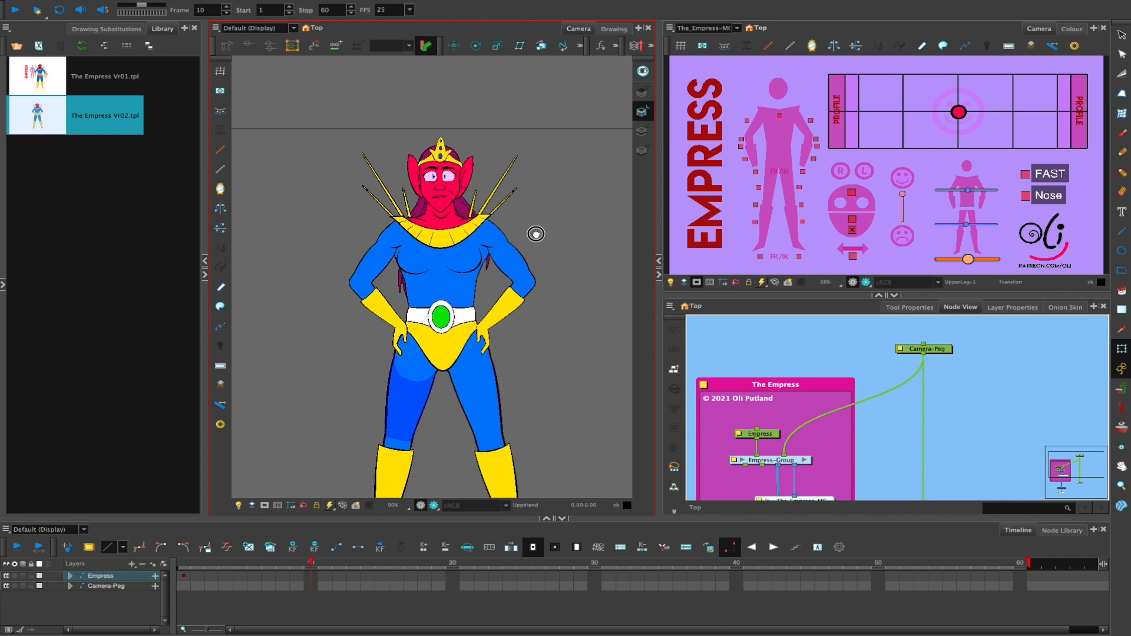
{"action": "left_click_drag", "start_coordinate": [536, 214], "coordinate": [539, 217]}
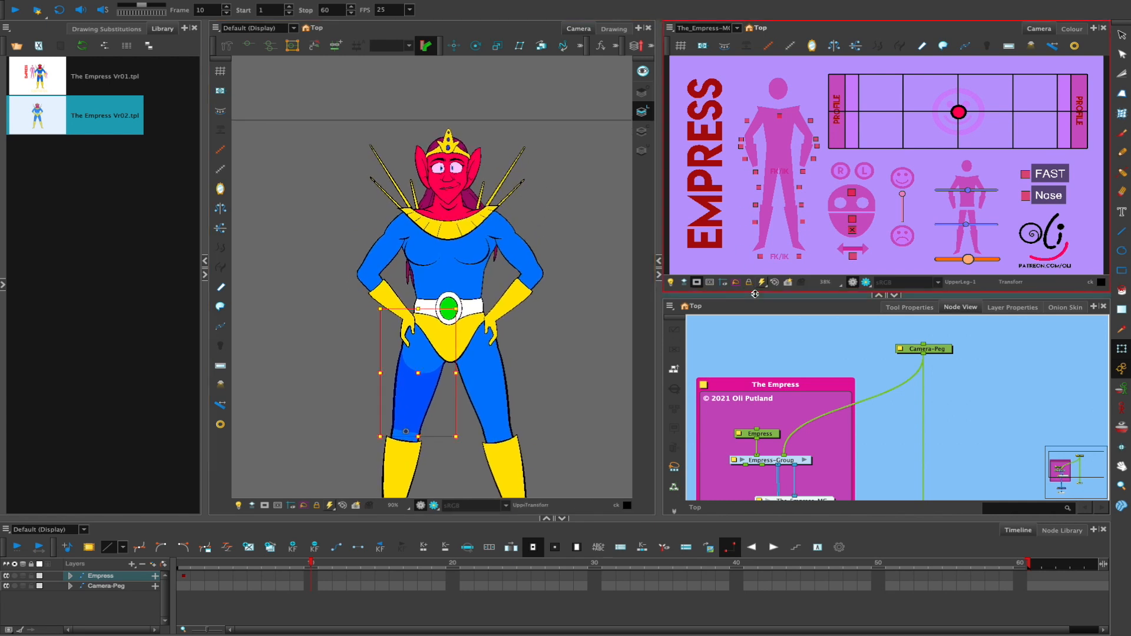
{"action": "left_click_drag", "start_coordinate": [755, 294], "coordinate": [754, 305]}
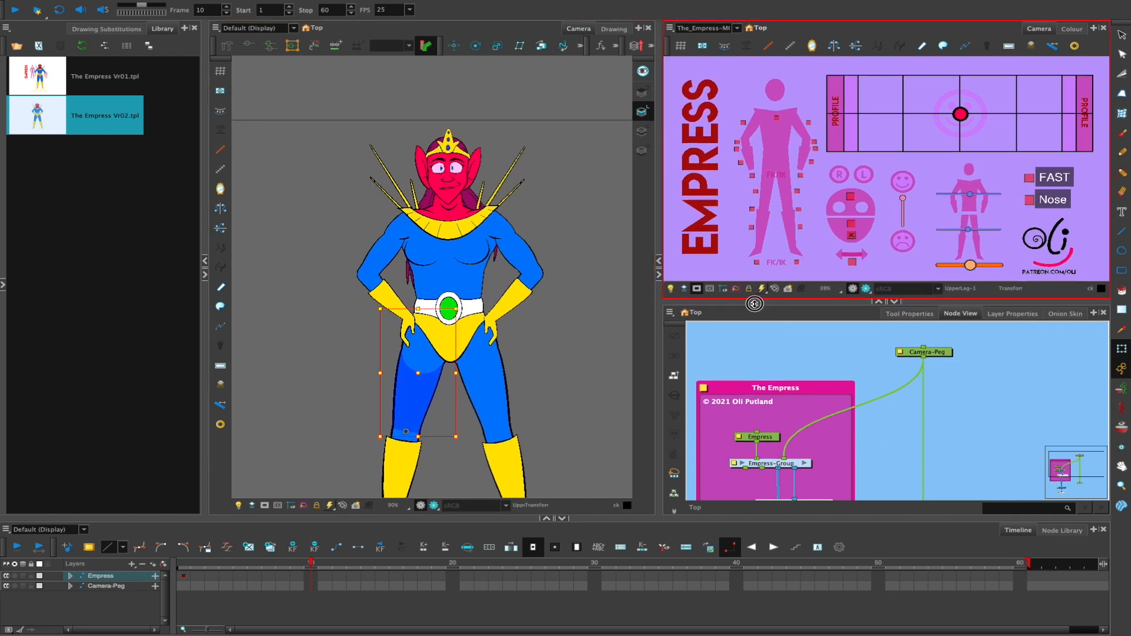
{"action": "left_click", "coordinate": [895, 306]}
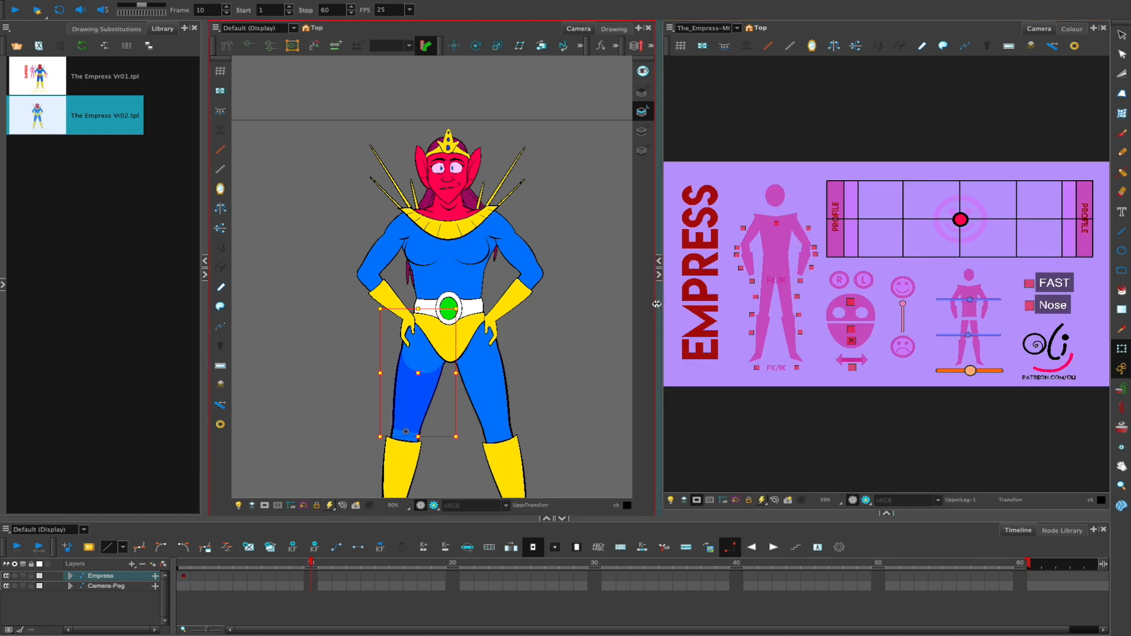
{"action": "left_click", "coordinate": [205, 263]}
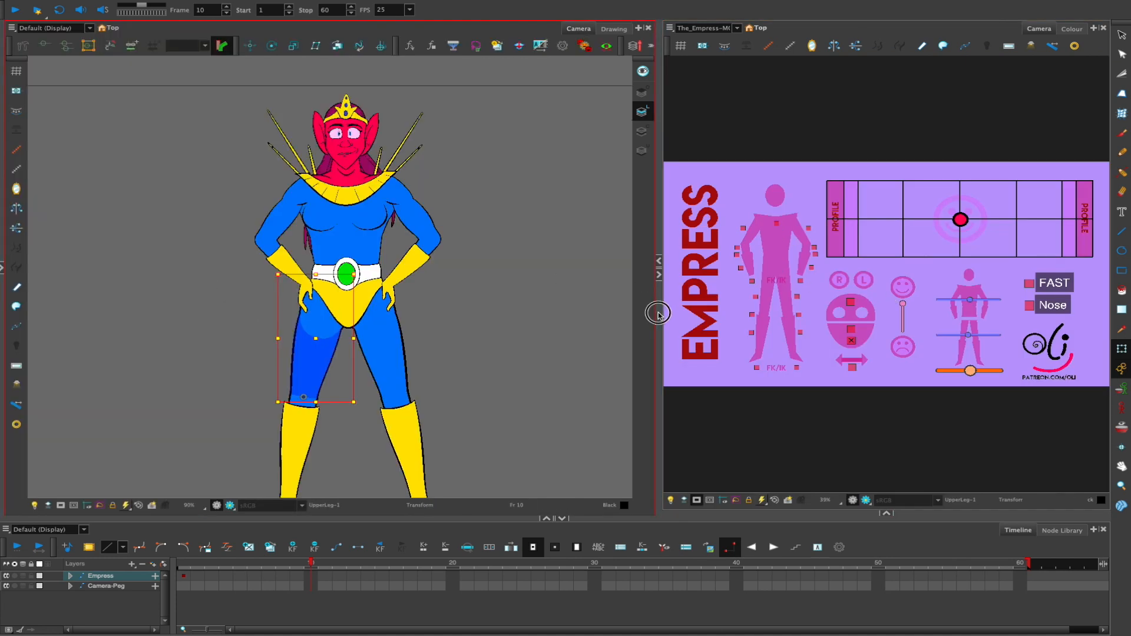
{"action": "left_click_drag", "start_coordinate": [655, 311], "coordinate": [596, 314]}
{"action": "left_click_drag", "start_coordinate": [442, 301], "coordinate": [460, 270]}
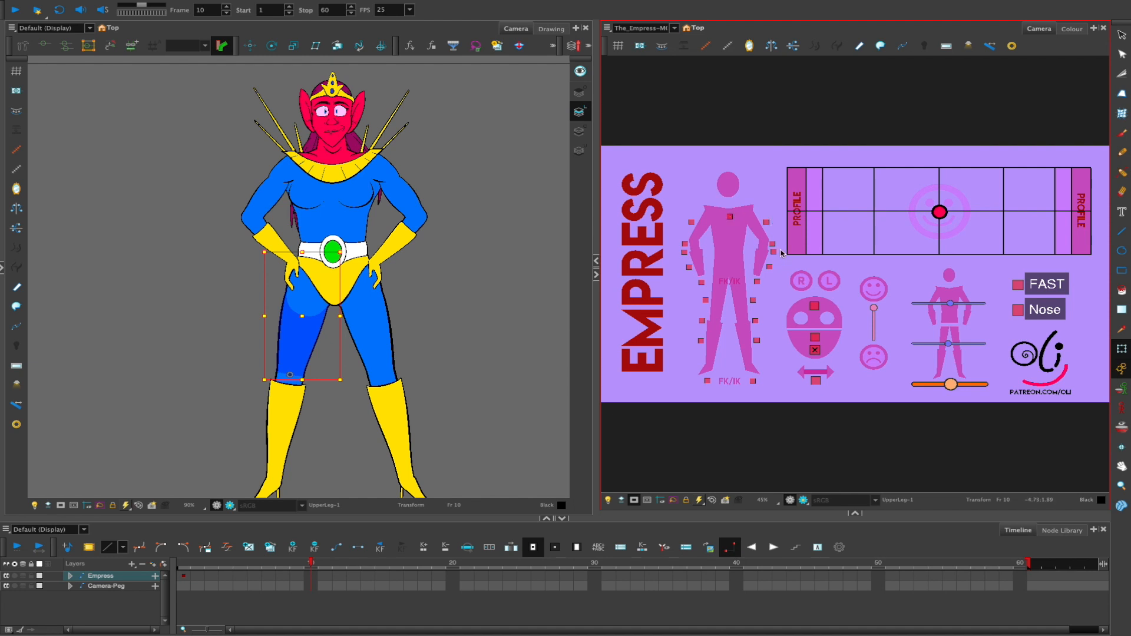
{"action": "left_click", "coordinate": [553, 300]}
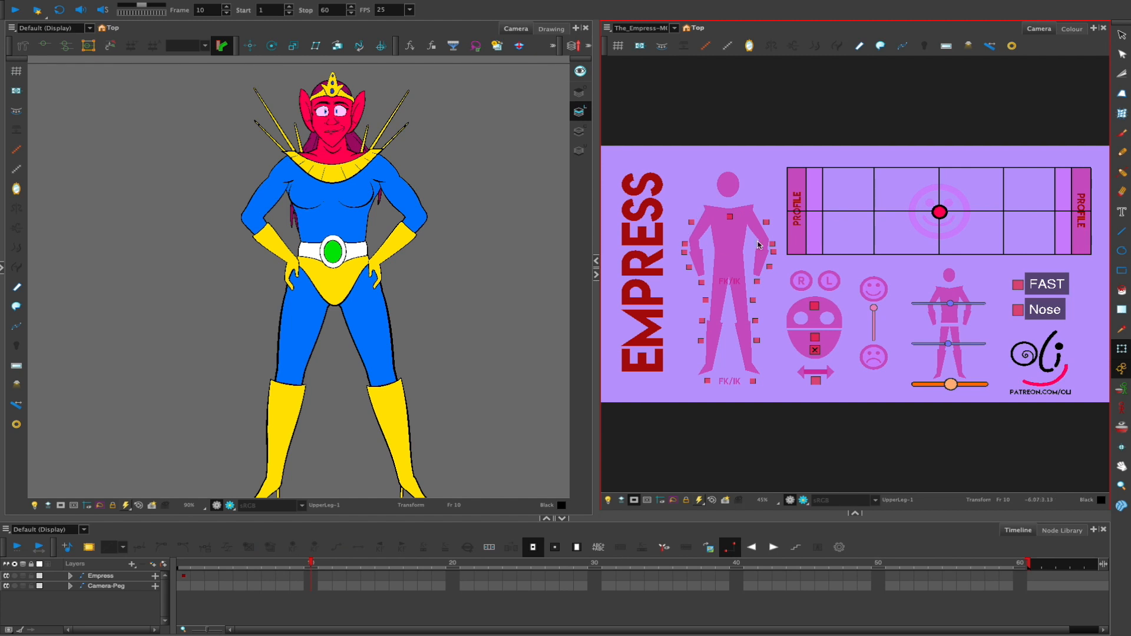
Show the necklace and shoulder controls on the character through the chest square of the master controller's body figure
{"action": "left_click", "coordinate": [731, 221]}
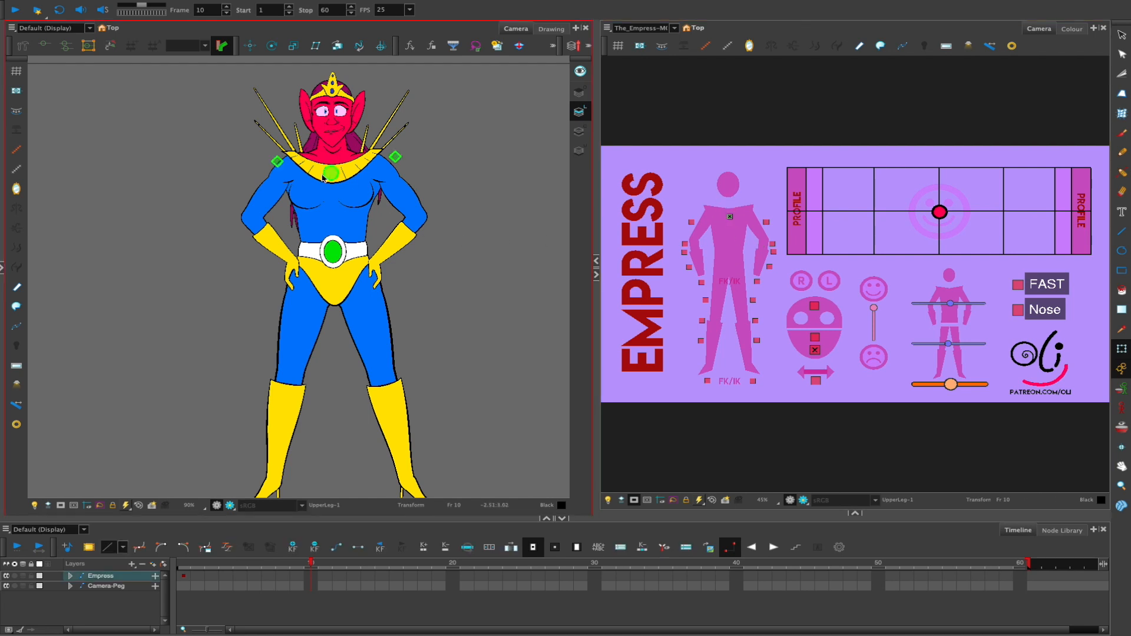
{"action": "left_click_drag", "start_coordinate": [430, 170], "coordinate": [468, 209]}
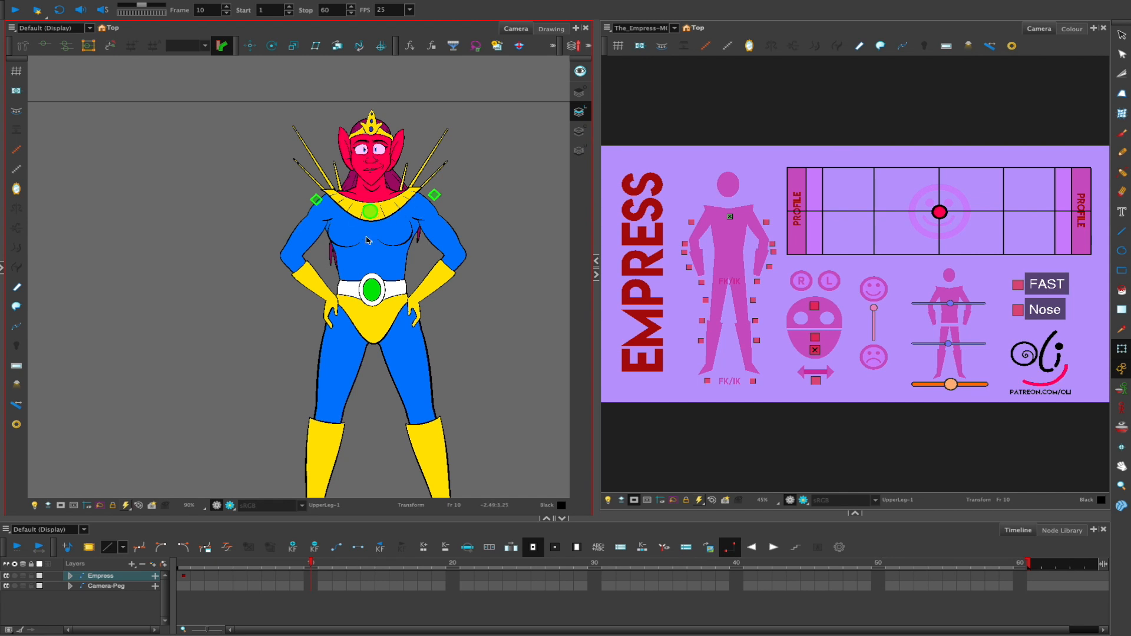
{"action": "left_click", "coordinate": [393, 207]}
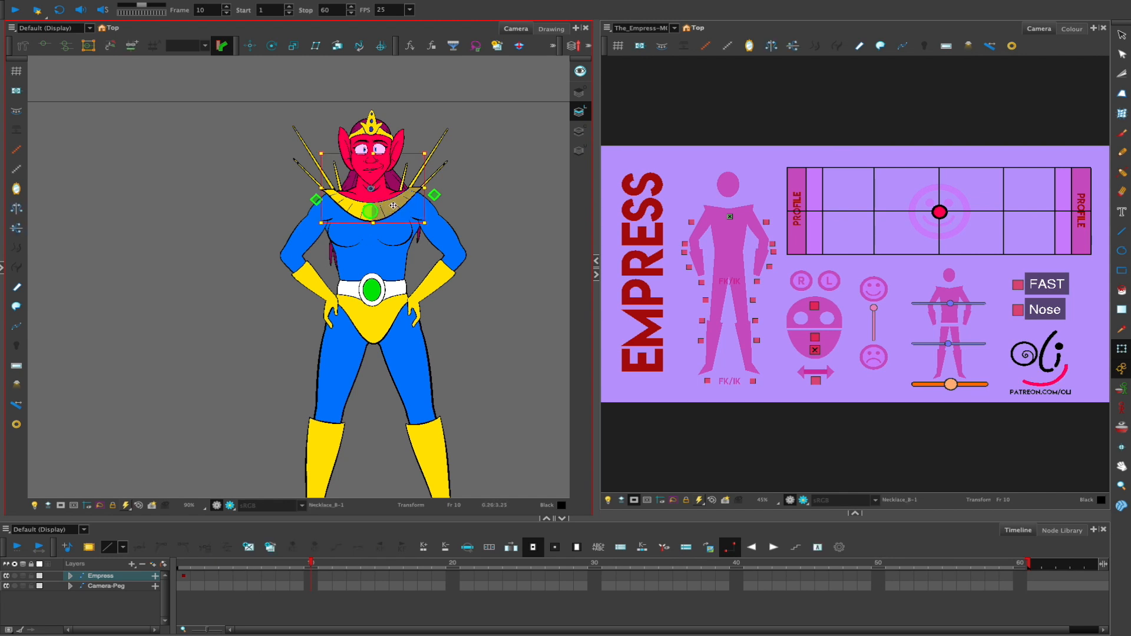
{"action": "key", "text": "shift+F11"}
{"action": "left_click", "coordinate": [467, 197]}
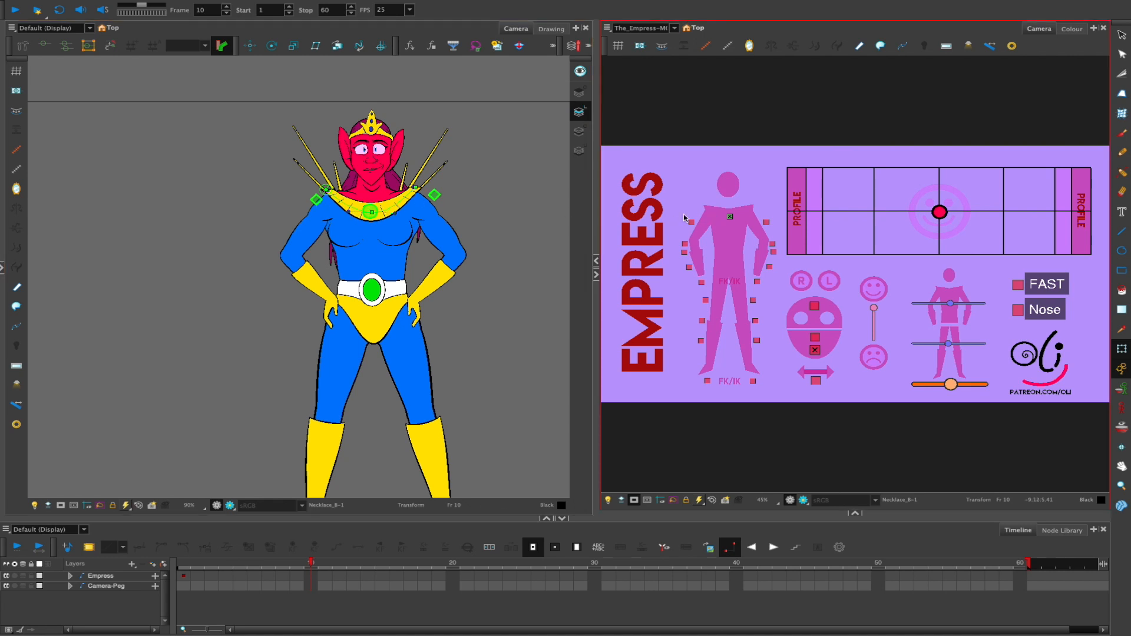
Test-move the round necklace control and a diamond shoulder control on the character, undoing each move
{"action": "key", "text": "shift+c"}
{"action": "left_click", "coordinate": [372, 214]}
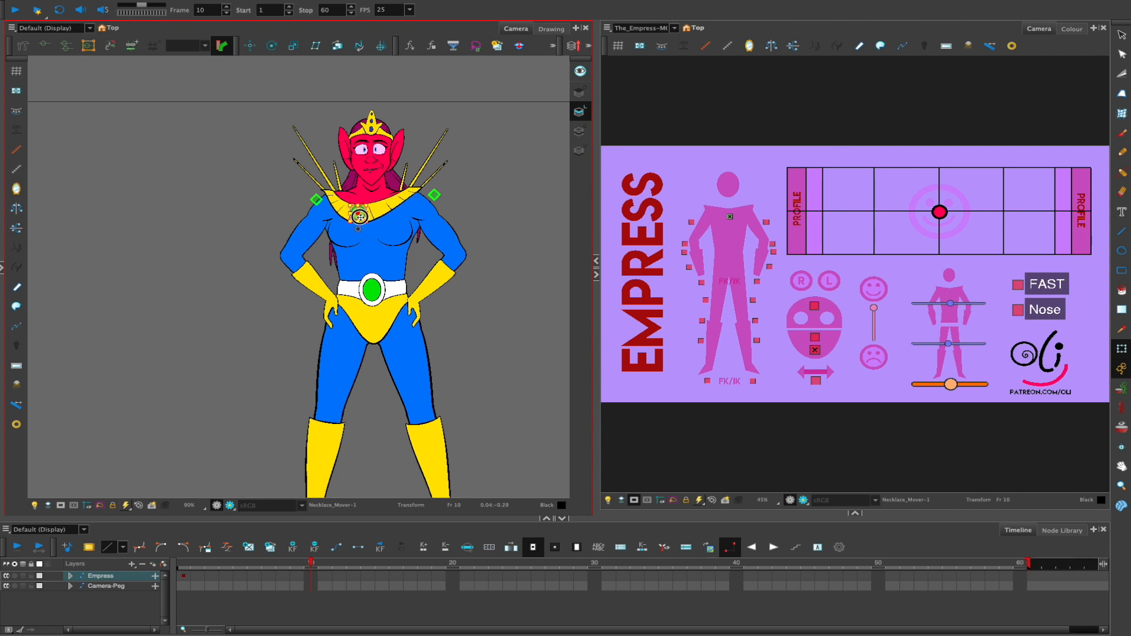
{"action": "key", "text": "ctrl+z"}
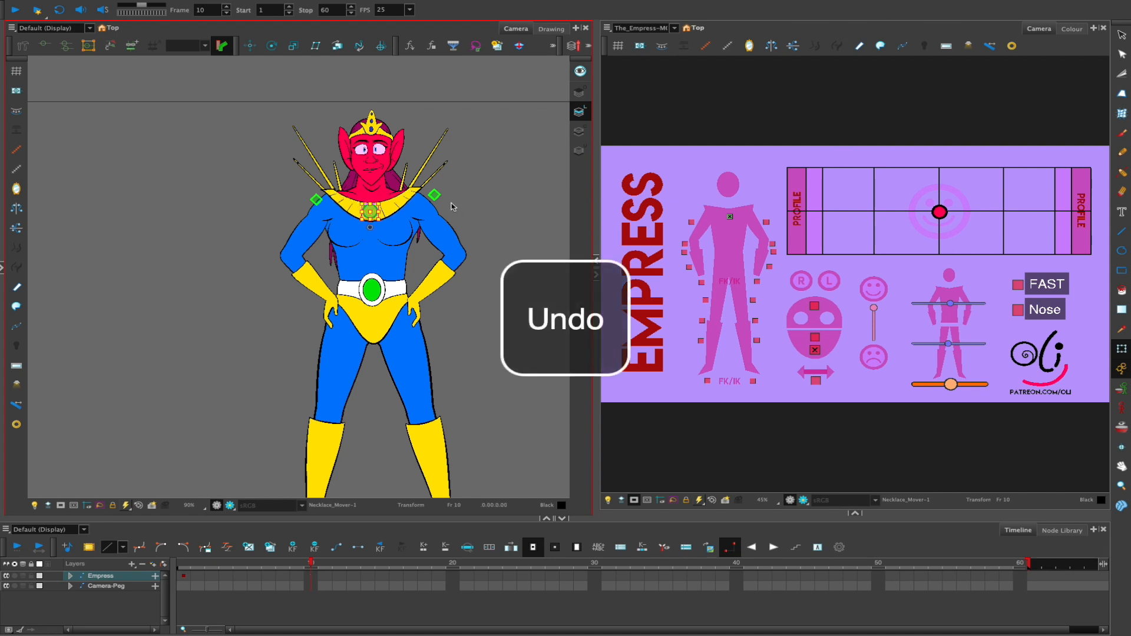
{"action": "left_click", "coordinate": [434, 196]}
{"action": "left_click_drag", "start_coordinate": [434, 202], "coordinate": [435, 192]}
{"action": "key", "text": "ctrl+z"}
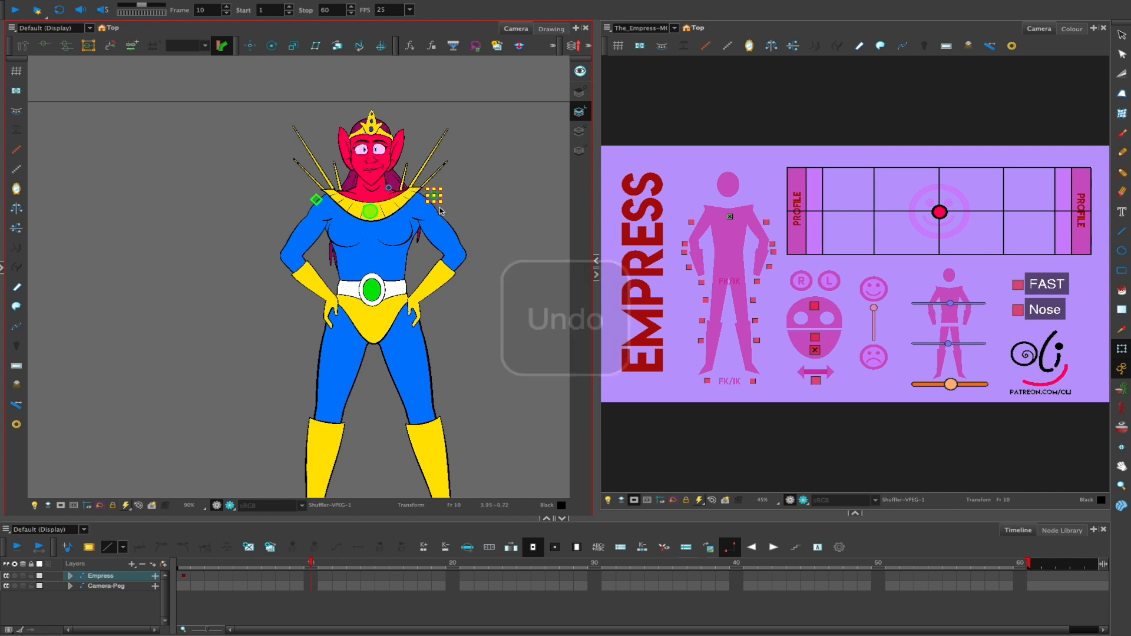
{"action": "left_click", "coordinate": [488, 204]}
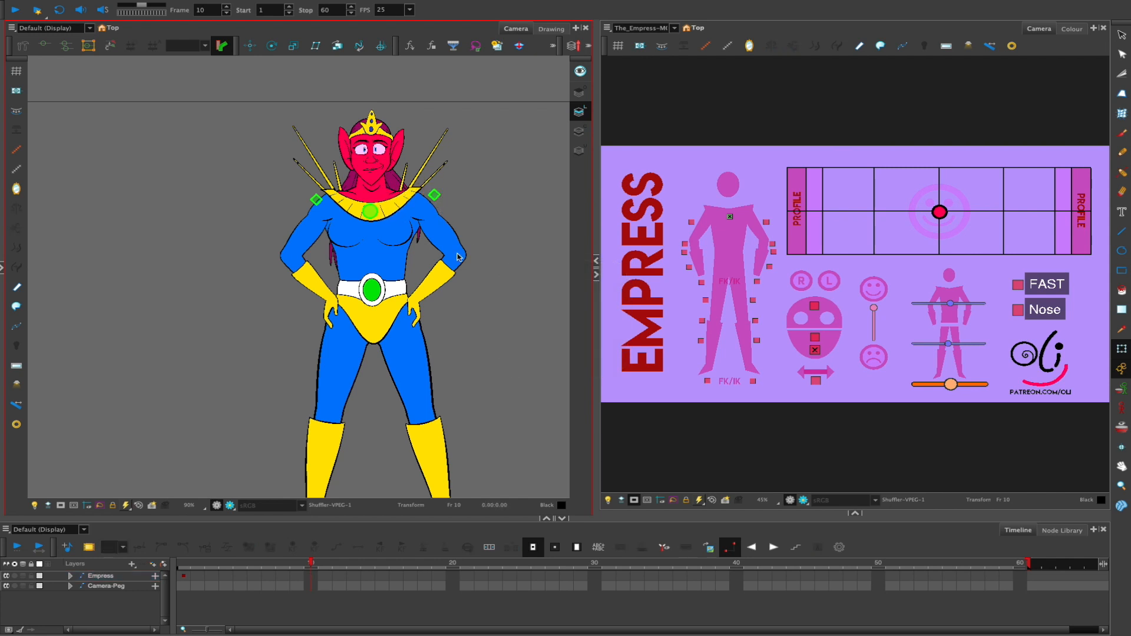
Test-move the collar spikes on both sides of the character's head, undoing each move
{"action": "left_click", "coordinate": [432, 177]}
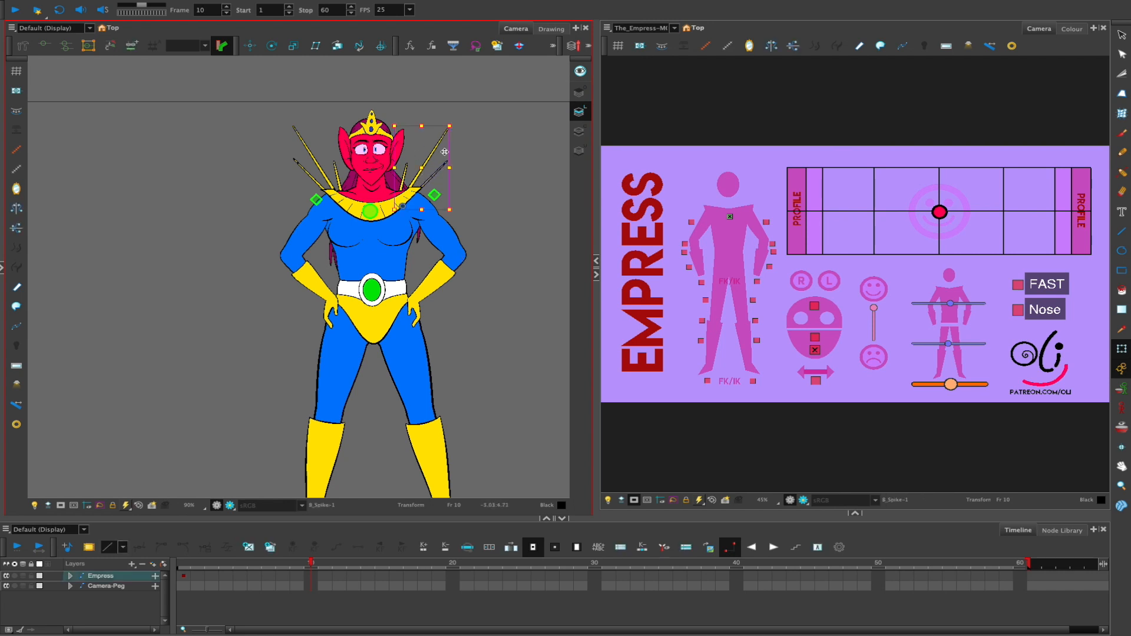
{"action": "mouse_move", "coordinate": [458, 122]}
{"action": "left_mouse_down"}
{"action": "mouse_move", "coordinate": [478, 132]}
{"action": "mouse_move", "coordinate": [466, 125]}
{"action": "mouse_move", "coordinate": [472, 151]}
{"action": "mouse_move", "coordinate": [463, 119]}
{"action": "left_mouse_up"}
{"action": "key", "text": "ctrl+z"}
{"action": "key", "text": "ctrl+z"}
{"action": "left_click", "coordinate": [478, 139]}
{"action": "left_click", "coordinate": [442, 139]}
{"action": "key", "text": "ctrl+z"}
{"action": "left_click", "coordinate": [469, 147]}
{"action": "left_click", "coordinate": [319, 184]}
{"action": "mouse_move", "coordinate": [354, 120]}
{"action": "left_mouse_down"}
{"action": "mouse_move", "coordinate": [322, 124]}
{"action": "mouse_move", "coordinate": [354, 123]}
{"action": "mouse_move", "coordinate": [340, 125]}
{"action": "left_mouse_up"}
{"action": "key", "text": "ctrl+z"}
{"action": "left_click", "coordinate": [472, 198]}
Test-move the belt's centre buckle on the character, undo the move, and clear the selection
{"action": "left_click_drag", "start_coordinate": [472, 299], "coordinate": [473, 240]}
{"action": "left_click_drag", "start_coordinate": [394, 235], "coordinate": [359, 270]}
{"action": "left_click", "coordinate": [385, 266]}
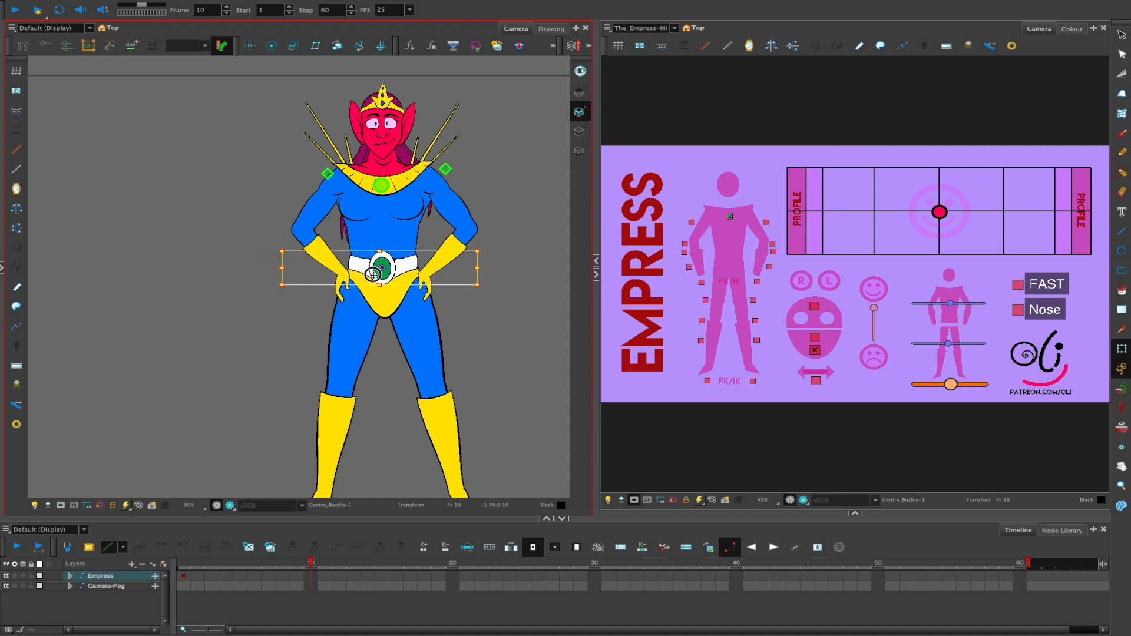
{"action": "key", "text": "ctrl+z"}
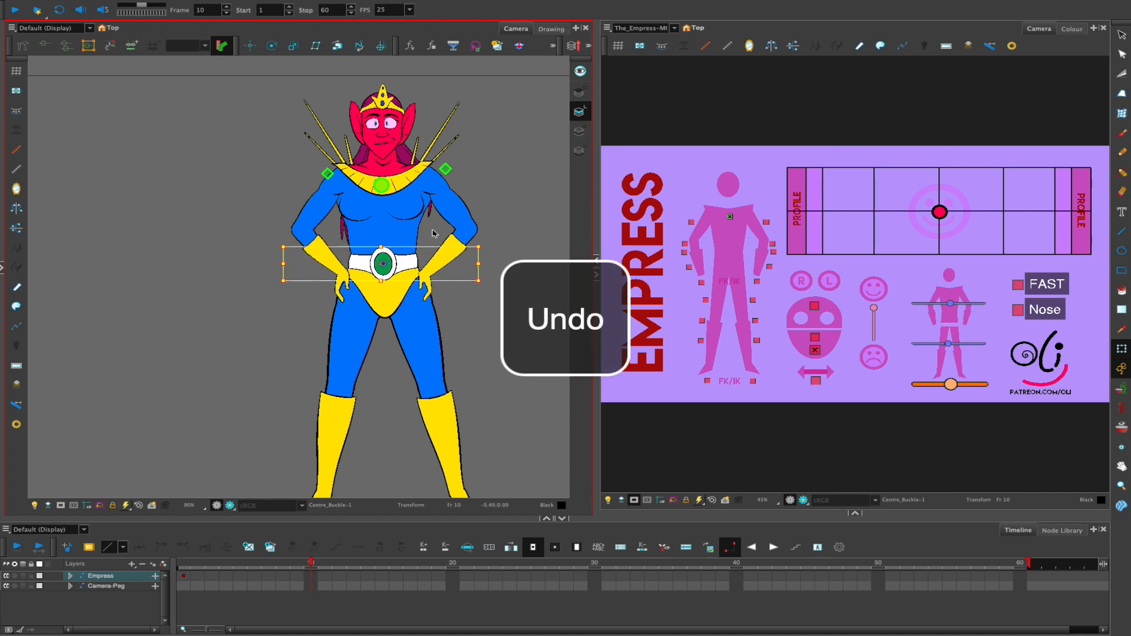
{"action": "left_click", "coordinate": [454, 299]}
{"action": "left_click_drag", "start_coordinate": [464, 334], "coordinate": [459, 311]}
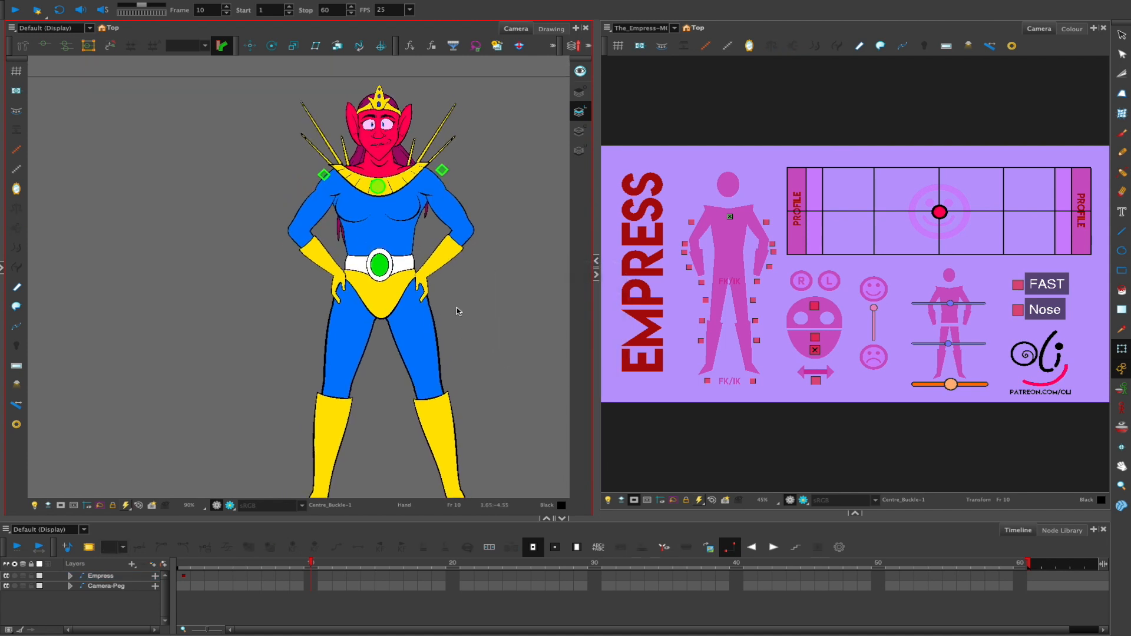
Reposition the lower arm LowerArm-1 at frame 10 to try out its articulation against the hand
{"action": "scroll", "coordinate": [391, 285], "scroll_direction": "up", "scroll_amount": 5}
{"action": "left_click_drag", "start_coordinate": [408, 279], "coordinate": [431, 336]}
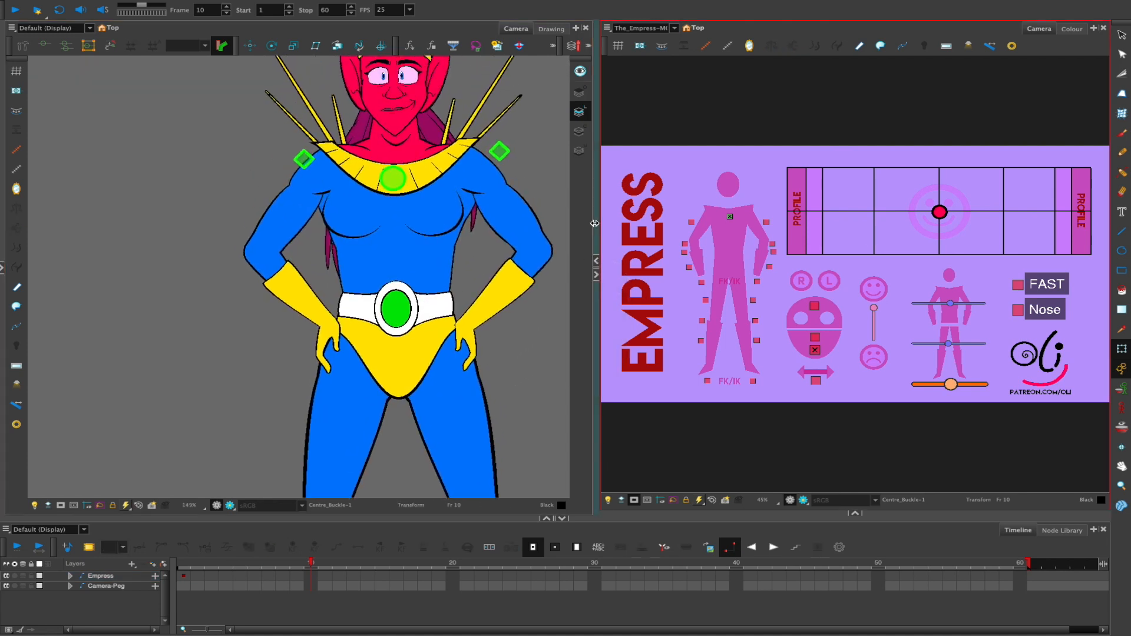
{"action": "left_click", "coordinate": [306, 288]}
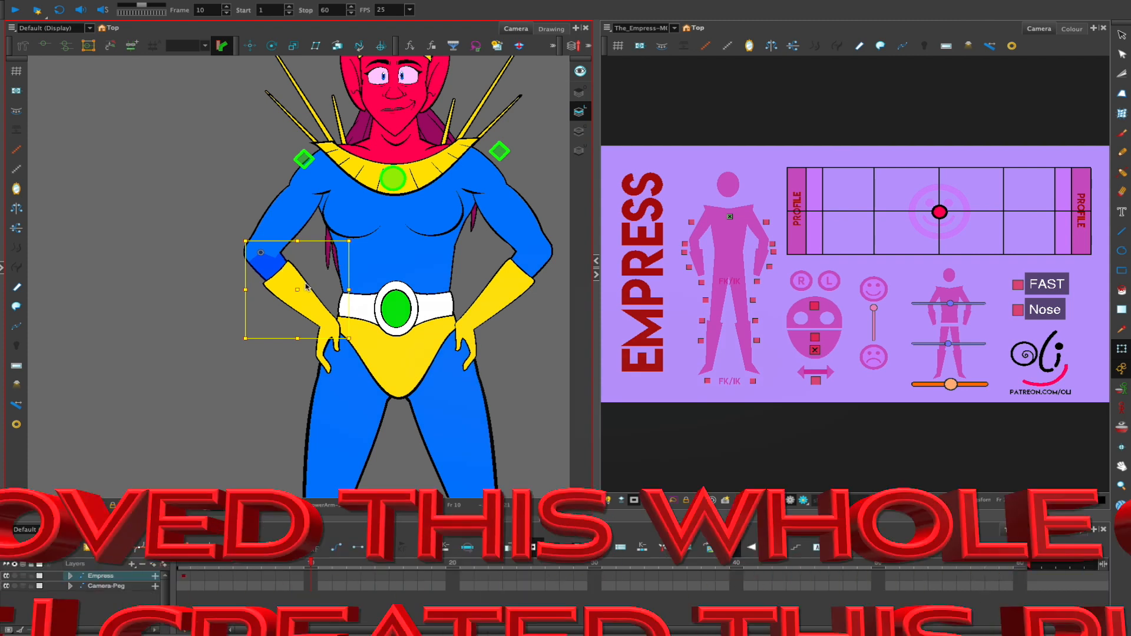
{"action": "left_click", "coordinate": [311, 319]}
{"action": "left_click_drag", "start_coordinate": [311, 319], "coordinate": [348, 319]}
{"action": "left_click", "coordinate": [281, 262]}
{"action": "left_click_drag", "start_coordinate": [280, 262], "coordinate": [302, 254]}
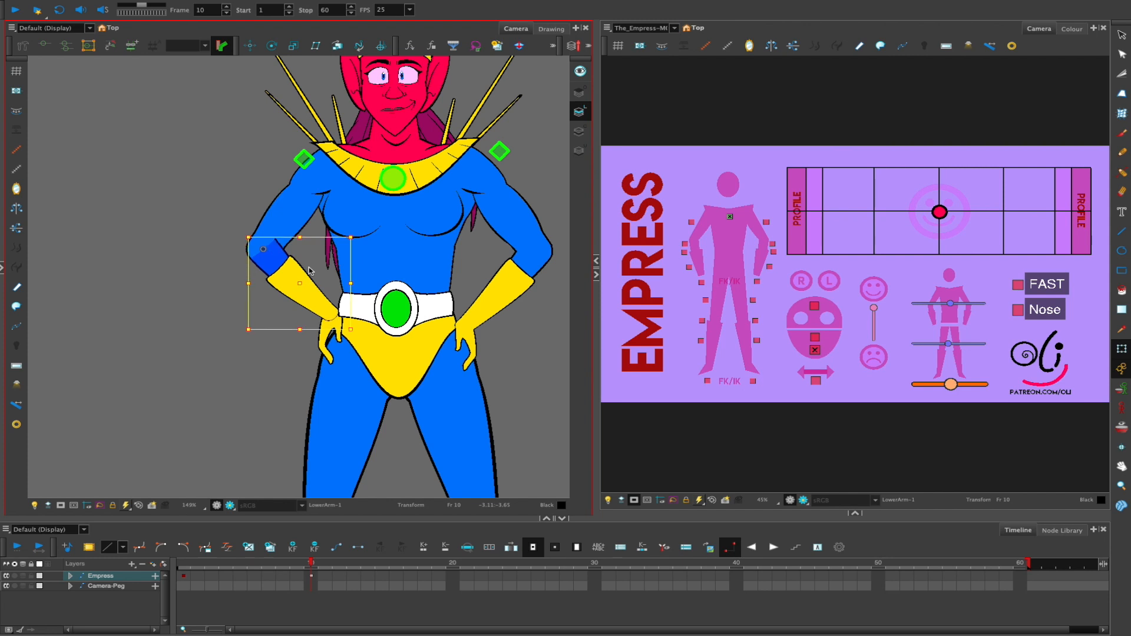
Nudge the hand Hand-1 into place at the wrist, checking it against the lower arm LowerArm-1
{"action": "left_click", "coordinate": [327, 331]}
{"action": "left_click_drag", "start_coordinate": [327, 331], "coordinate": [337, 327]}
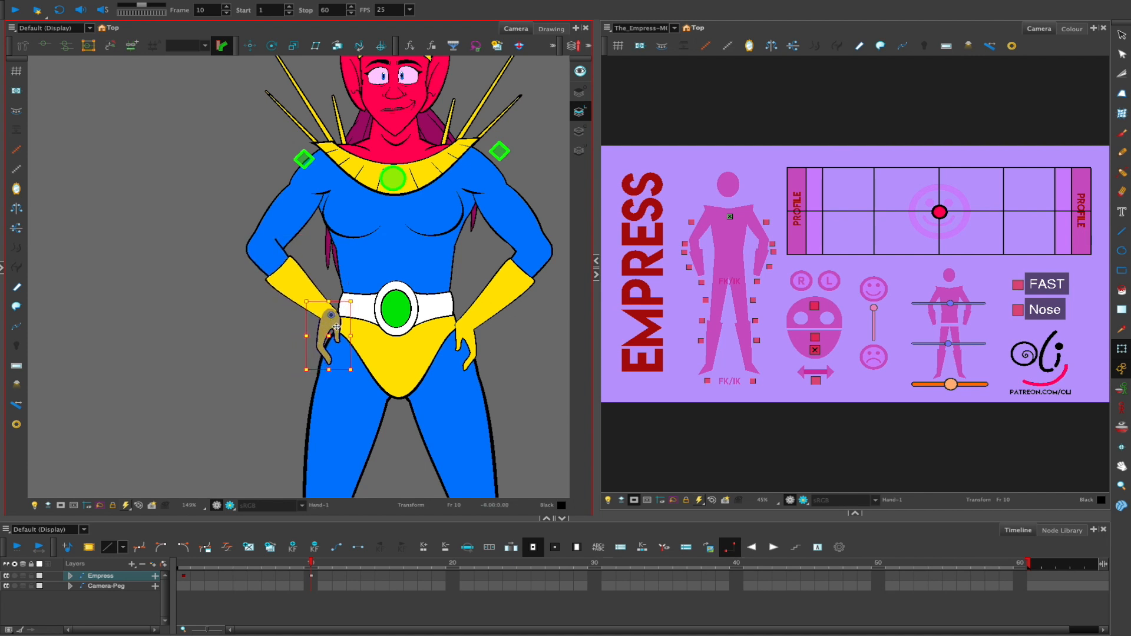
{"action": "mouse_move", "coordinate": [315, 328]}
{"action": "left_mouse_down"}
{"action": "mouse_move", "coordinate": [285, 327]}
{"action": "mouse_move", "coordinate": [317, 330]}
{"action": "left_mouse_up"}
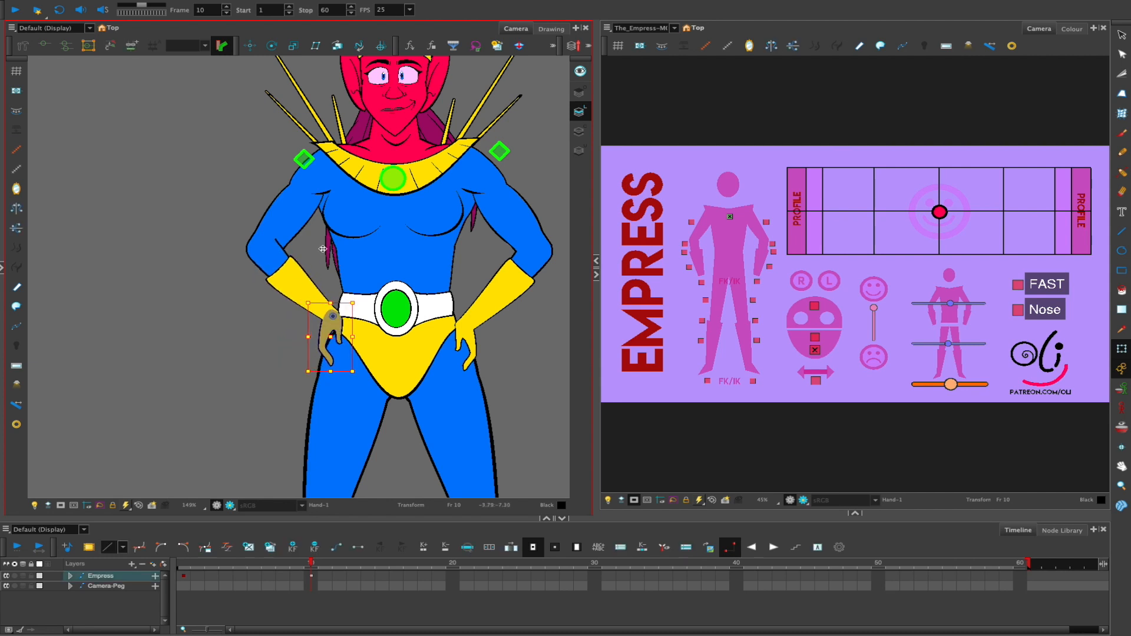
{"action": "left_click", "coordinate": [277, 261]}
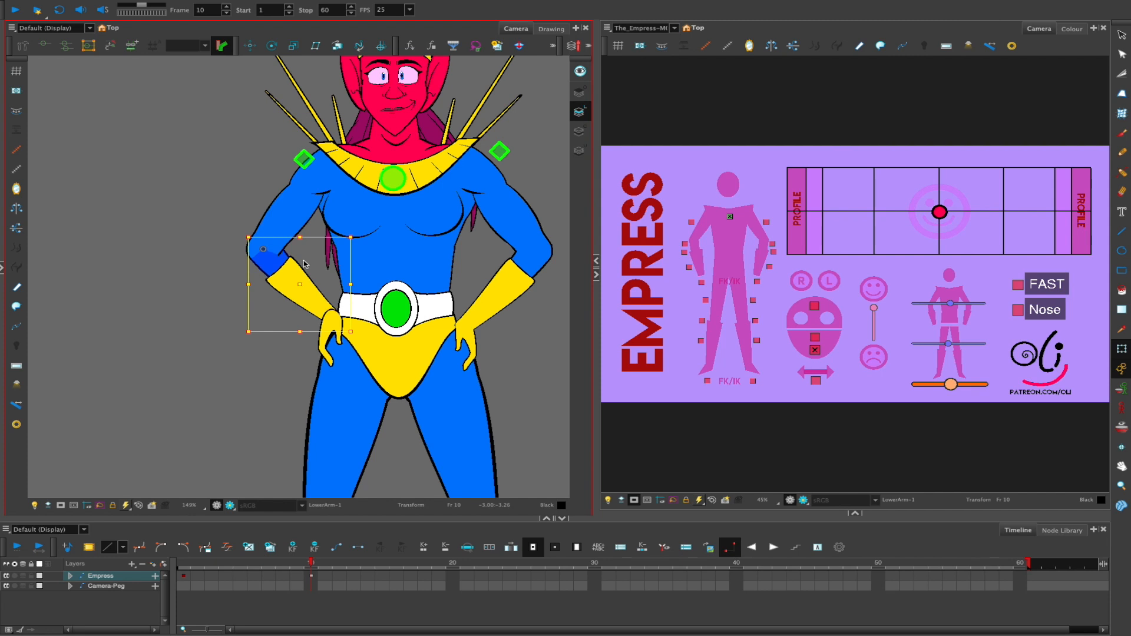
{"action": "left_click", "coordinate": [333, 324]}
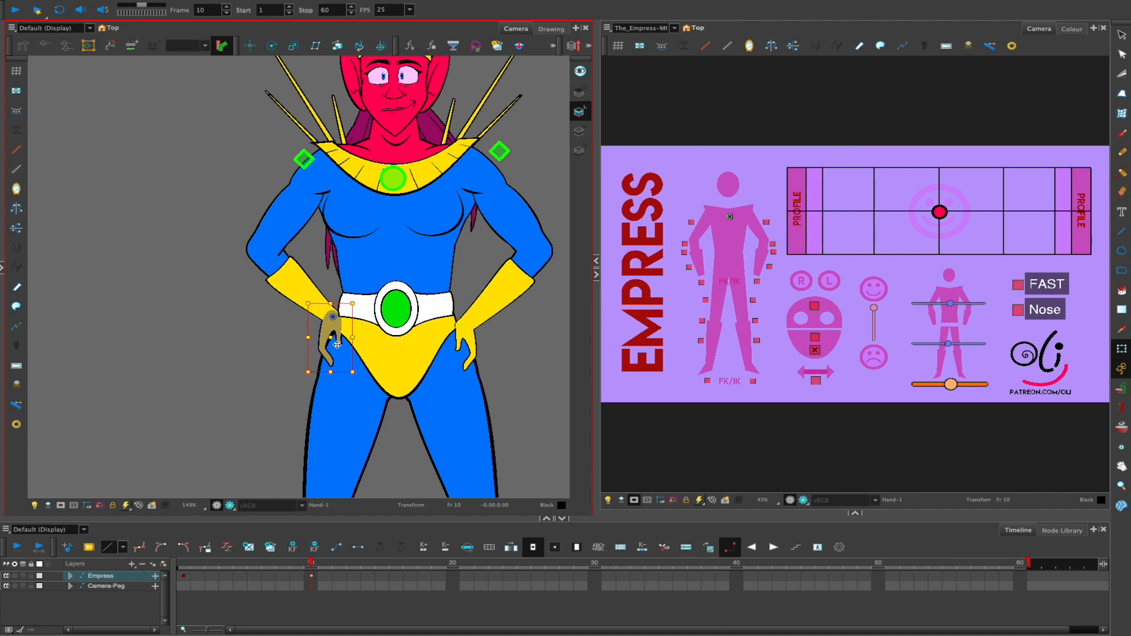
Send Hand-1 behind the hip and adjust its position below the glove
{"action": "key", "text": "alt+Up"}
{"action": "left_click", "coordinate": [312, 272]}
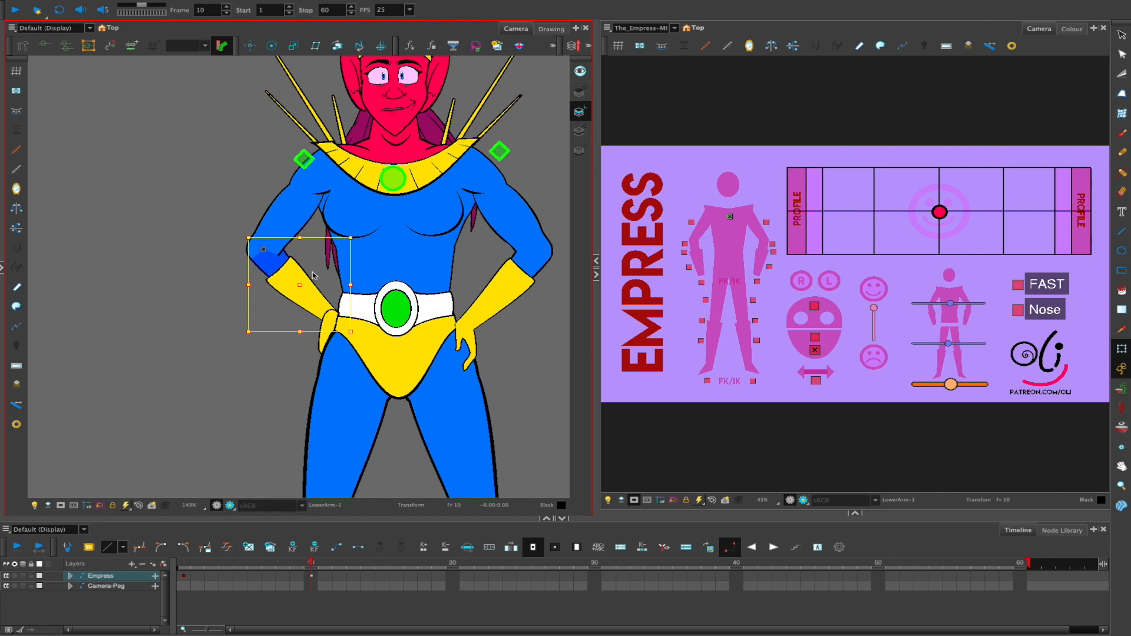
{"action": "left_click", "coordinate": [276, 354]}
{"action": "mouse_move", "coordinate": [323, 342]}
{"action": "left_mouse_down"}
{"action": "mouse_move", "coordinate": [351, 307]}
{"action": "mouse_move", "coordinate": [329, 316]}
{"action": "mouse_move", "coordinate": [318, 345]}
{"action": "left_mouse_up"}
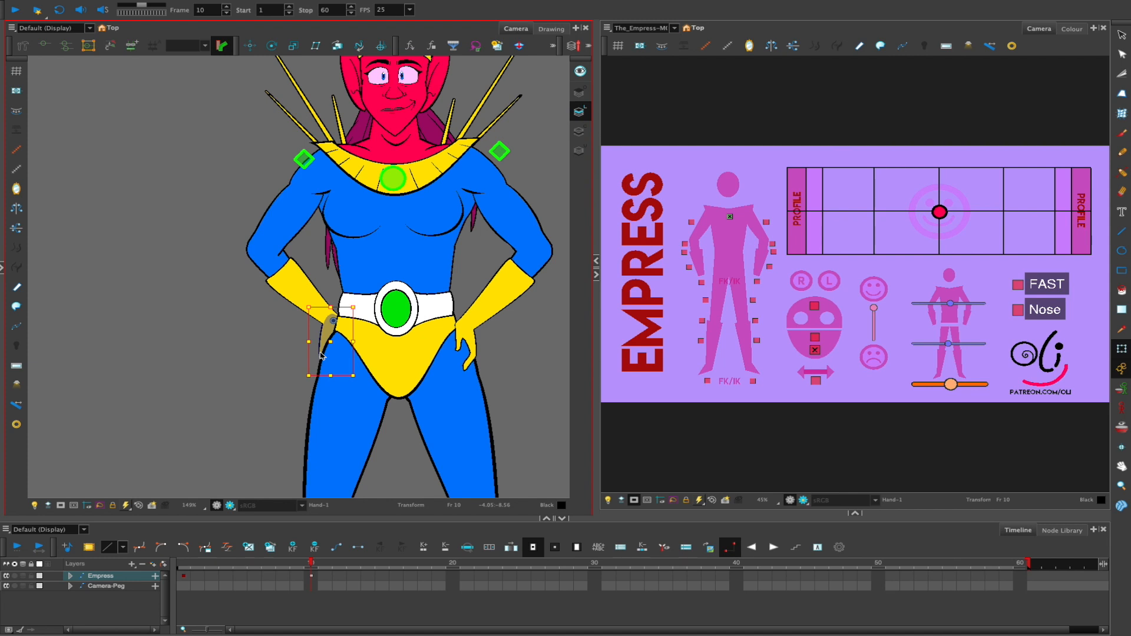
{"action": "left_click", "coordinate": [300, 266]}
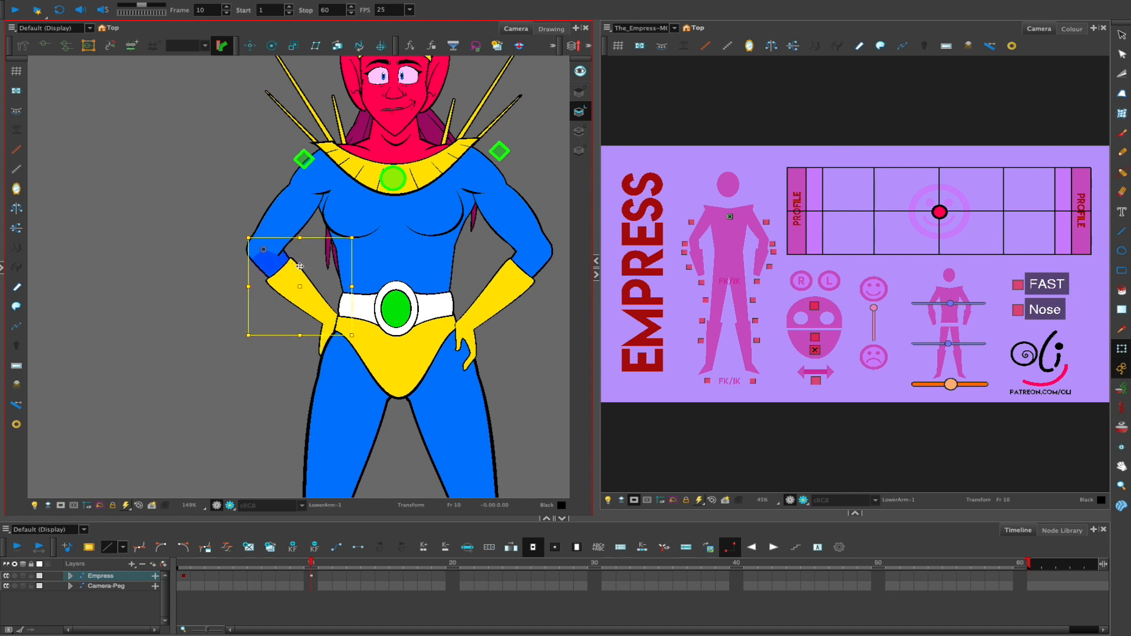
Move and rotate Hand-1 so it rests on the hip behind the body
{"action": "left_click", "coordinate": [333, 326]}
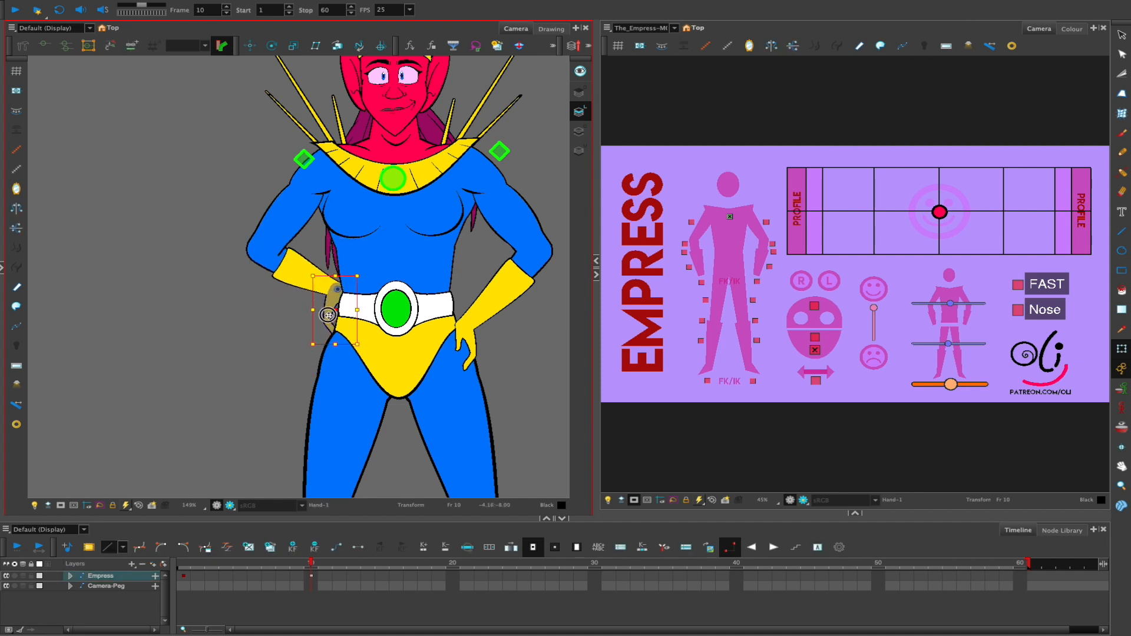
{"action": "left_click_drag", "start_coordinate": [333, 325], "coordinate": [330, 331]}
{"action": "left_click_drag", "start_coordinate": [364, 281], "coordinate": [357, 279]}
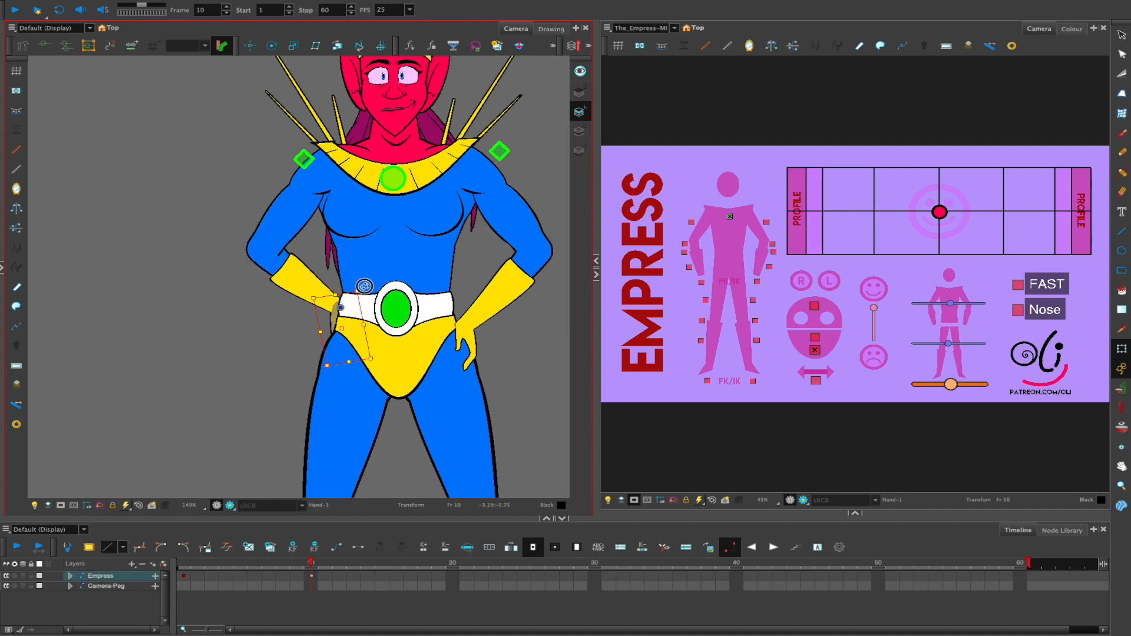
{"action": "left_click_drag", "start_coordinate": [333, 319], "coordinate": [333, 319]}
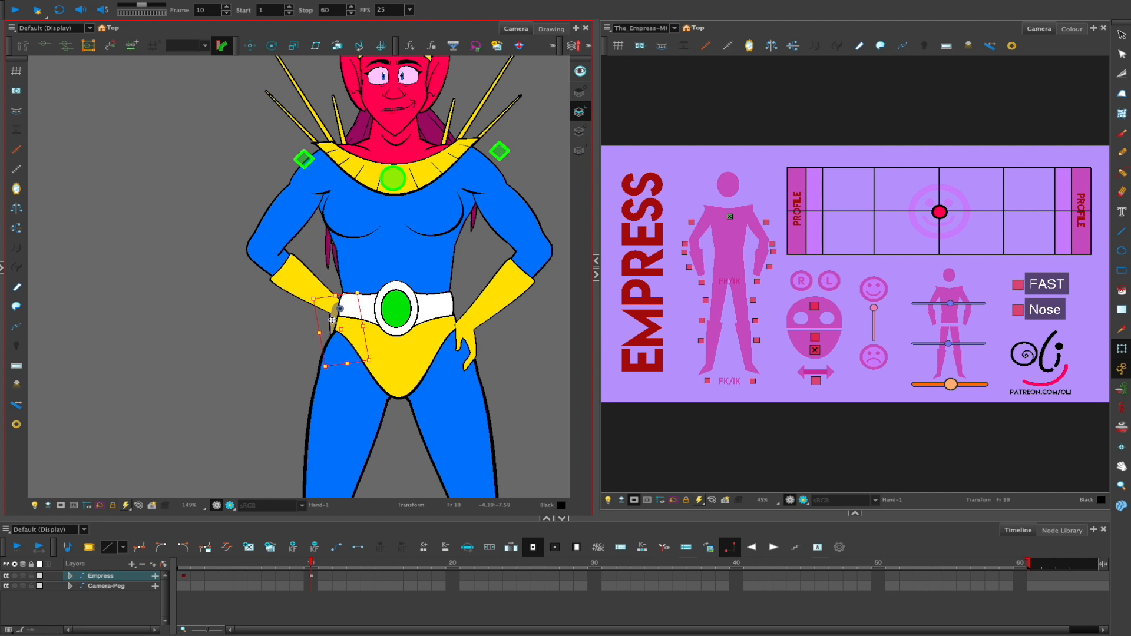
Hide the chest controls through the master controller and show the deformer of the posed upper arm
{"action": "left_click", "coordinate": [720, 216]}
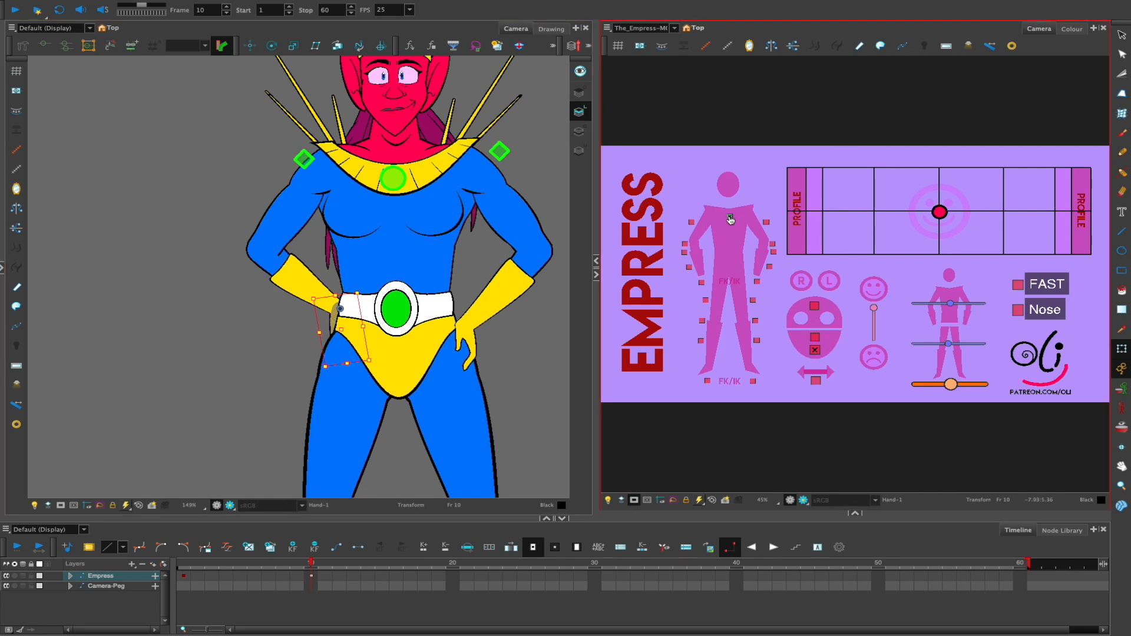
{"action": "left_click", "coordinate": [731, 218]}
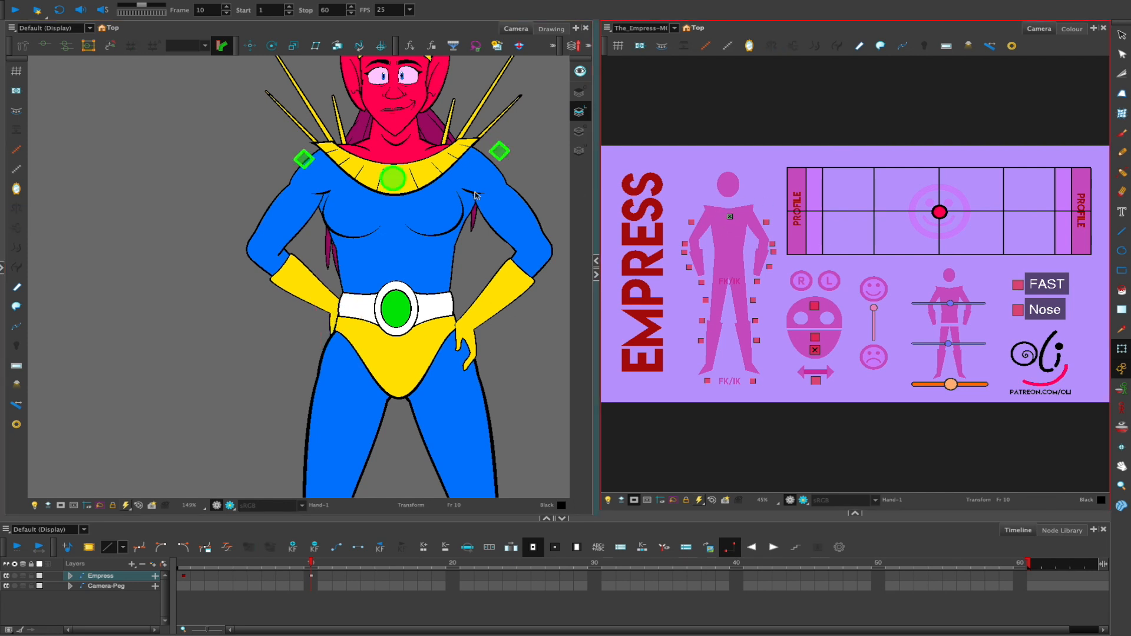
{"action": "left_click_drag", "start_coordinate": [423, 210], "coordinate": [381, 243]}
{"action": "left_click", "coordinate": [730, 218]}
{"action": "left_click", "coordinate": [692, 224]}
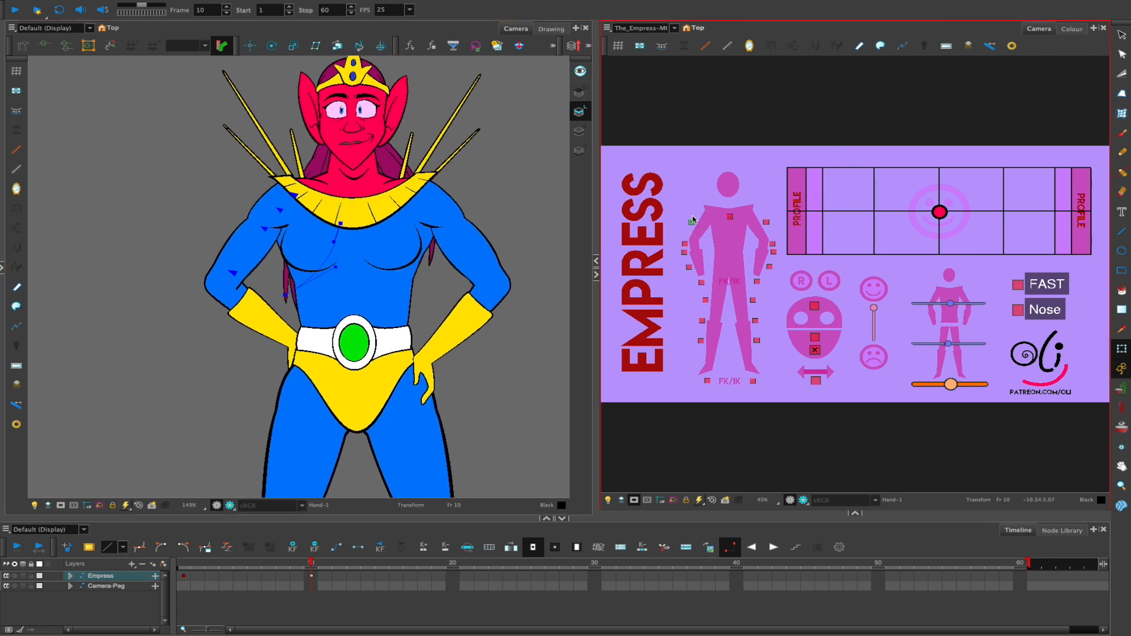
Reshape the upper arm by moving the points and handles of its deformation curve
{"action": "left_click", "coordinate": [333, 226]}
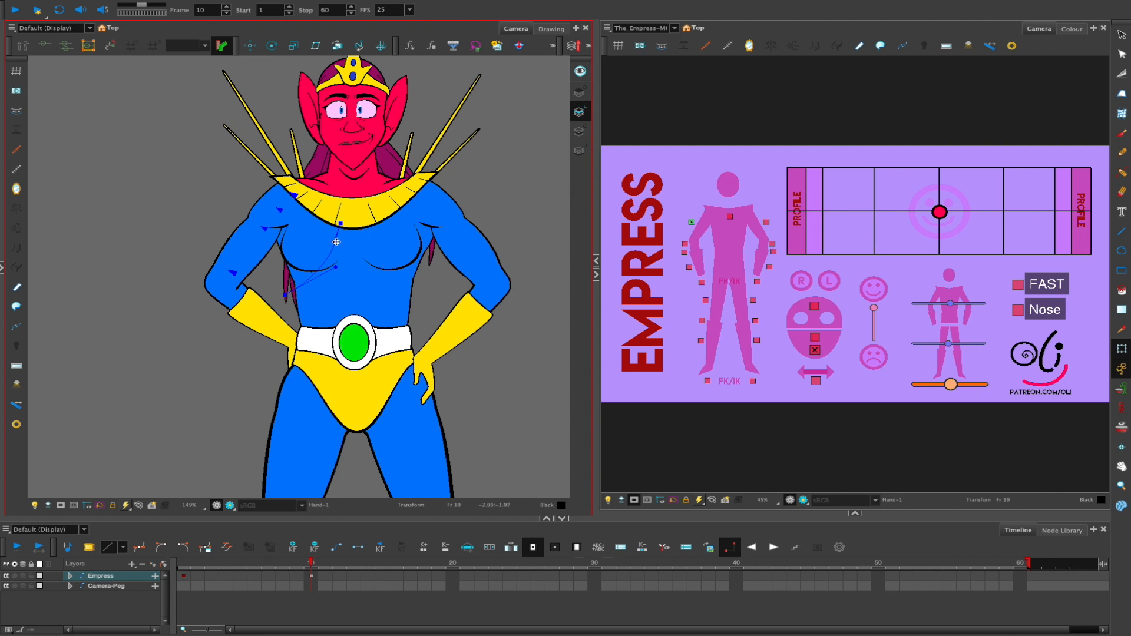
{"action": "left_click_drag", "start_coordinate": [334, 242], "coordinate": [334, 267]}
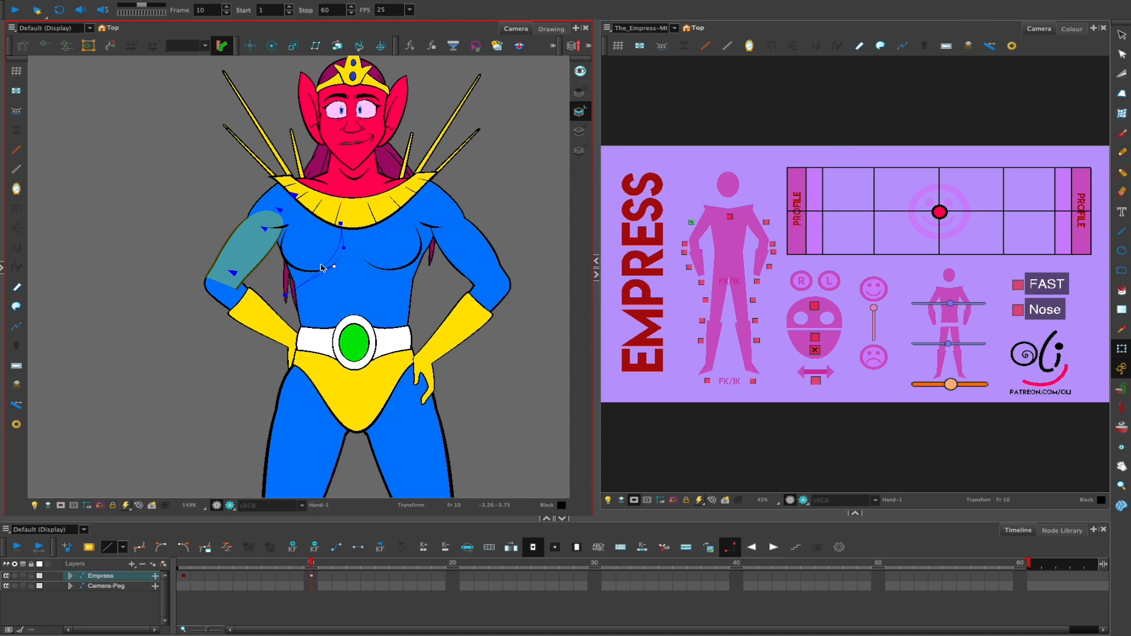
{"action": "left_click_drag", "start_coordinate": [234, 273], "coordinate": [234, 270]}
{"action": "left_click_drag", "start_coordinate": [262, 233], "coordinate": [232, 276]}
{"action": "left_click_drag", "start_coordinate": [264, 233], "coordinate": [252, 248]}
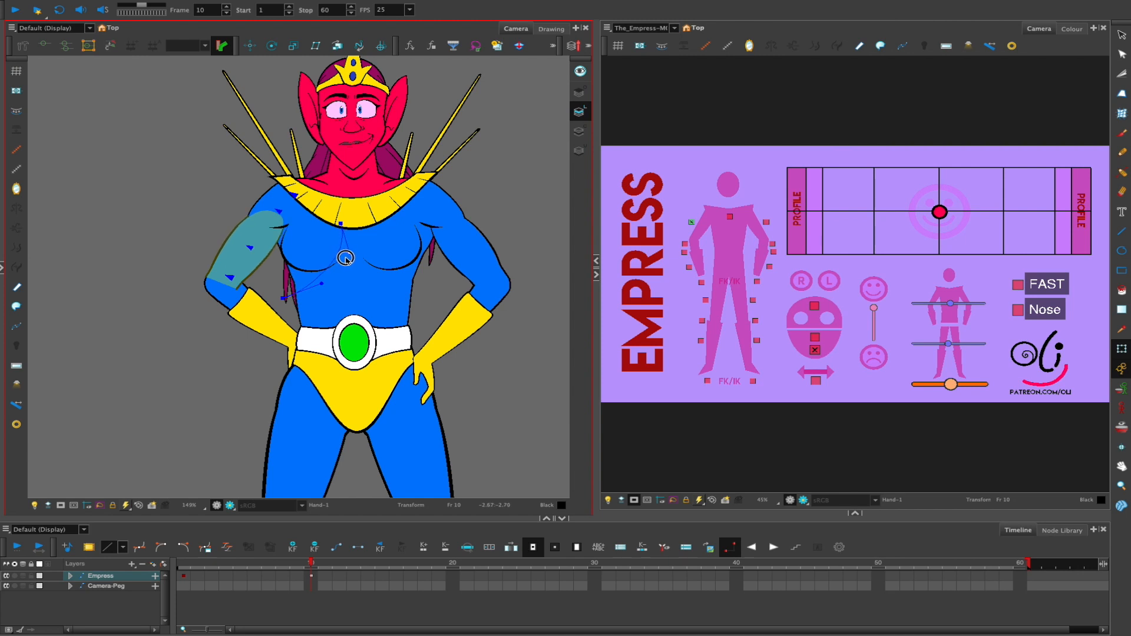
Swap the upper-arm deformer for the same arm's elbow deformer and reshape the elbow with its curve handles
{"action": "left_click", "coordinate": [691, 222]}
{"action": "left_click", "coordinate": [685, 244]}
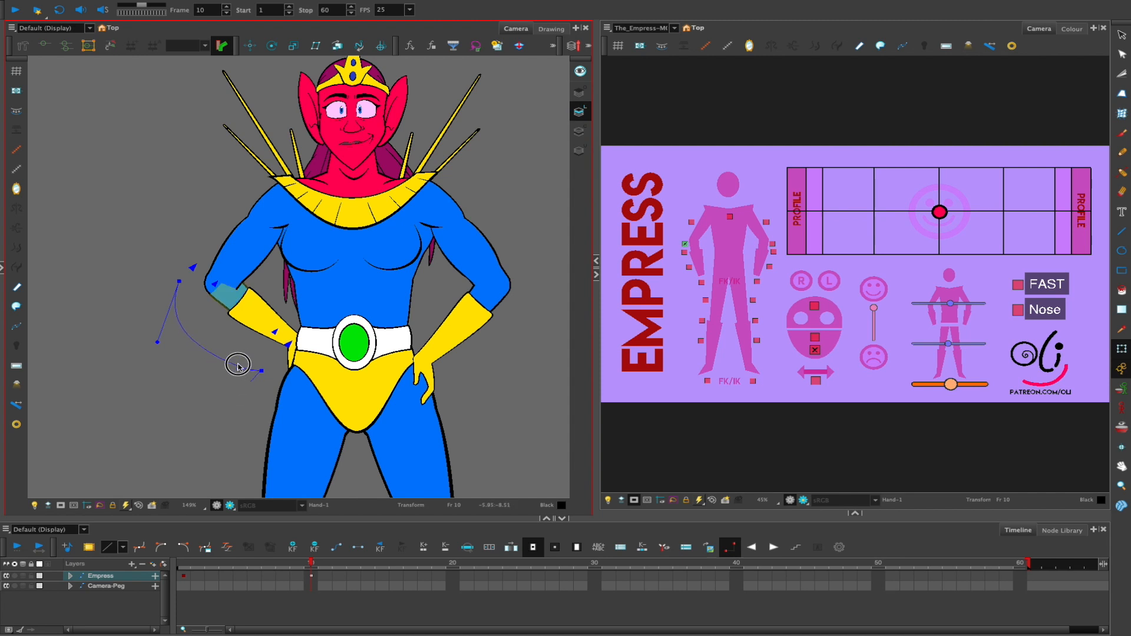
{"action": "left_click_drag", "start_coordinate": [234, 380], "coordinate": [235, 374]}
{"action": "left_click_drag", "start_coordinate": [234, 373], "coordinate": [239, 368]}
{"action": "left_click_drag", "start_coordinate": [158, 341], "coordinate": [183, 352]}
{"action": "left_click_drag", "start_coordinate": [270, 327], "coordinate": [212, 382]}
{"action": "key", "text": "ctrl+z"}
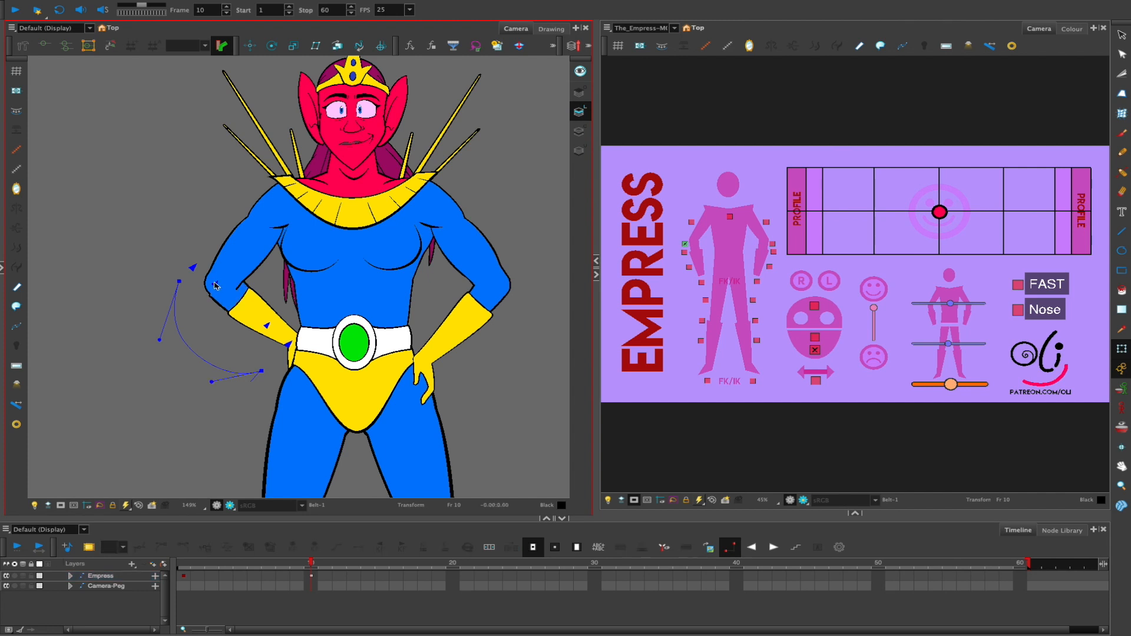
{"action": "mouse_move", "coordinate": [215, 284]}
{"action": "left_mouse_down"}
{"action": "mouse_move", "coordinate": [241, 297]}
{"action": "mouse_move", "coordinate": [232, 290]}
{"action": "left_mouse_up"}
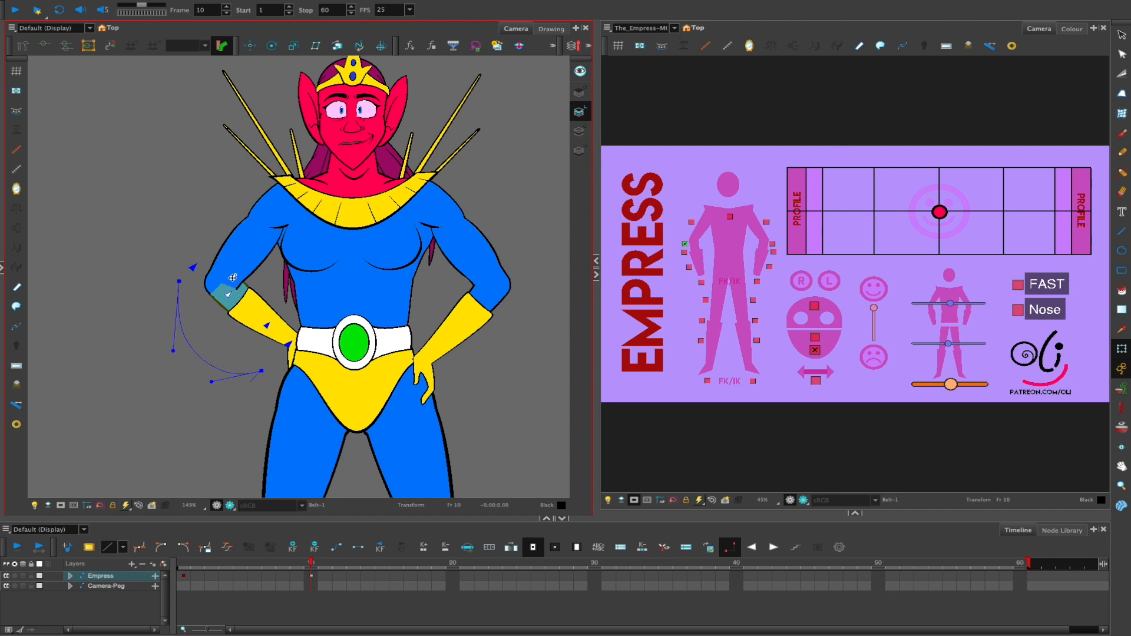
Swap the elbow deformer for the arm's diamond shuffler control and move it to bring the hand in front of the hip
{"action": "left_click", "coordinate": [686, 244]}
{"action": "left_click", "coordinate": [685, 254]}
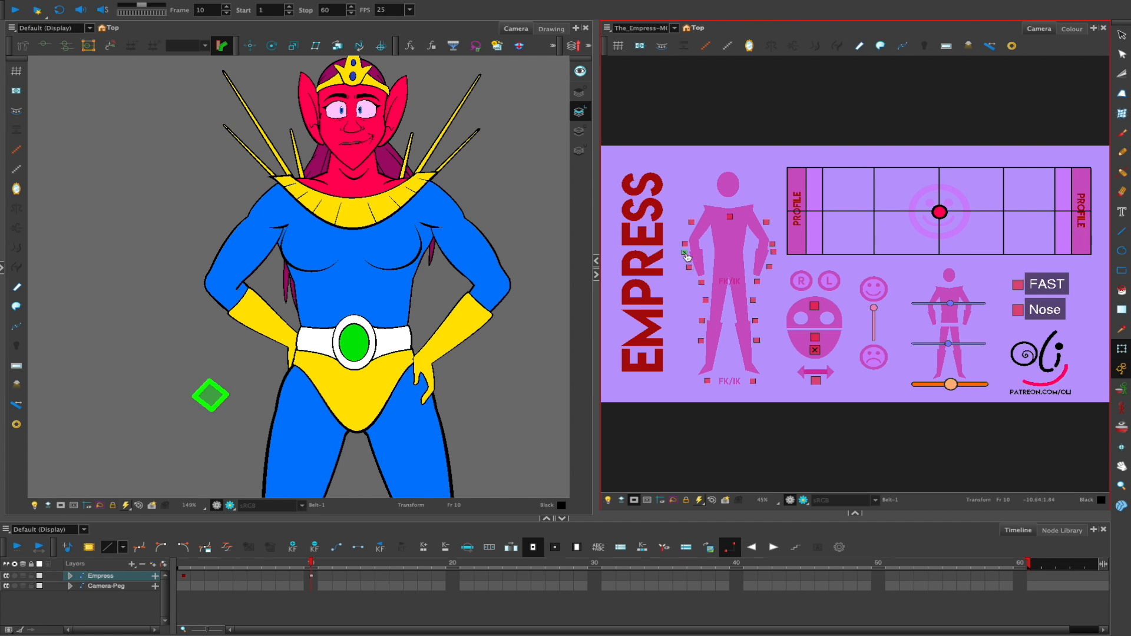
{"action": "scroll", "coordinate": [426, 334], "scroll_direction": "down", "scroll_amount": 1}
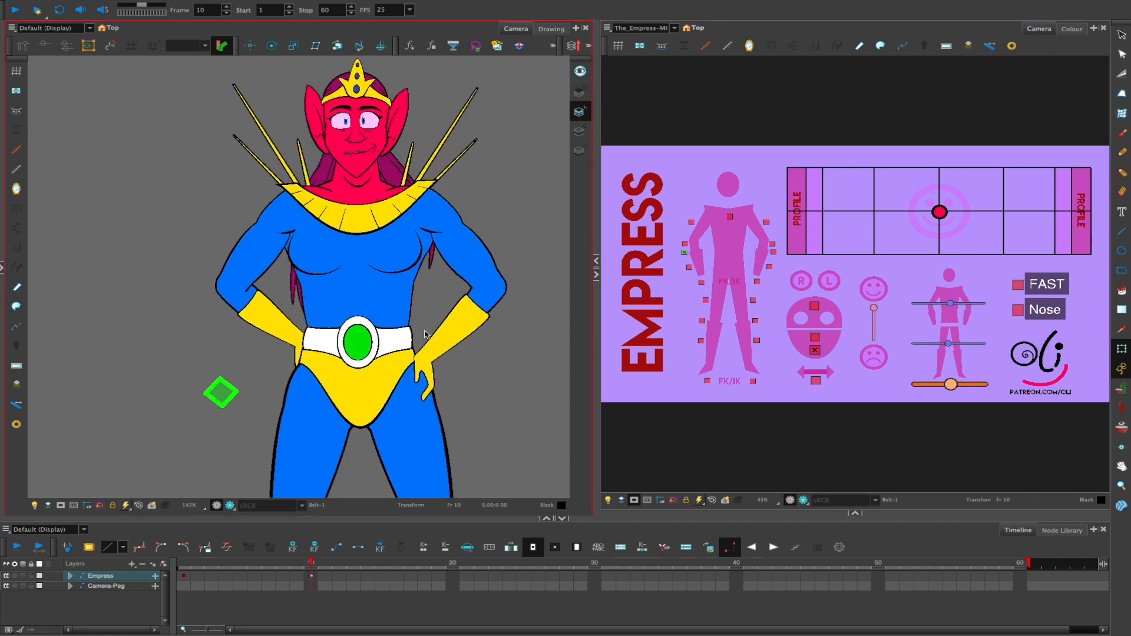
{"action": "left_click", "coordinate": [227, 395]}
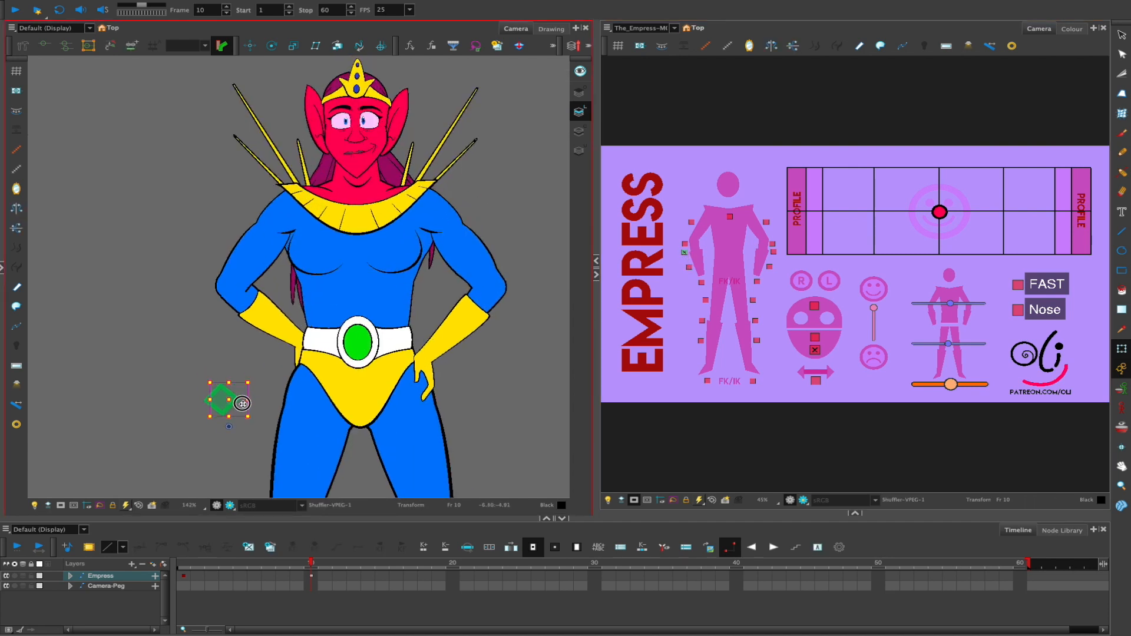
{"action": "mouse_move", "coordinate": [229, 395]}
{"action": "left_mouse_down"}
{"action": "mouse_move", "coordinate": [165, 361]}
{"action": "mouse_move", "coordinate": [231, 399]}
{"action": "left_mouse_up"}
{"action": "left_click_drag", "start_coordinate": [300, 354], "coordinate": [287, 337]}
{"action": "left_click_drag", "start_coordinate": [210, 387], "coordinate": [224, 413]}
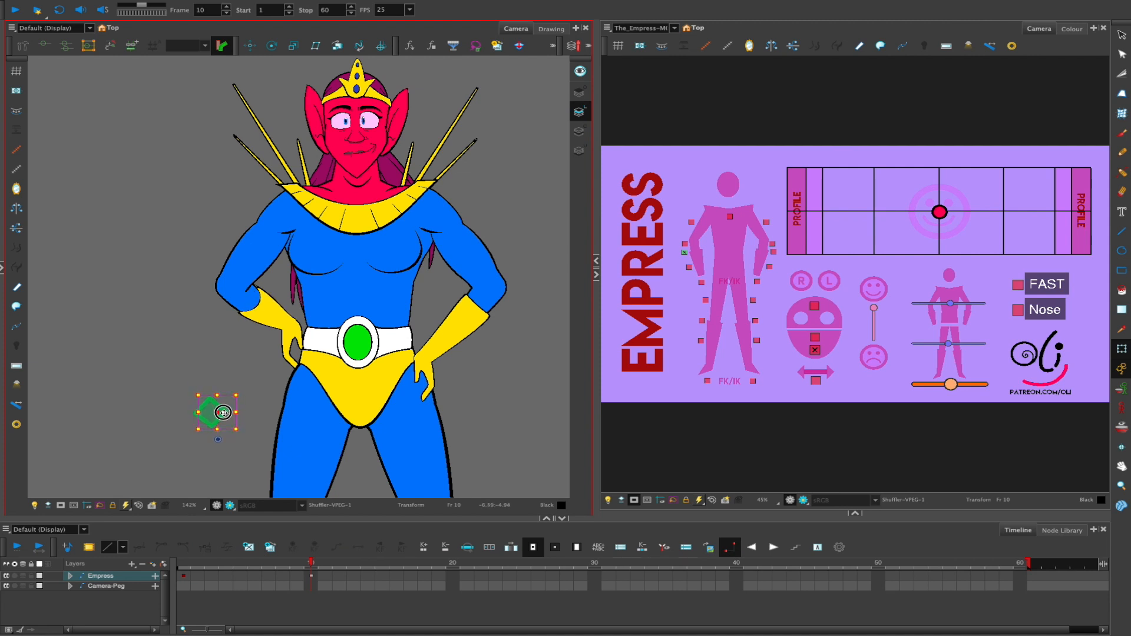
Move the shuffler control back so the hand sits behind the hip, and shift the opposite hand away from the body
{"action": "left_click", "coordinate": [288, 345]}
{"action": "left_click", "coordinate": [219, 409]}
{"action": "mouse_move", "coordinate": [218, 414]}
{"action": "left_mouse_down"}
{"action": "mouse_move", "coordinate": [236, 429]}
{"action": "mouse_move", "coordinate": [234, 394]}
{"action": "left_mouse_up"}
{"action": "mouse_move", "coordinate": [429, 371]}
{"action": "left_mouse_down"}
{"action": "mouse_move", "coordinate": [451, 330]}
{"action": "mouse_move", "coordinate": [448, 349]}
{"action": "left_mouse_up"}
{"action": "left_click", "coordinate": [229, 392]}
{"action": "left_click", "coordinate": [684, 253]}
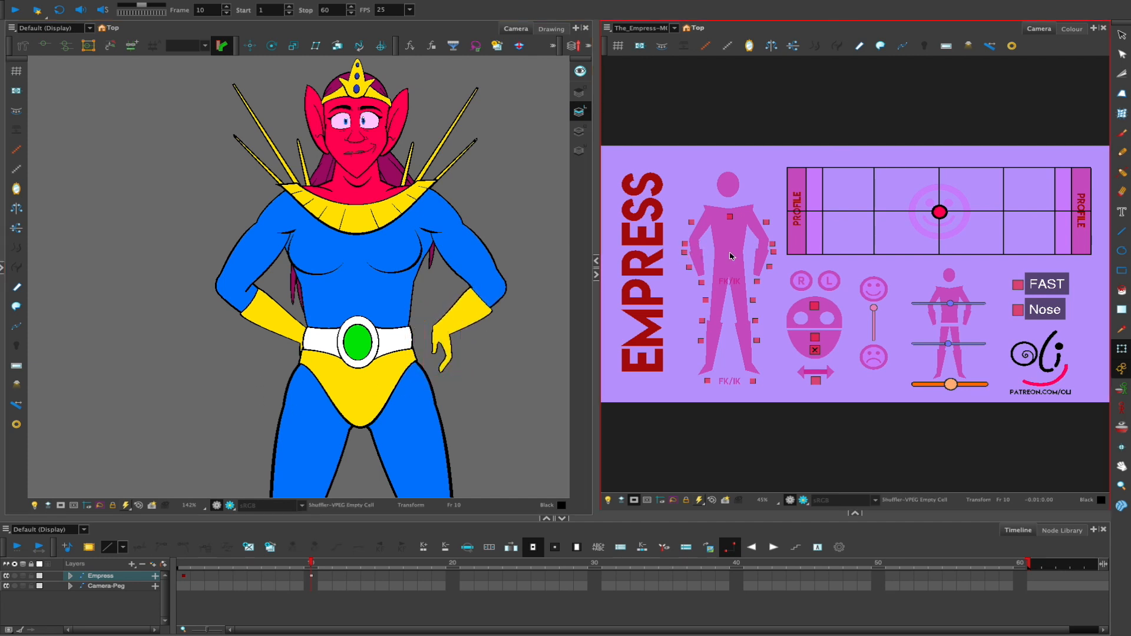
Show the opposite arm's shuffler control and move it to layer the glove over the sleeve
{"action": "left_click", "coordinate": [773, 252]}
{"action": "left_click_drag", "start_coordinate": [528, 380], "coordinate": [536, 332]}
{"action": "left_click", "coordinate": [488, 315]}
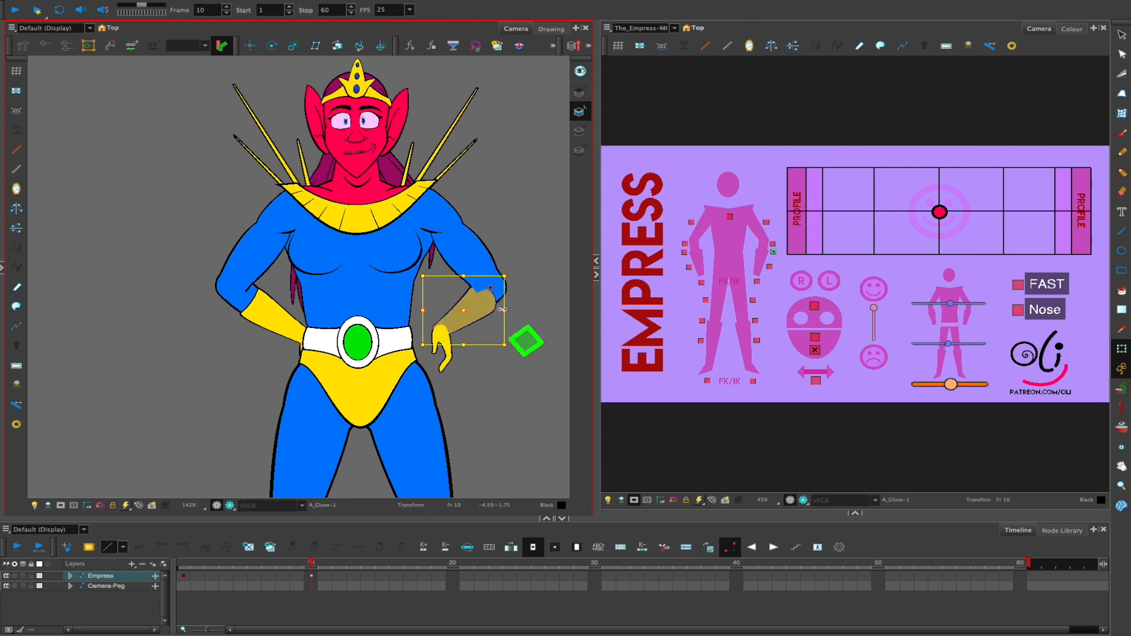
{"action": "left_click", "coordinate": [505, 262]}
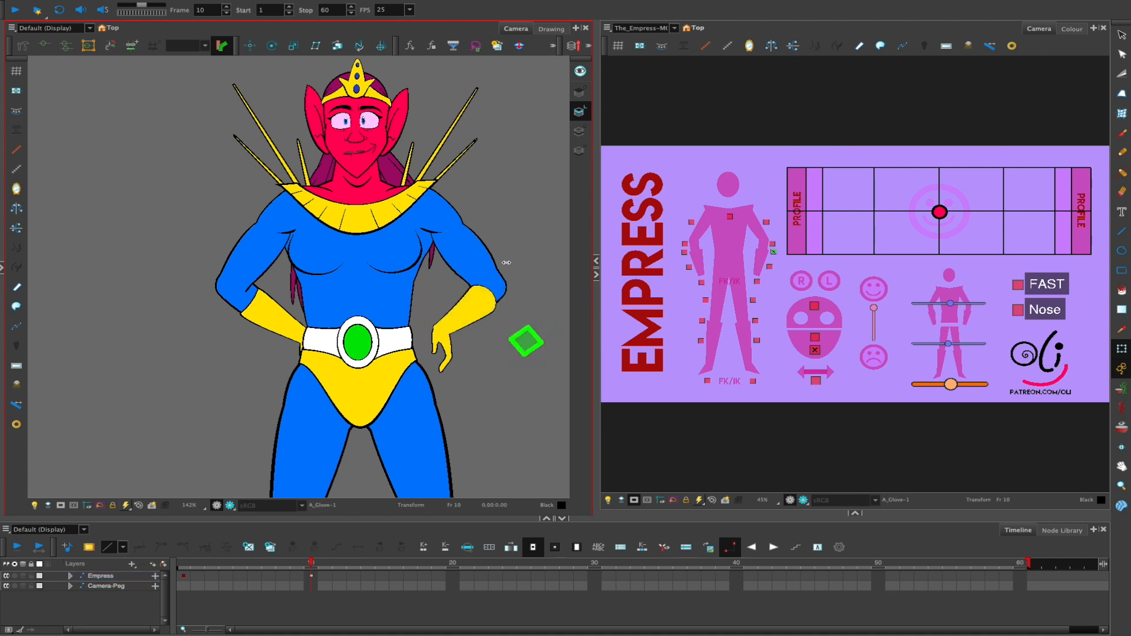
Return the opposite hand to the hip and move its shuffler control to layer the glove under the sleeve
{"action": "left_click", "coordinate": [443, 350]}
{"action": "left_click_drag", "start_coordinate": [443, 351], "coordinate": [430, 372]}
{"action": "left_click", "coordinate": [499, 322]}
{"action": "left_click", "coordinate": [514, 368]}
{"action": "left_click_drag", "start_coordinate": [514, 367], "coordinate": [516, 389]}
{"action": "left_click", "coordinate": [532, 348]}
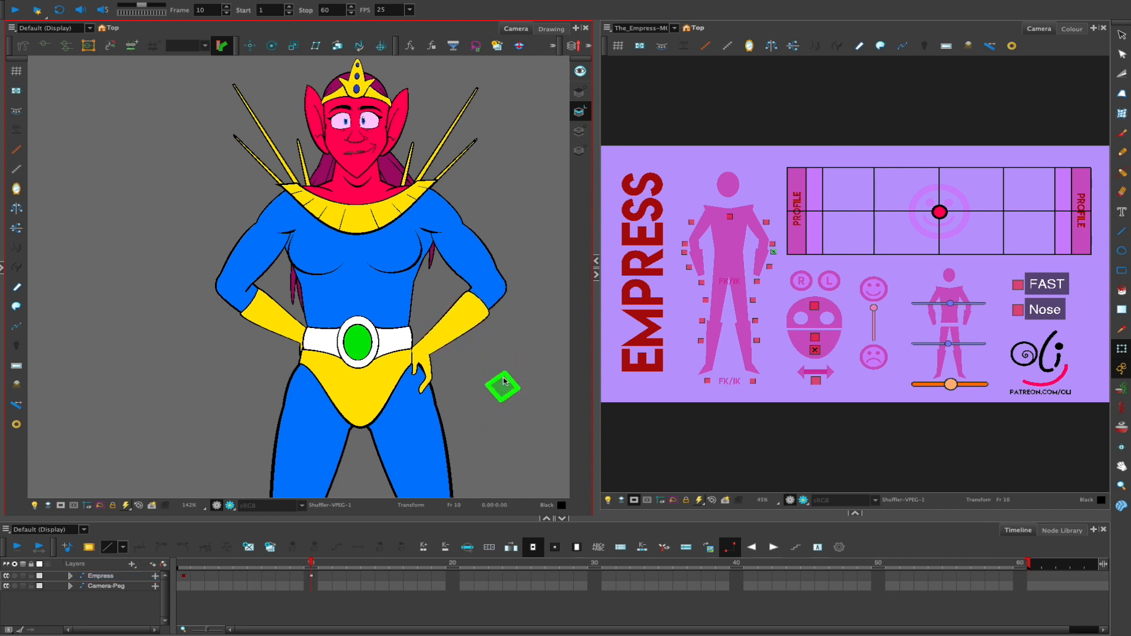
Hide the shuffler control, then show the first arm's glove deformer to adjust a curve handle before hiding it again
{"action": "left_click", "coordinate": [774, 257]}
{"action": "left_click", "coordinate": [702, 281]}
{"action": "left_click", "coordinate": [690, 268]}
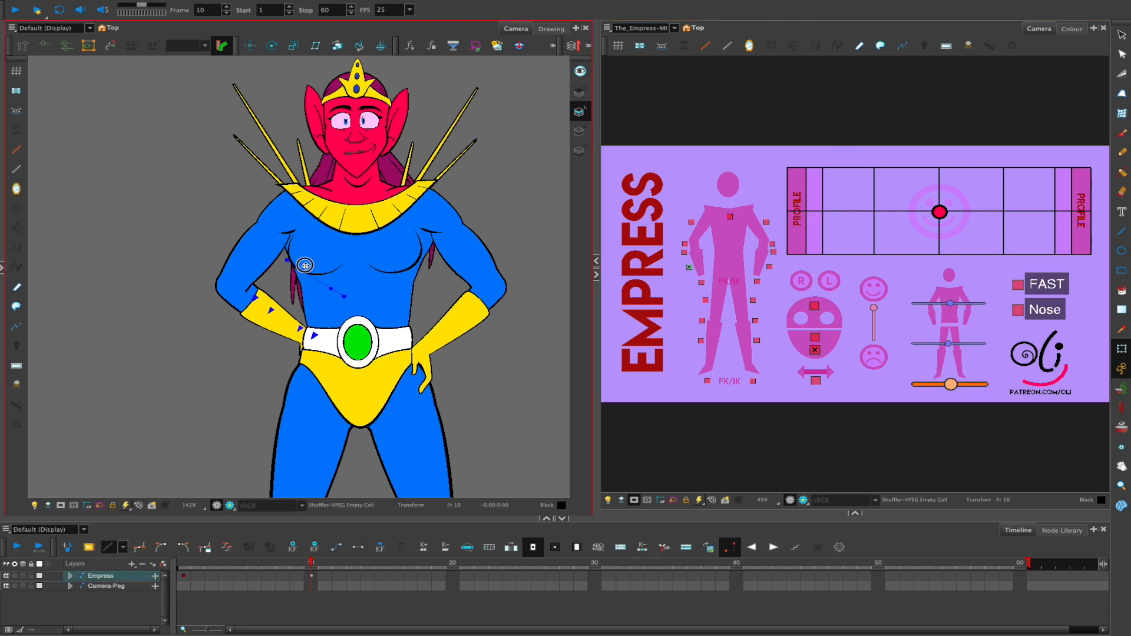
{"action": "left_click_drag", "start_coordinate": [310, 268], "coordinate": [312, 258]}
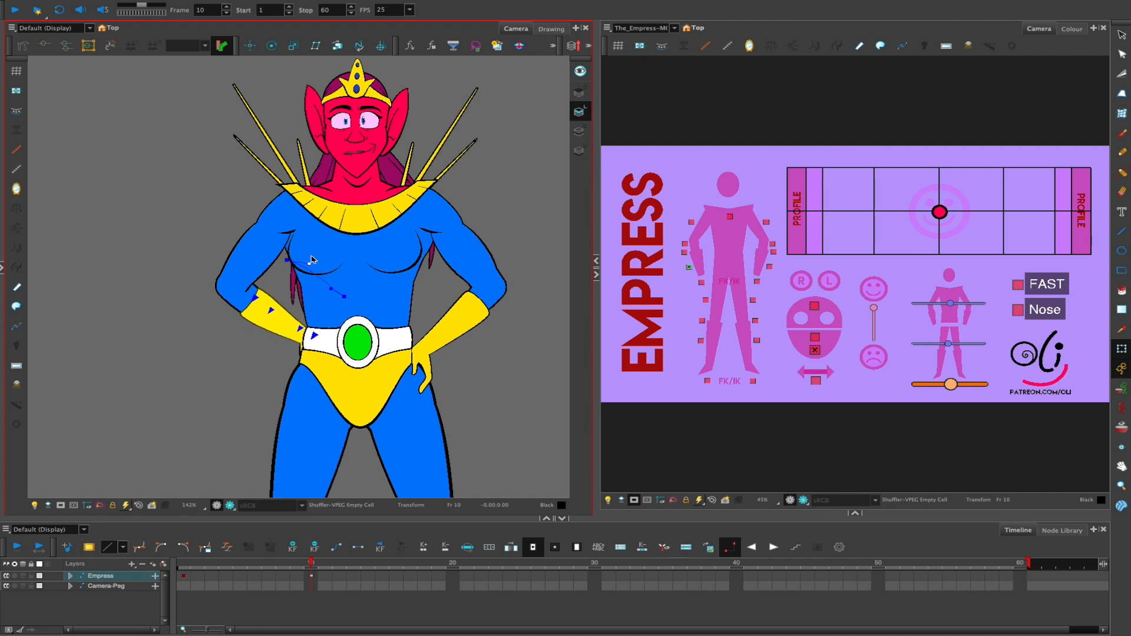
{"action": "left_click", "coordinate": [689, 268]}
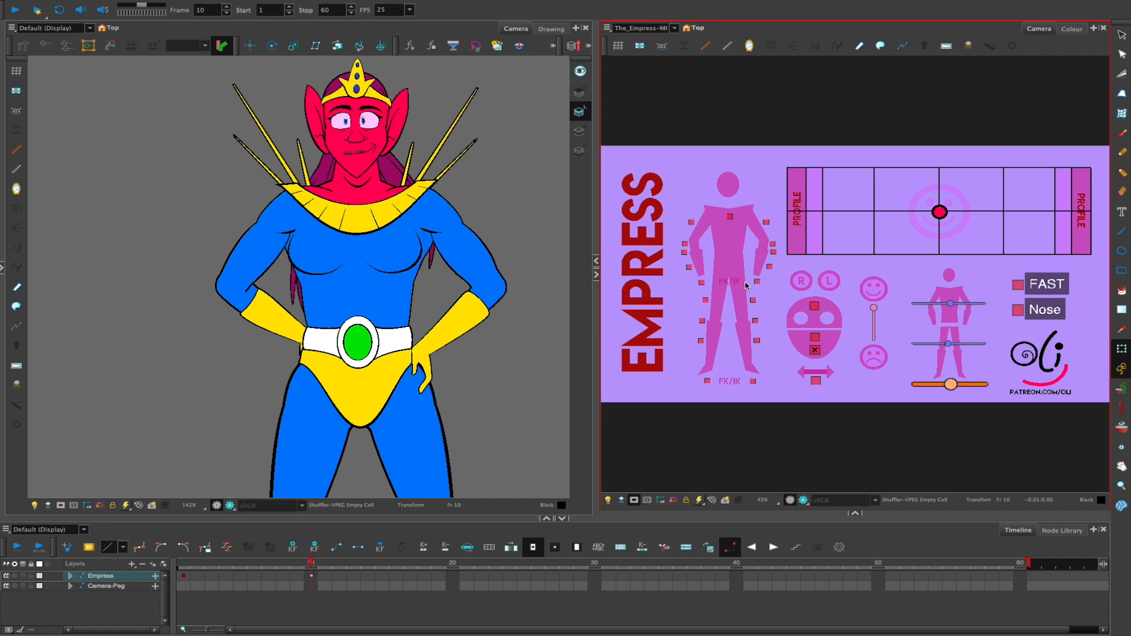
Show the arms' IK pin controls and nudge the pins beside the hands
{"action": "left_click", "coordinate": [702, 283]}
{"action": "left_click", "coordinate": [335, 313]}
{"action": "left_click_drag", "start_coordinate": [305, 324], "coordinate": [318, 321]}
{"action": "mouse_move", "coordinate": [489, 346]}
{"action": "left_mouse_down"}
{"action": "mouse_move", "coordinate": [451, 304]}
{"action": "mouse_move", "coordinate": [493, 338]}
{"action": "left_mouse_up"}
{"action": "key", "text": "1"}
Shift Upper_Torso-1 to try how the IK arms follow while the hands stay planted
{"action": "left_click", "coordinate": [511, 327]}
{"action": "left_click", "coordinate": [369, 225]}
{"action": "mouse_move", "coordinate": [369, 226]}
{"action": "left_mouse_down"}
{"action": "mouse_move", "coordinate": [345, 226]}
{"action": "mouse_move", "coordinate": [389, 226]}
{"action": "mouse_move", "coordinate": [345, 225]}
{"action": "mouse_move", "coordinate": [388, 226]}
{"action": "mouse_move", "coordinate": [358, 233]}
{"action": "left_mouse_up"}
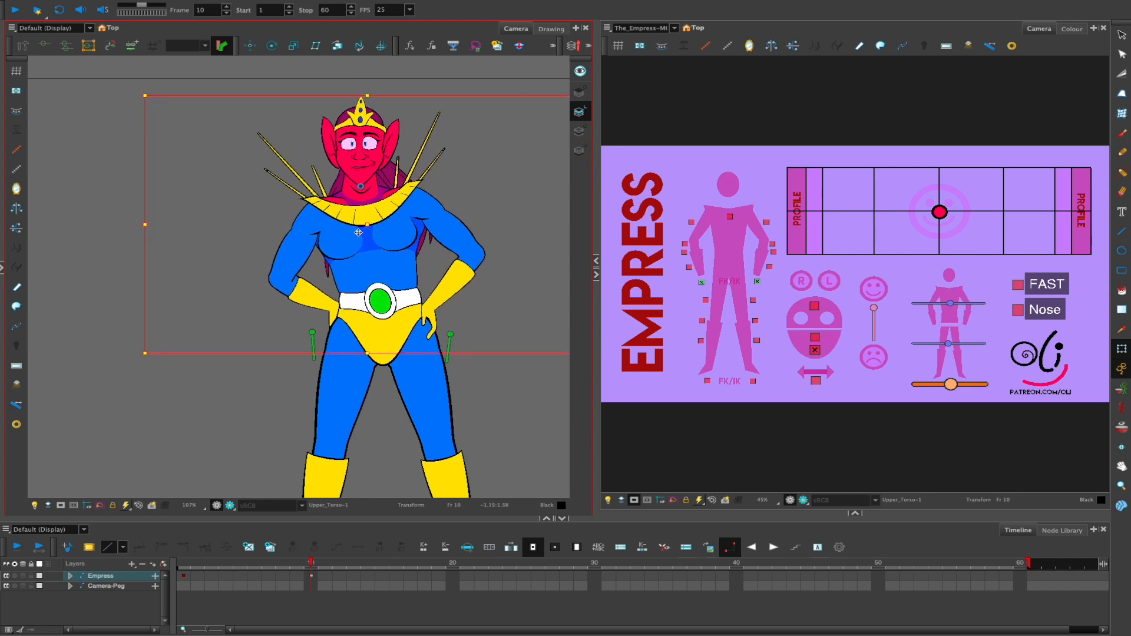
{"action": "left_click_drag", "start_coordinate": [364, 231], "coordinate": [367, 232]}
Extend the first arm out to the side with its IK pin and adjust the lower arm's bend
{"action": "left_click_drag", "start_coordinate": [333, 321], "coordinate": [184, 286]}
{"action": "left_click_drag", "start_coordinate": [264, 269], "coordinate": [239, 231]}
{"action": "left_click", "coordinate": [292, 278]}
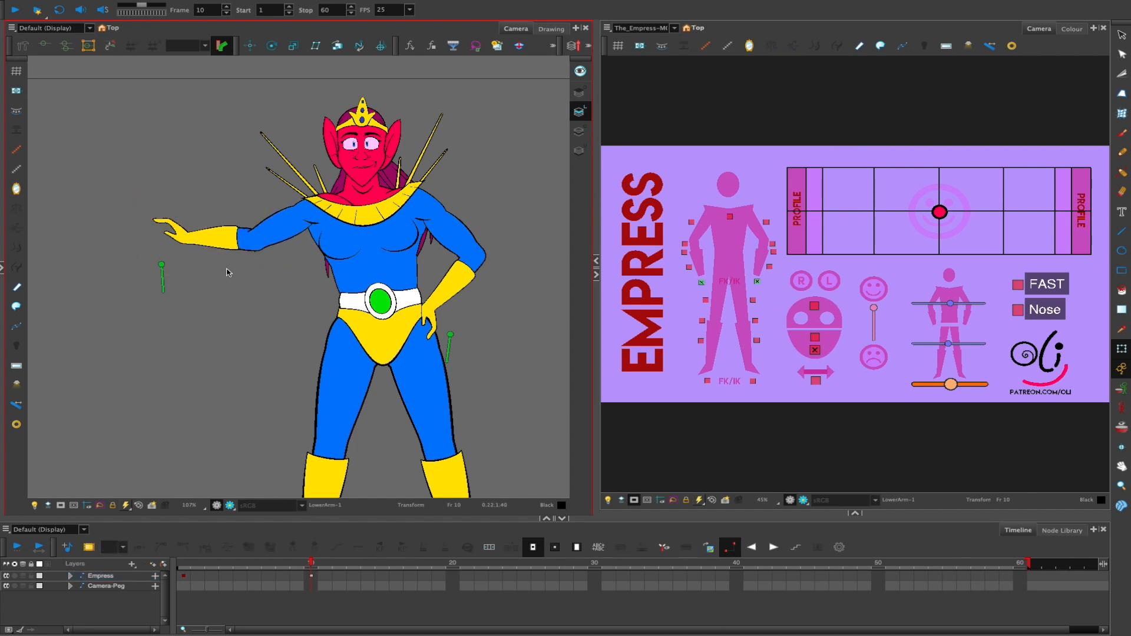
Lean Upper_Torso-1 toward the outstretched arm and clear the selection
{"action": "left_click", "coordinate": [366, 204]}
{"action": "left_click", "coordinate": [371, 234]}
{"action": "left_click_drag", "start_coordinate": [377, 231], "coordinate": [346, 231]}
{"action": "key", "text": "Escape"}
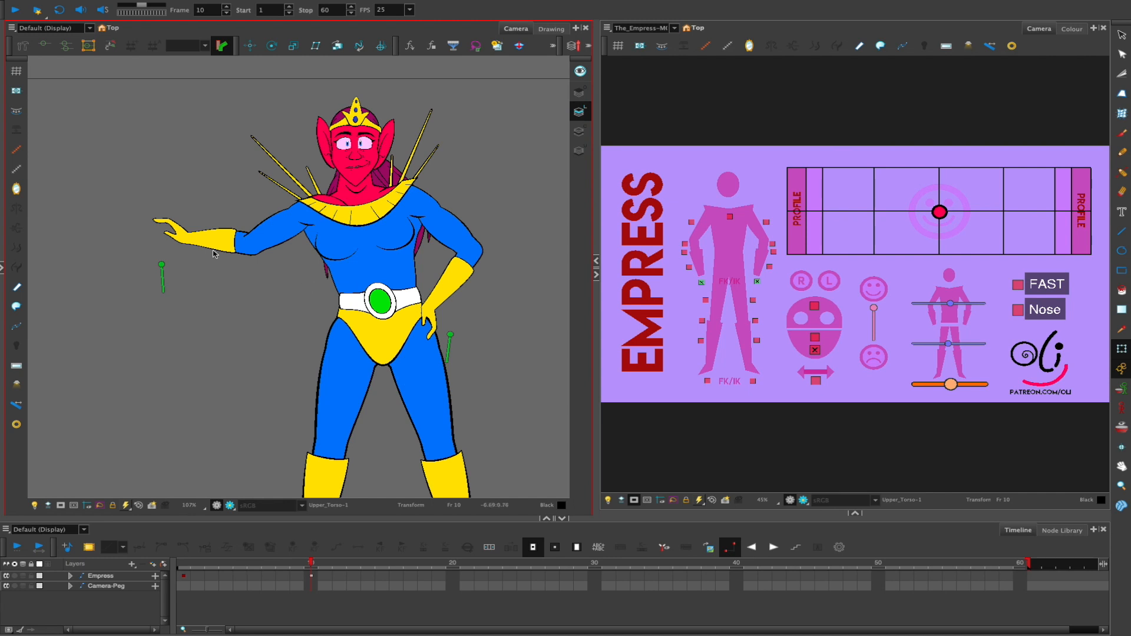
Raise and rotate the IK pin of the outstretched hand
{"action": "left_click_drag", "start_coordinate": [162, 263], "coordinate": [170, 240]}
{"action": "left_click", "coordinate": [169, 278]}
{"action": "left_click_drag", "start_coordinate": [199, 199], "coordinate": [204, 206]}
Lean Upper_Torso-1 back toward the bent arm and reposition the outstretched hand with its IK pin
{"action": "left_click", "coordinate": [369, 228]}
{"action": "mouse_move", "coordinate": [369, 228]}
{"action": "left_mouse_down"}
{"action": "mouse_move", "coordinate": [415, 224]}
{"action": "mouse_move", "coordinate": [360, 228]}
{"action": "mouse_move", "coordinate": [392, 226]}
{"action": "mouse_move", "coordinate": [374, 232]}
{"action": "left_mouse_up"}
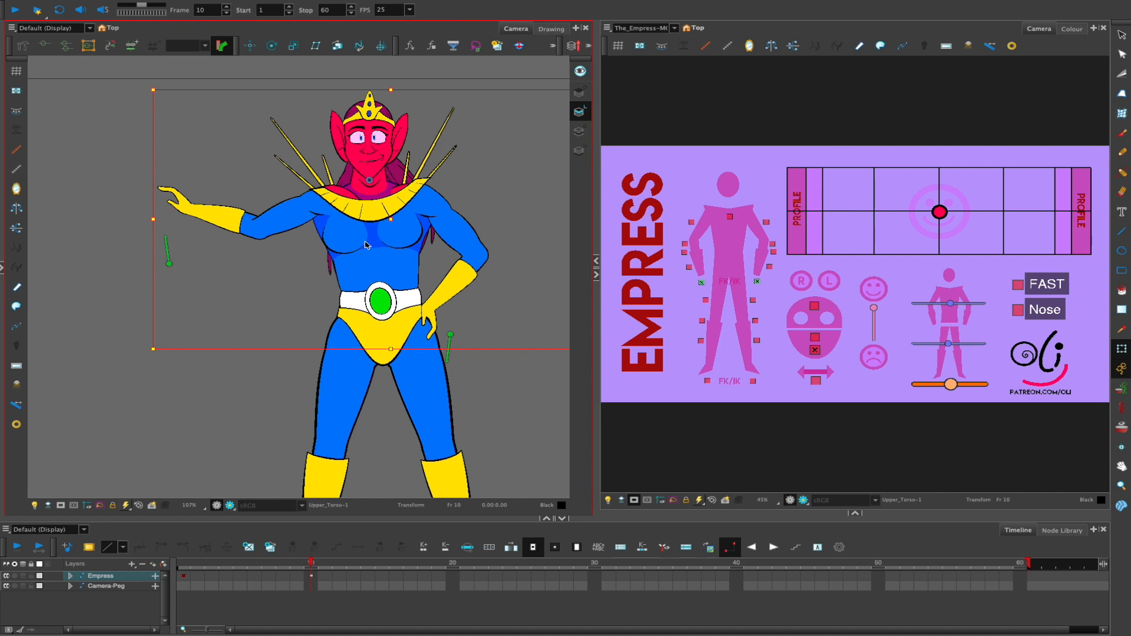
{"action": "mouse_move", "coordinate": [361, 226]}
{"action": "left_mouse_down"}
{"action": "mouse_move", "coordinate": [324, 226]}
{"action": "mouse_move", "coordinate": [365, 230]}
{"action": "left_mouse_up"}
{"action": "left_click_drag", "start_coordinate": [169, 252], "coordinate": [172, 223]}
{"action": "mouse_move", "coordinate": [376, 229]}
{"action": "left_mouse_down"}
{"action": "mouse_move", "coordinate": [338, 232]}
{"action": "mouse_move", "coordinate": [377, 228]}
{"action": "left_mouse_up"}
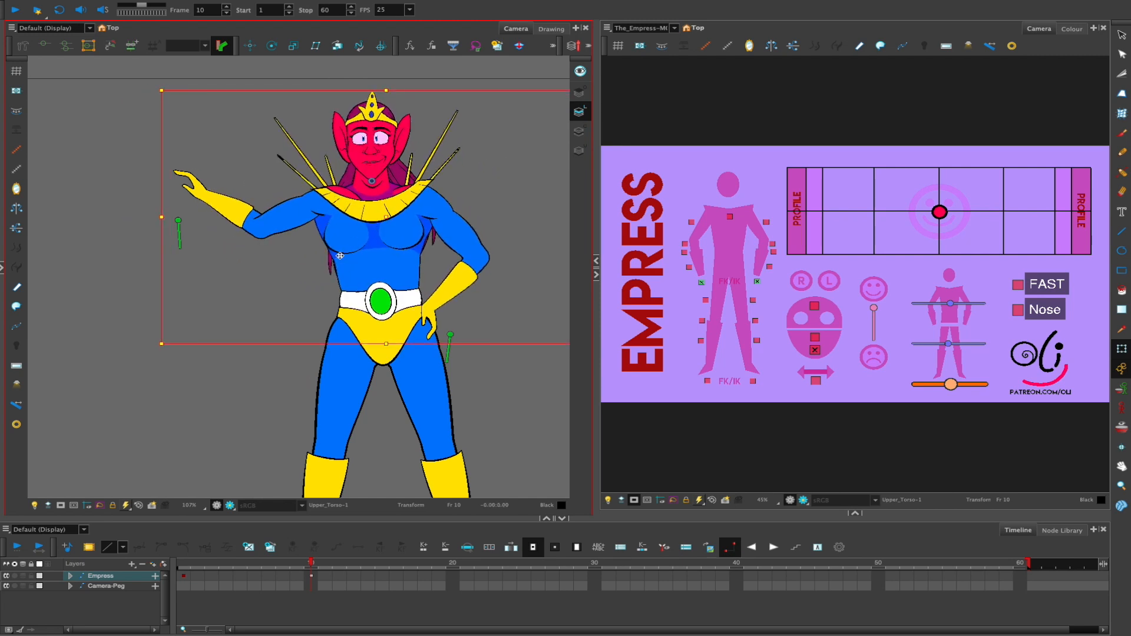
Hide the hand IK pins, adjust the curve of the first thigh's deformer, and hide that deformer
{"action": "left_click", "coordinate": [758, 282]}
{"action": "left_click", "coordinate": [706, 301]}
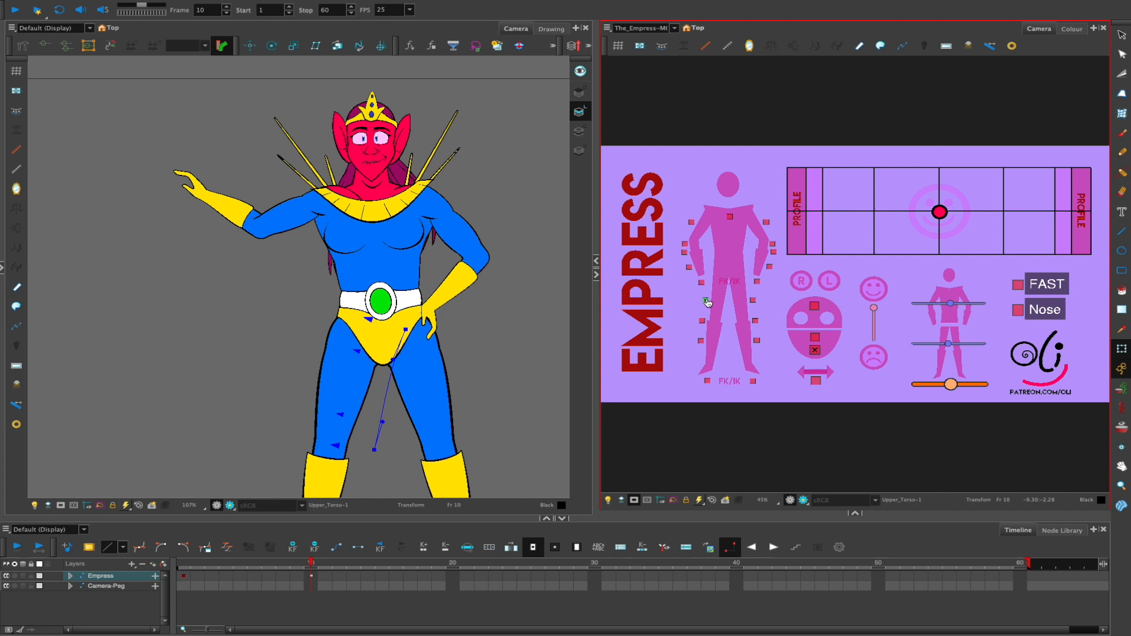
{"action": "left_click_drag", "start_coordinate": [385, 401], "coordinate": [401, 330]}
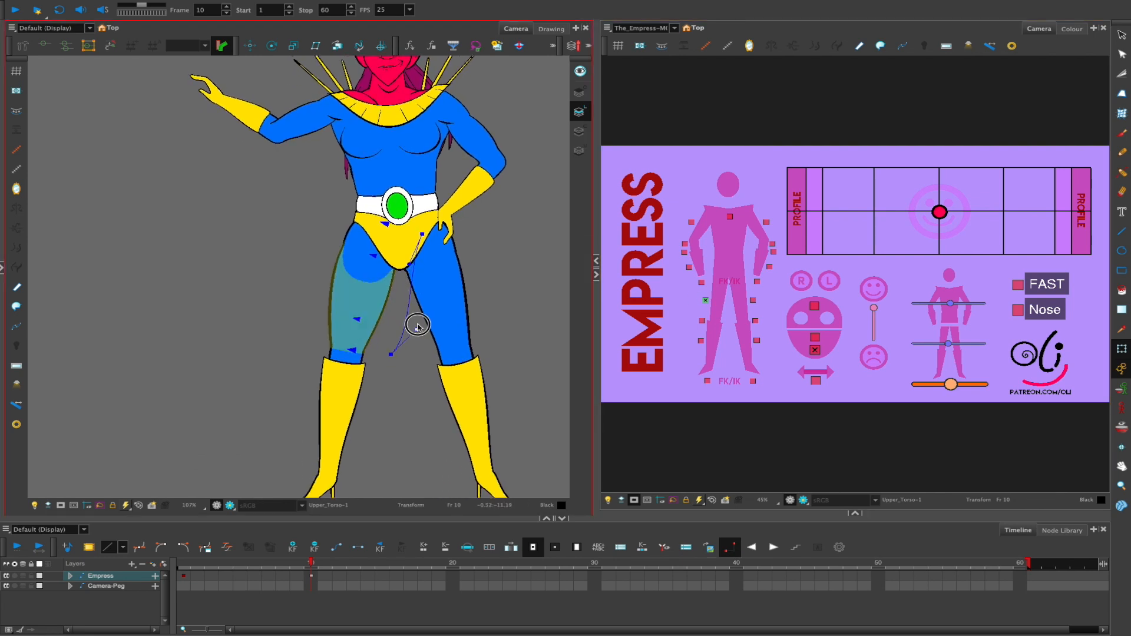
{"action": "left_click", "coordinate": [705, 300]}
Nudge the first knee's shuffler control and adjust the lower-leg deformer, hiding each control when done
{"action": "left_click", "coordinate": [702, 321]}
{"action": "left_click_drag", "start_coordinate": [514, 357], "coordinate": [526, 306]}
{"action": "mouse_move", "coordinate": [292, 307]}
{"action": "left_mouse_down"}
{"action": "mouse_move", "coordinate": [288, 328]}
{"action": "mouse_move", "coordinate": [292, 279]}
{"action": "mouse_move", "coordinate": [290, 310]}
{"action": "left_mouse_up"}
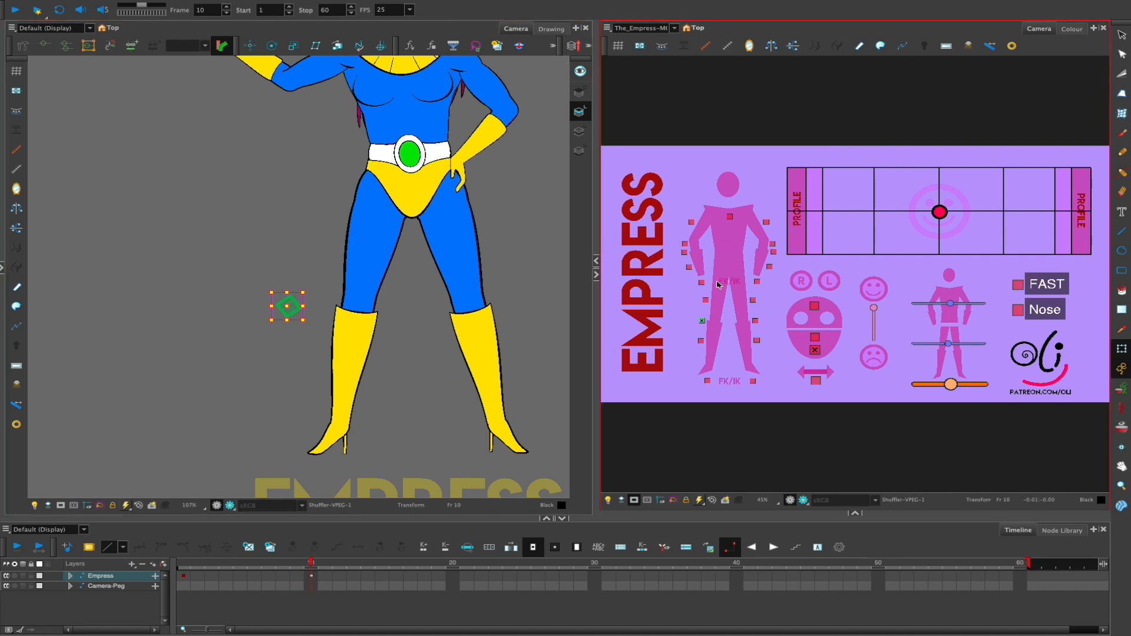
{"action": "left_click", "coordinate": [700, 340]}
{"action": "mouse_move", "coordinate": [397, 344]}
{"action": "left_mouse_down"}
{"action": "mouse_move", "coordinate": [416, 347]}
{"action": "mouse_move", "coordinate": [398, 344]}
{"action": "left_mouse_up"}
{"action": "left_click", "coordinate": [701, 341]}
Try moving the first foot with its IK pin and shifting the pelvis sideways
{"action": "left_click_drag", "start_coordinate": [684, 386], "coordinate": [673, 353]}
{"action": "left_click", "coordinate": [696, 348]}
{"action": "left_click_drag", "start_coordinate": [306, 336], "coordinate": [293, 390]}
{"action": "mouse_move", "coordinate": [415, 198]}
{"action": "left_mouse_down"}
{"action": "mouse_move", "coordinate": [355, 194]}
{"action": "mouse_move", "coordinate": [430, 200]}
{"action": "mouse_move", "coordinate": [364, 201]}
{"action": "mouse_move", "coordinate": [413, 198]}
{"action": "left_mouse_up"}
{"action": "left_click_drag", "start_coordinate": [289, 389], "coordinate": [303, 336]}
{"action": "left_click_drag", "start_coordinate": [428, 194], "coordinate": [379, 204]}
{"action": "left_click_drag", "start_coordinate": [494, 192], "coordinate": [456, 226]}
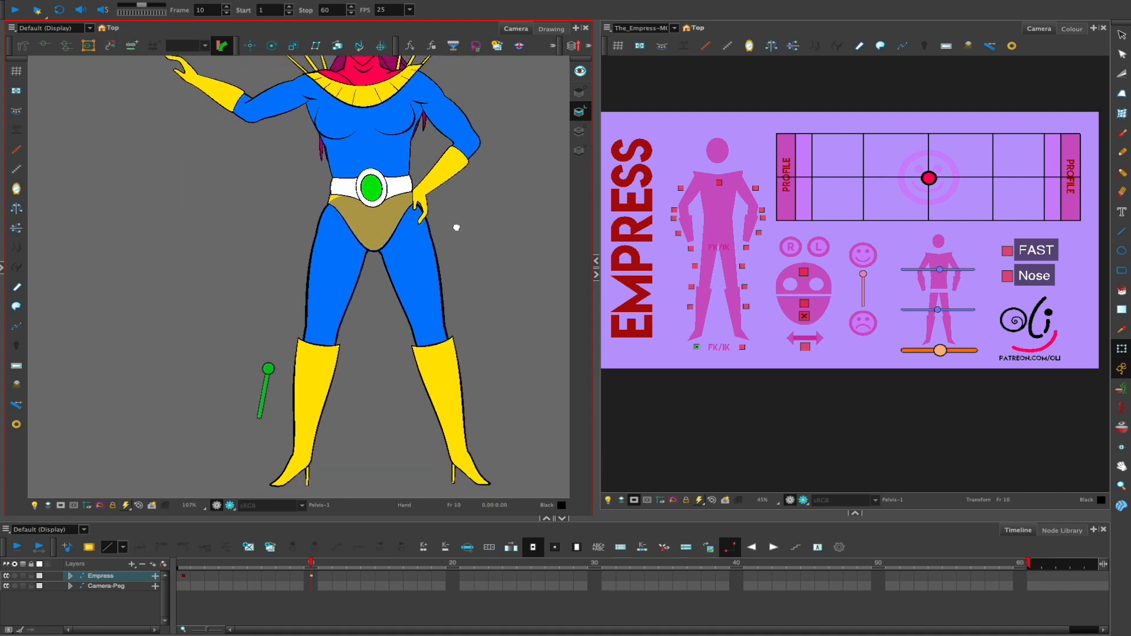
Shift the pelvis slightly toward the outstretched arm and hide the foot's IK pin
{"action": "scroll", "coordinate": [490, 205], "scroll_direction": "down", "scroll_amount": 3}
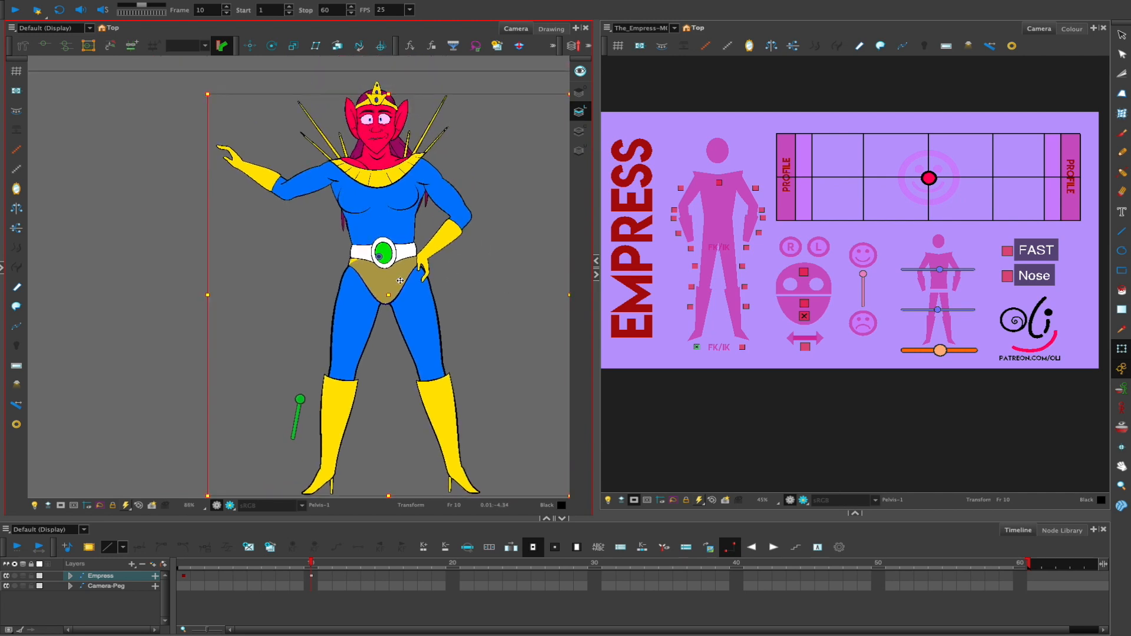
{"action": "left_click", "coordinate": [452, 272]}
{"action": "left_click", "coordinate": [423, 264]}
{"action": "left_click", "coordinate": [388, 283]}
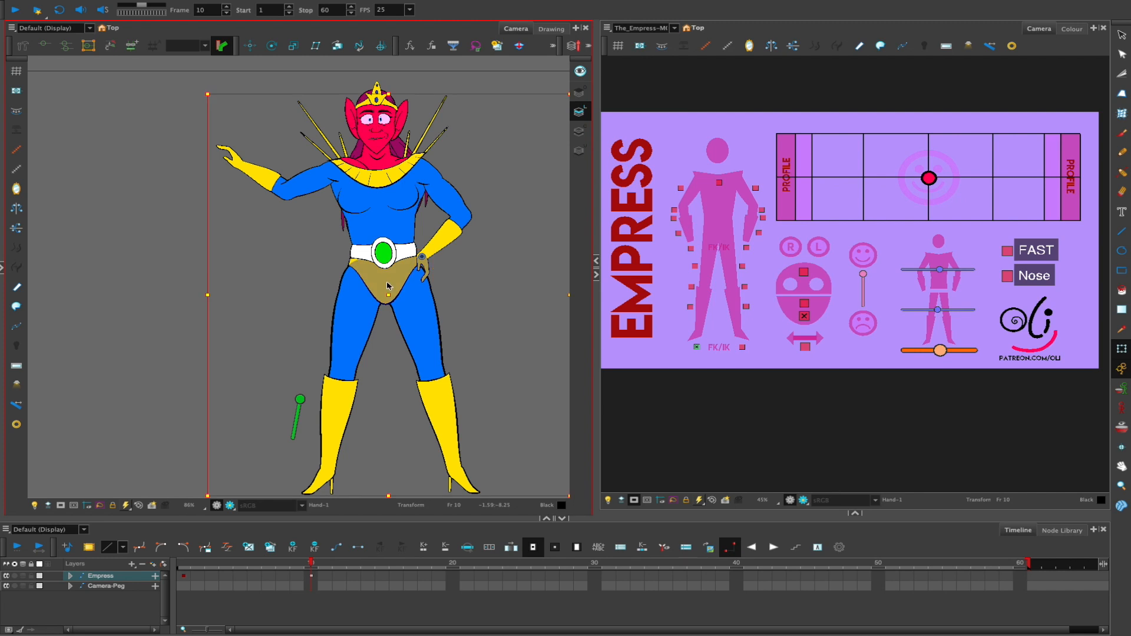
{"action": "mouse_move", "coordinate": [394, 278]}
{"action": "left_mouse_down"}
{"action": "mouse_move", "coordinate": [346, 278]}
{"action": "mouse_move", "coordinate": [406, 273]}
{"action": "mouse_move", "coordinate": [371, 268]}
{"action": "mouse_move", "coordinate": [399, 263]}
{"action": "mouse_move", "coordinate": [361, 268]}
{"action": "mouse_move", "coordinate": [383, 262]}
{"action": "mouse_move", "coordinate": [380, 276]}
{"action": "left_mouse_up"}
{"action": "left_click", "coordinate": [713, 318]}
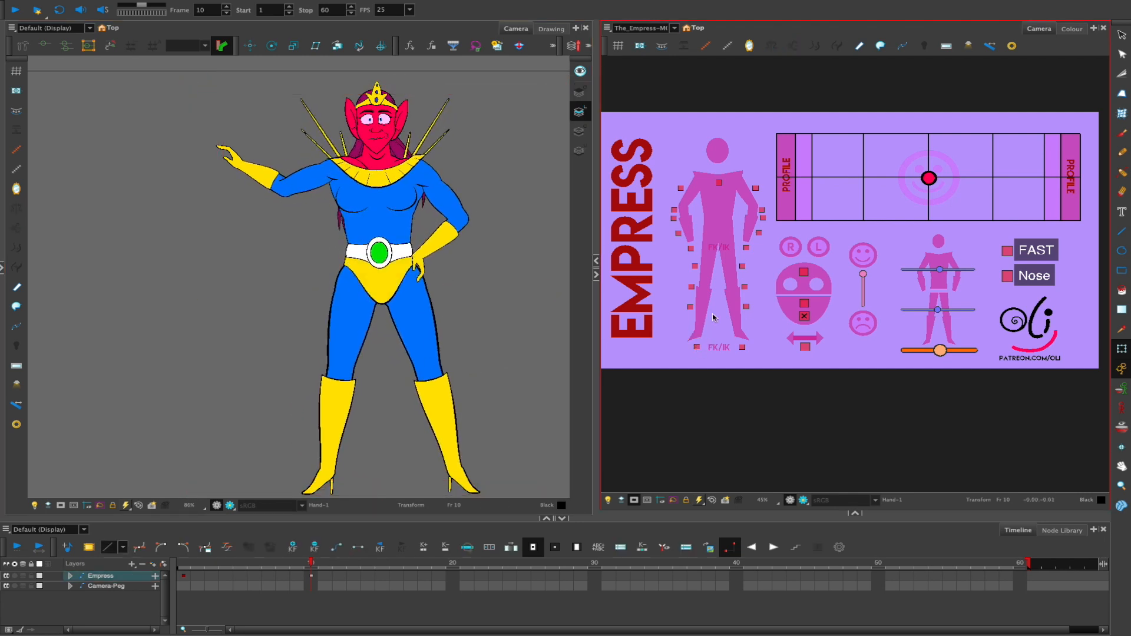
Test the upper-body and lower-body turn sliders and turn the whole body slightly with the full-body slider
{"action": "left_click_drag", "start_coordinate": [759, 289], "coordinate": [702, 288]}
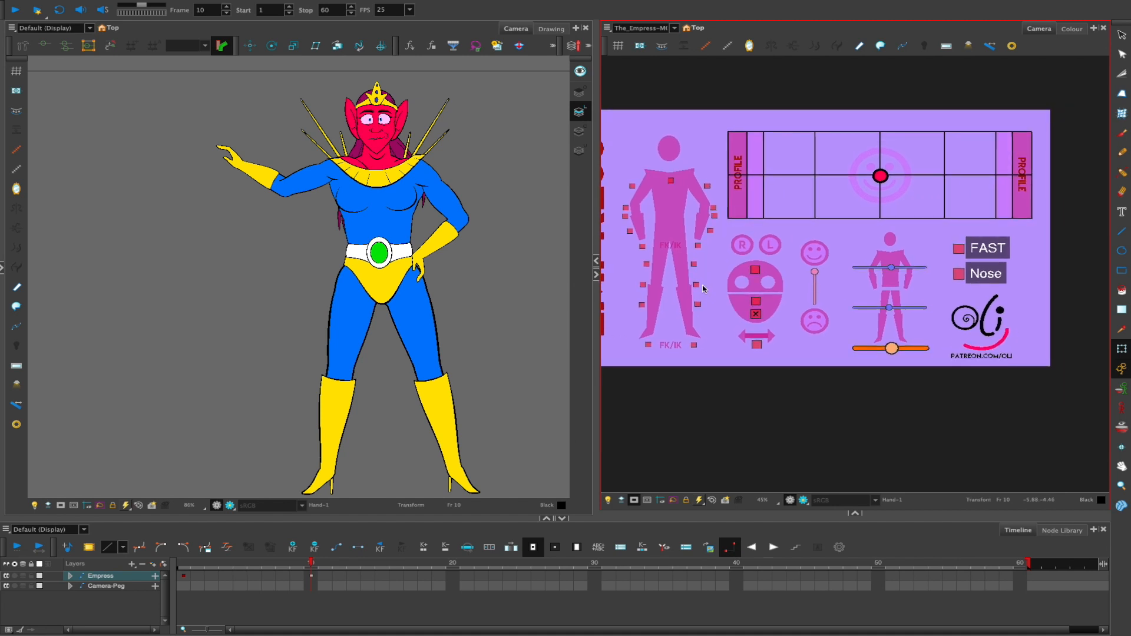
{"action": "scroll", "coordinate": [449, 268], "scroll_direction": "down", "scroll_amount": 2}
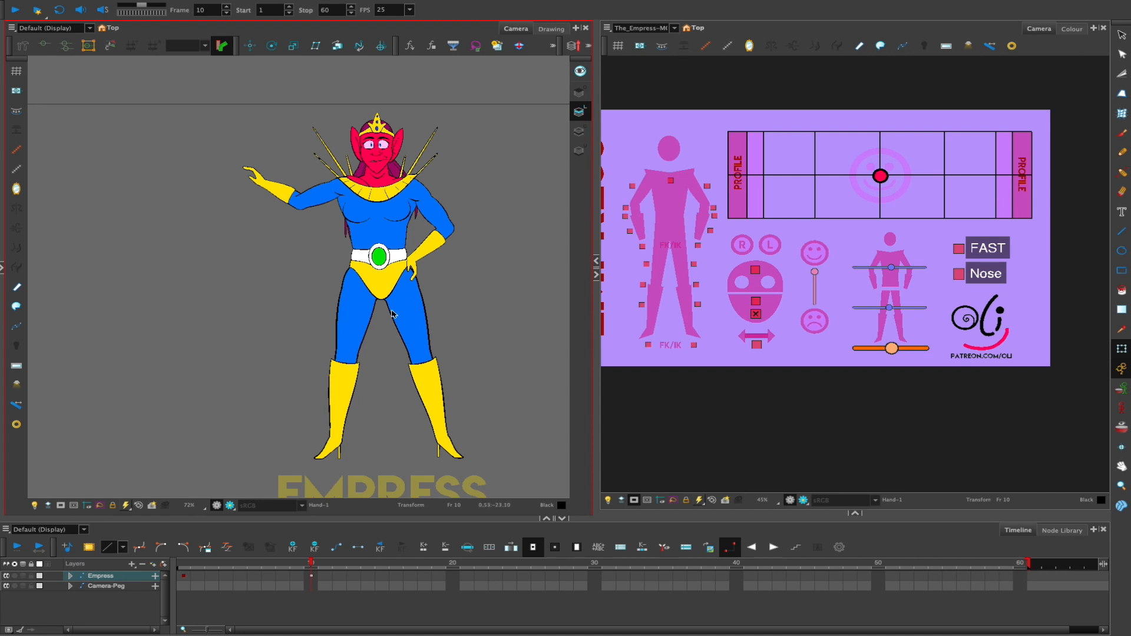
{"action": "mouse_move", "coordinate": [891, 268]}
{"action": "left_mouse_down"}
{"action": "mouse_move", "coordinate": [871, 268]}
{"action": "mouse_move", "coordinate": [891, 269]}
{"action": "left_mouse_up"}
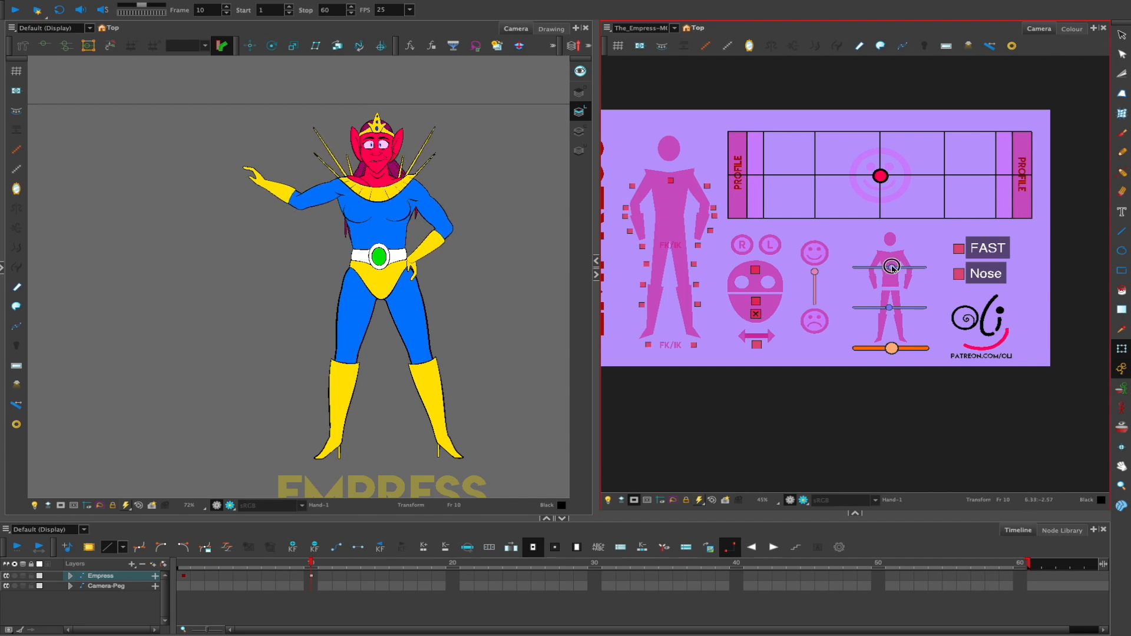
{"action": "mouse_move", "coordinate": [890, 308]}
{"action": "left_mouse_down"}
{"action": "mouse_move", "coordinate": [921, 306]}
{"action": "mouse_move", "coordinate": [825, 303]}
{"action": "mouse_move", "coordinate": [924, 304]}
{"action": "mouse_move", "coordinate": [856, 304]}
{"action": "mouse_move", "coordinate": [892, 307]}
{"action": "left_mouse_up"}
{"action": "mouse_move", "coordinate": [892, 349]}
{"action": "left_mouse_down"}
{"action": "mouse_move", "coordinate": [910, 347]}
{"action": "mouse_move", "coordinate": [877, 347]}
{"action": "mouse_move", "coordinate": [900, 348]}
{"action": "left_mouse_up"}
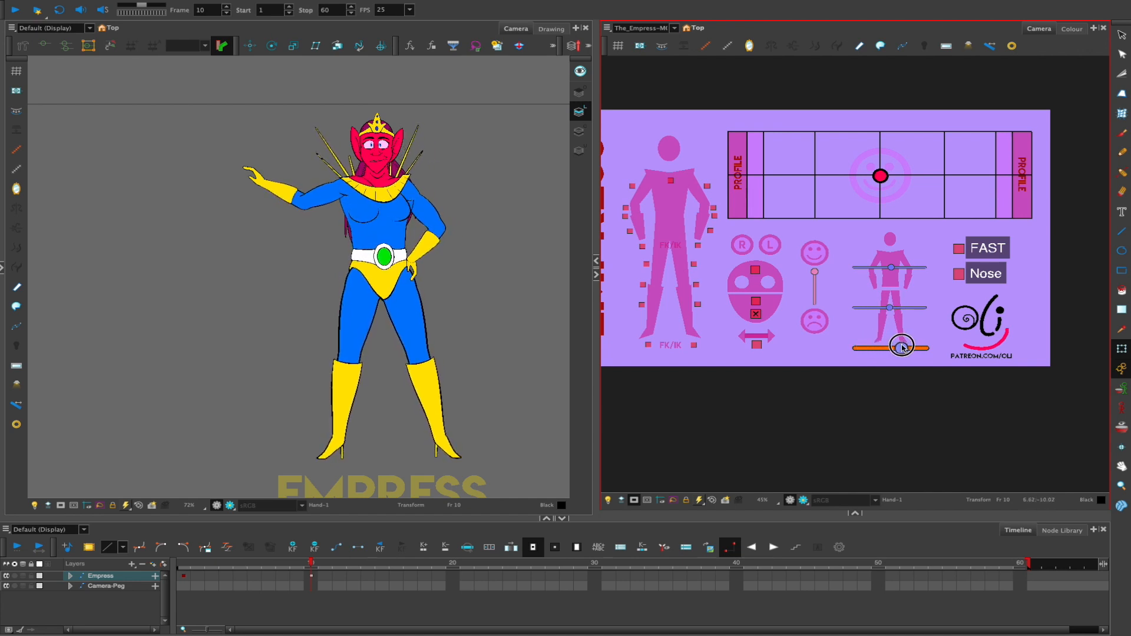
Check the bent arm's hand on the hip and nudge Shoulder-1 of that arm outward
{"action": "scroll", "coordinate": [417, 265], "scroll_direction": "up", "scroll_amount": 3}
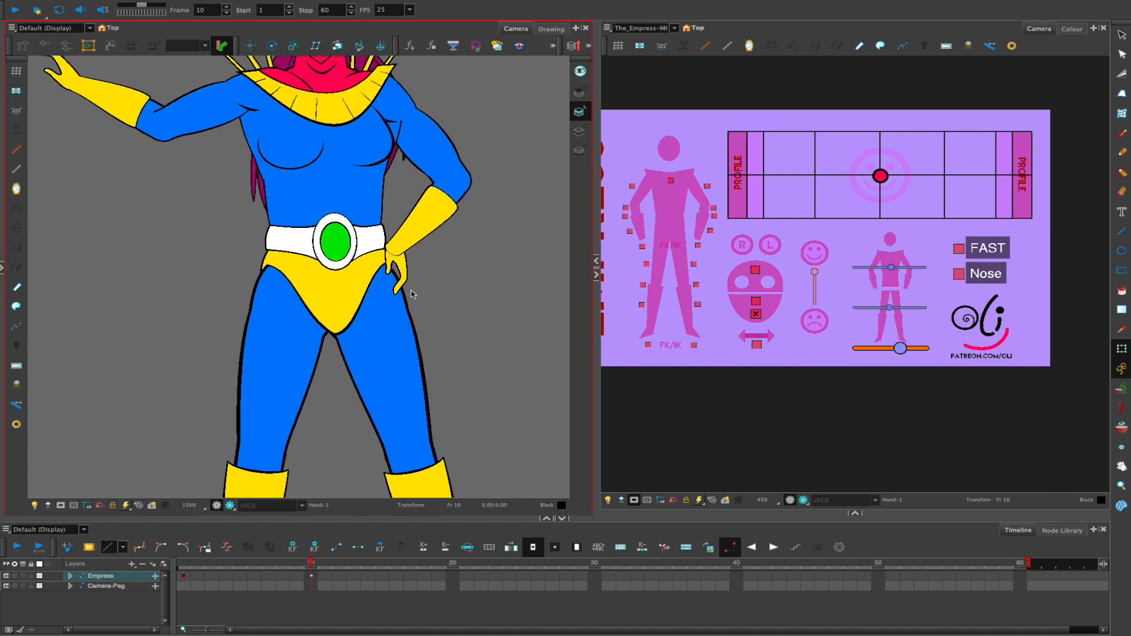
{"action": "left_click", "coordinate": [404, 266]}
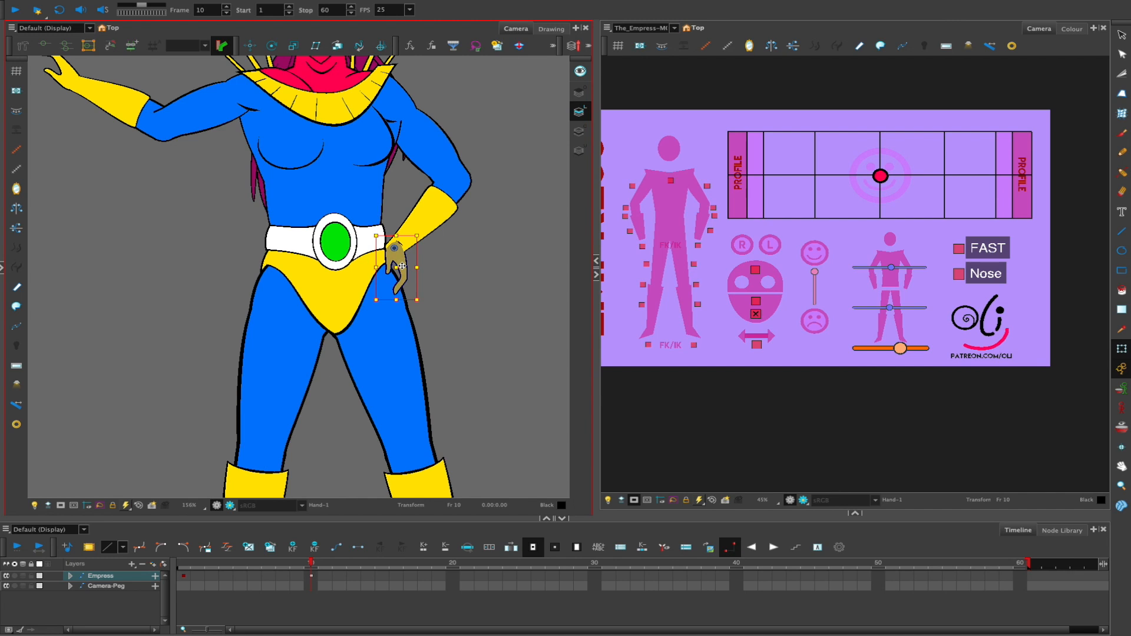
{"action": "left_click", "coordinate": [473, 232]}
{"action": "scroll", "coordinate": [473, 231], "scroll_direction": "down", "scroll_amount": 3}
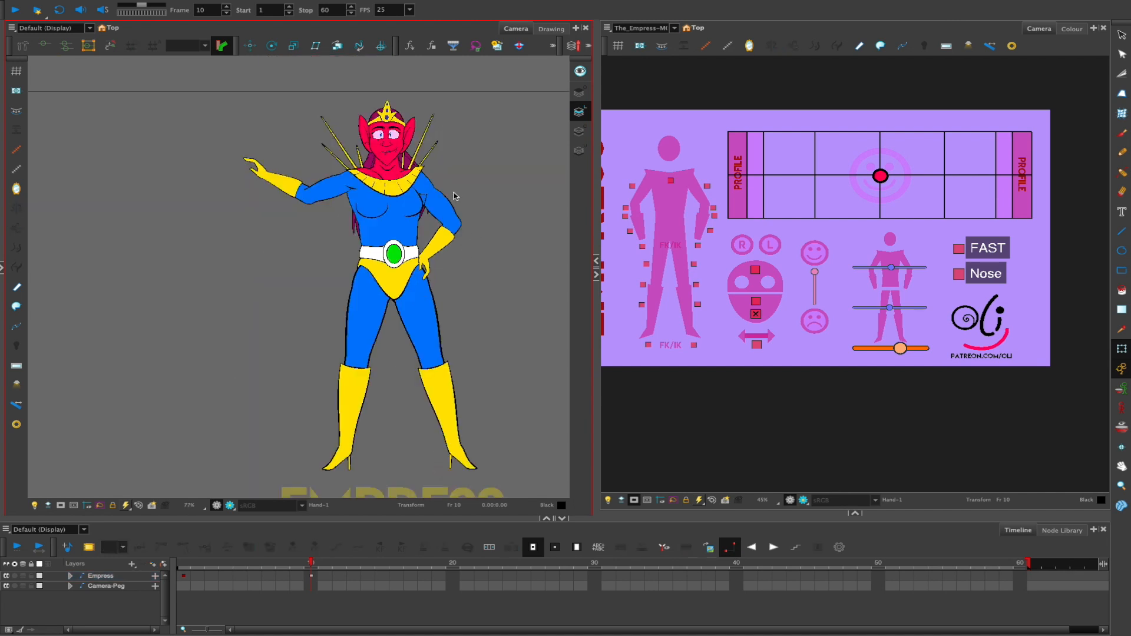
{"action": "scroll", "coordinate": [454, 197], "scroll_direction": "up", "scroll_amount": 2}
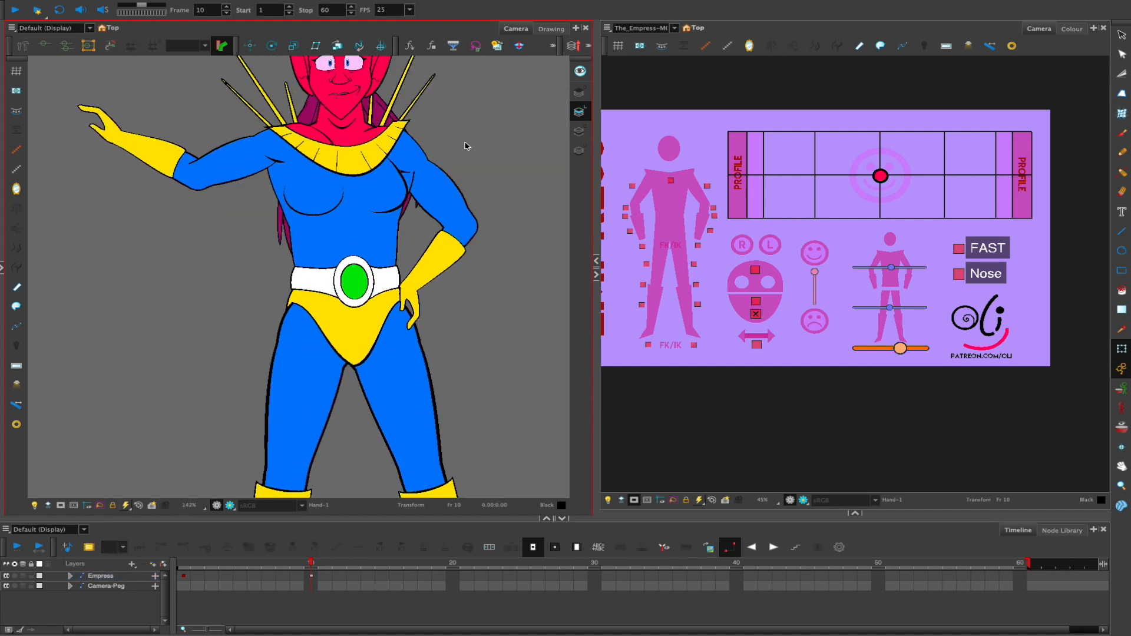
{"action": "left_click", "coordinate": [410, 150]}
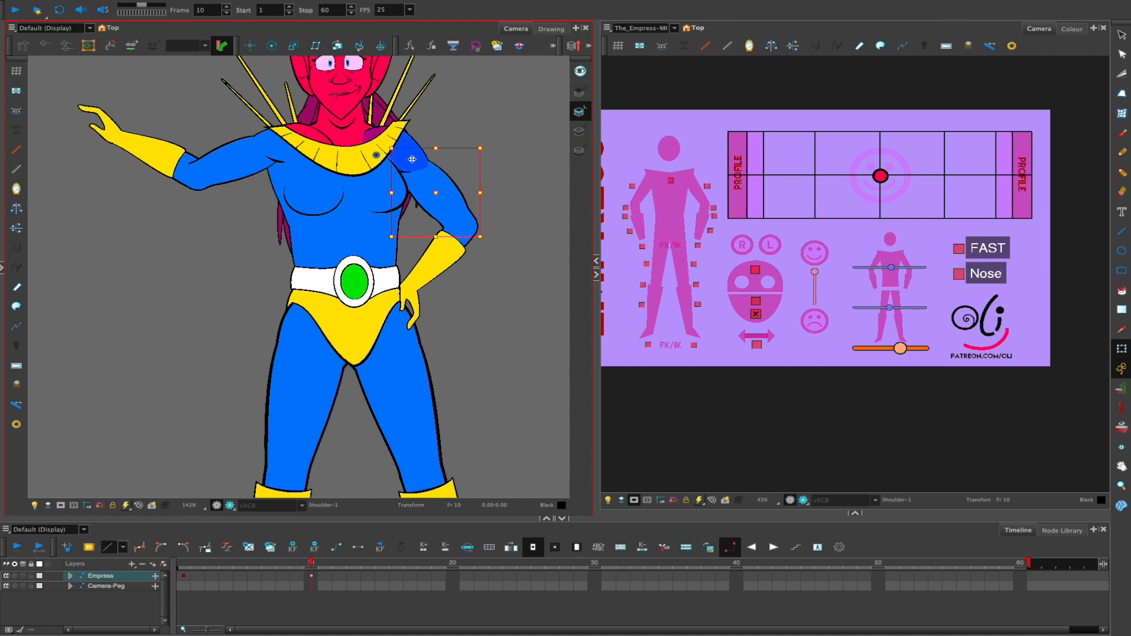
{"action": "left_click", "coordinate": [445, 127]}
{"action": "left_click", "coordinate": [411, 147]}
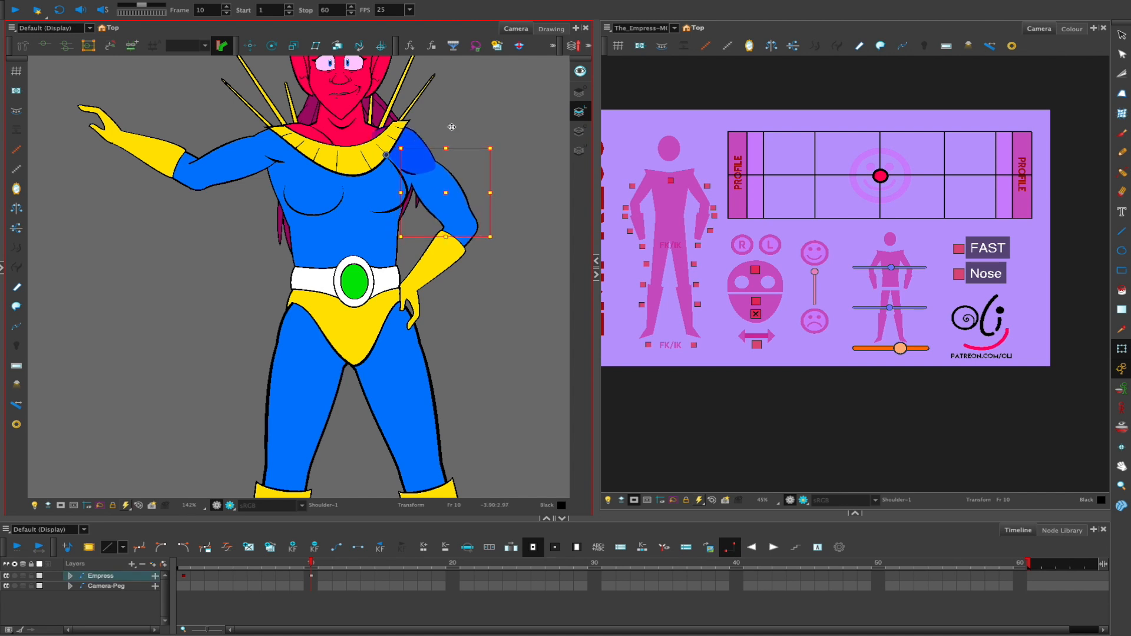
{"action": "left_click", "coordinate": [464, 161]}
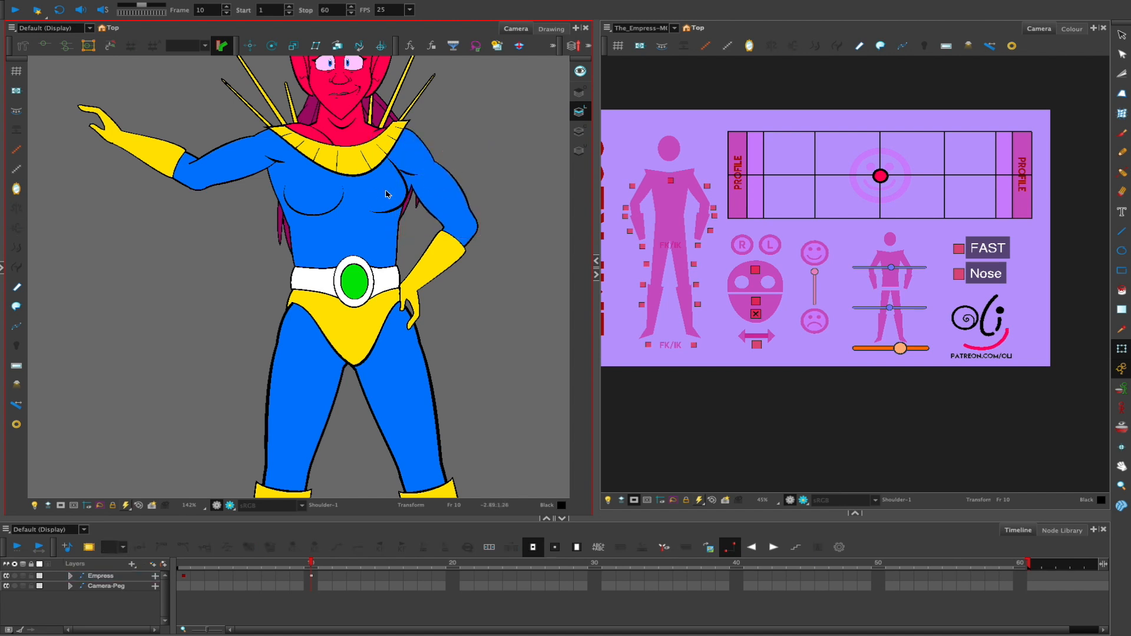
Adjust the placement of B_Breast-1 beside the bent arm and clear the selection
{"action": "left_click", "coordinate": [387, 193]}
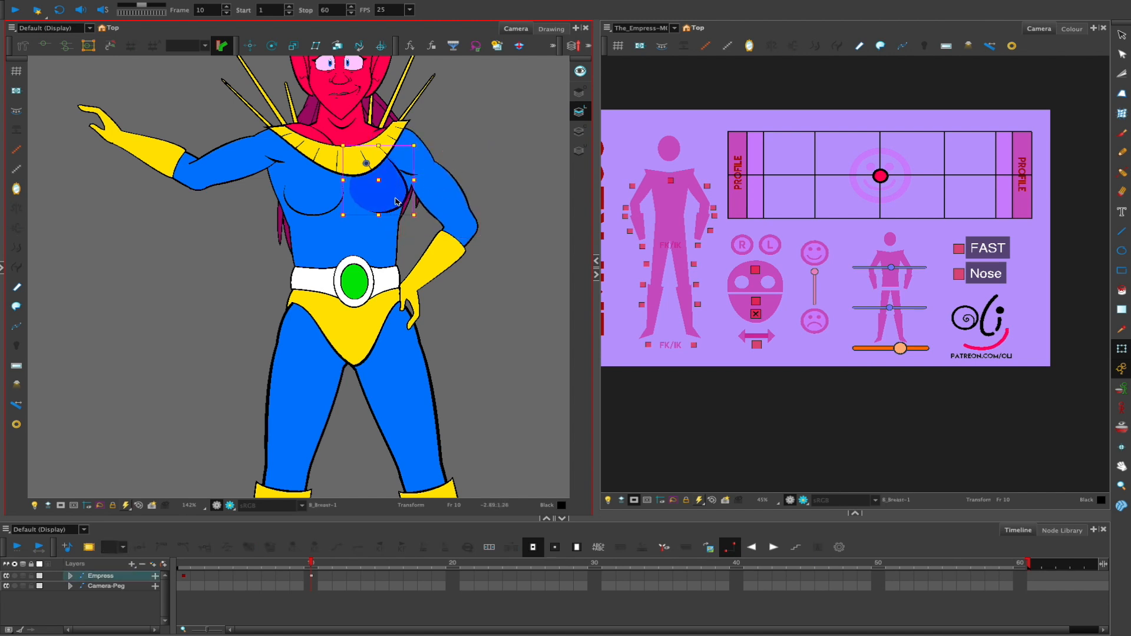
{"action": "left_click", "coordinate": [487, 204]}
{"action": "scroll", "coordinate": [448, 277], "scroll_direction": "down", "scroll_amount": 4}
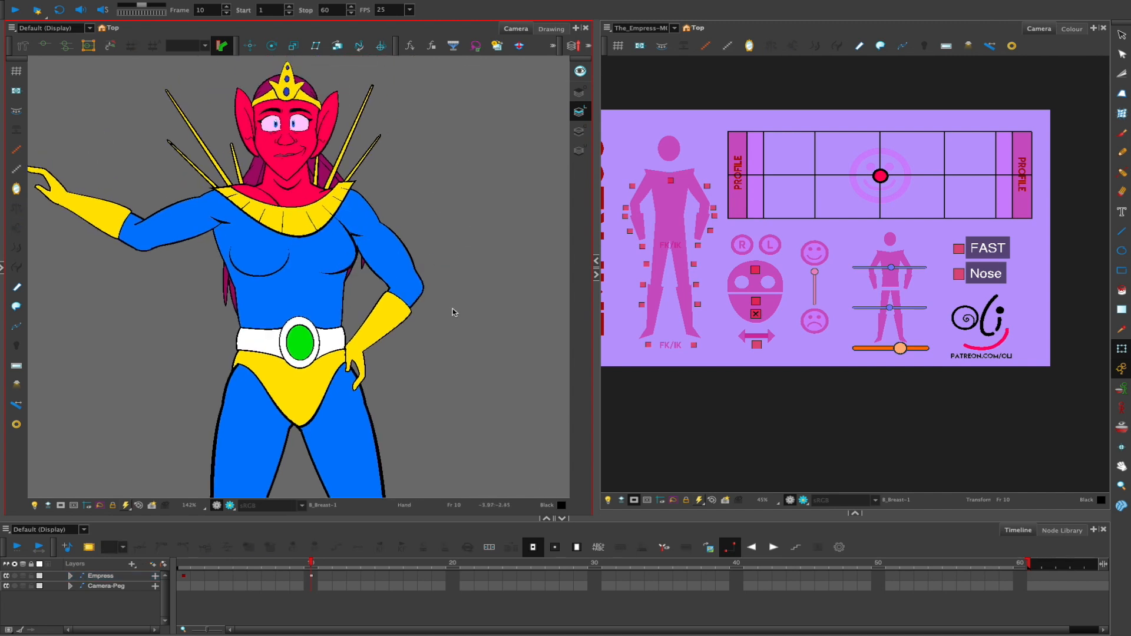
{"action": "left_click_drag", "start_coordinate": [470, 368], "coordinate": [475, 295]}
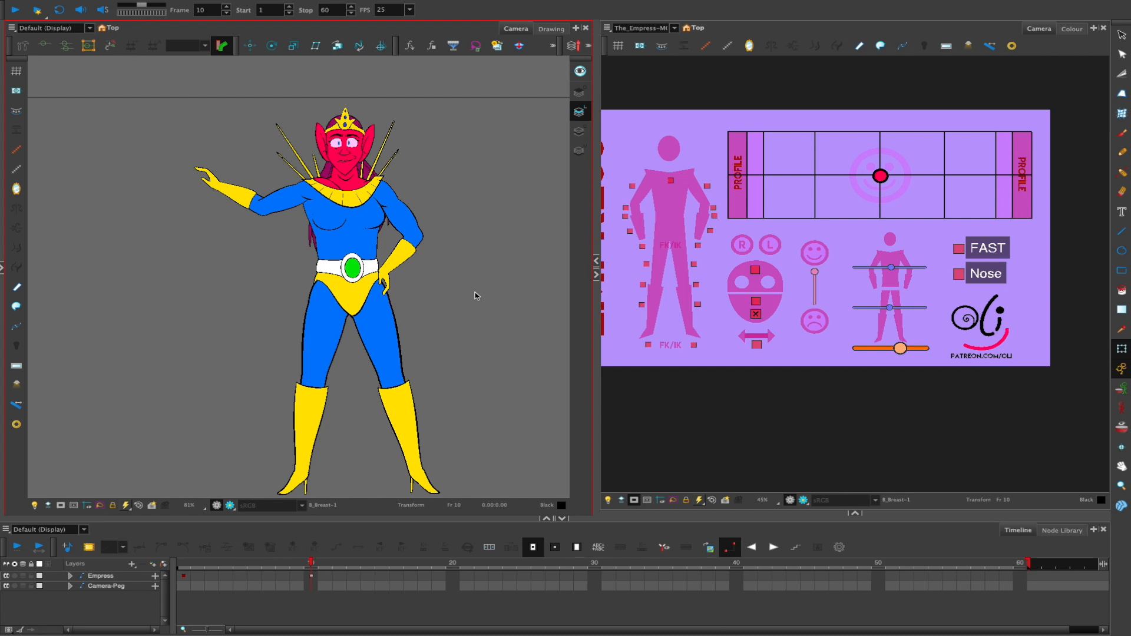
Turn the head to both sides with the head-turn grid, leaving it angled partly sideways and slightly downward
{"action": "left_click_drag", "start_coordinate": [725, 269], "coordinate": [760, 273]}
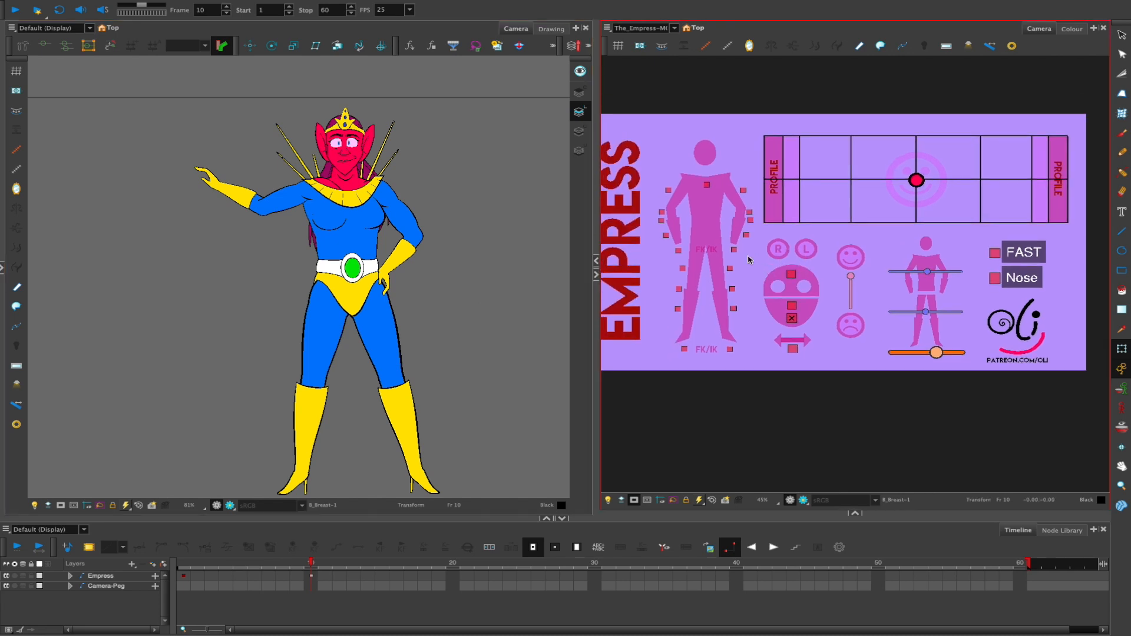
{"action": "scroll", "coordinate": [419, 237], "scroll_direction": "up", "scroll_amount": 4}
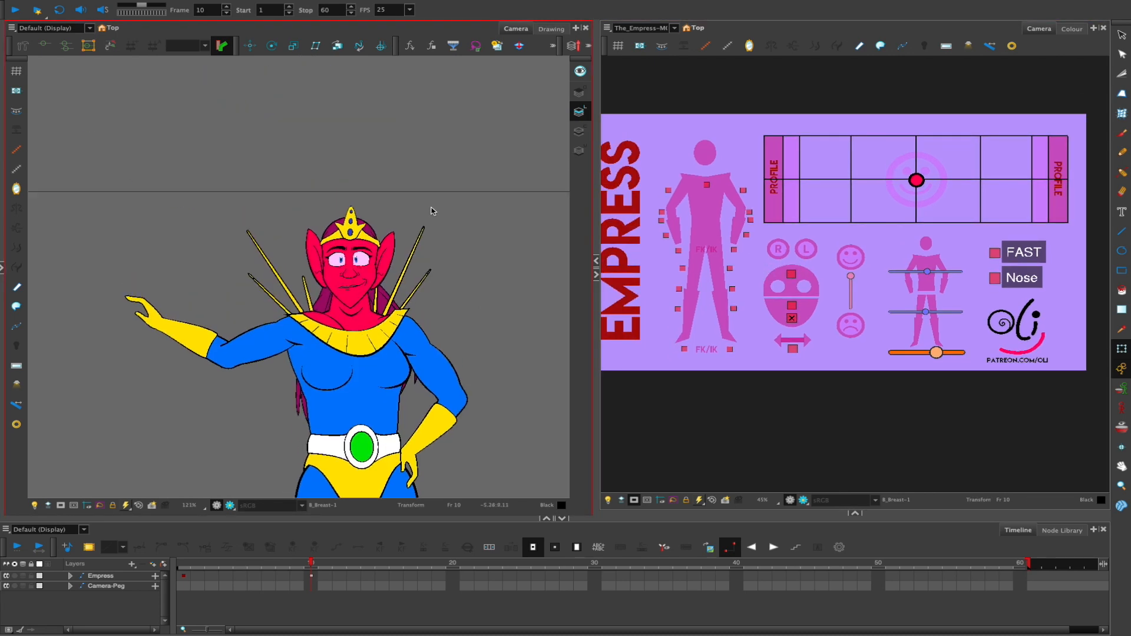
{"action": "scroll", "coordinate": [406, 328], "scroll_direction": "up", "scroll_amount": 3}
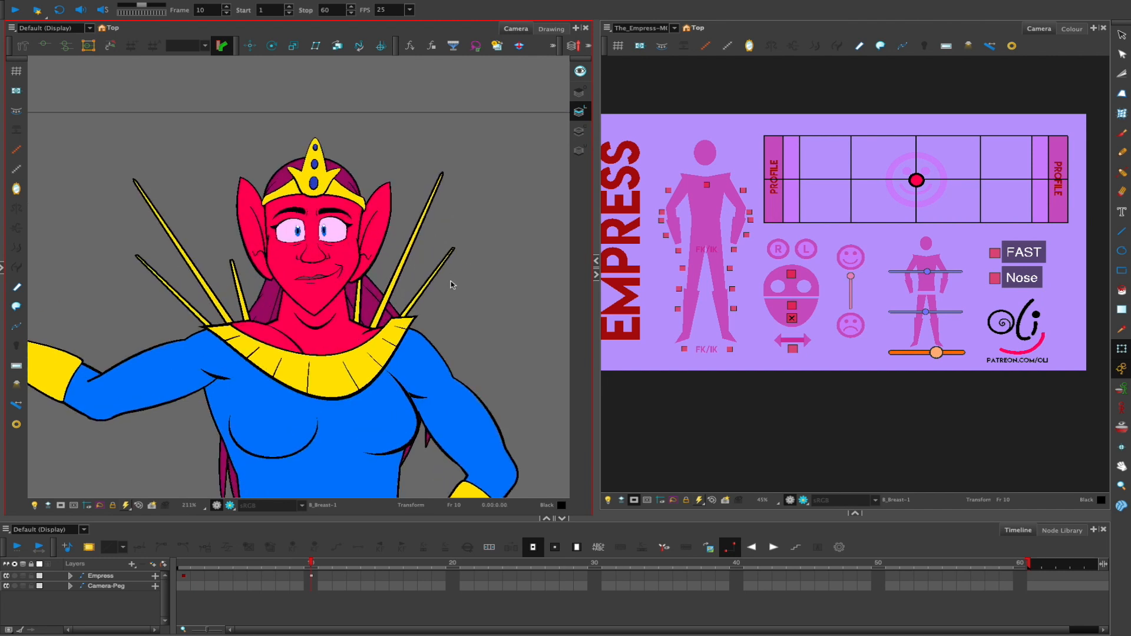
{"action": "scroll", "coordinate": [380, 321], "scroll_direction": "up", "scroll_amount": 3}
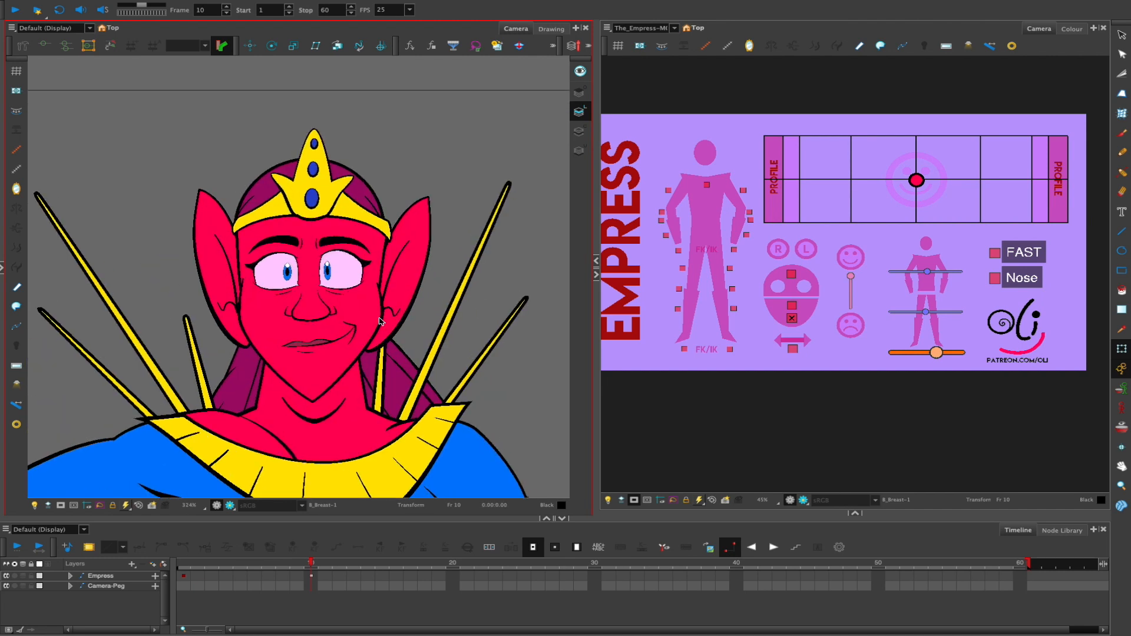
{"action": "left_click_drag", "start_coordinate": [915, 180], "coordinate": [967, 169]}
{"action": "left_click_drag", "start_coordinate": [468, 278], "coordinate": [412, 262]}
{"action": "left_click_drag", "start_coordinate": [968, 169], "coordinate": [870, 192]}
{"action": "left_click_drag", "start_coordinate": [868, 192], "coordinate": [970, 181]}
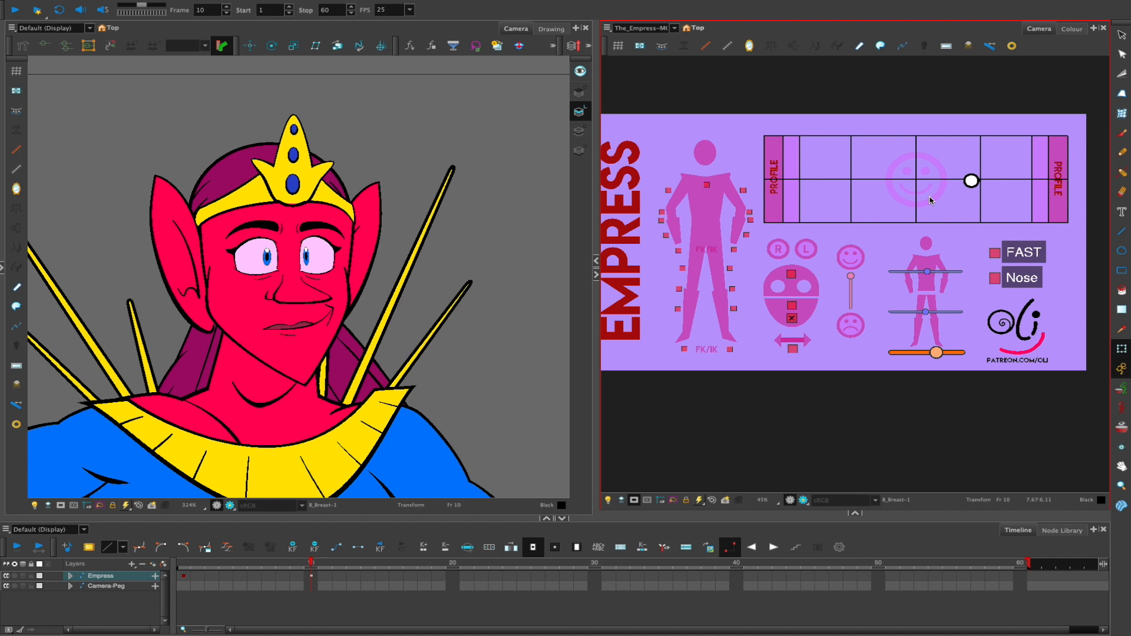
{"action": "left_click_drag", "start_coordinate": [971, 182], "coordinate": [950, 198]}
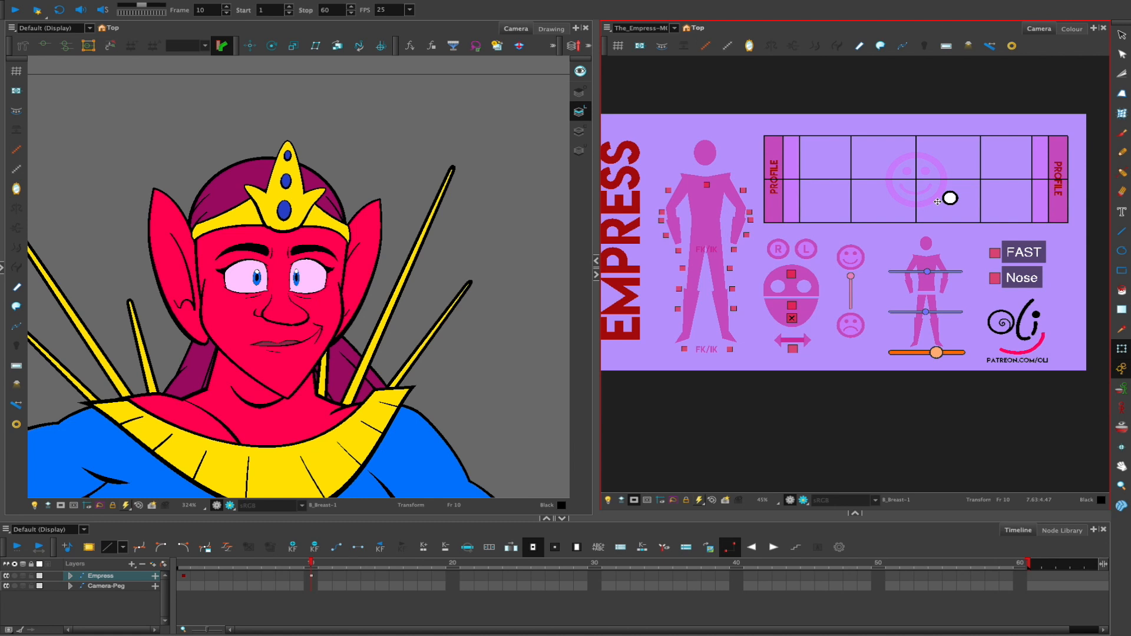
Turn the head to full profile on the head-turn grid and bring it back to a raised three-quarter view
{"action": "left_click", "coordinate": [486, 317]}
{"action": "left_click_drag", "start_coordinate": [950, 196], "coordinate": [1056, 173]}
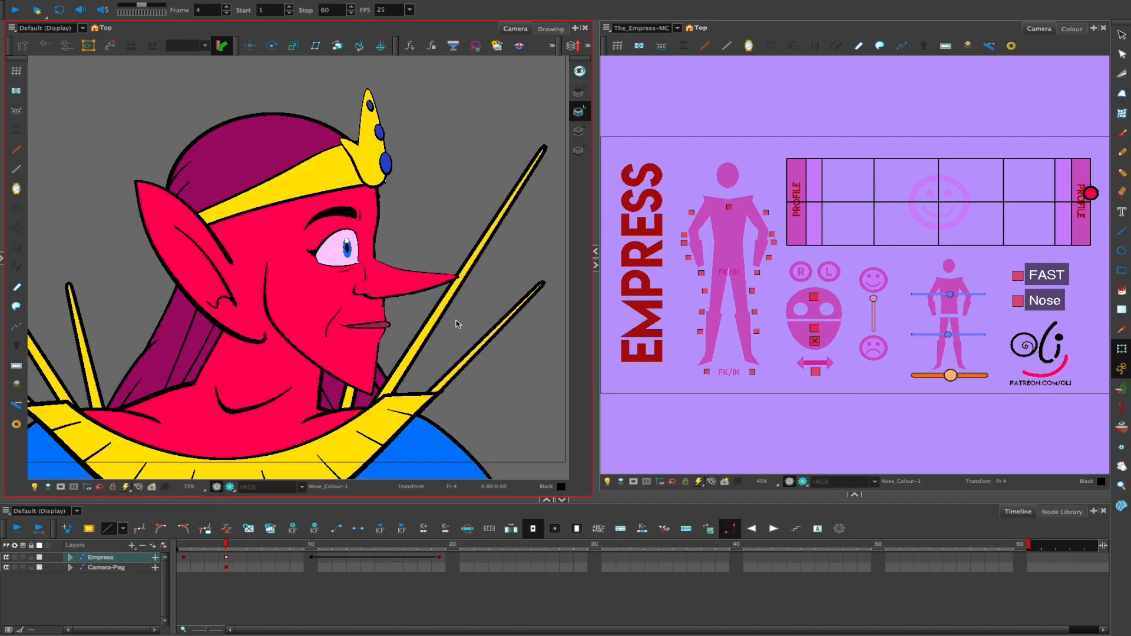
{"action": "left_click_drag", "start_coordinate": [595, 349], "coordinate": [578, 347]}
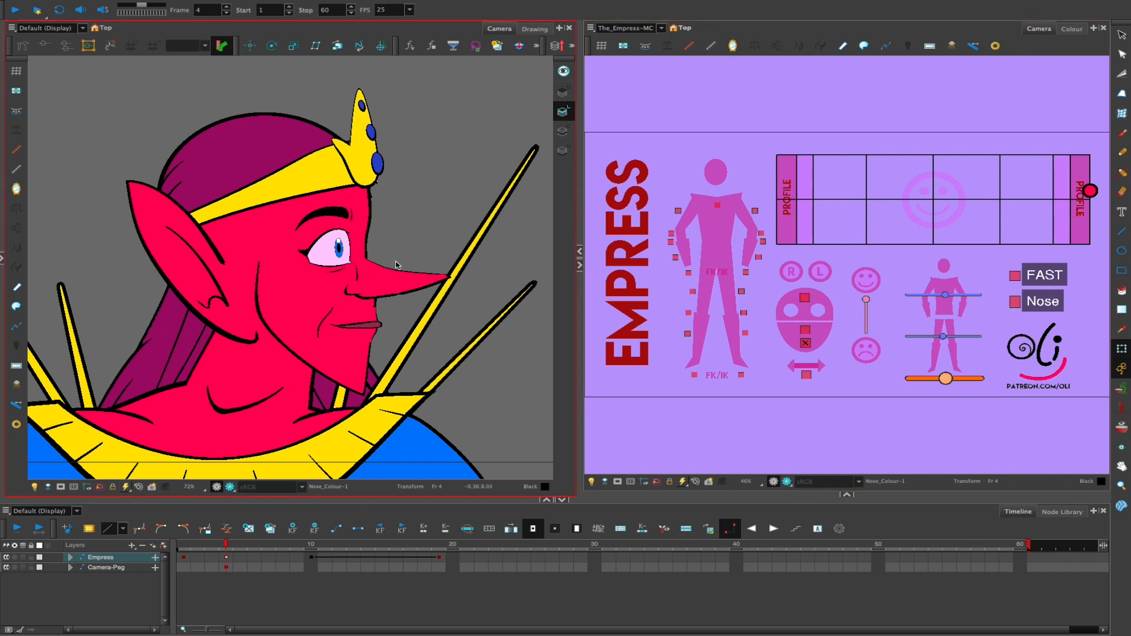
{"action": "left_click_drag", "start_coordinate": [1088, 190], "coordinate": [987, 163]}
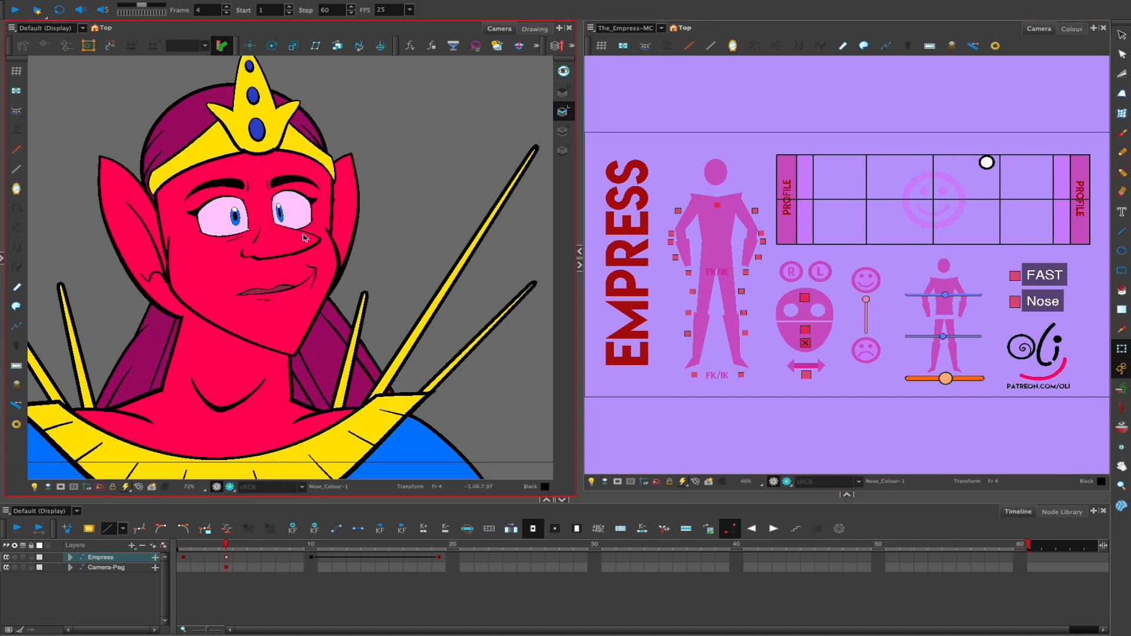
{"action": "left_click_drag", "start_coordinate": [986, 163], "coordinate": [974, 155]}
Preview the head in render view, turning it closer to an upward front view and re-rendering after each change
{"action": "left_click", "coordinate": [232, 489]}
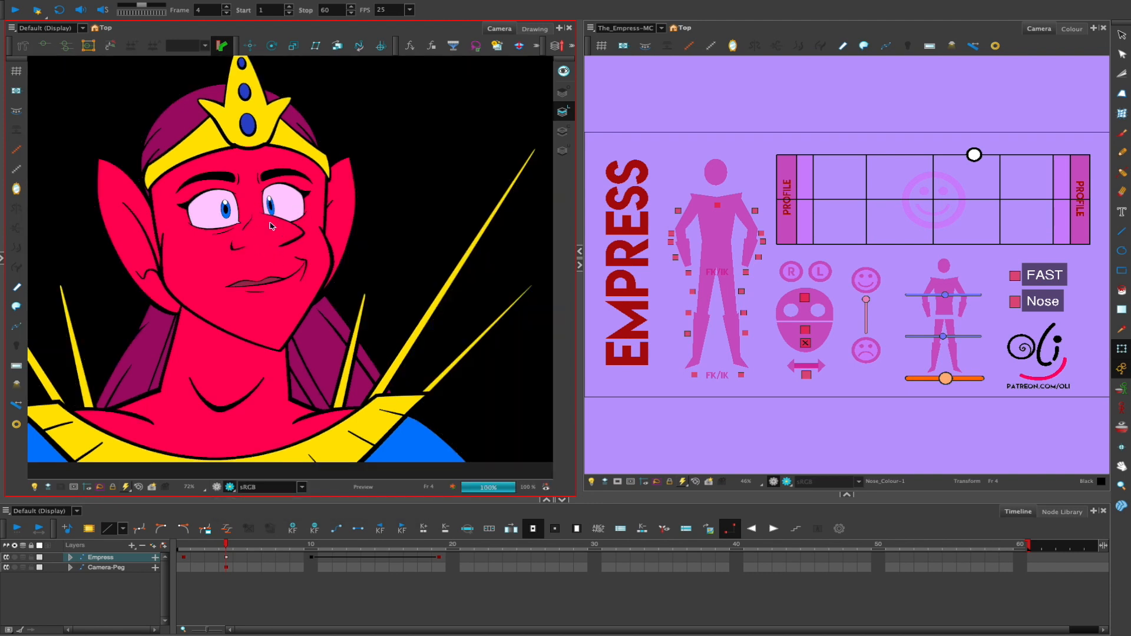
{"action": "left_click_drag", "start_coordinate": [974, 154], "coordinate": [945, 157]}
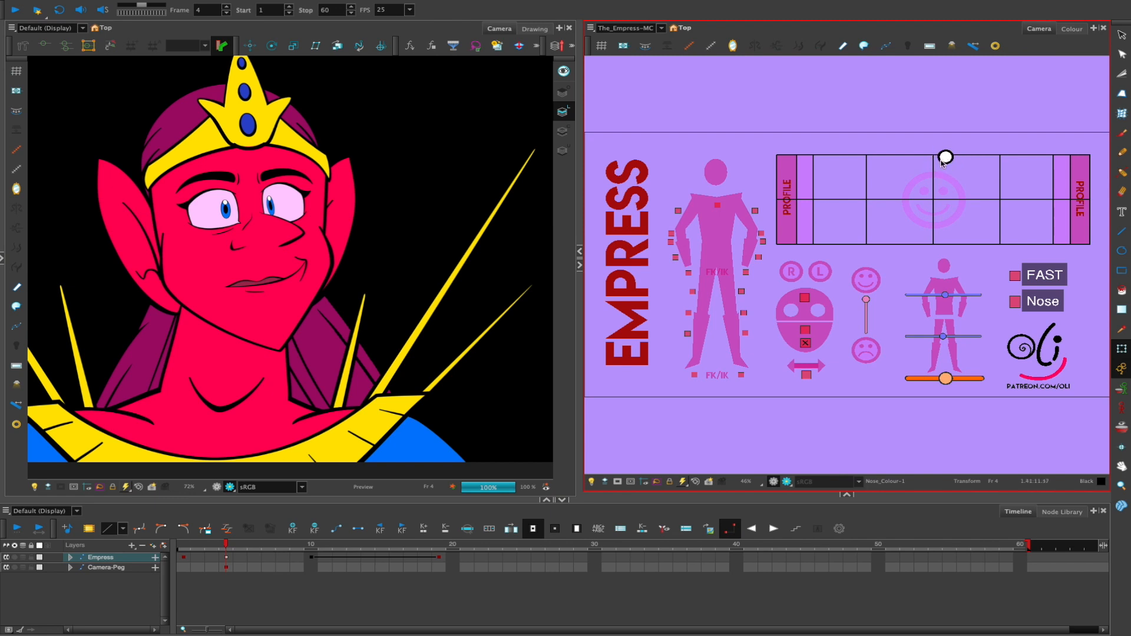
{"action": "left_click", "coordinate": [216, 486]}
{"action": "left_click", "coordinate": [230, 487]}
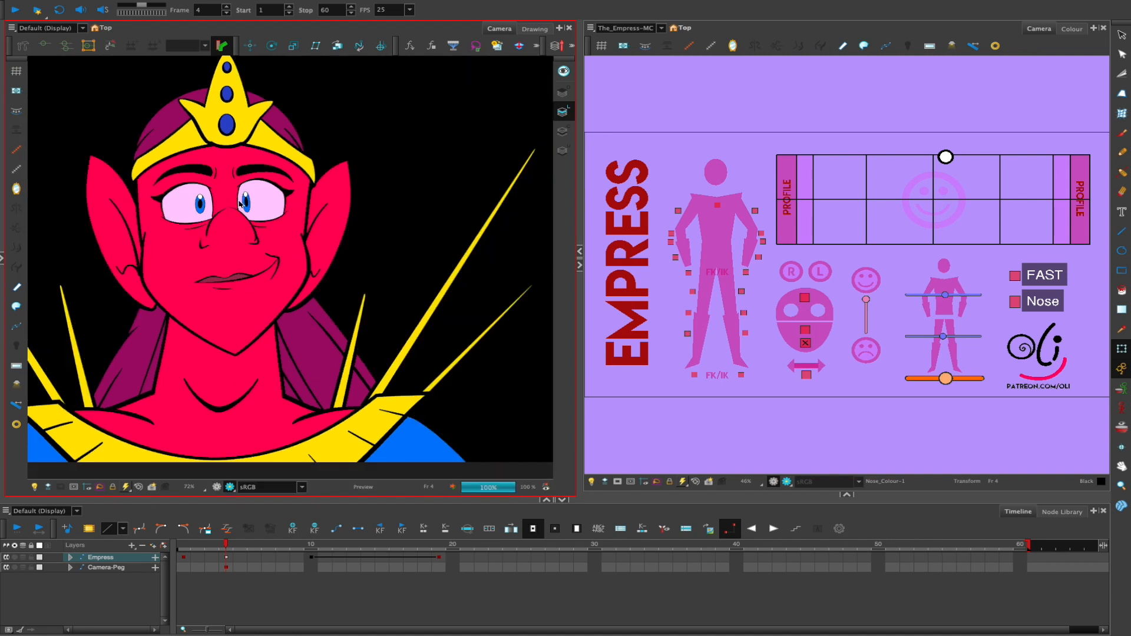
{"action": "left_click_drag", "start_coordinate": [945, 156], "coordinate": [943, 154]}
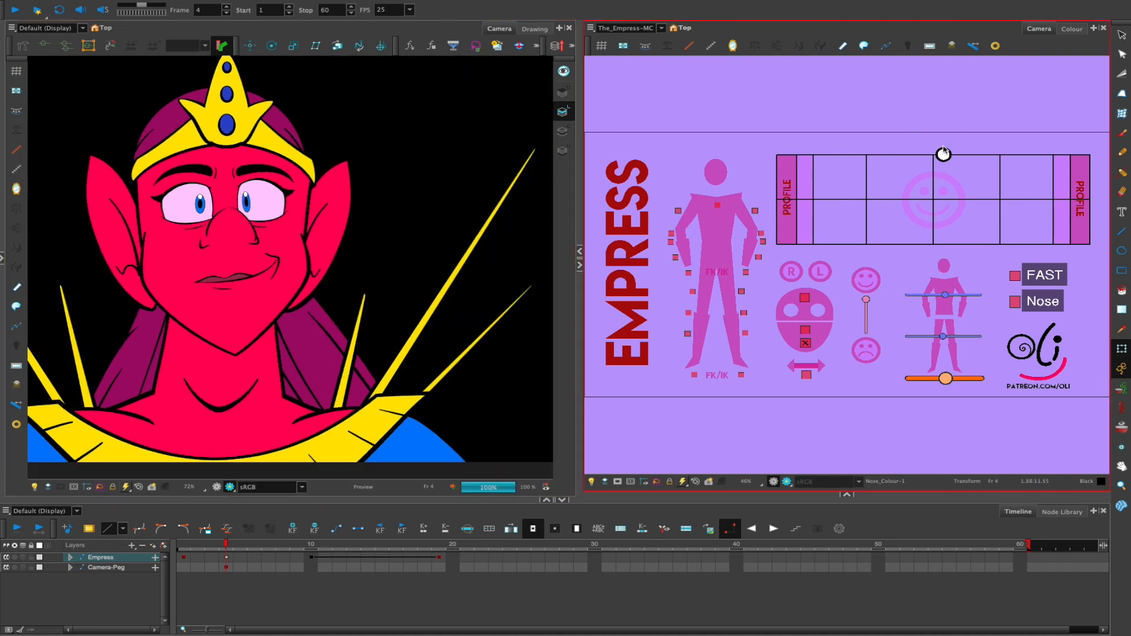
{"action": "left_click", "coordinate": [241, 476]}
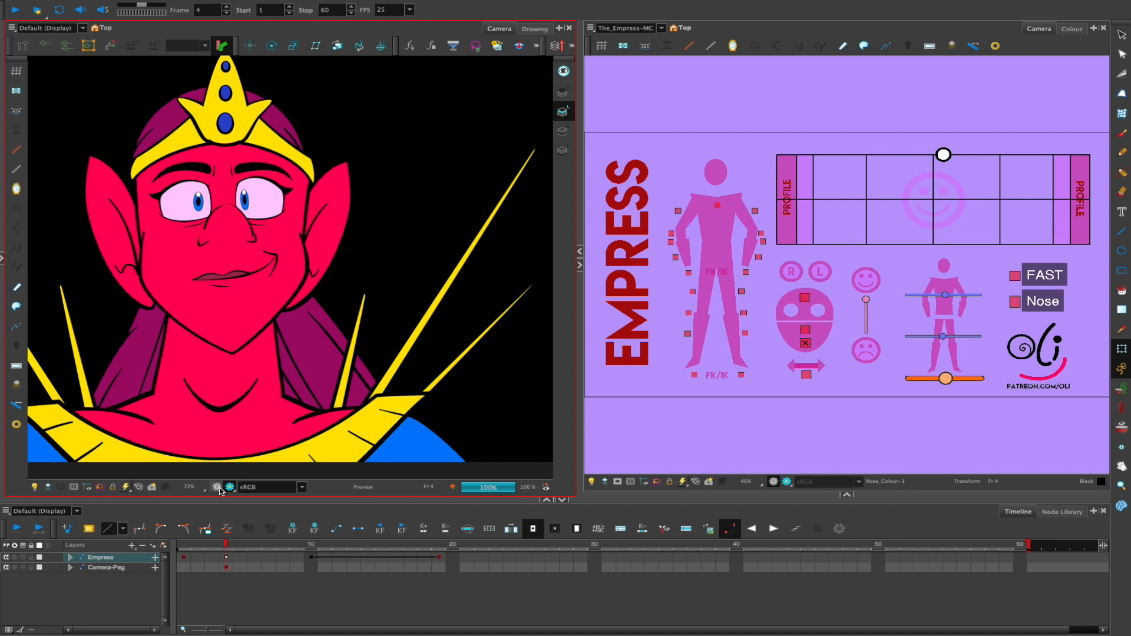
Leave render view, turn the head to full profile on the head-turn grid, and preview the profile once in render view
{"action": "left_click", "coordinate": [217, 487]}
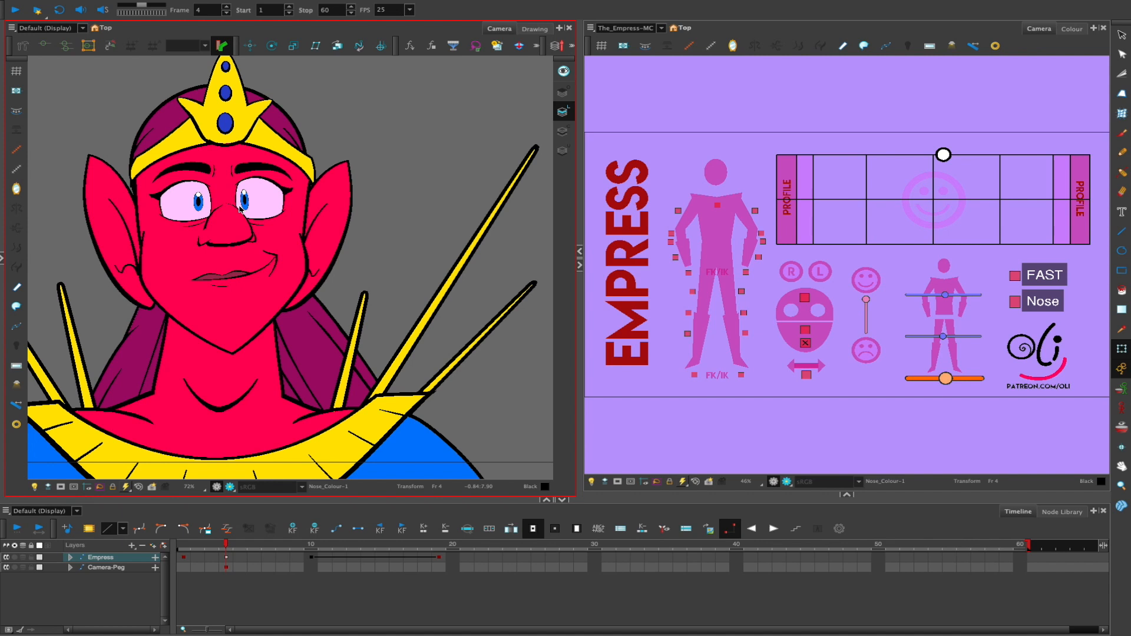
{"action": "left_click_drag", "start_coordinate": [943, 155], "coordinate": [1089, 196]}
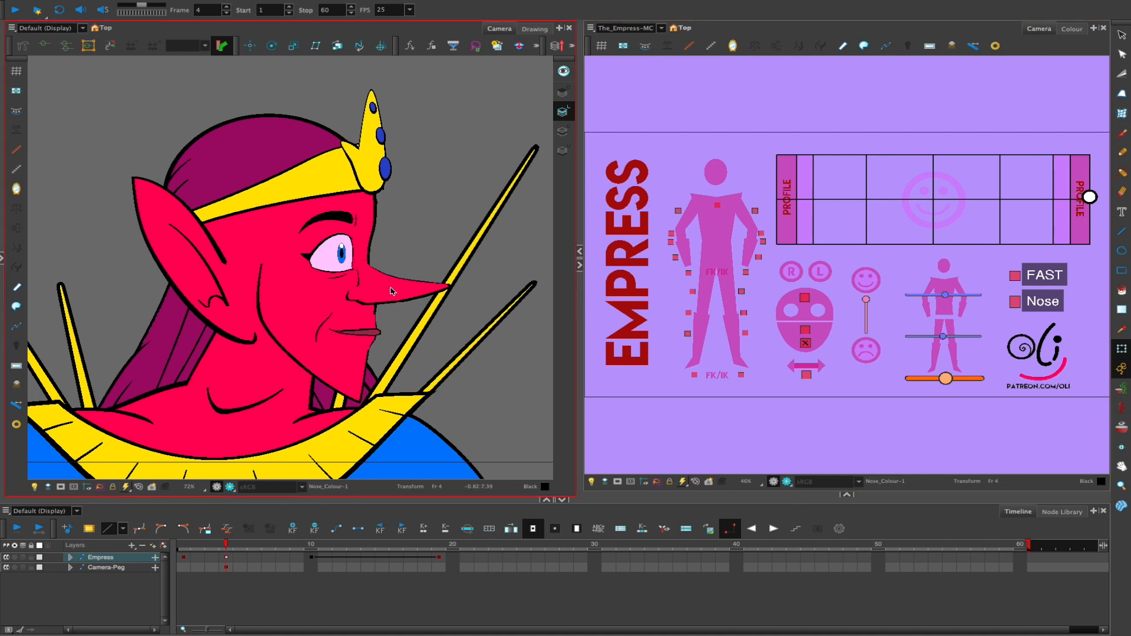
{"action": "left_click", "coordinate": [216, 487]}
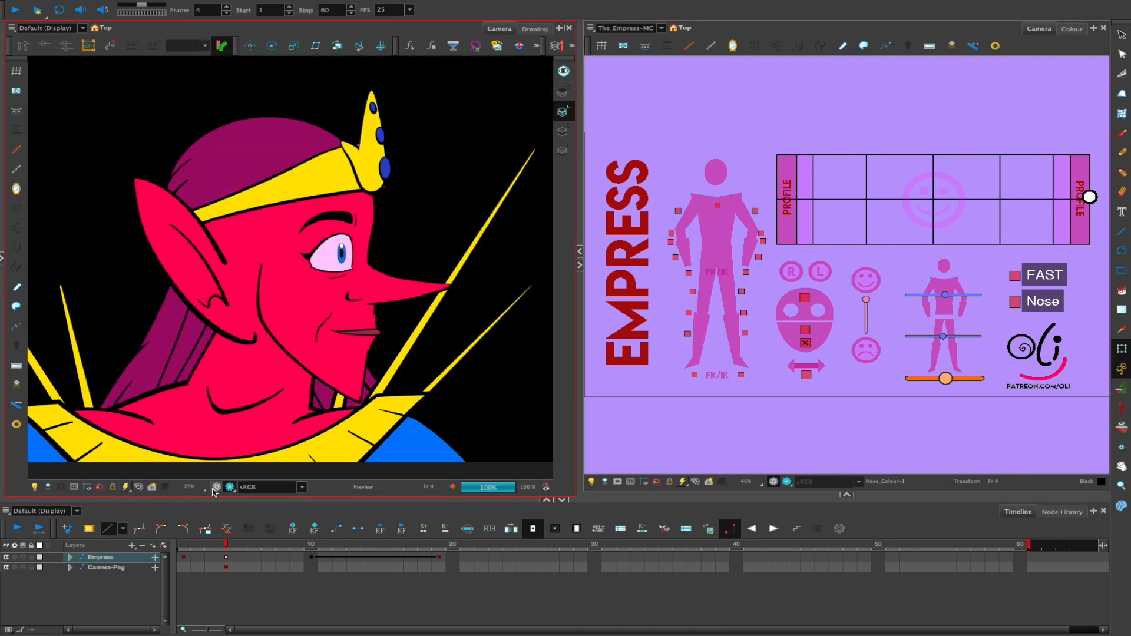
{"action": "left_click", "coordinate": [217, 487]}
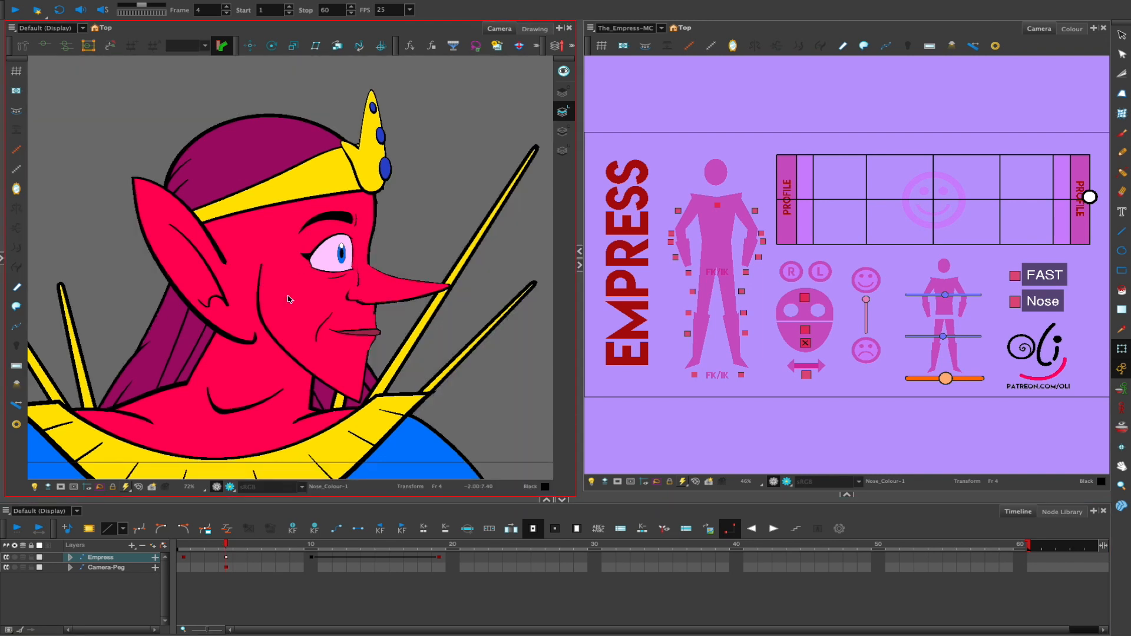
Enable the Nose option on the master controller and nudge the head slightly within full profile to examine the nose
{"action": "left_click", "coordinate": [1014, 302]}
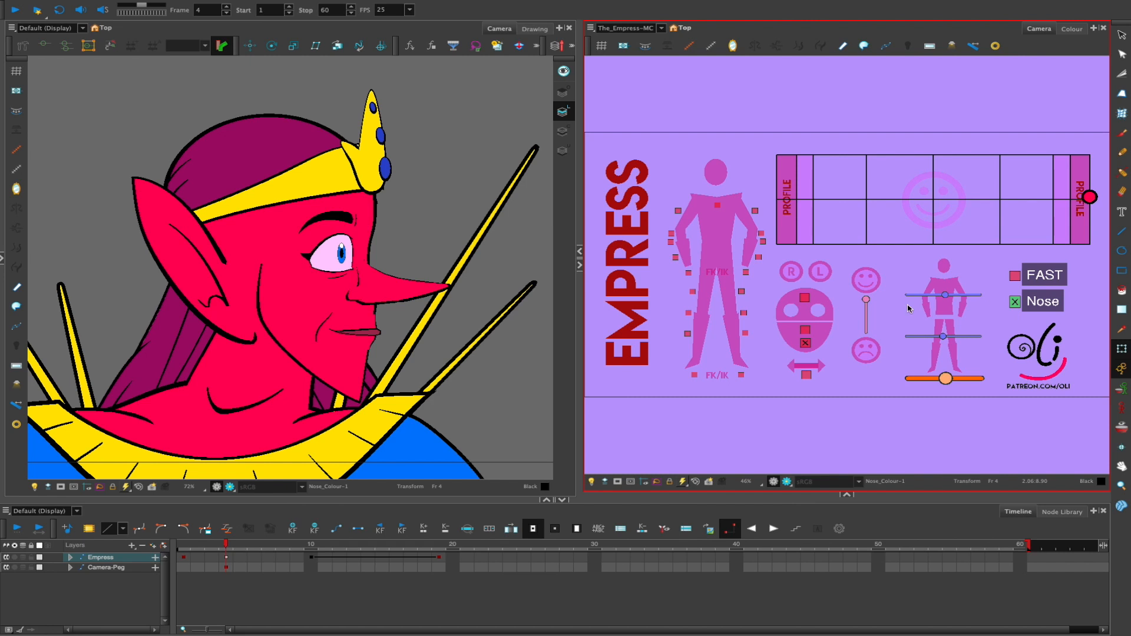
{"action": "left_click_drag", "start_coordinate": [1083, 198], "coordinate": [1090, 199]}
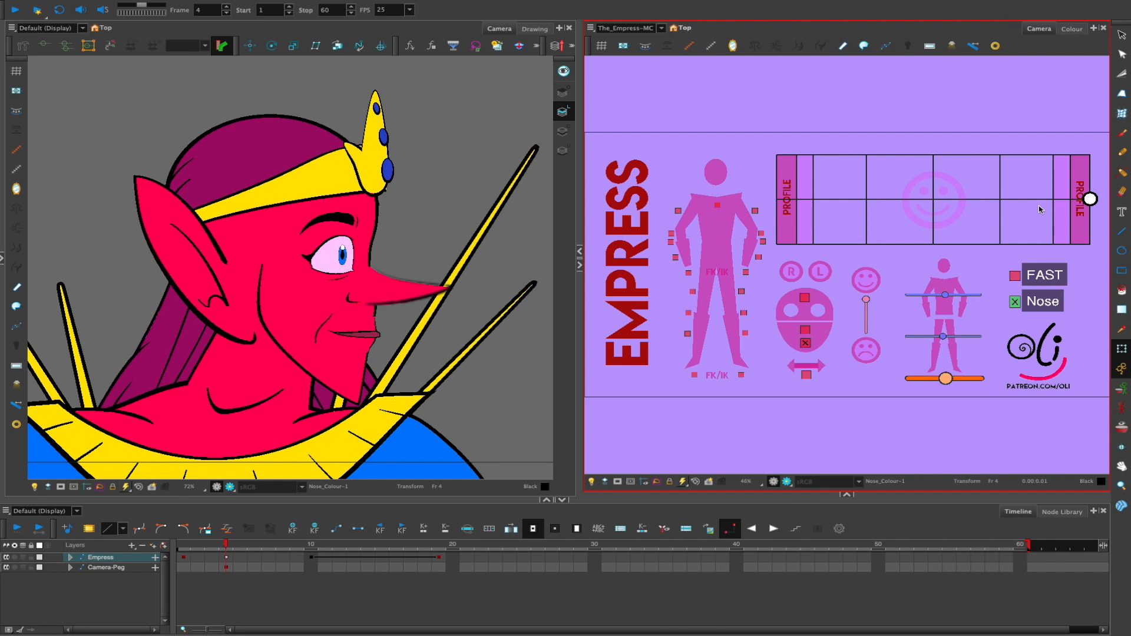
{"action": "left_click_drag", "start_coordinate": [1090, 199], "coordinate": [1088, 199]}
{"action": "scroll", "coordinate": [419, 299], "scroll_direction": "down", "scroll_amount": 2}
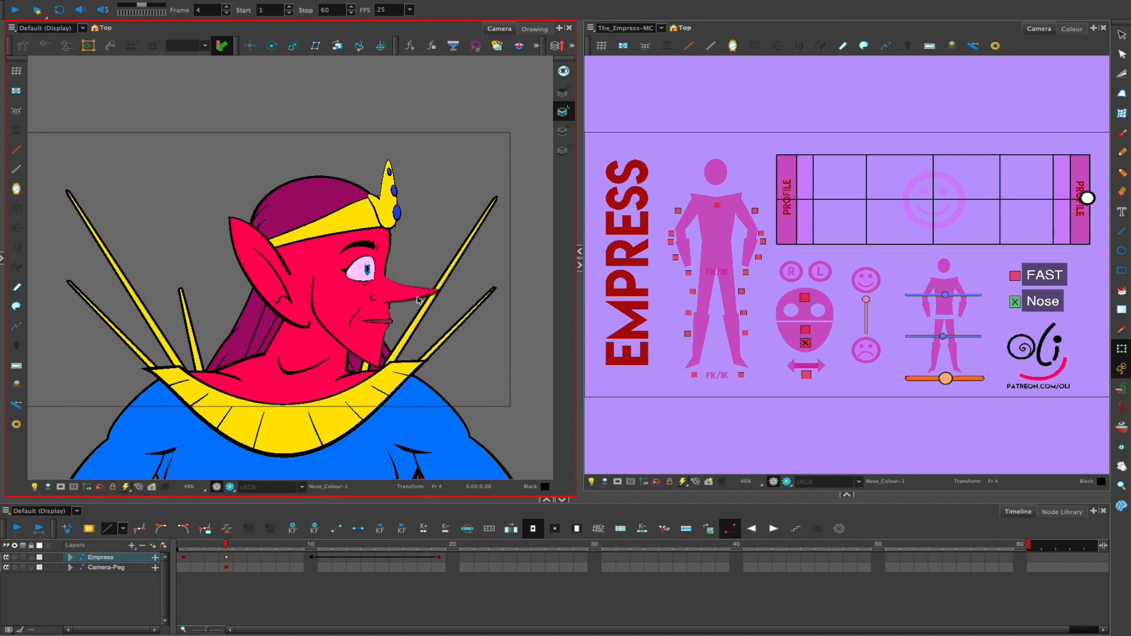
{"action": "scroll", "coordinate": [419, 299], "scroll_direction": "up", "scroll_amount": 3}
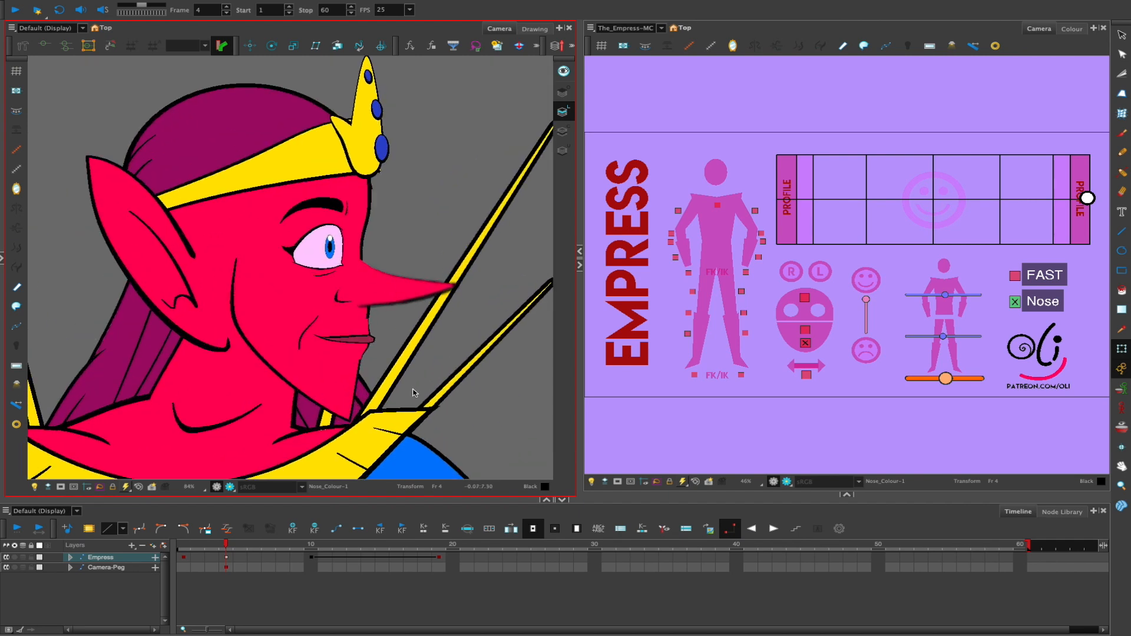
{"action": "scroll", "coordinate": [445, 304], "scroll_direction": "down", "scroll_amount": 3}
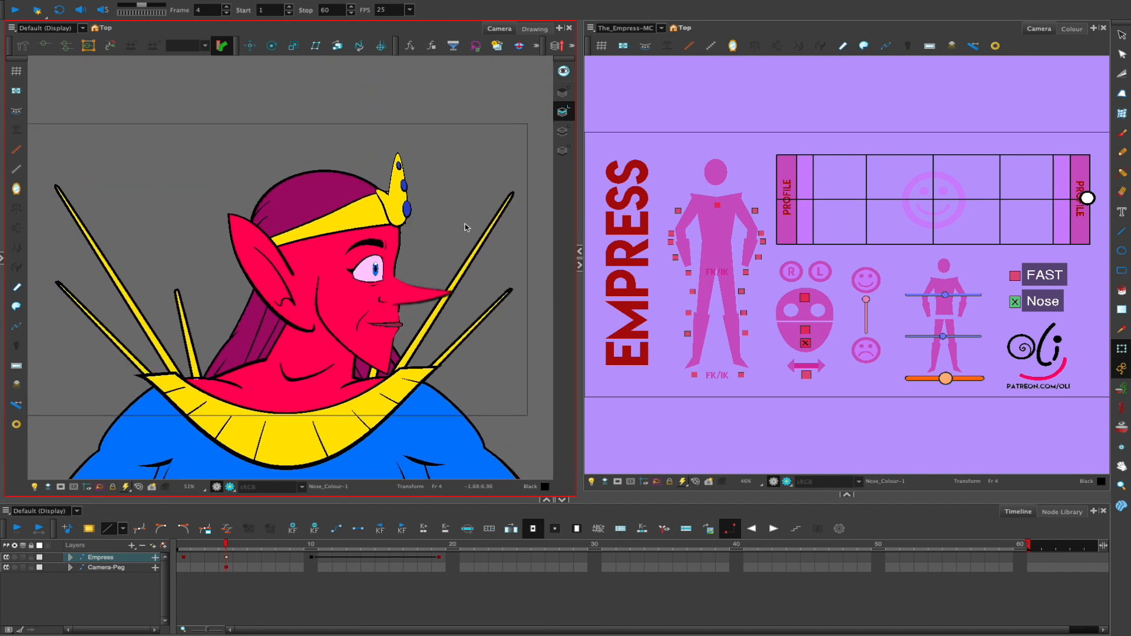
Show the node network at full height and go up from the B_Nose-G group to the top level
{"action": "left_click_drag", "start_coordinate": [483, 298], "coordinate": [452, 289]}
{"action": "left_click", "coordinate": [767, 144]}
{"action": "left_click", "coordinate": [847, 495]}
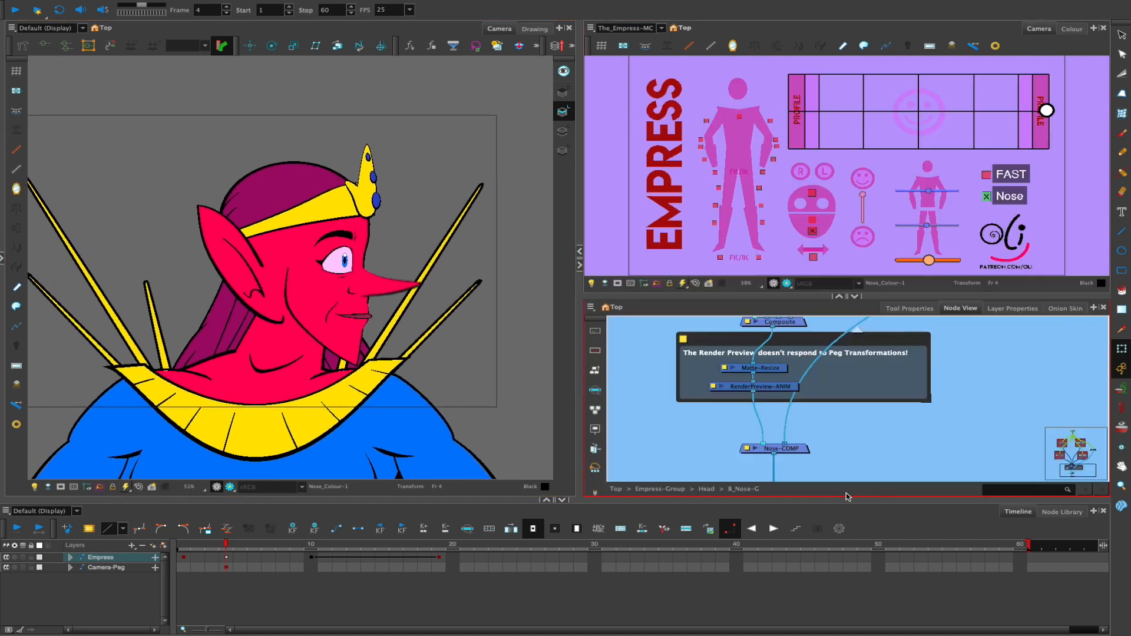
{"action": "left_click", "coordinate": [840, 297]}
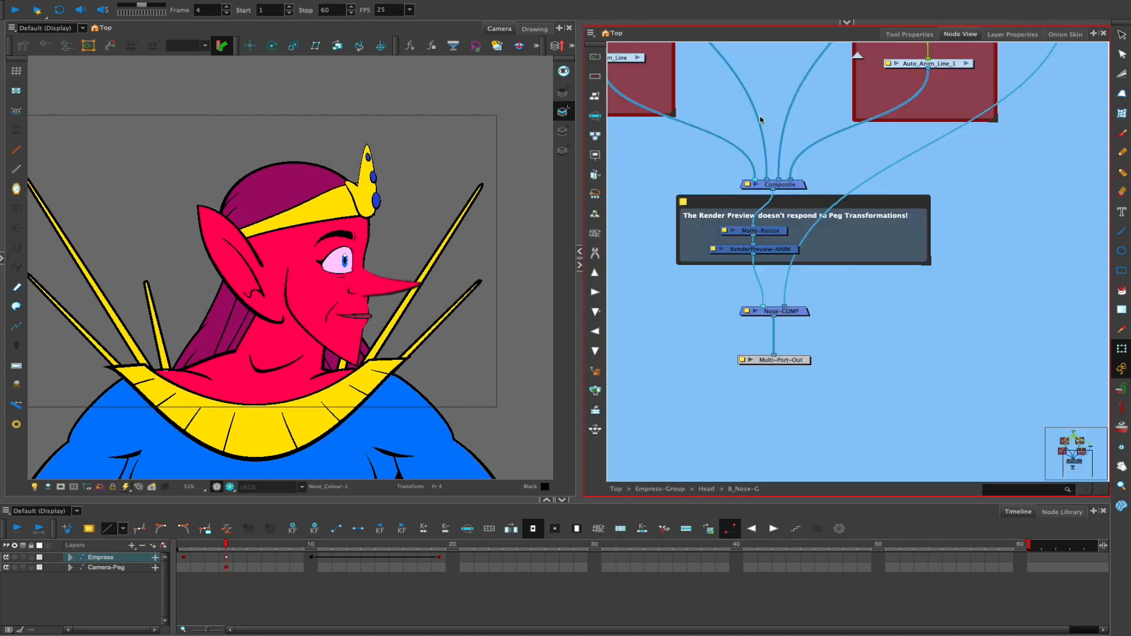
{"action": "left_click", "coordinate": [857, 56]}
{"action": "left_click", "coordinate": [858, 56]}
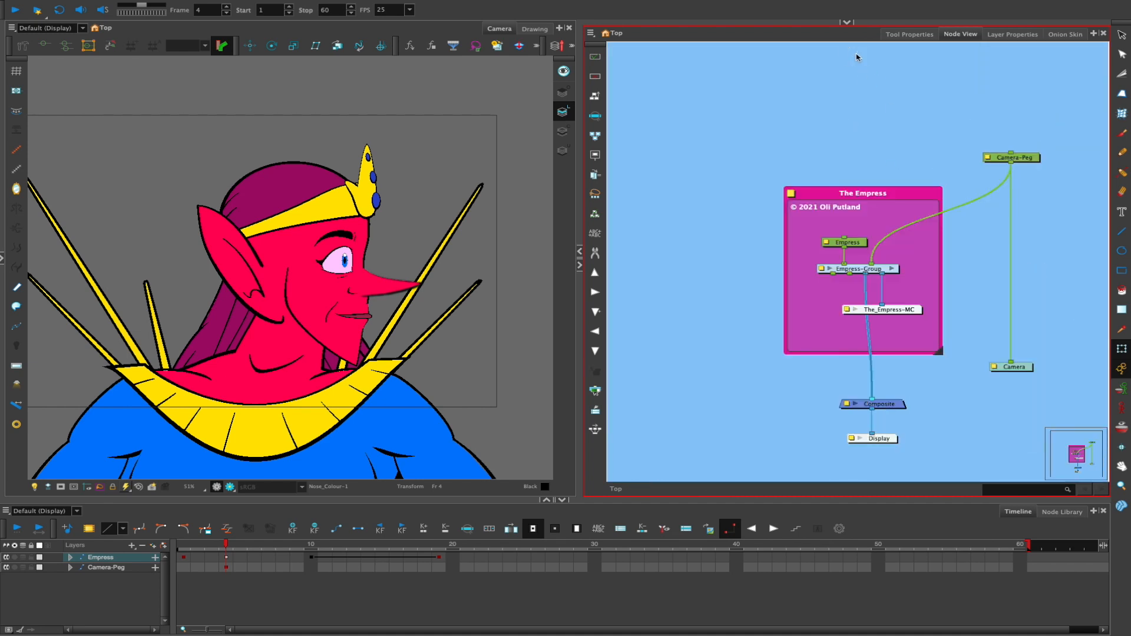
Select Camera-Peg and shift it sideways with the Translate tool, then return to the Transform tool
{"action": "left_click", "coordinate": [883, 216]}
{"action": "key", "text": "alt+2"}
{"action": "left_click_drag", "start_coordinate": [223, 261], "coordinate": [118, 257]}
{"action": "left_click_drag", "start_coordinate": [488, 307], "coordinate": [423, 304]}
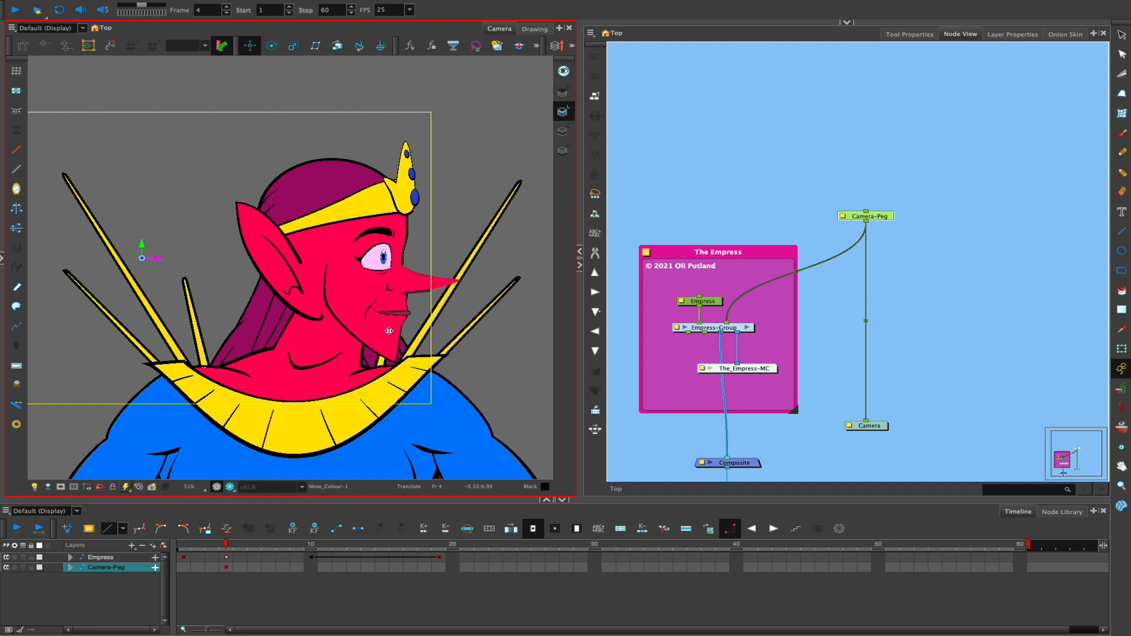
{"action": "left_click", "coordinate": [1121, 350]}
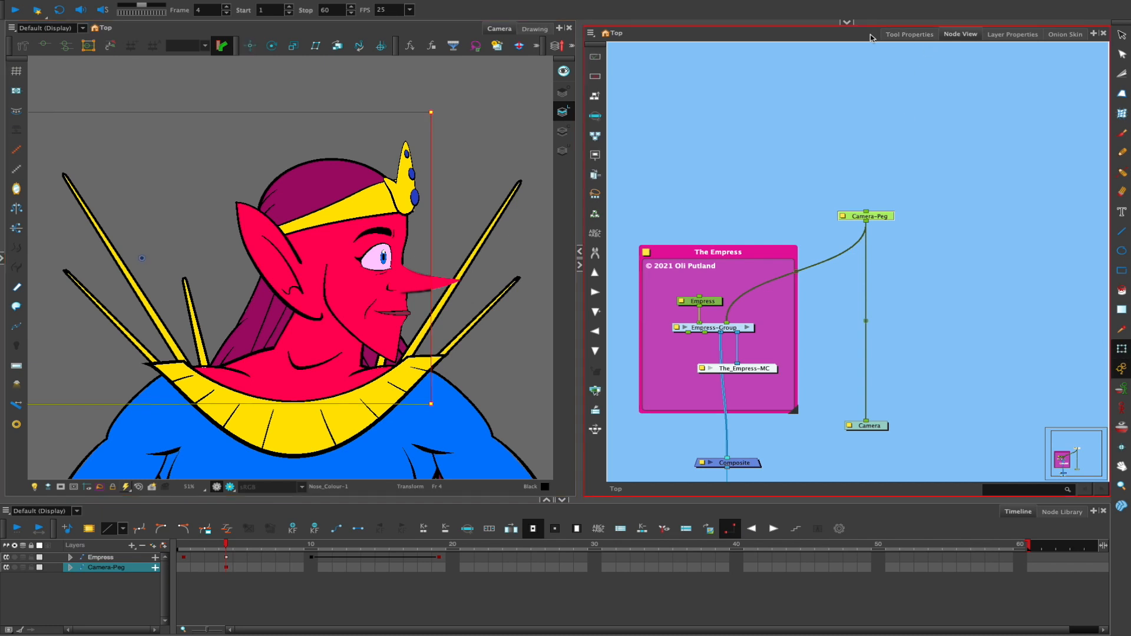
Bring back the master controller at full height and disable its Nose option
{"action": "left_click", "coordinate": [846, 23]}
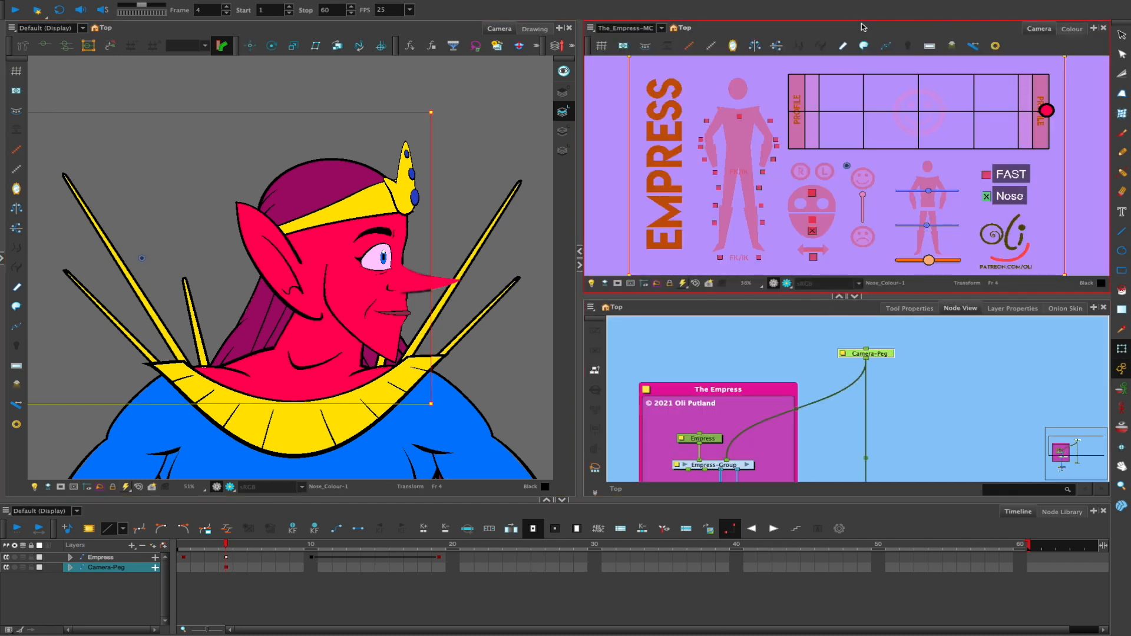
{"action": "left_click", "coordinate": [855, 296]}
{"action": "left_click", "coordinate": [1015, 301]}
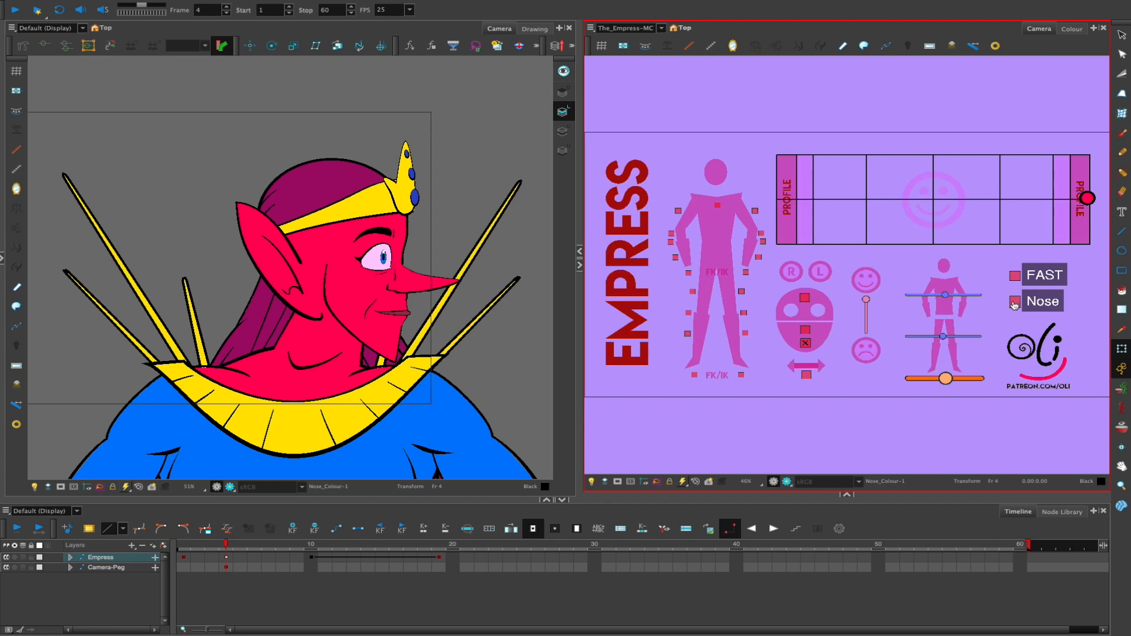
{"action": "left_click", "coordinate": [1013, 303]}
Expand the Empress layer in an enlarged timeline and turn the head from profile to a raised three-quarter view
{"action": "left_click", "coordinate": [70, 557]}
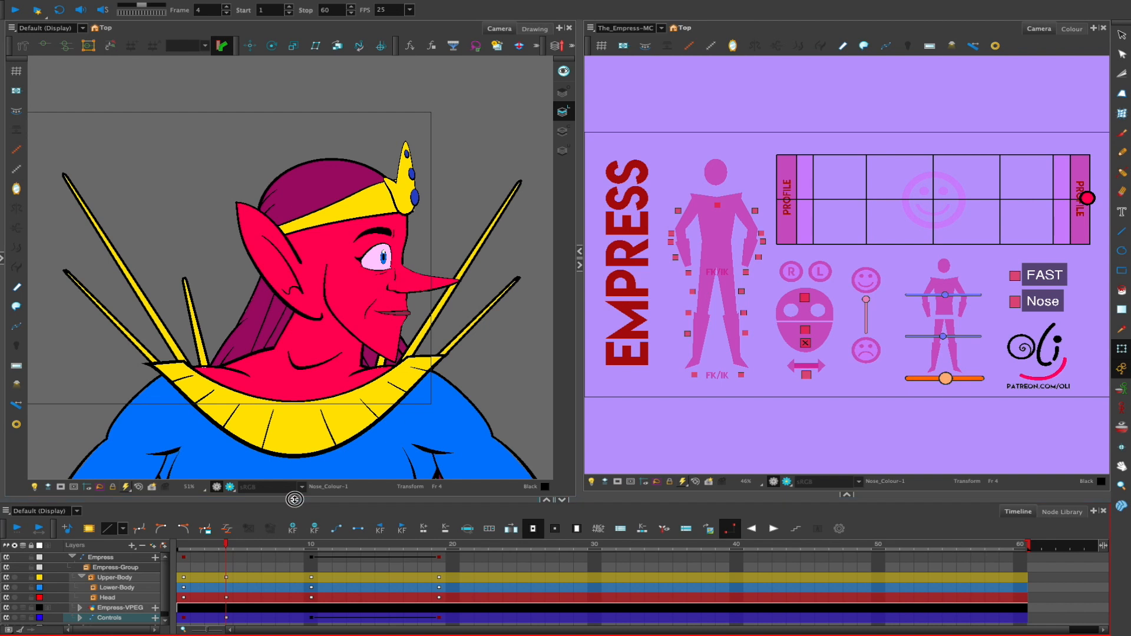
{"action": "left_click_drag", "start_coordinate": [293, 499], "coordinate": [296, 482]}
{"action": "left_click_drag", "start_coordinate": [296, 443], "coordinate": [260, 451]}
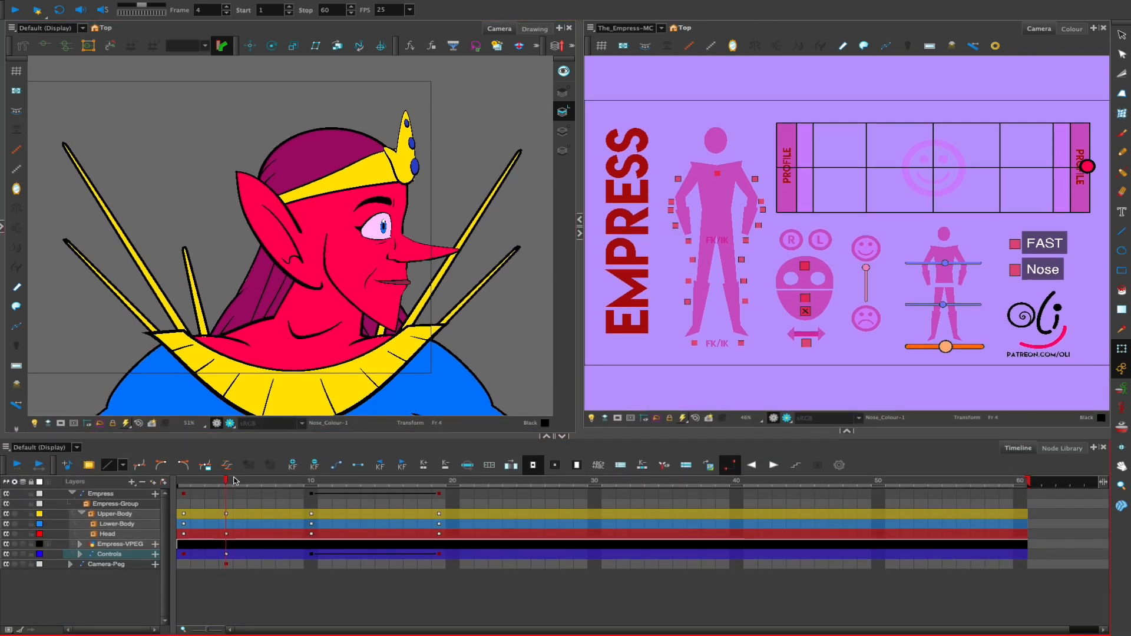
{"action": "left_click_drag", "start_coordinate": [1087, 167], "coordinate": [976, 145]}
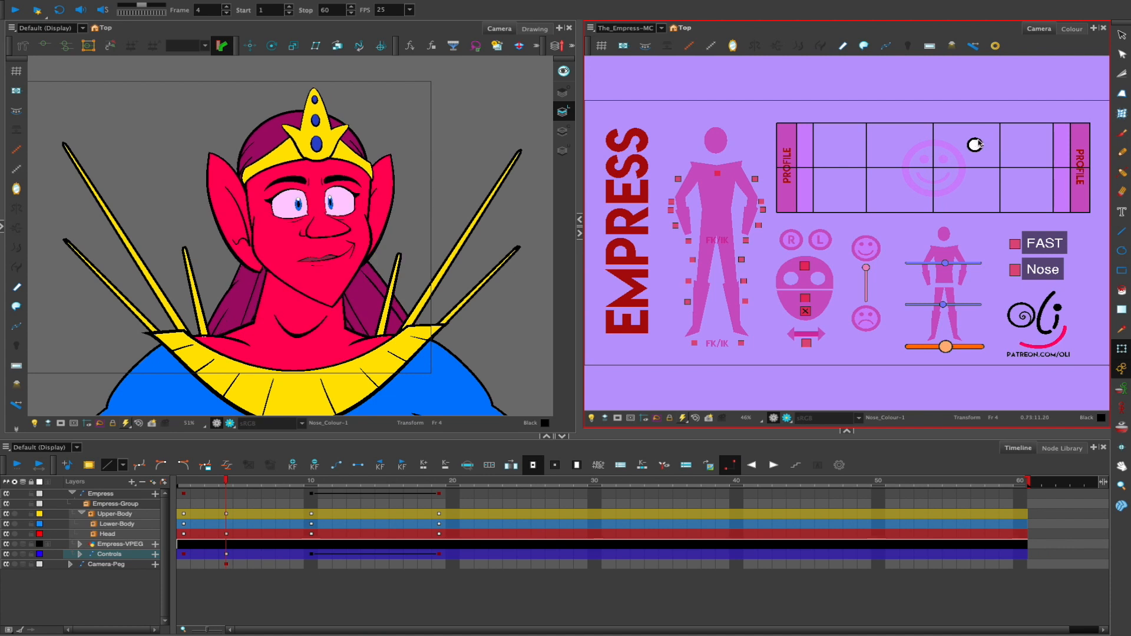
Check the Upper-Body, Lower-Body and Head layers for keyframes at frame 4
{"action": "left_click", "coordinate": [226, 514]}
{"action": "left_click", "coordinate": [226, 523]}
{"action": "left_click", "coordinate": [226, 534]}
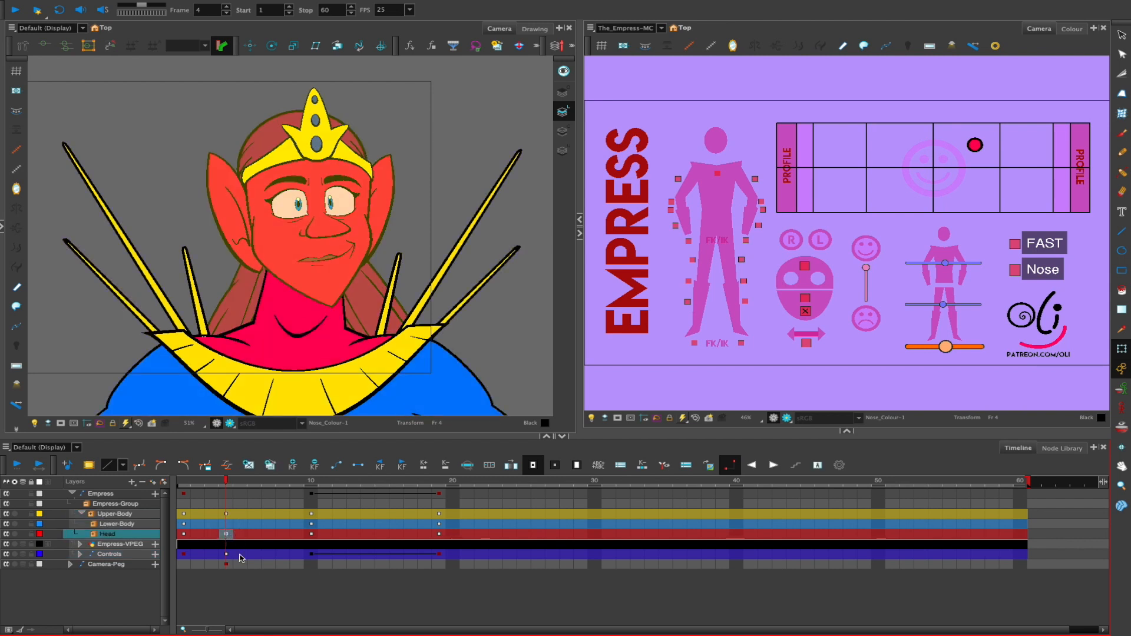
{"action": "left_click", "coordinate": [227, 526]}
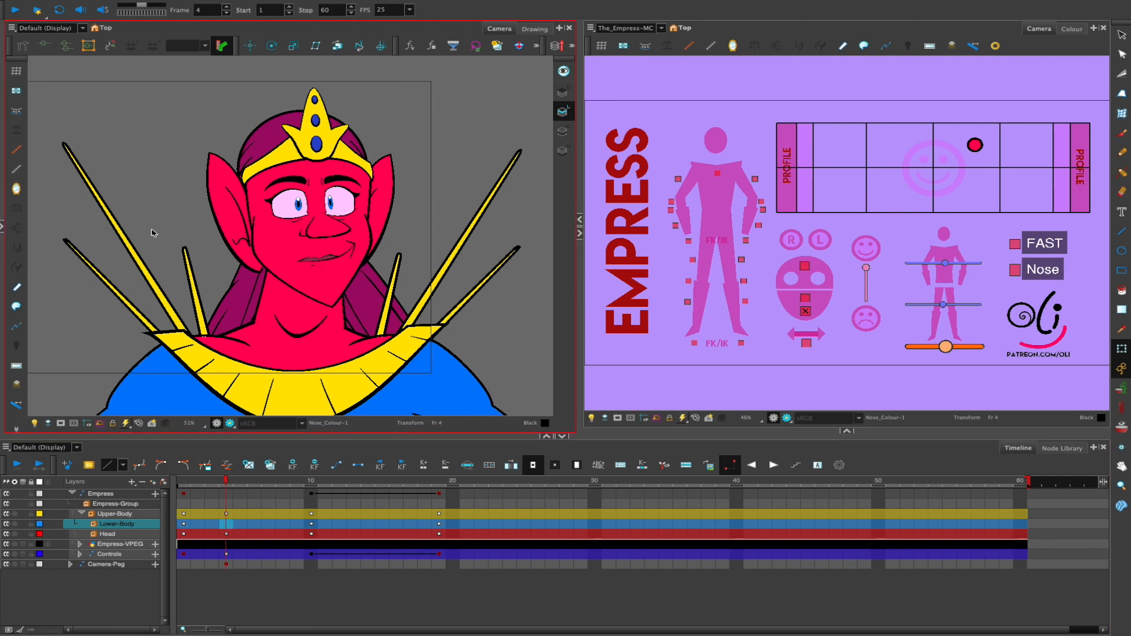
Go to frame 5 and compare the Upper-Body, Lower-Body and Head cells there
{"action": "left_click", "coordinate": [243, 523]}
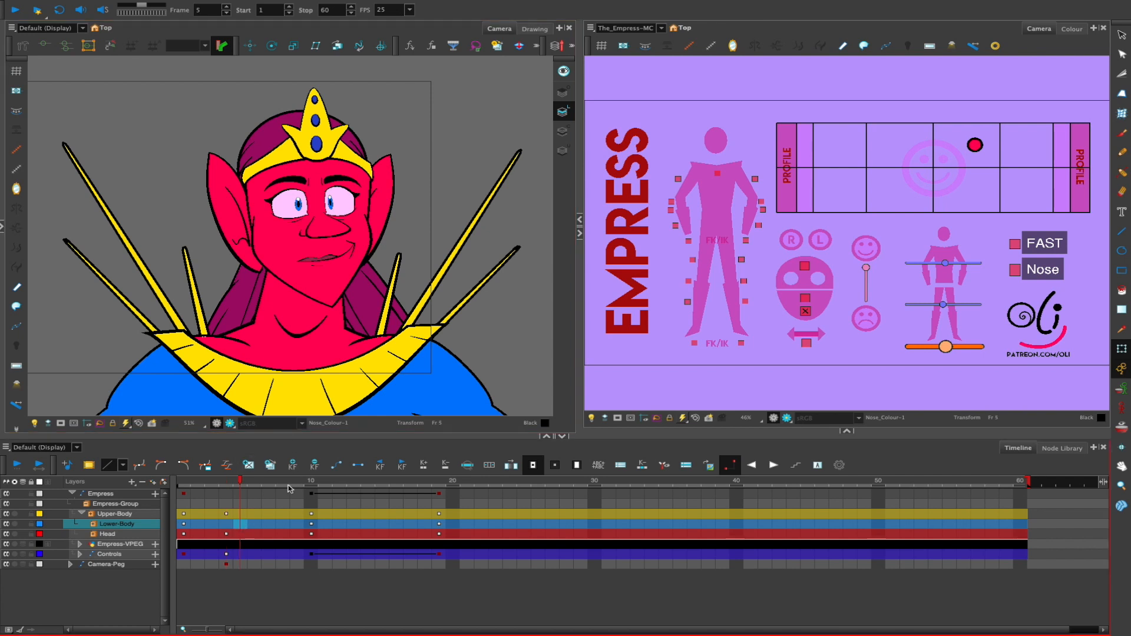
{"action": "left_click", "coordinate": [240, 514]}
{"action": "left_click", "coordinate": [242, 524]}
{"action": "left_click", "coordinate": [243, 534]}
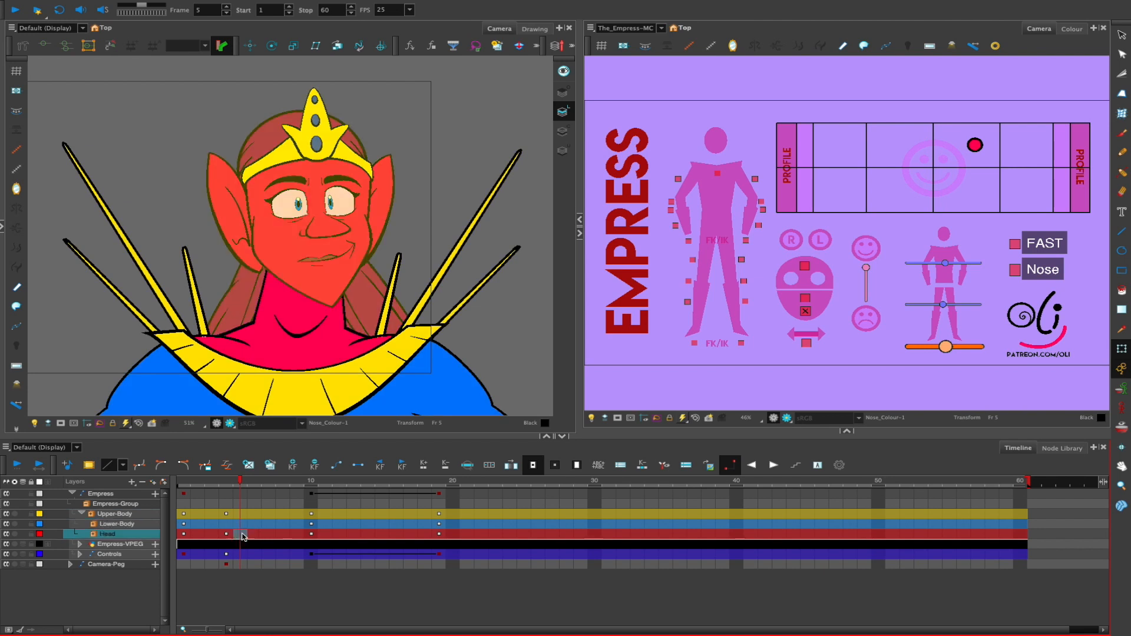
{"action": "left_click", "coordinate": [241, 513]}
{"action": "left_click", "coordinate": [241, 524]}
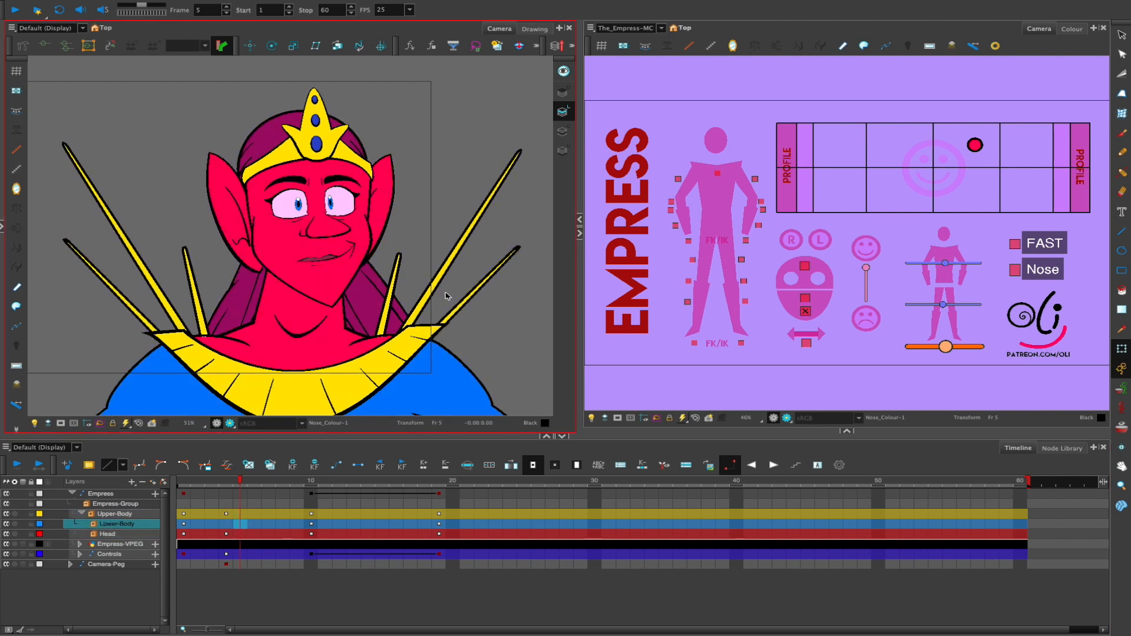
{"action": "key", "text": "1"}
{"action": "left_click_drag", "start_coordinate": [483, 341], "coordinate": [424, 245]}
{"action": "scroll", "coordinate": [424, 246], "scroll_direction": "down", "scroll_amount": 1}
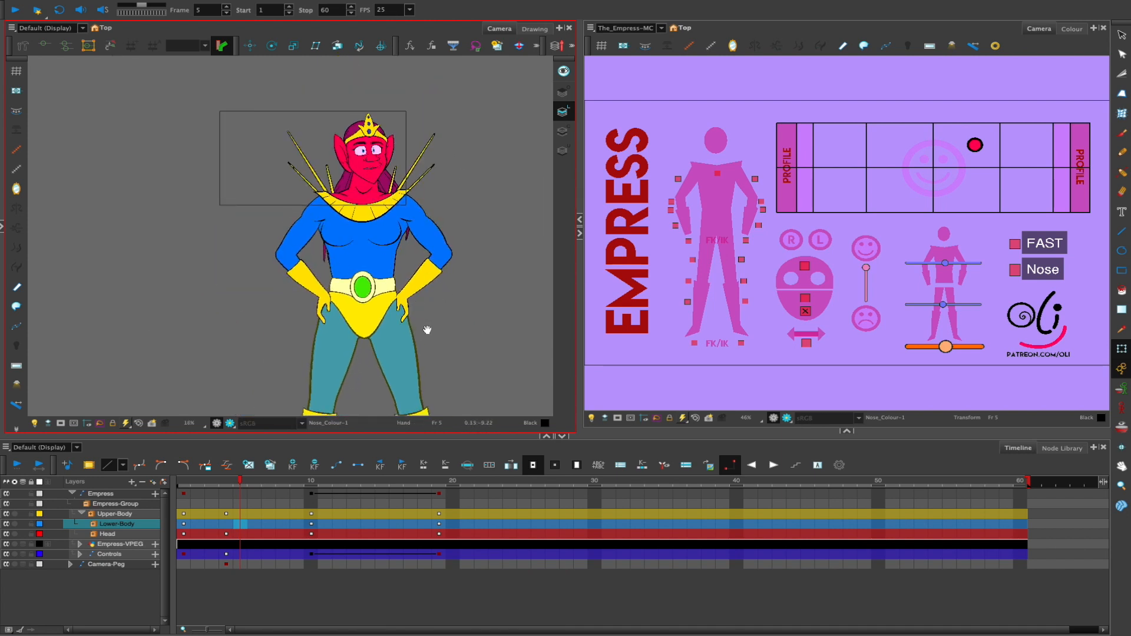
{"action": "left_click_drag", "start_coordinate": [427, 330], "coordinate": [402, 255]}
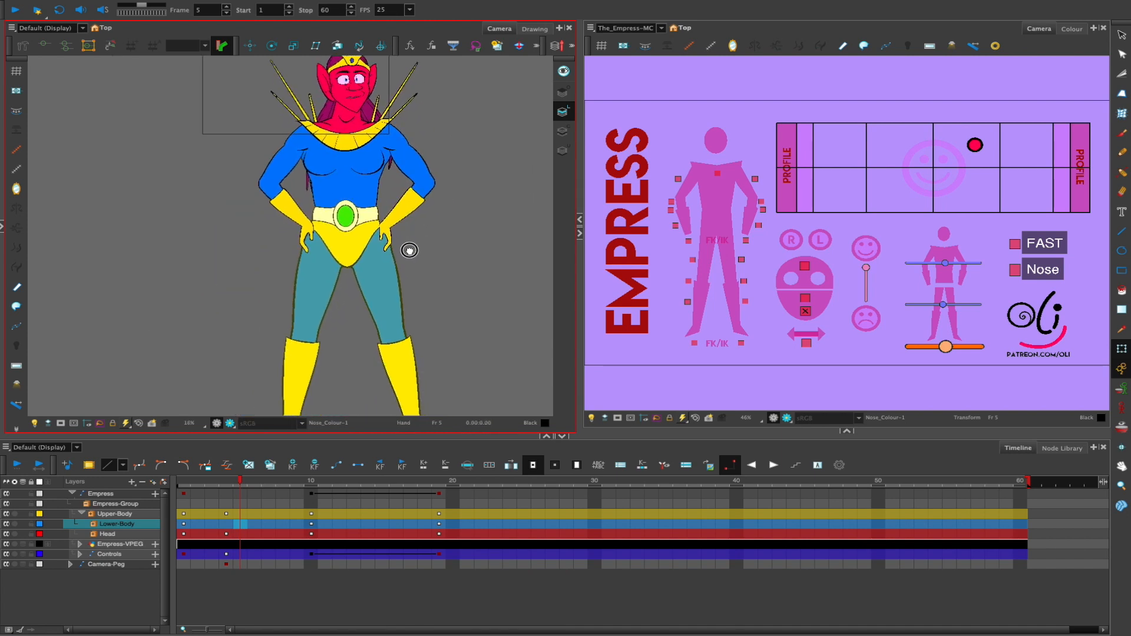
{"action": "scroll", "coordinate": [459, 219], "scroll_direction": "down", "scroll_amount": 1}
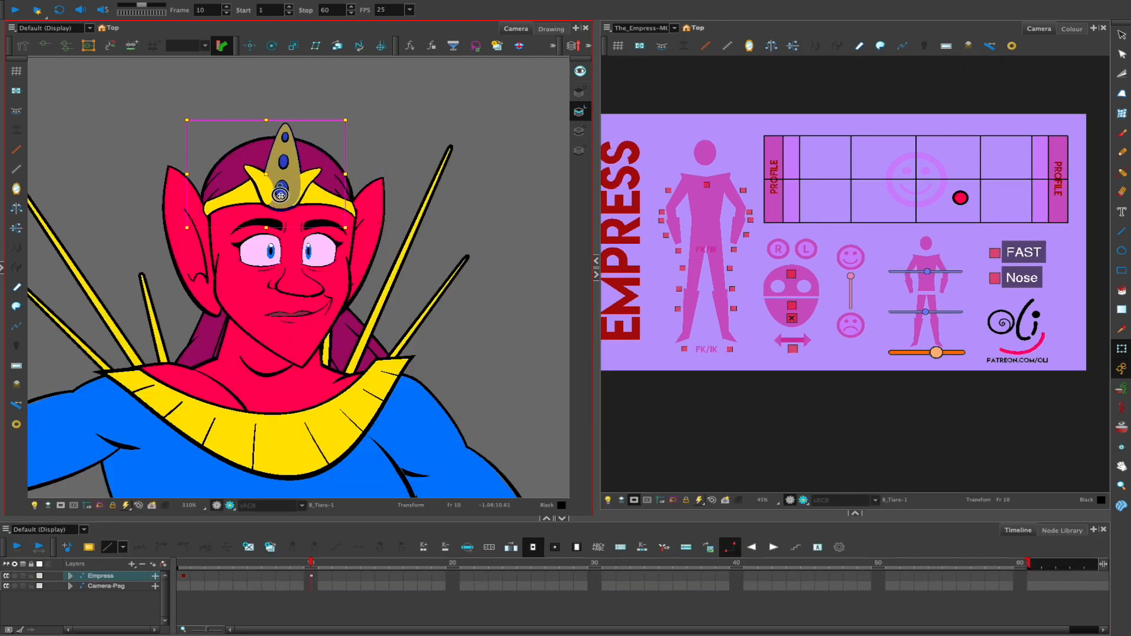
Shift and adjust the tiara on the head at frame 10, undo the latest adjustments, and clear the selection
{"action": "mouse_move", "coordinate": [306, 187]}
{"action": "left_mouse_down"}
{"action": "mouse_move", "coordinate": [292, 196]}
{"action": "mouse_move", "coordinate": [312, 197]}
{"action": "left_mouse_up"}
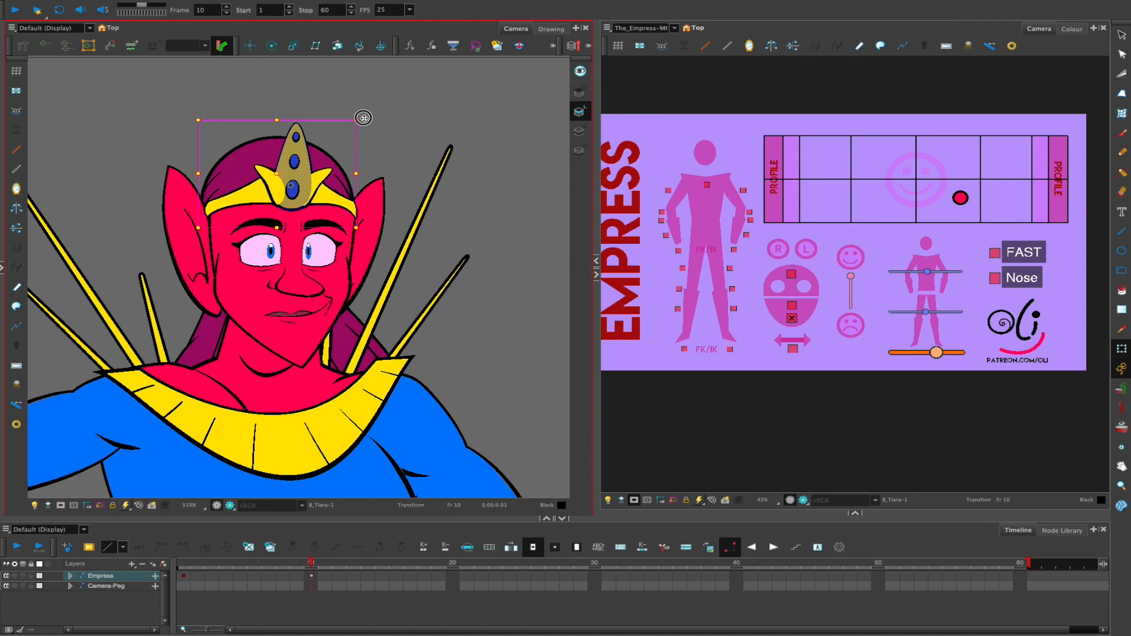
{"action": "left_click_drag", "start_coordinate": [323, 93], "coordinate": [357, 126]}
{"action": "mouse_move", "coordinate": [305, 196]}
{"action": "left_mouse_down"}
{"action": "mouse_move", "coordinate": [329, 190]}
{"action": "mouse_move", "coordinate": [293, 184]}
{"action": "left_mouse_up"}
{"action": "key", "text": "ctrl+z"}
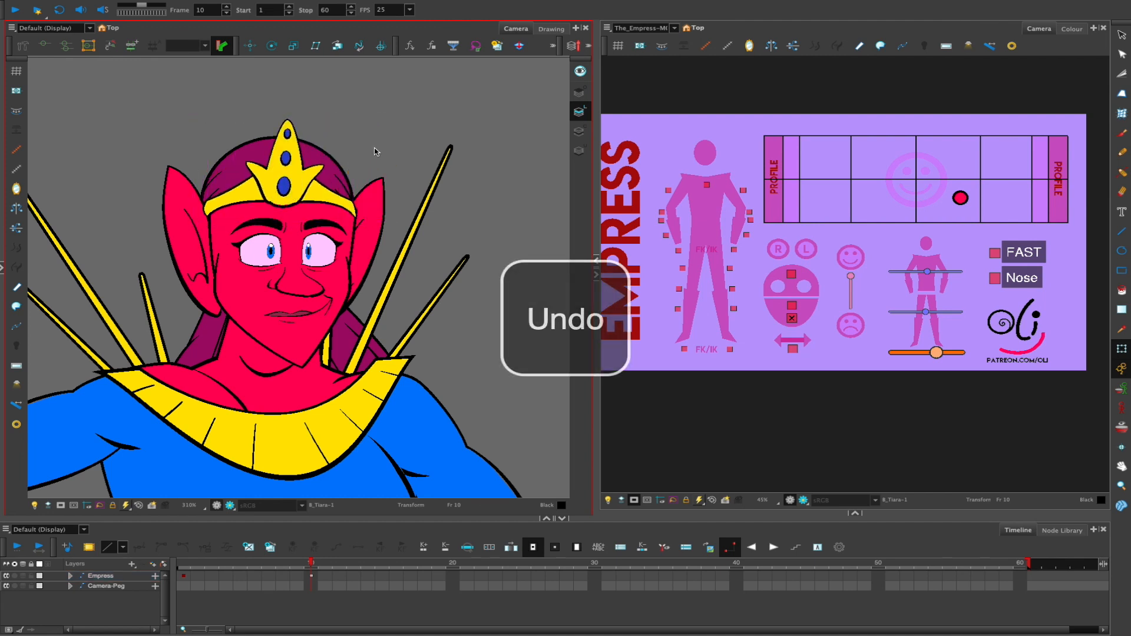
{"action": "key", "text": "ctrl+z"}
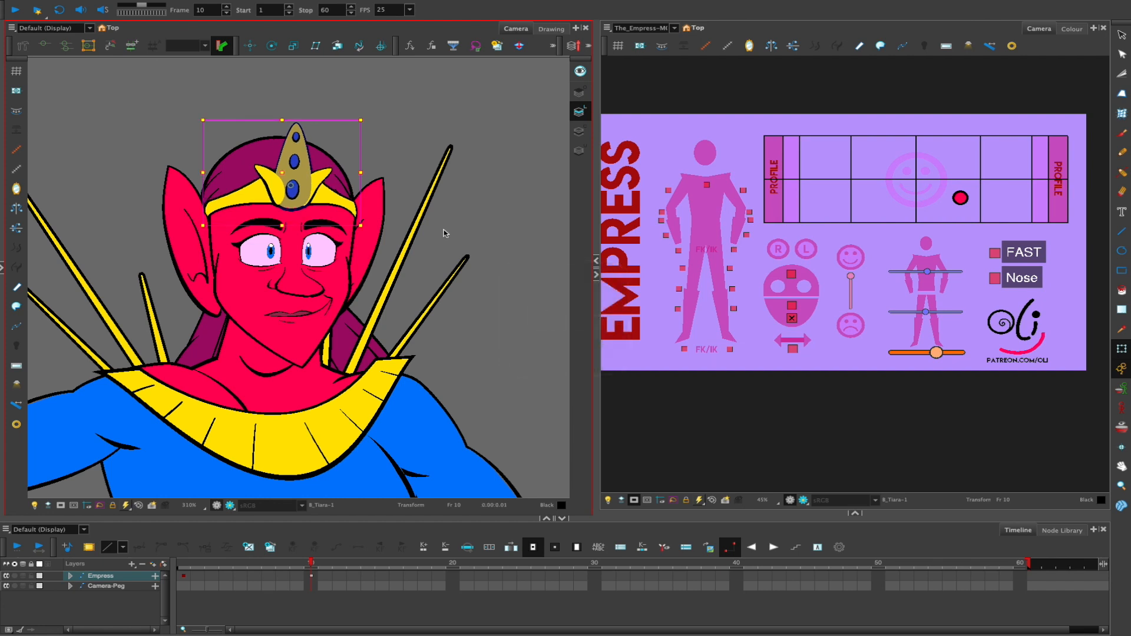
{"action": "left_click", "coordinate": [474, 241]}
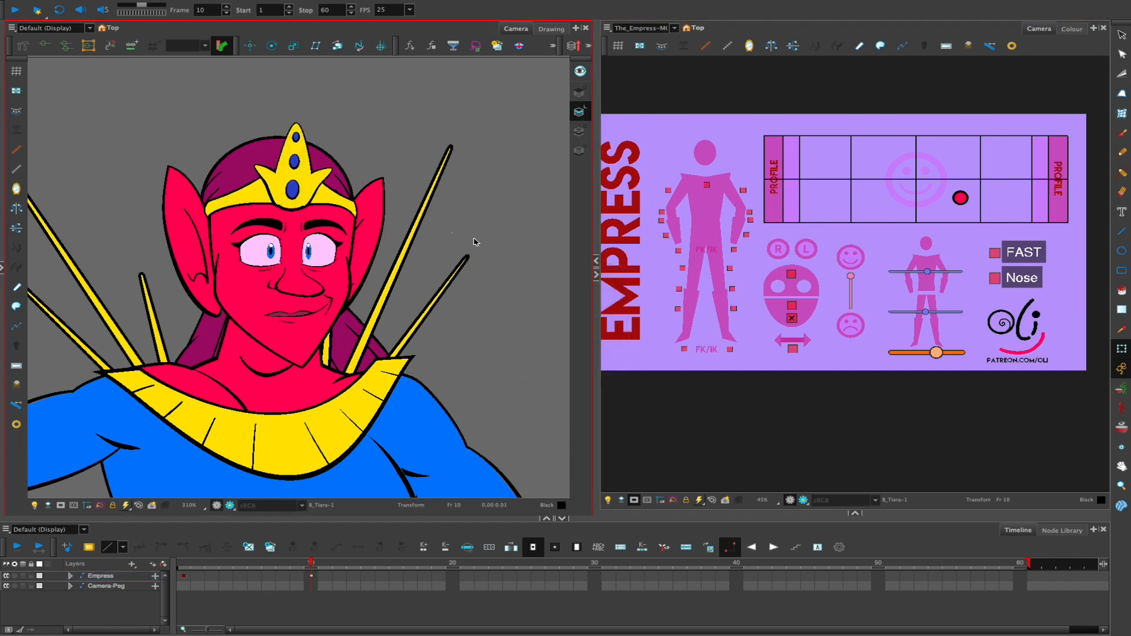
Show the eye-area deformation controls from the face on the master controller and try a slight adjustment above the eye
{"action": "left_click_drag", "start_coordinate": [470, 323], "coordinate": [479, 249]}
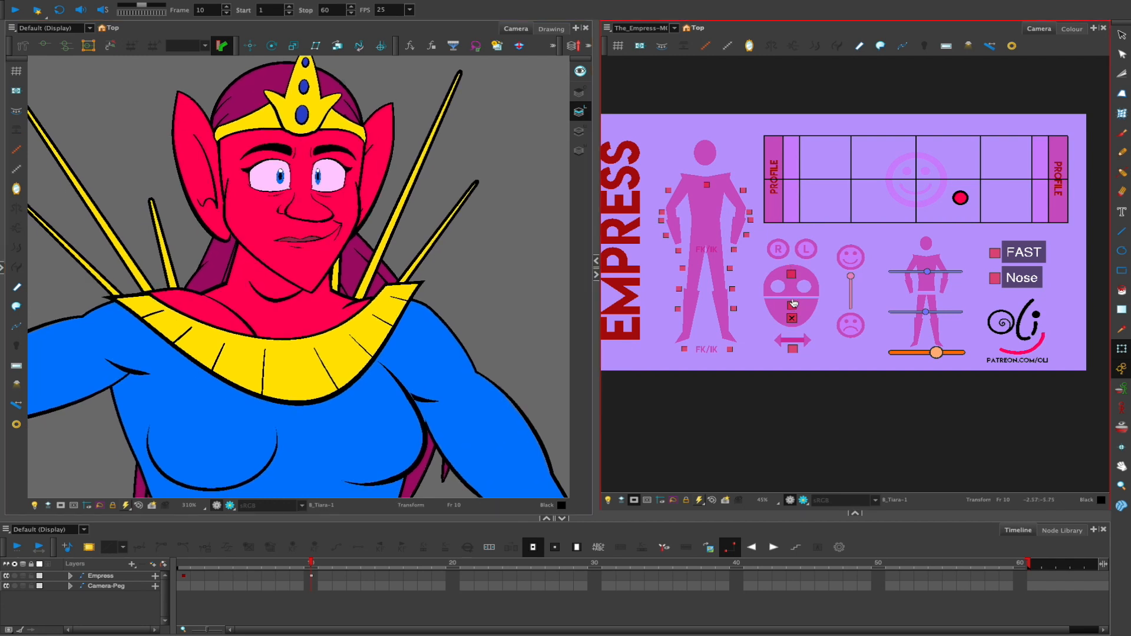
{"action": "left_click", "coordinate": [792, 275]}
{"action": "left_click_drag", "start_coordinate": [500, 184], "coordinate": [507, 226]}
{"action": "mouse_move", "coordinate": [277, 172]}
{"action": "left_mouse_down"}
{"action": "mouse_move", "coordinate": [278, 185]}
{"action": "mouse_move", "coordinate": [278, 173]}
{"action": "left_mouse_up"}
{"action": "left_click", "coordinate": [409, 153]}
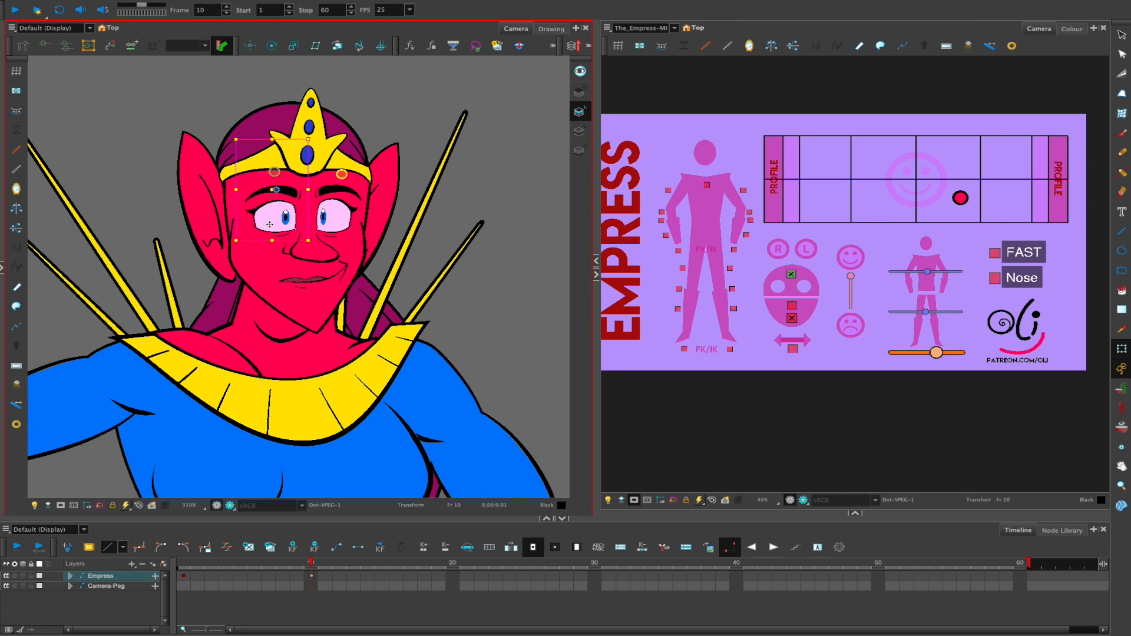
Select the left-hand eye in the Camera view and reveal its drawing substitutions in a narrowed side area
{"action": "left_click", "coordinate": [270, 222]}
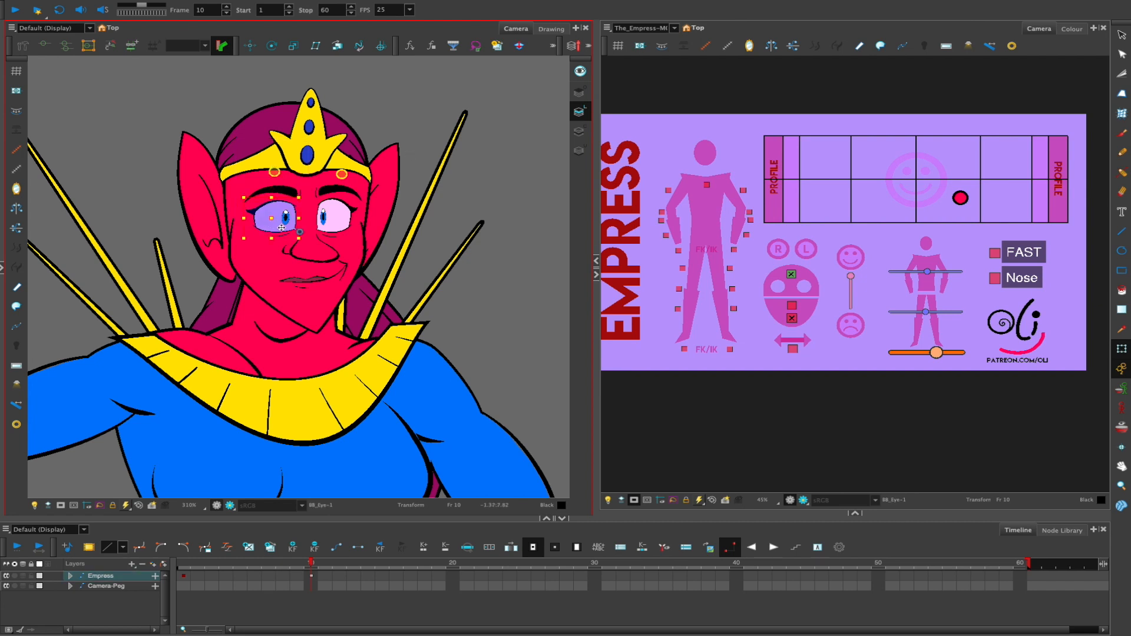
{"action": "left_click", "coordinate": [3, 272]}
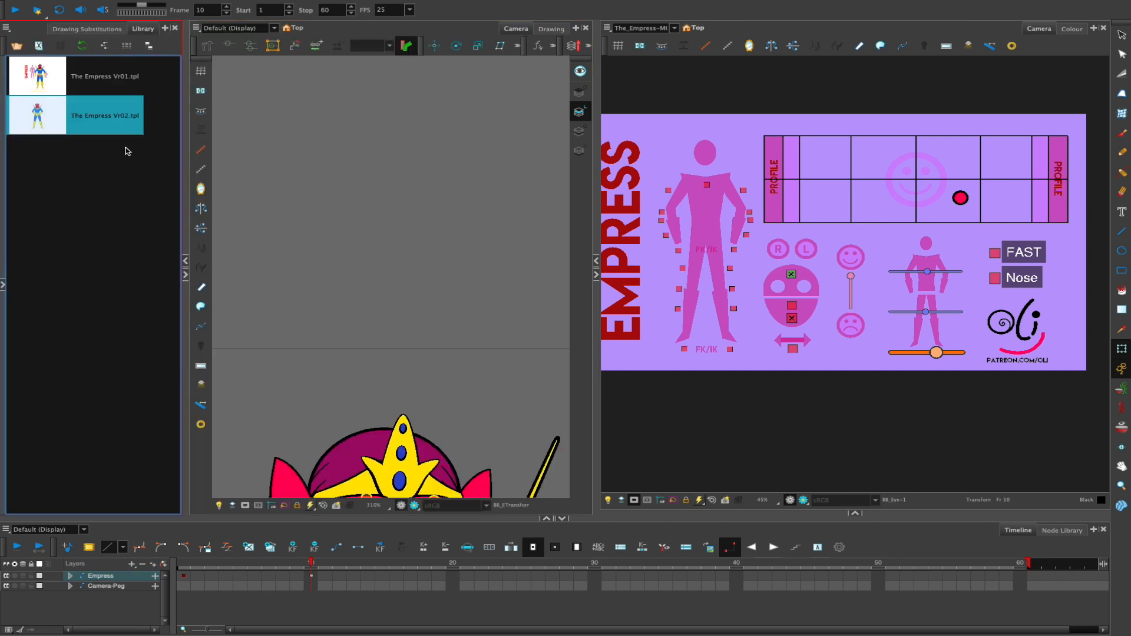
{"action": "left_click_drag", "start_coordinate": [184, 228], "coordinate": [133, 238]}
{"action": "left_click_drag", "start_coordinate": [360, 279], "coordinate": [356, 137]}
Cycle the selected eye through its drawing substitutions to the closed drawing 6, and return it to drawing 1
{"action": "key", "text": "]"}
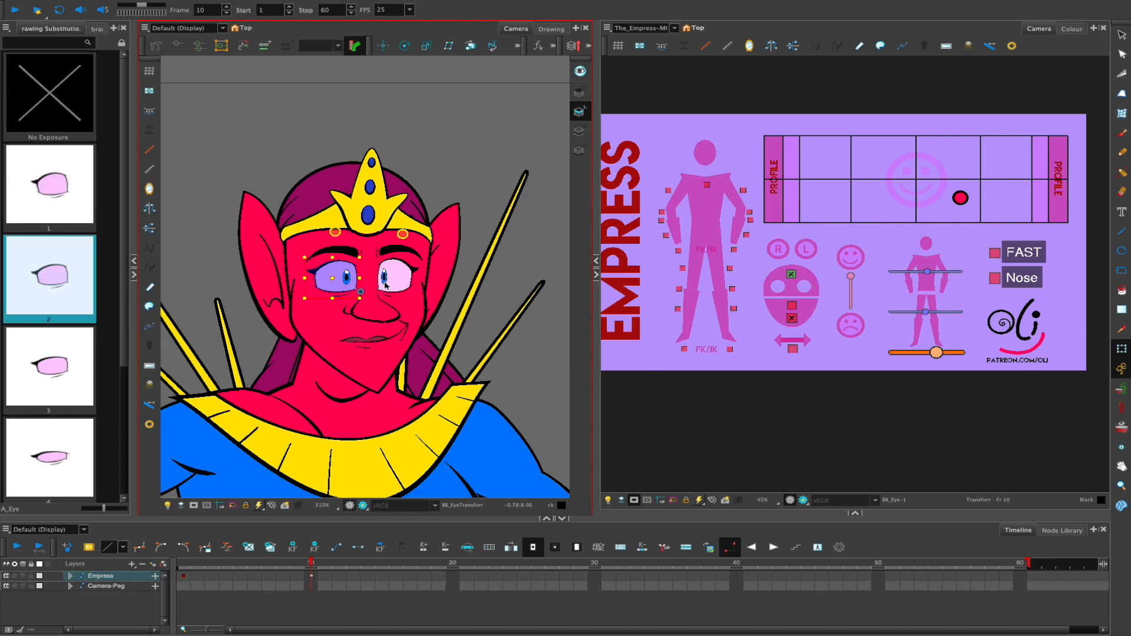
{"action": "key", "text": "]"}
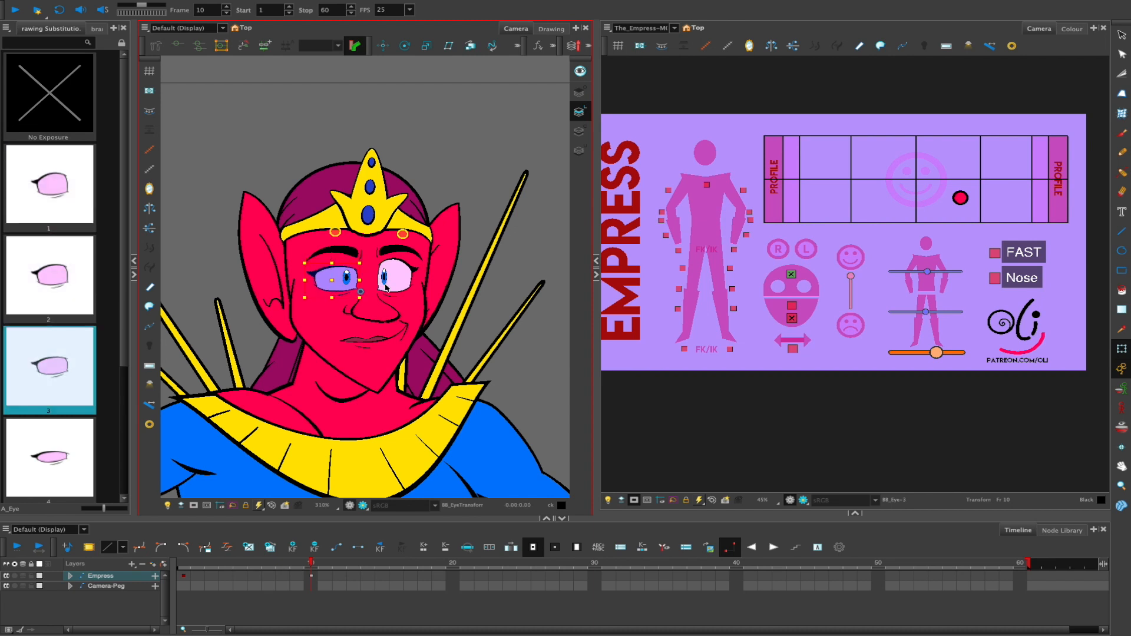
{"action": "key", "text": "]"}
{"action": "key", "text": "bracketright"}
{"action": "key", "text": "bracketright"}
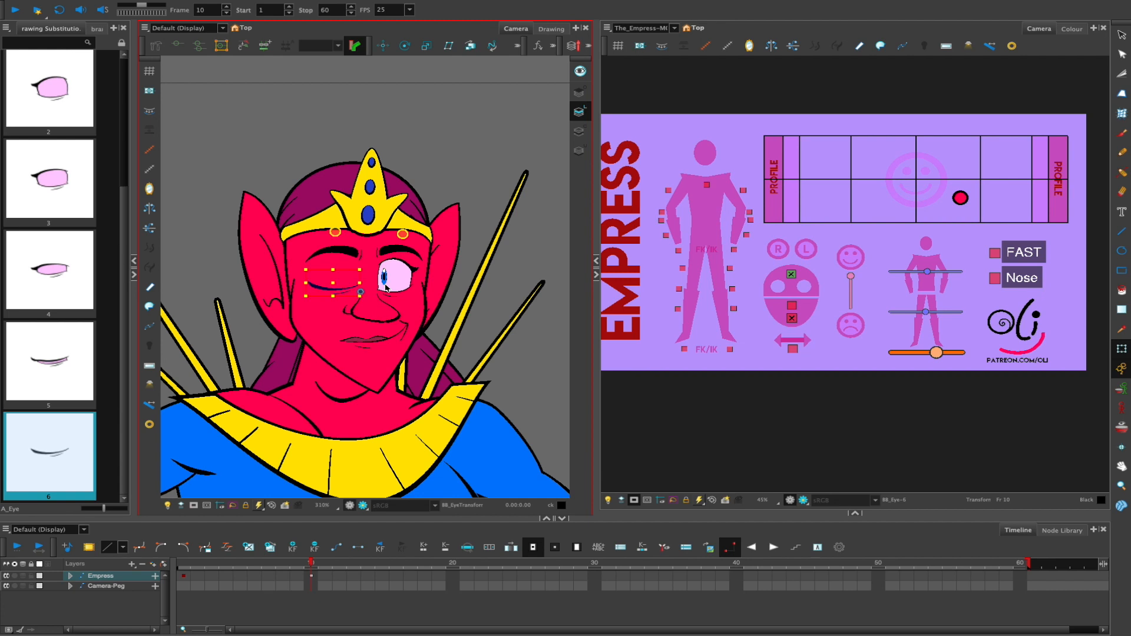
{"action": "scroll", "coordinate": [116, 271], "scroll_direction": "up", "scroll_amount": 3}
{"action": "left_click", "coordinate": [66, 225]}
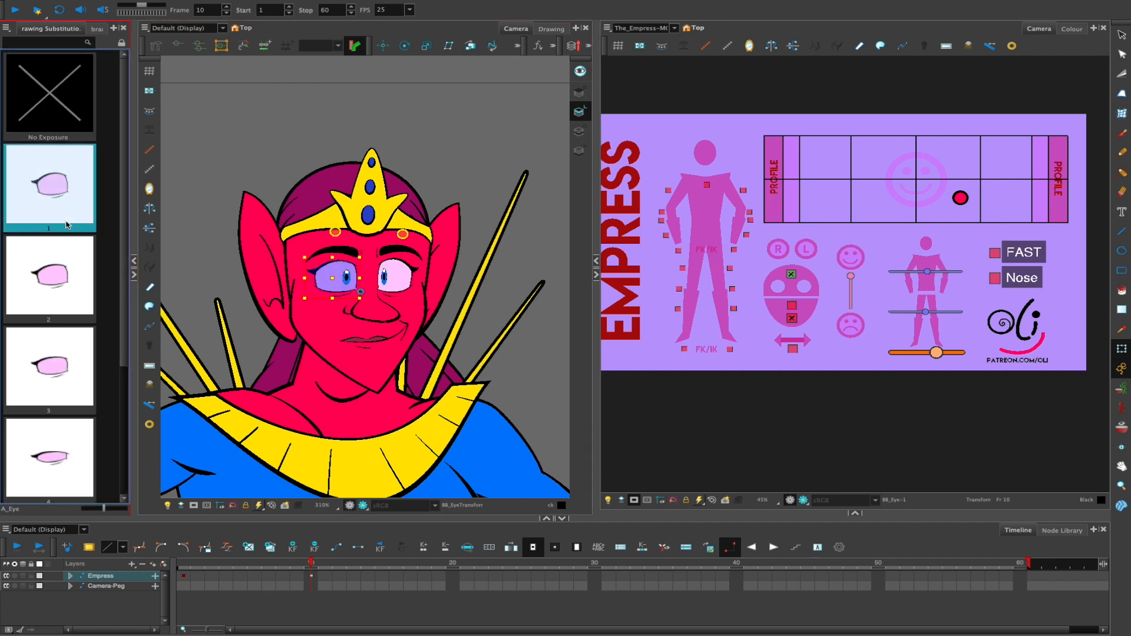
Try the orange deformation control above the left-hand eye, and hide the eye-area controls from the master controller's face
{"action": "left_click", "coordinate": [337, 233]}
{"action": "left_click_drag", "start_coordinate": [337, 233], "coordinate": [340, 233]}
{"action": "left_click", "coordinate": [631, 388]}
{"action": "left_click", "coordinate": [436, 207]}
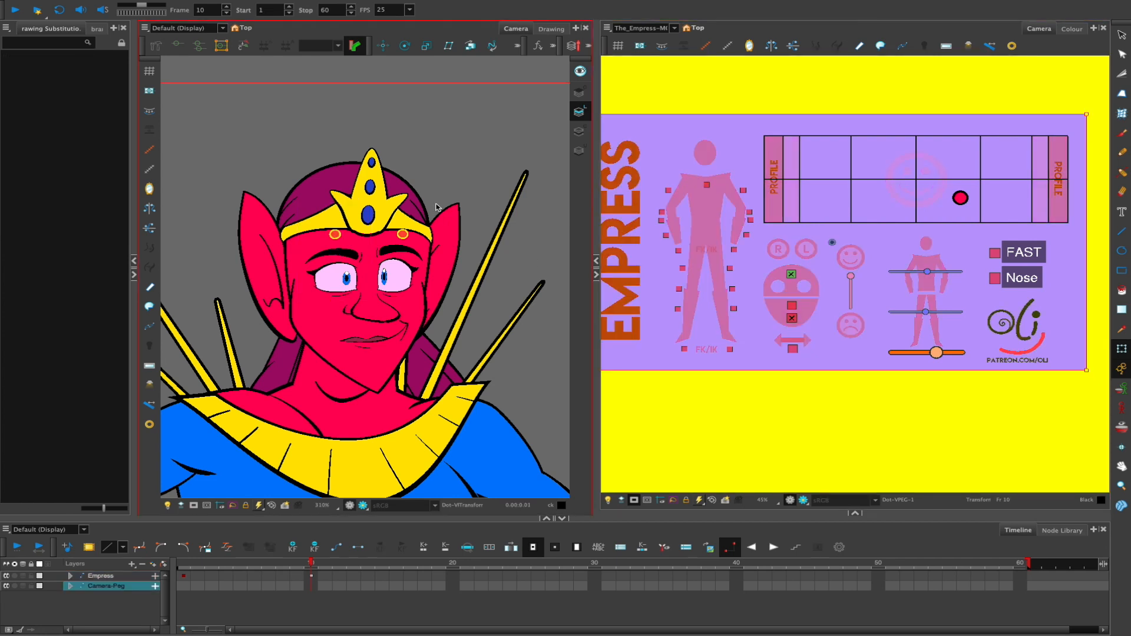
{"action": "left_click", "coordinate": [791, 274]}
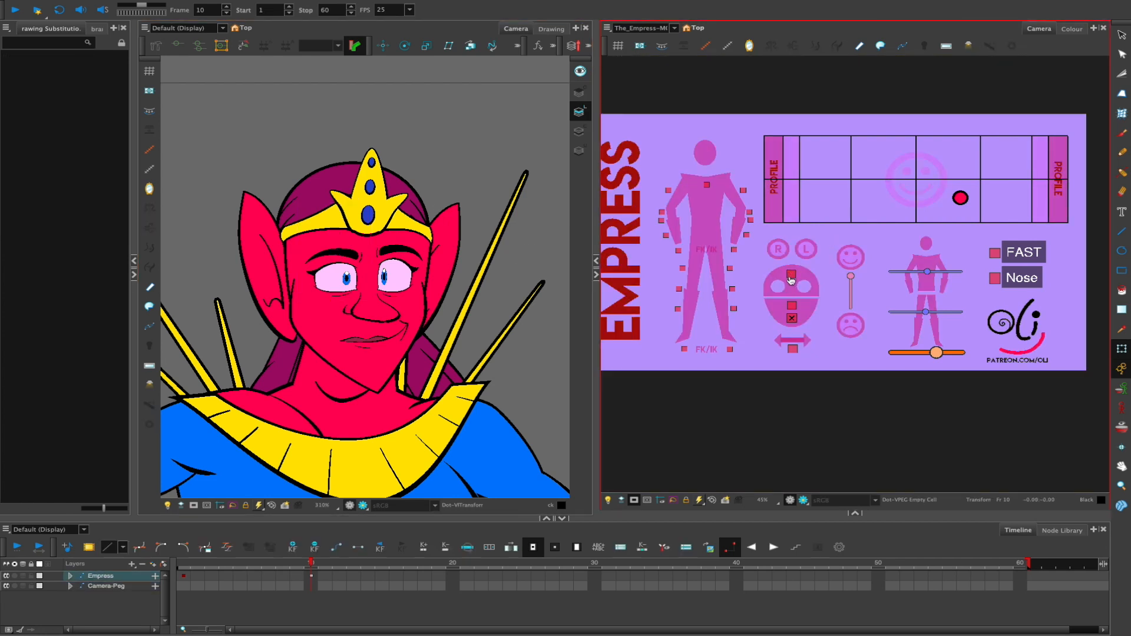
Lower the eyebrow above the left-hand eye into a frown and clear the selection
{"action": "left_click", "coordinate": [350, 254]}
{"action": "key", "text": "shift+F11"}
{"action": "left_click", "coordinate": [428, 190]}
{"action": "left_click_drag", "start_coordinate": [359, 255], "coordinate": [365, 281]}
{"action": "left_click", "coordinate": [450, 182]}
{"action": "left_click", "coordinate": [450, 213]}
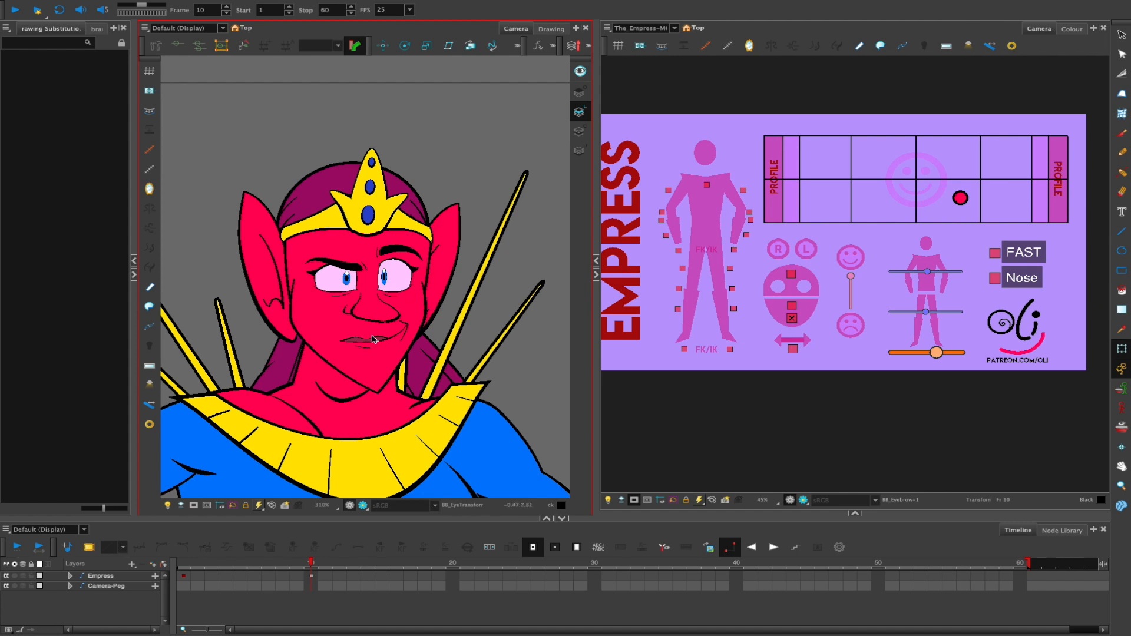
Show and hide the face-shape deformation controls from the master controller, and shift the jaw drawing slightly
{"action": "left_click", "coordinate": [792, 307]}
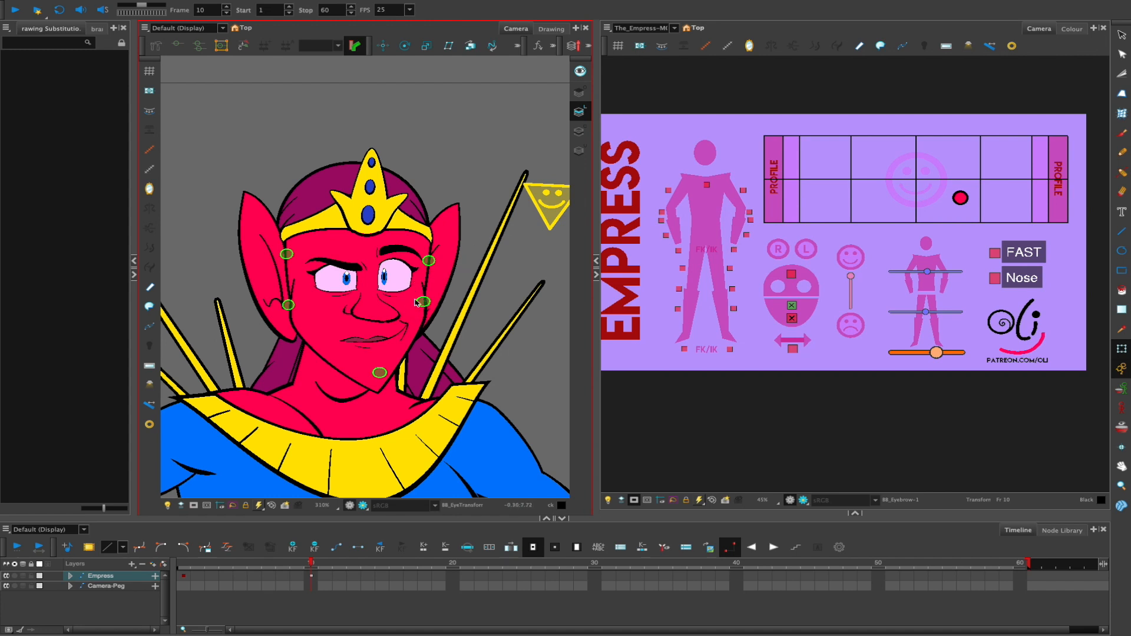
{"action": "left_click", "coordinate": [792, 305]}
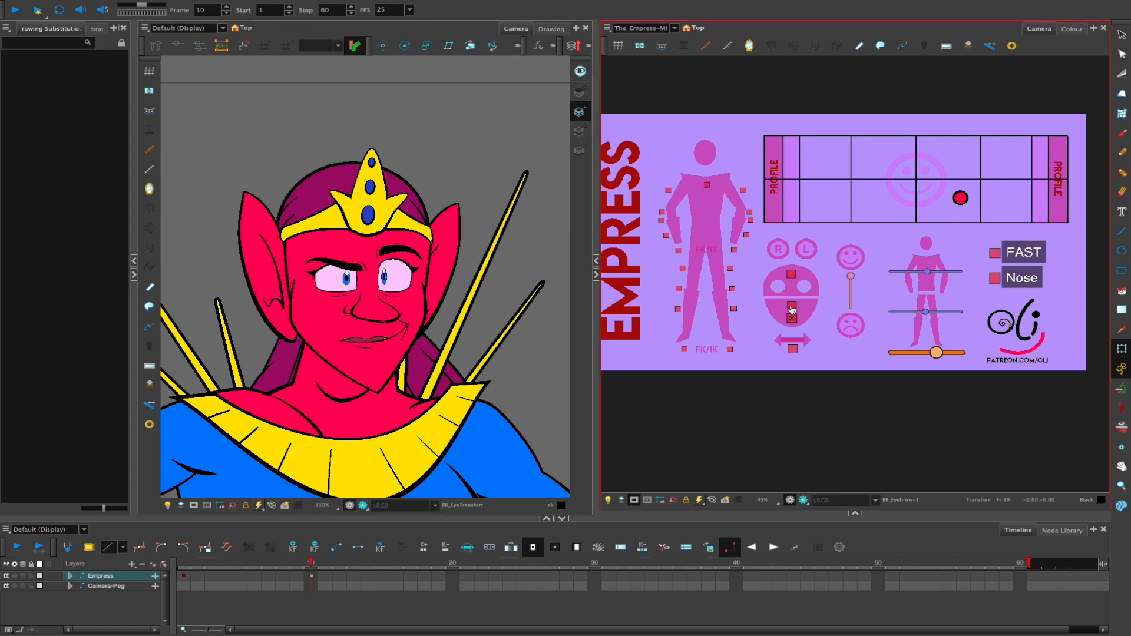
{"action": "left_click", "coordinate": [374, 373]}
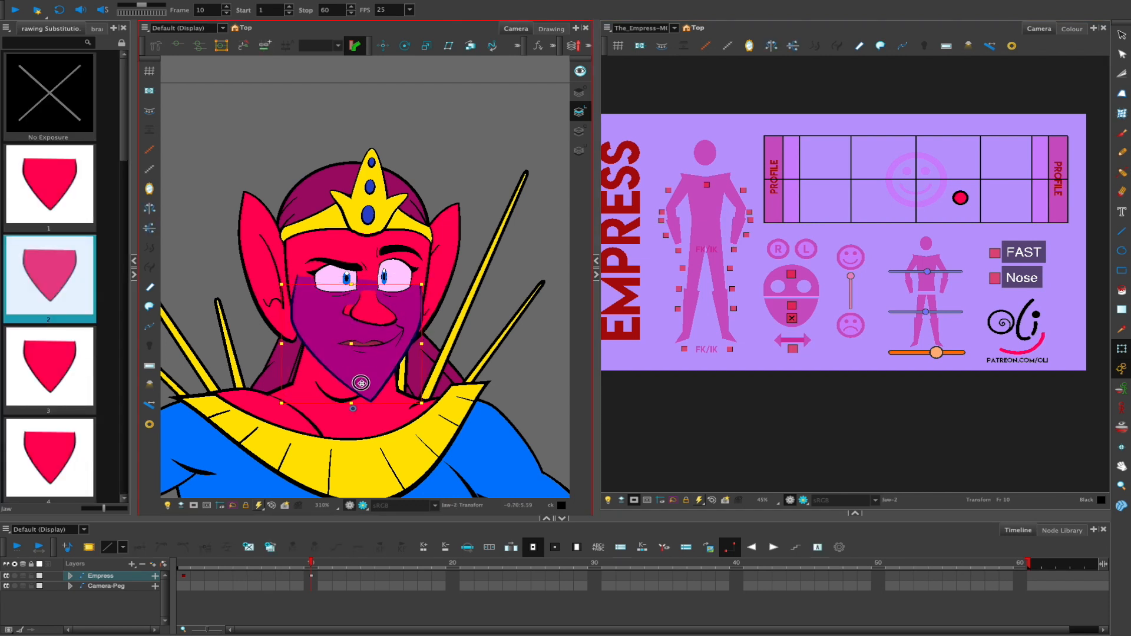
{"action": "key", "text": "Escape"}
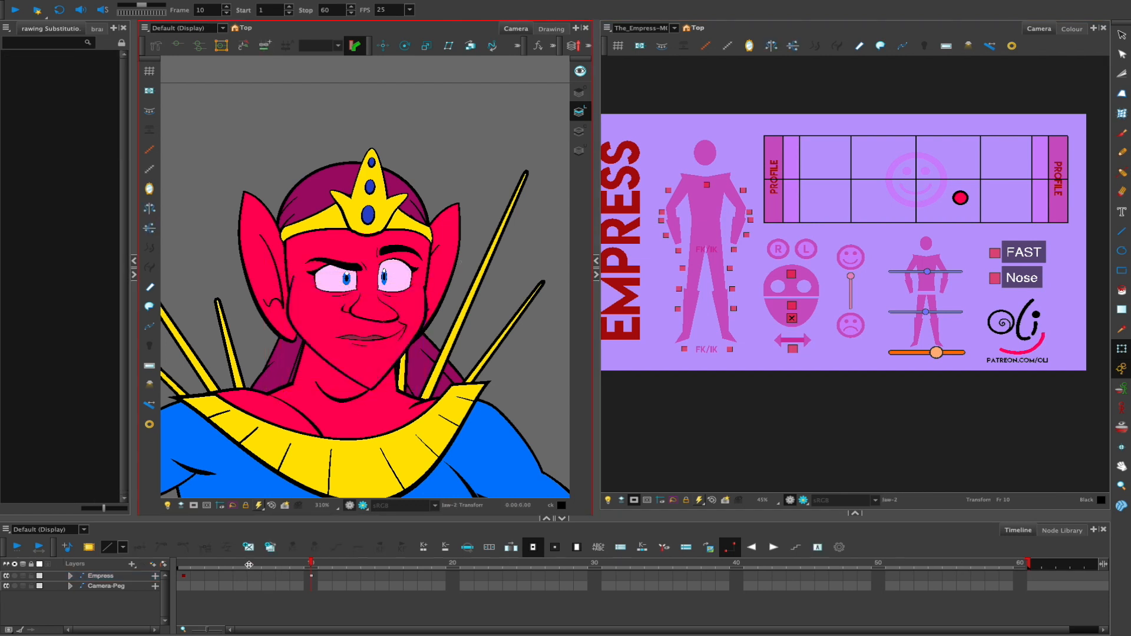
Try repositioning the jaw drawing directly on the face, undo the last move, and clear the selection
{"action": "left_click", "coordinate": [372, 386]}
{"action": "mouse_move", "coordinate": [369, 372]}
{"action": "left_mouse_down"}
{"action": "mouse_move", "coordinate": [348, 372]}
{"action": "mouse_move", "coordinate": [374, 376]}
{"action": "left_mouse_up"}
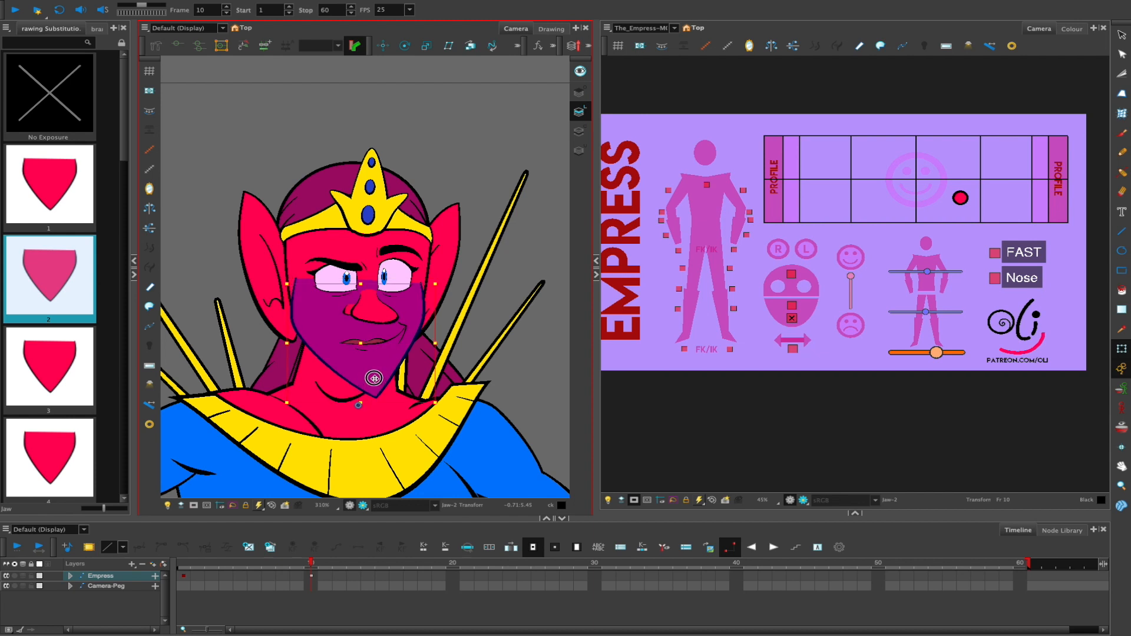
{"action": "left_click_drag", "start_coordinate": [373, 379], "coordinate": [375, 374]}
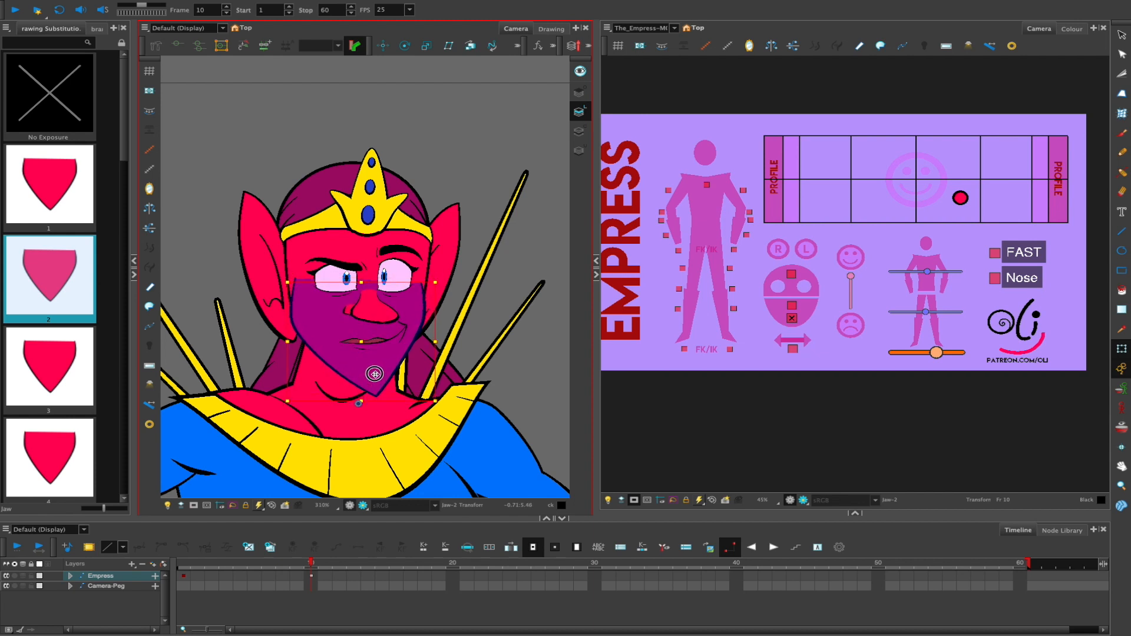
{"action": "key", "text": "ctrl+z"}
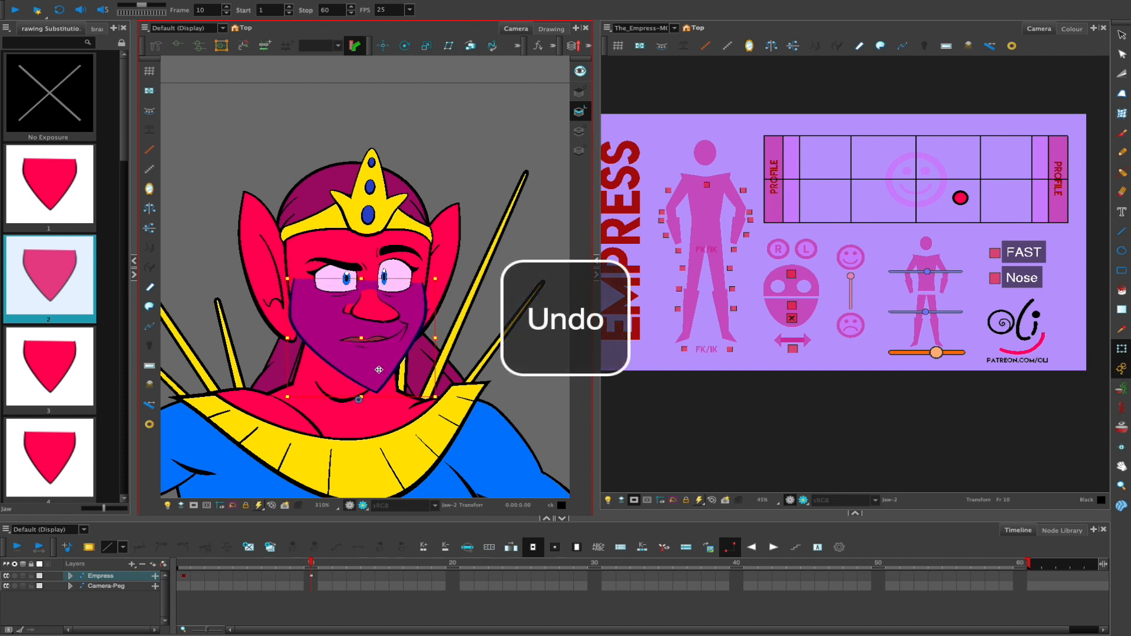
{"action": "left_click", "coordinate": [463, 250]}
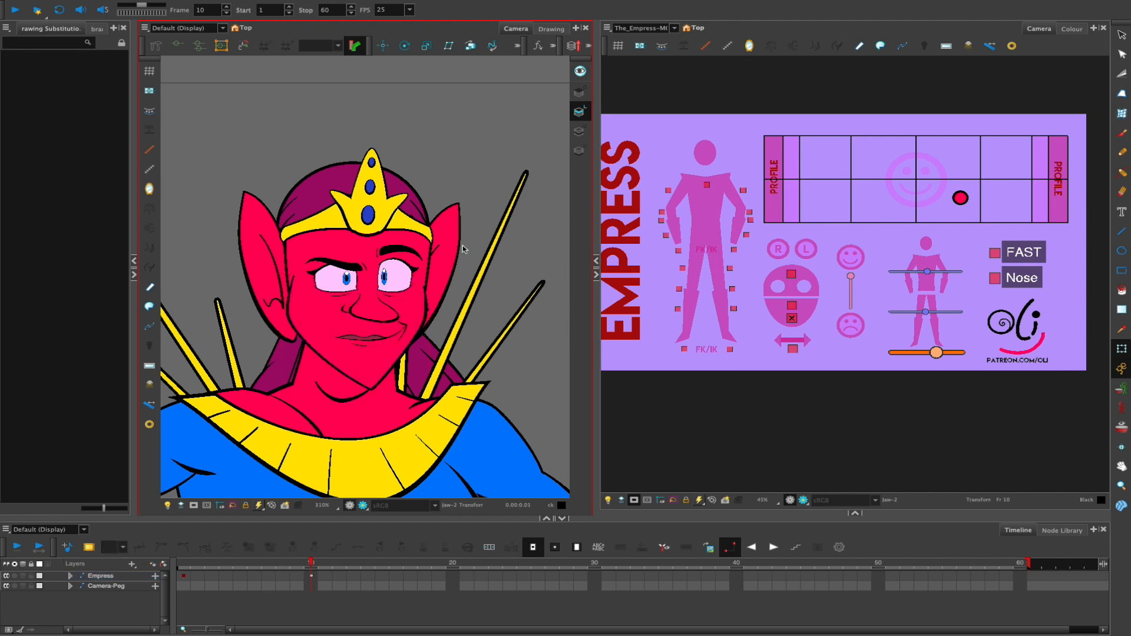
Show the green face-shape deformation controls and reshape the jaw by adjusting the chin control
{"action": "left_click", "coordinate": [791, 305]}
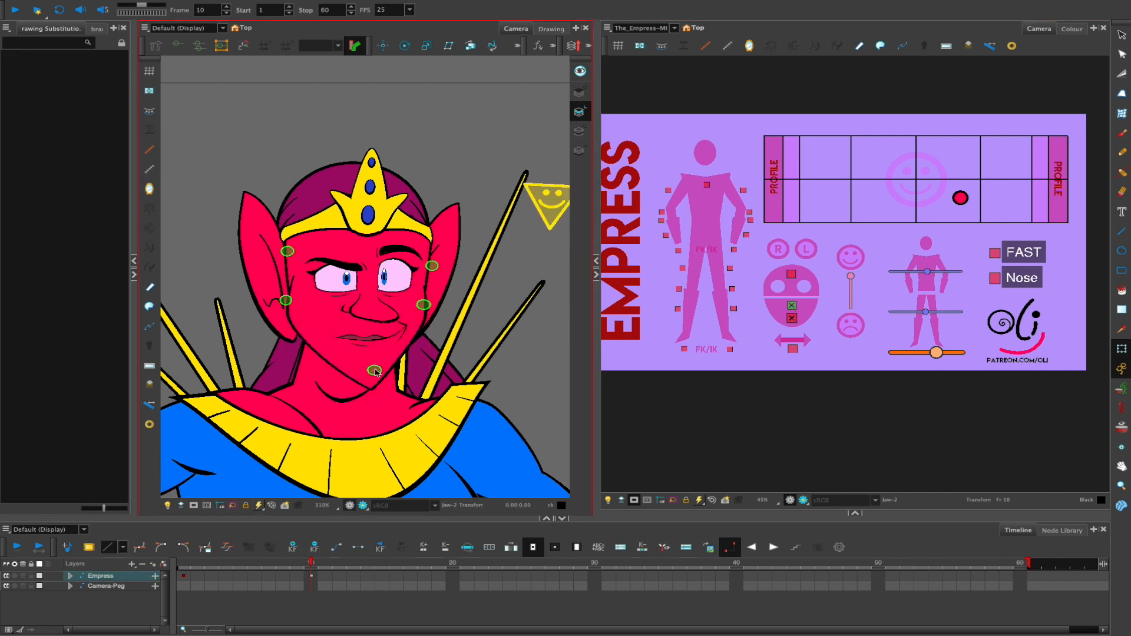
{"action": "left_click", "coordinate": [375, 371]}
{"action": "left_click_drag", "start_coordinate": [373, 381], "coordinate": [377, 372]}
{"action": "left_click_drag", "start_coordinate": [432, 267], "coordinate": [410, 280]}
{"action": "left_click_drag", "start_coordinate": [374, 372], "coordinate": [378, 369]}
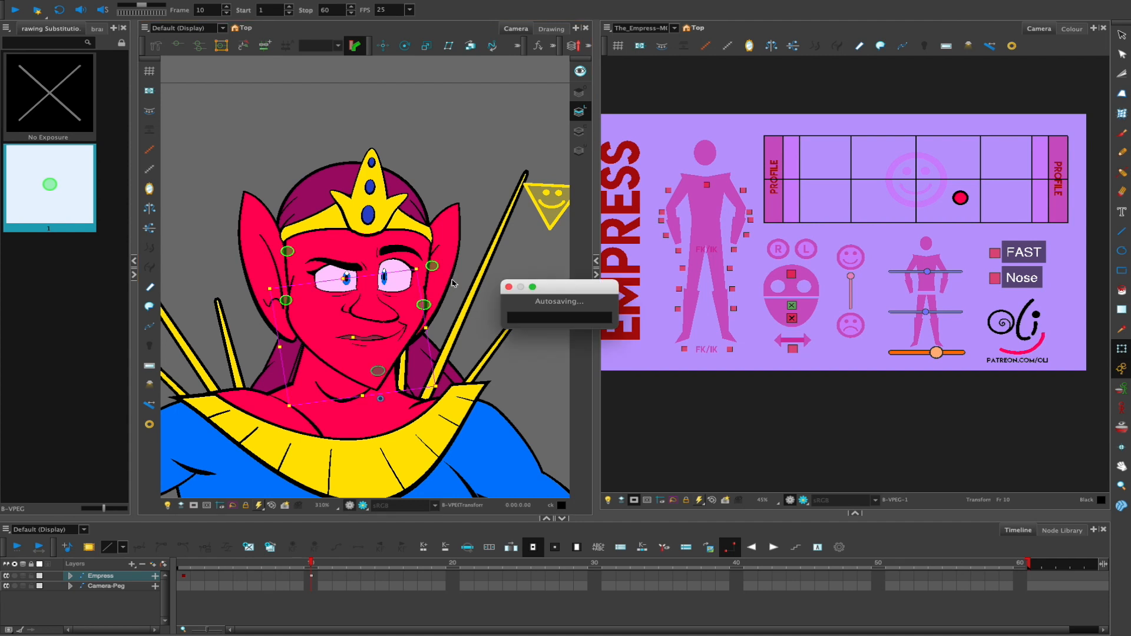
{"action": "key", "text": "Escape"}
Try adjusting the right-hand cheek deformation control, undo the last change, and clear the selection
{"action": "left_click", "coordinate": [425, 306]}
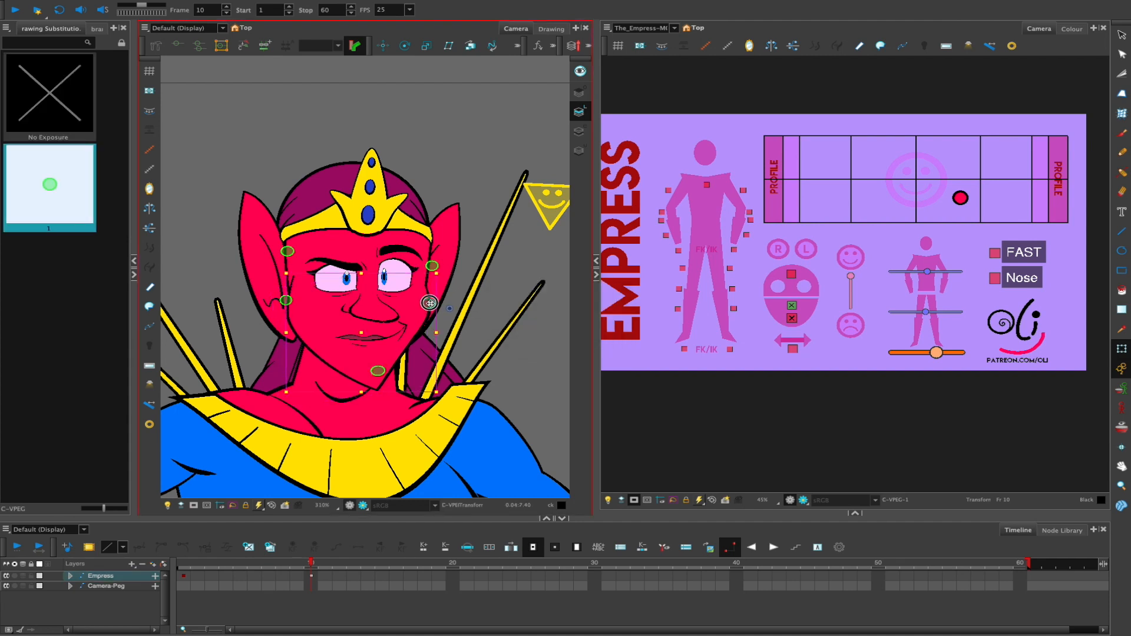
{"action": "left_click_drag", "start_coordinate": [434, 274], "coordinate": [437, 272]}
{"action": "left_click_drag", "start_coordinate": [320, 399], "coordinate": [278, 407]}
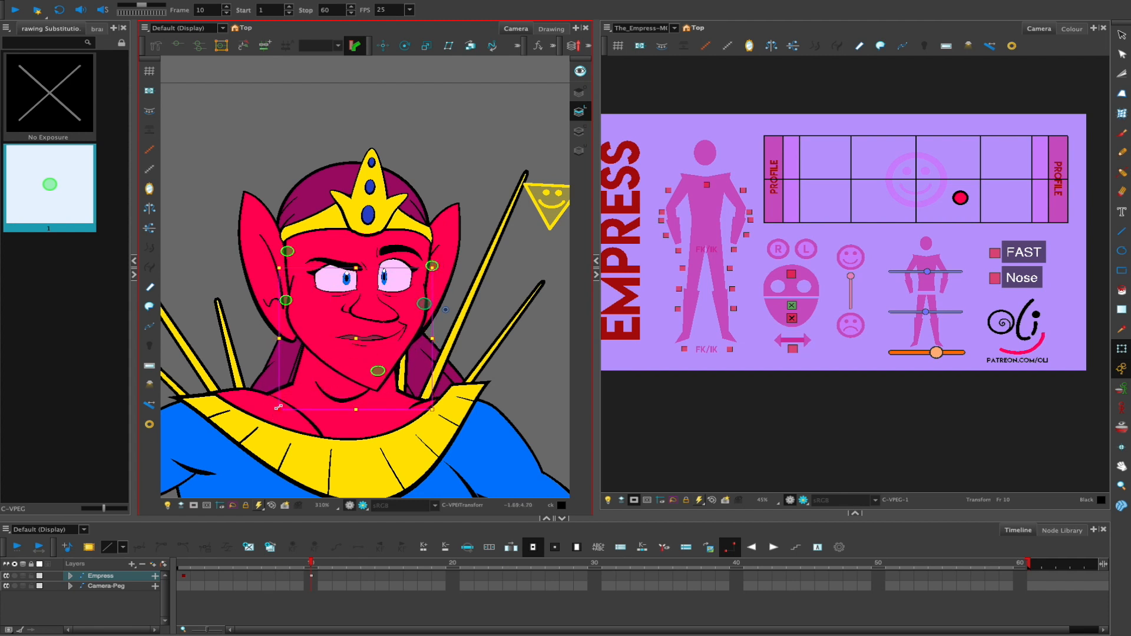
{"action": "key", "text": "ctrl+z"}
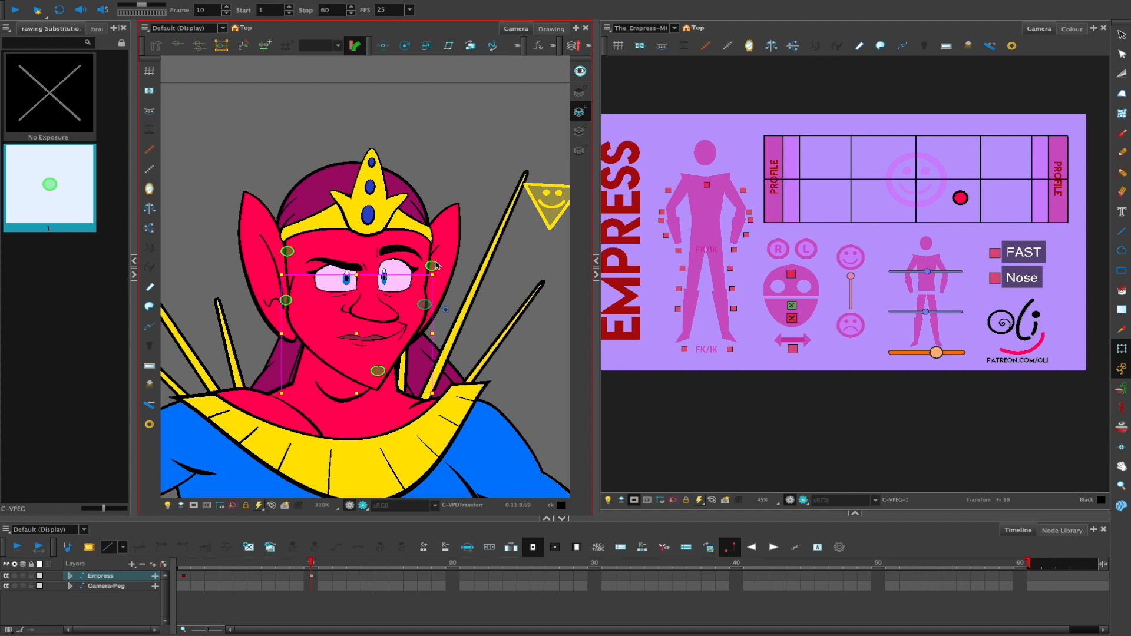
{"action": "left_click", "coordinate": [434, 265]}
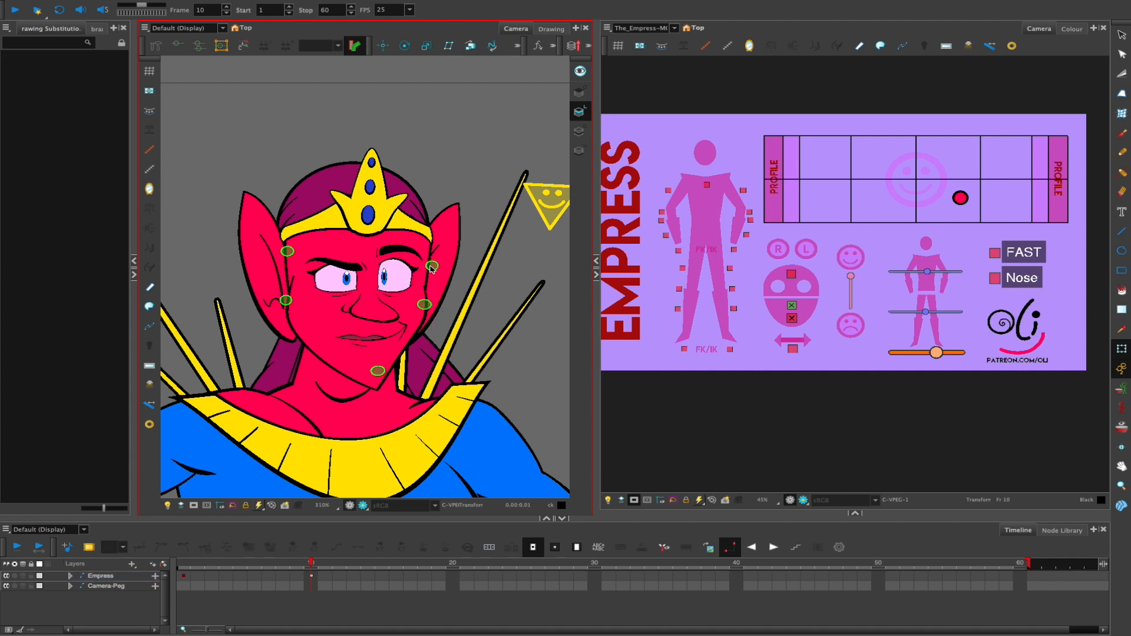
Try moving the upper-left face-shape control beside the temple, undo the move, and hide the face-shape controls
{"action": "left_click", "coordinate": [288, 252]}
{"action": "left_click_drag", "start_coordinate": [287, 254], "coordinate": [285, 255]}
{"action": "key", "text": "ctrl+z"}
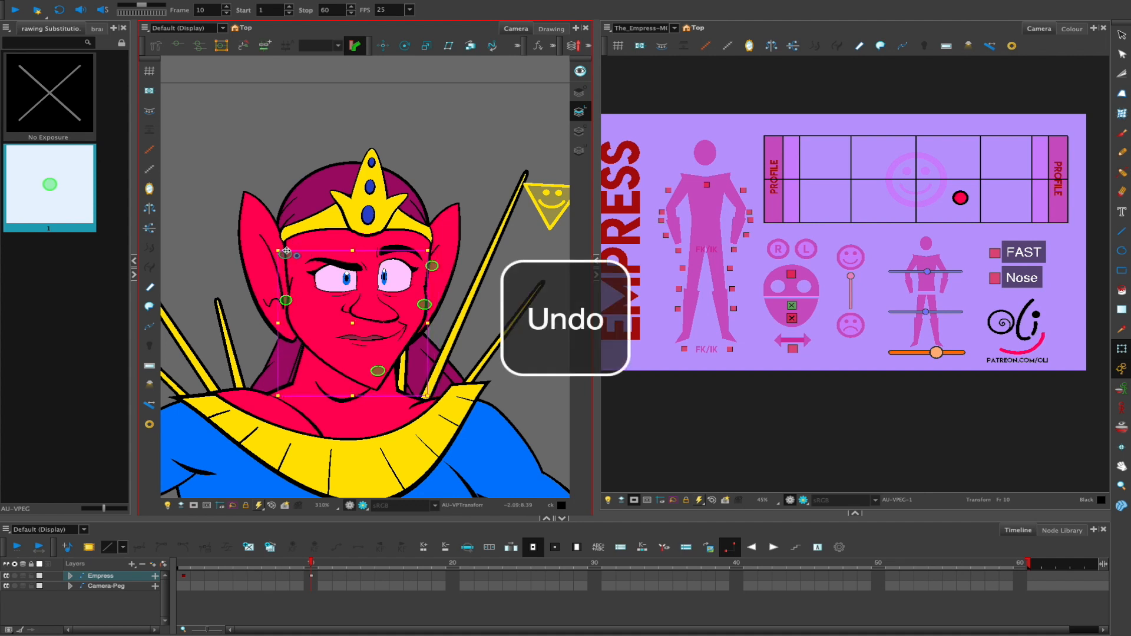
{"action": "left_click", "coordinate": [795, 306]}
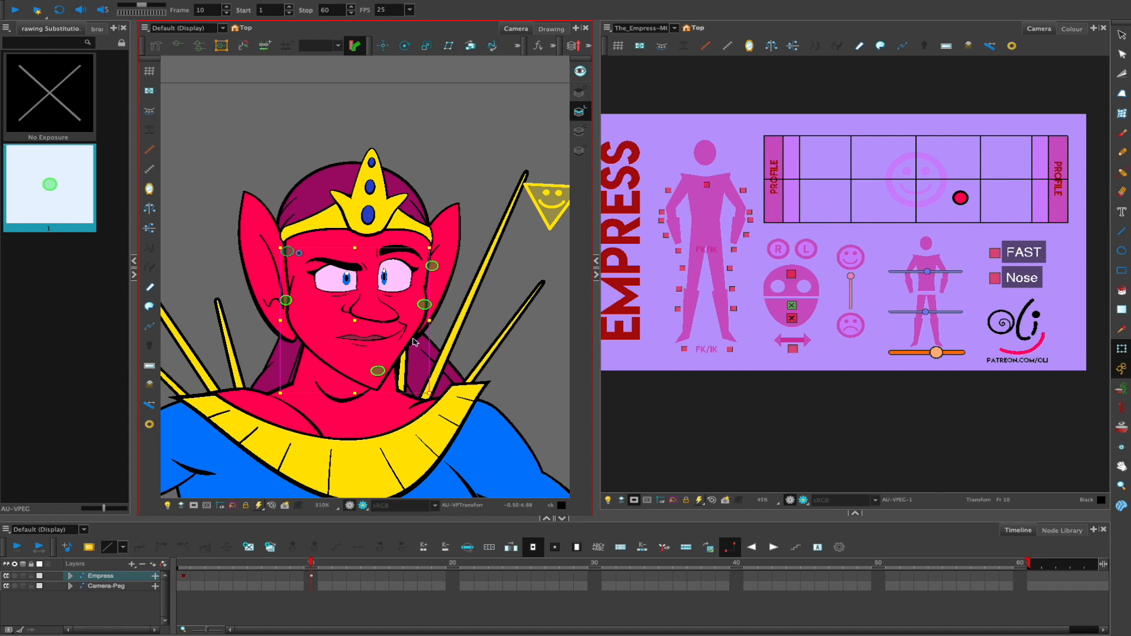
Show the mid-face diamond controls and try adjusting the ones at the mouth and both cheeks, undoing the mouth moves
{"action": "left_click", "coordinate": [789, 318]}
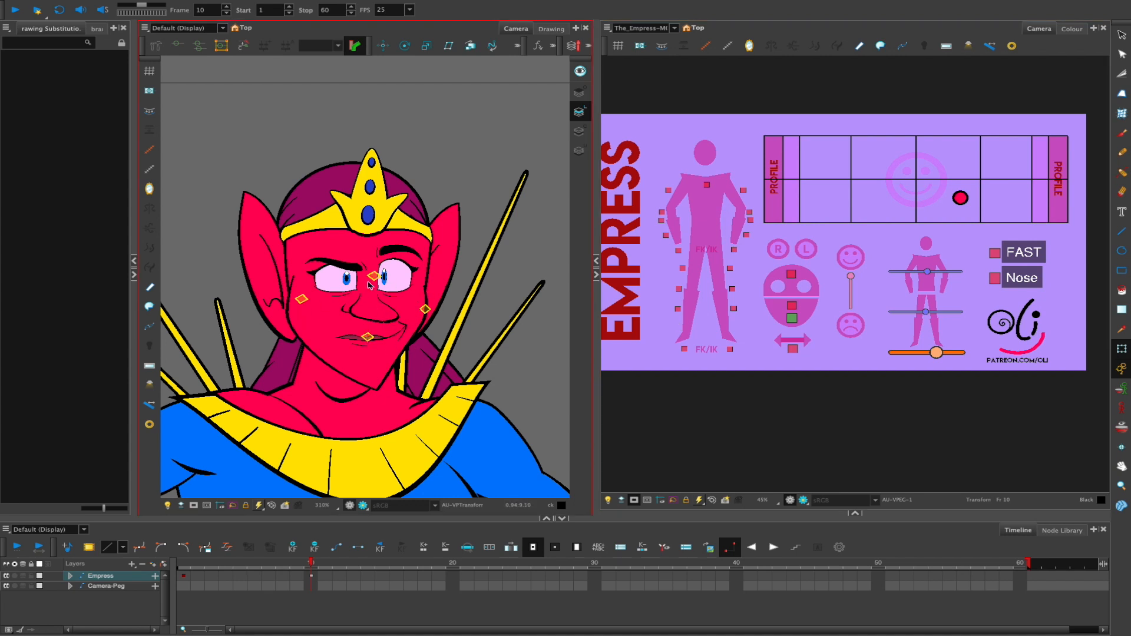
{"action": "left_click", "coordinate": [368, 338]}
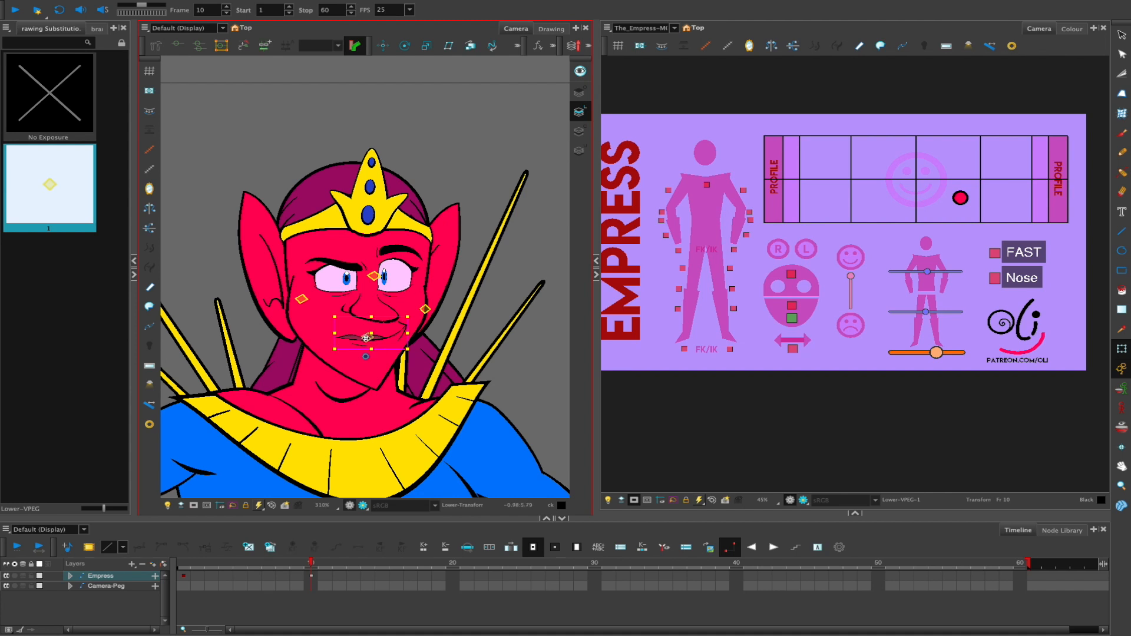
{"action": "mouse_move", "coordinate": [367, 339]}
{"action": "left_mouse_down"}
{"action": "mouse_move", "coordinate": [360, 346]}
{"action": "mouse_move", "coordinate": [372, 336]}
{"action": "left_mouse_up"}
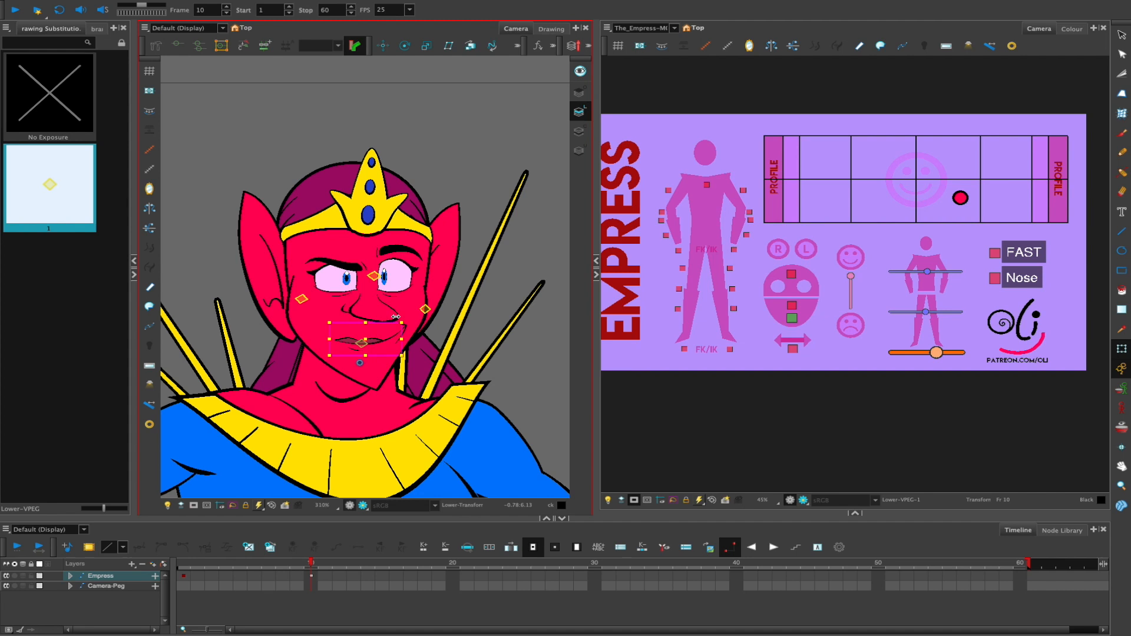
{"action": "key", "text": "ctrl+z"}
{"action": "key", "text": "ctrl+z"}
{"action": "left_click_drag", "start_coordinate": [426, 309], "coordinate": [422, 336]}
{"action": "mouse_move", "coordinate": [296, 301]}
{"action": "left_mouse_down"}
{"action": "mouse_move", "coordinate": [309, 306]}
{"action": "mouse_move", "coordinate": [299, 303]}
{"action": "left_mouse_up"}
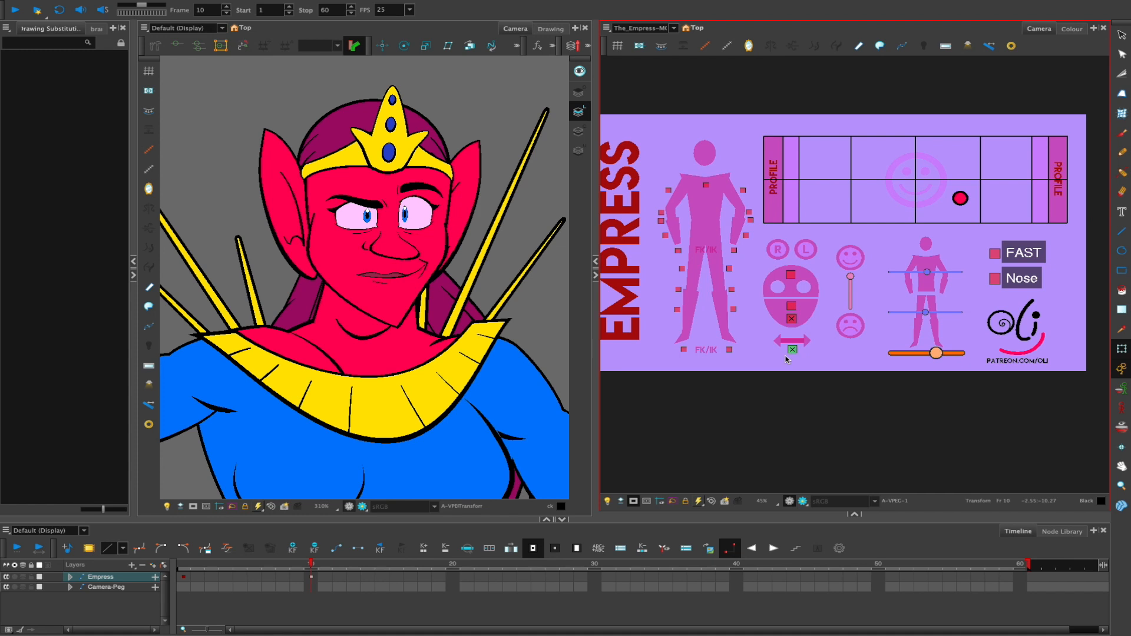
Turn the head closer to a front view by moving the head-turn point near the centre of the master controller's grid
{"action": "left_click_drag", "start_coordinate": [499, 271], "coordinate": [381, 286]}
{"action": "scroll", "coordinate": [448, 292], "scroll_direction": "down", "scroll_amount": 3}
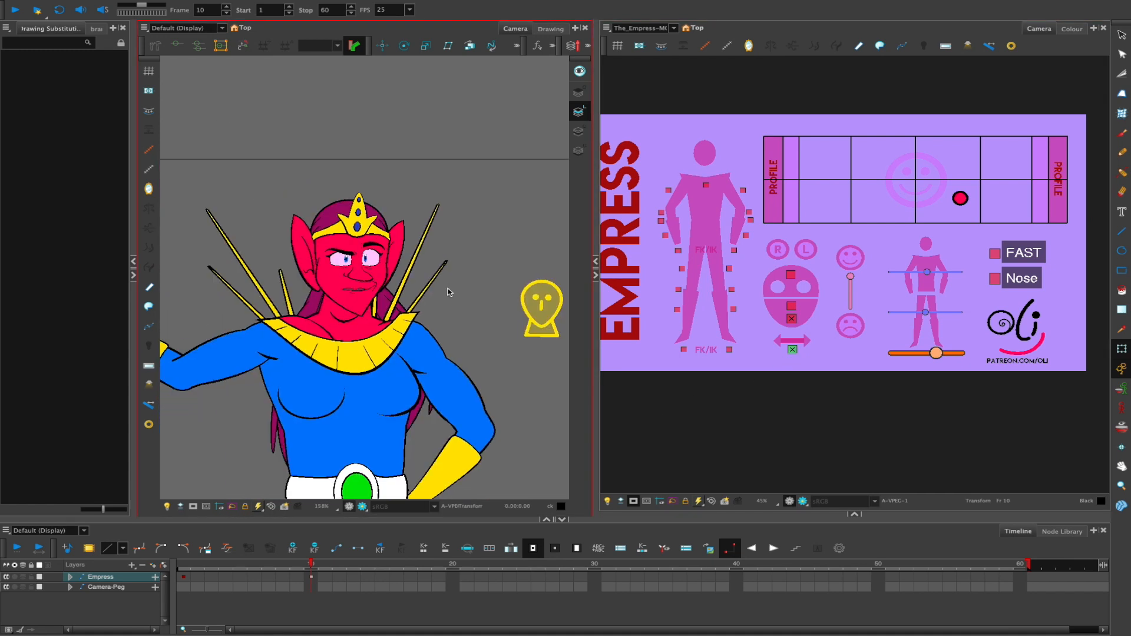
{"action": "left_click_drag", "start_coordinate": [407, 365], "coordinate": [365, 353]}
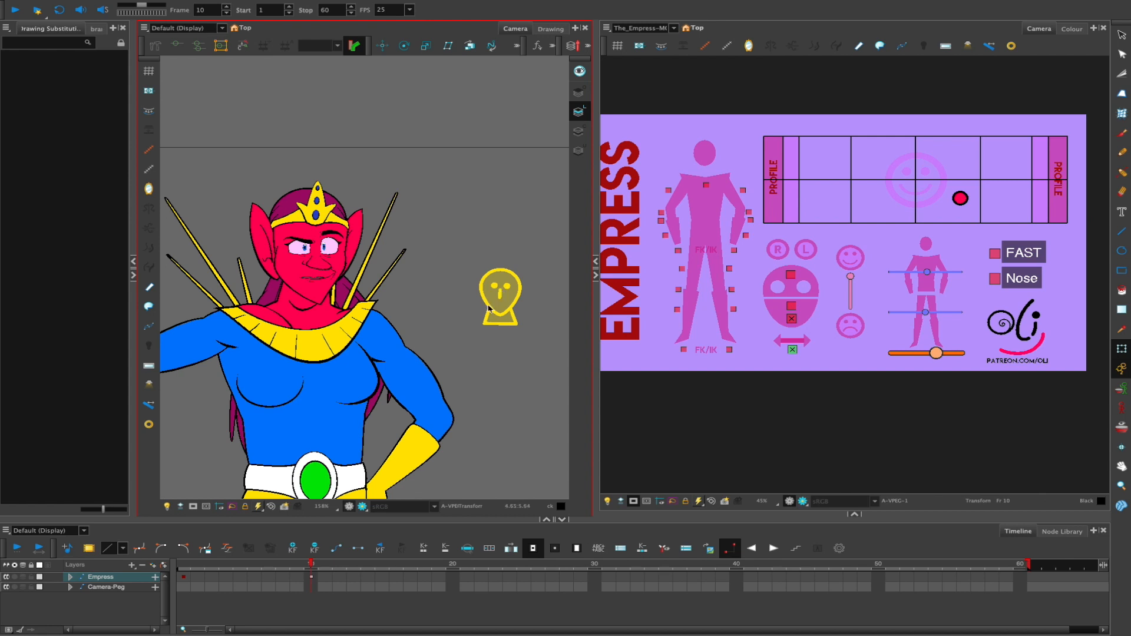
{"action": "left_click_drag", "start_coordinate": [961, 197], "coordinate": [928, 175]}
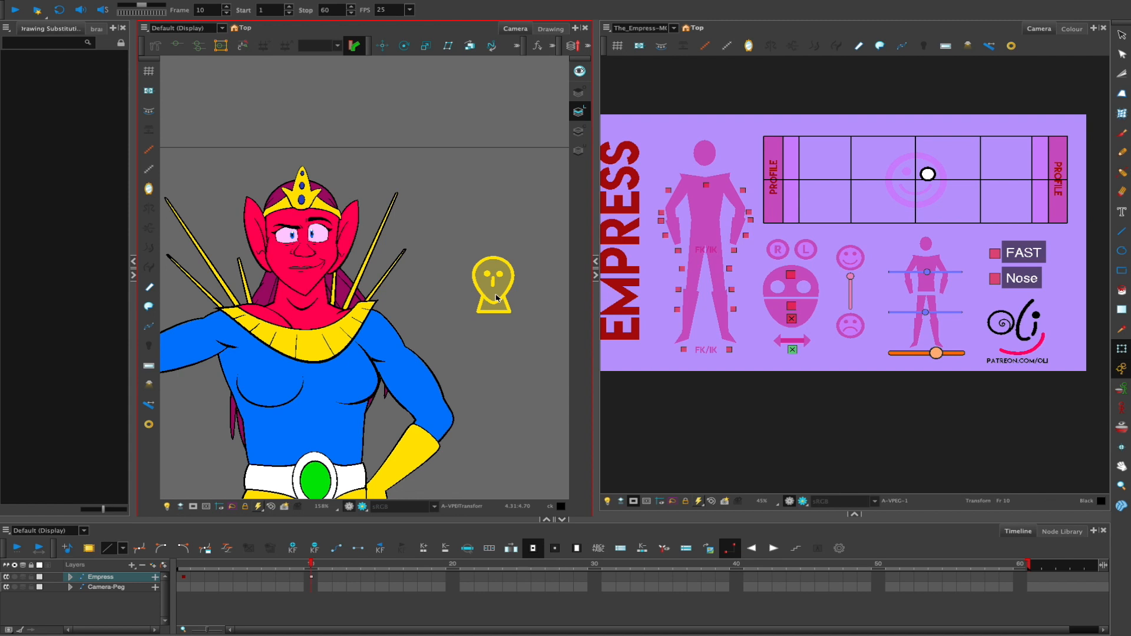
Select the yellow neck-move control, nudge the head left and right to leave it slightly to the right, and clear the selection
{"action": "left_click", "coordinate": [496, 297]}
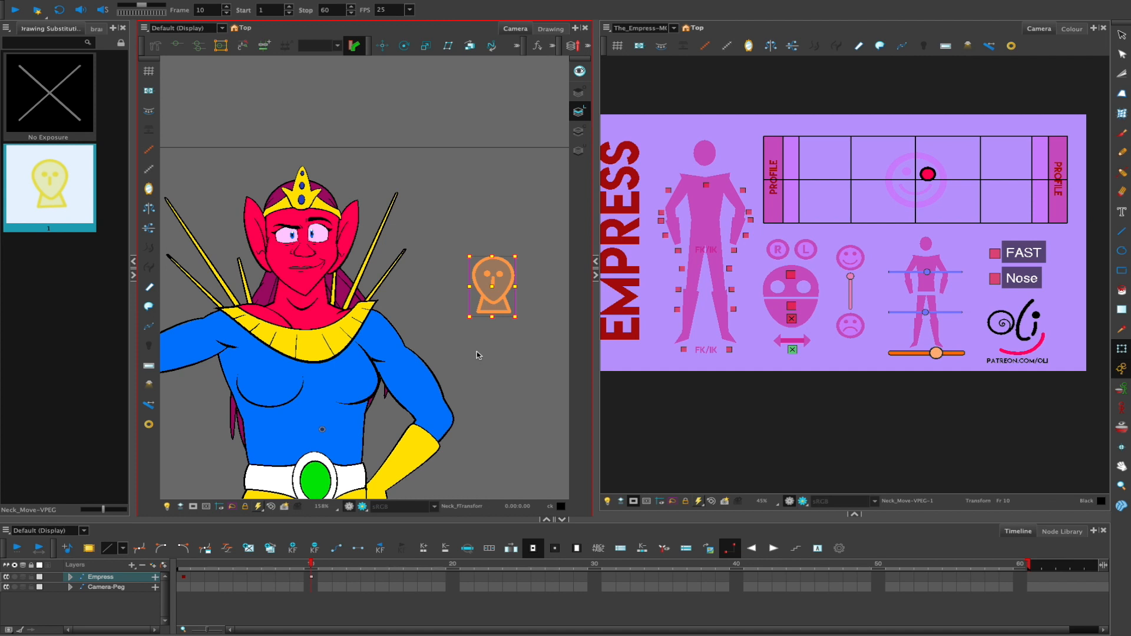
{"action": "left_click", "coordinate": [532, 263]}
{"action": "left_click", "coordinate": [505, 277]}
{"action": "key", "text": "Left"}
{"action": "key", "text": "Left"}
{"action": "key", "text": "Left"}
{"action": "key", "text": "Right"}
{"action": "key", "text": "Right"}
{"action": "key", "text": "Right"}
{"action": "key", "text": "Right"}
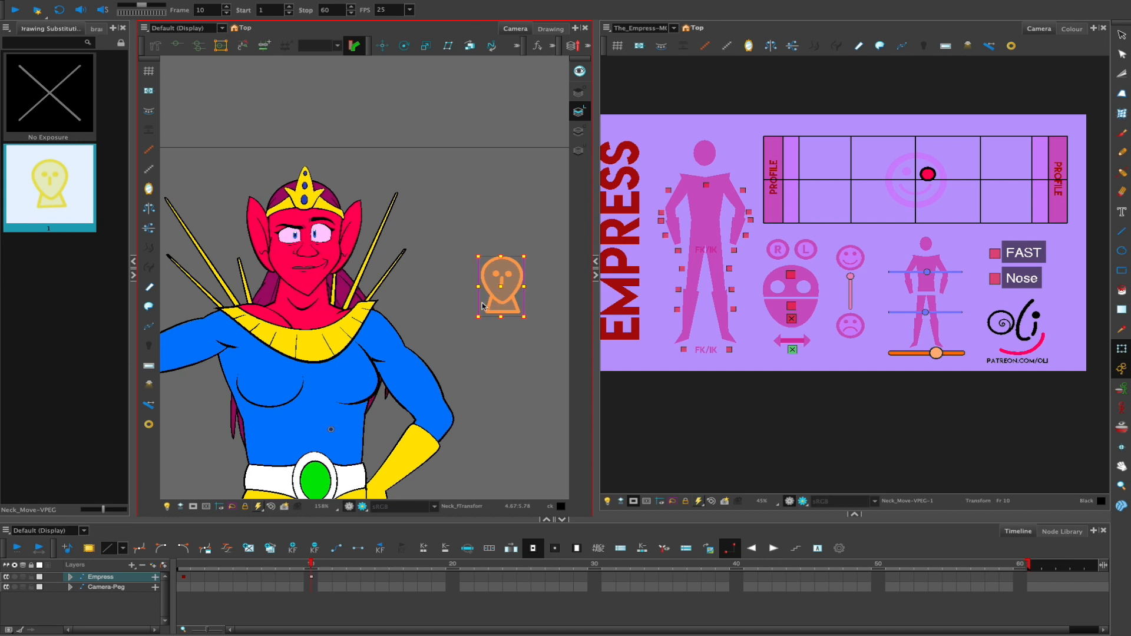
{"action": "key", "text": "Left"}
{"action": "key", "text": "Right"}
{"action": "key", "text": "Right"}
{"action": "left_click", "coordinate": [486, 375]}
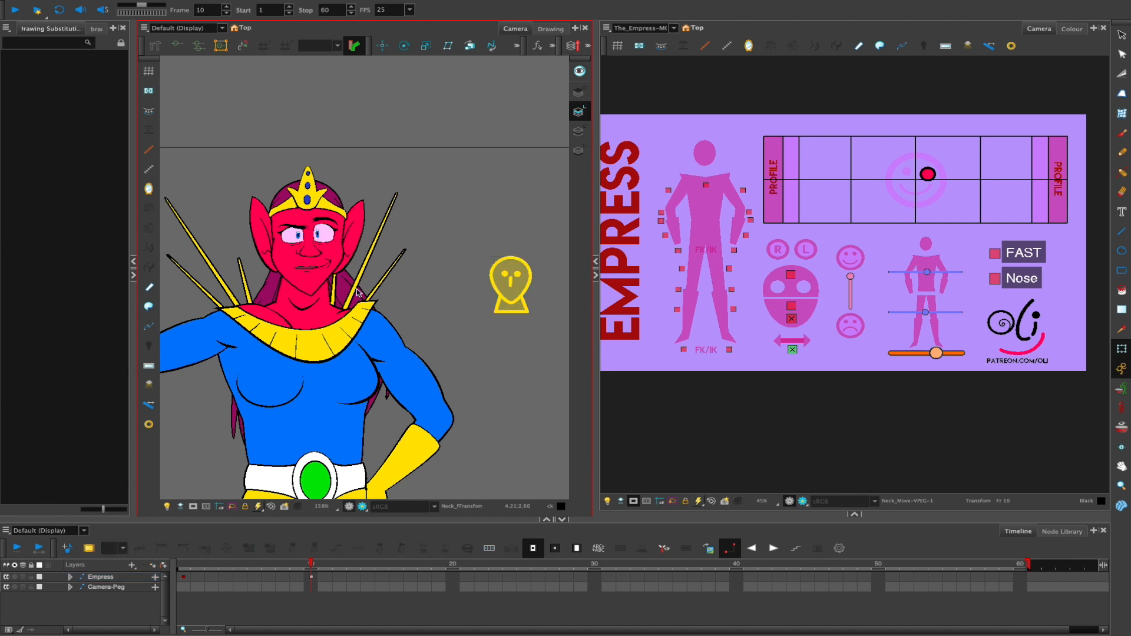
Turn the head further toward the right profile and slightly up with the head-turn point on the master controller's grid
{"action": "left_click", "coordinate": [934, 174]}
{"action": "left_click_drag", "start_coordinate": [934, 174], "coordinate": [980, 175]}
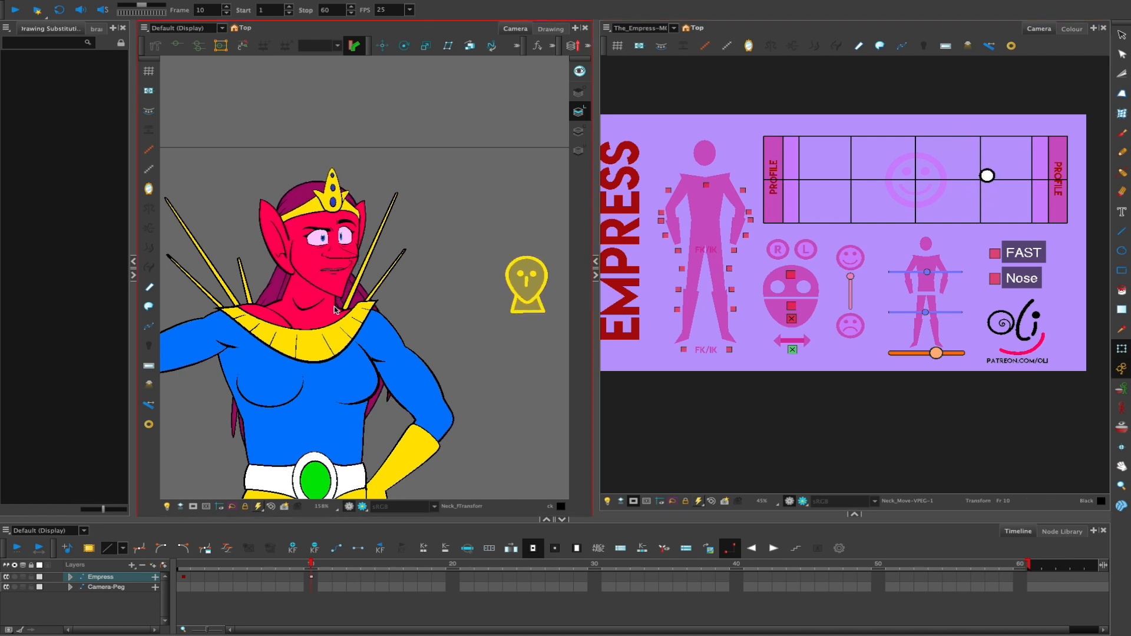
{"action": "left_click_drag", "start_coordinate": [978, 173], "coordinate": [970, 161]}
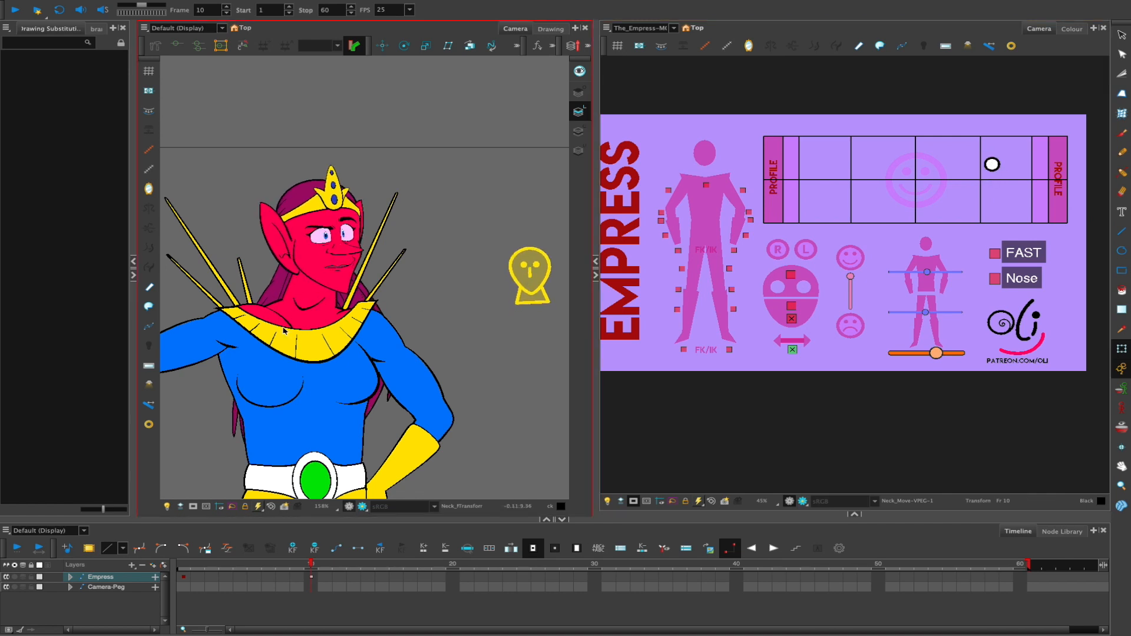
Select the yellow neck-move control, nudge the head back to the left, and hide the neck control
{"action": "left_click", "coordinate": [517, 275]}
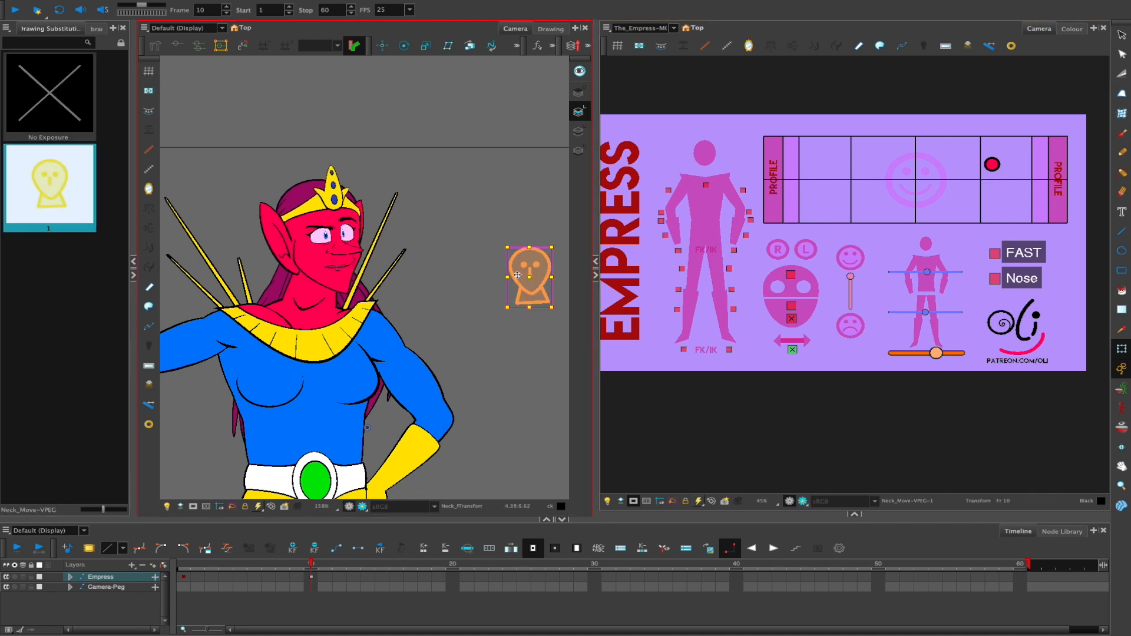
{"action": "key", "text": "Left"}
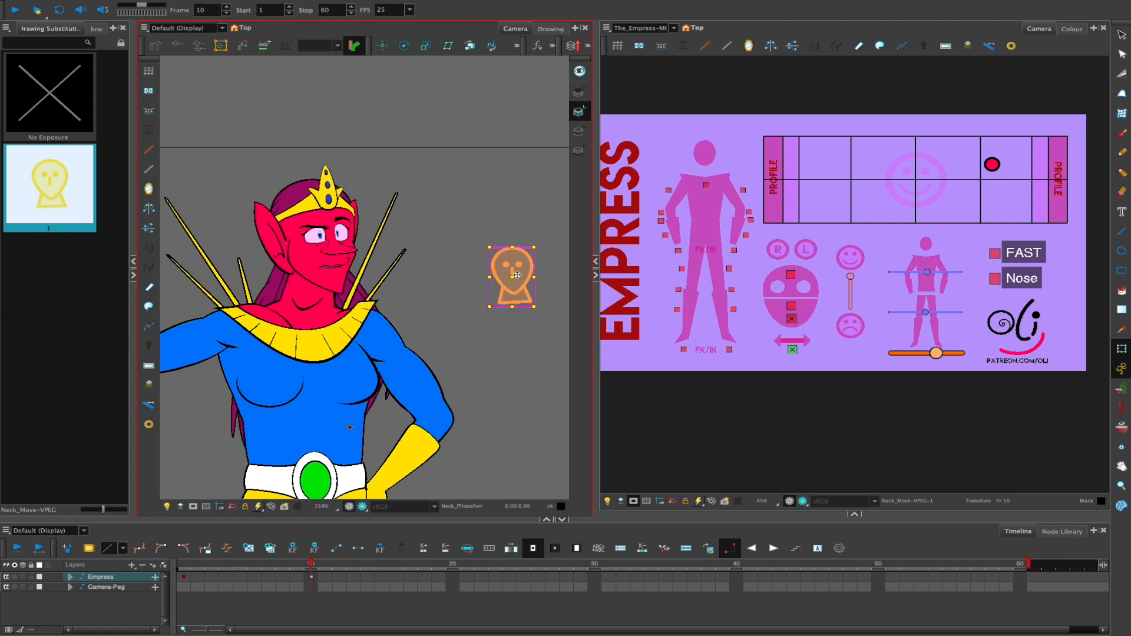
{"action": "key", "text": "Left"}
{"action": "key", "text": "Left"}
{"action": "key", "text": "Left"}
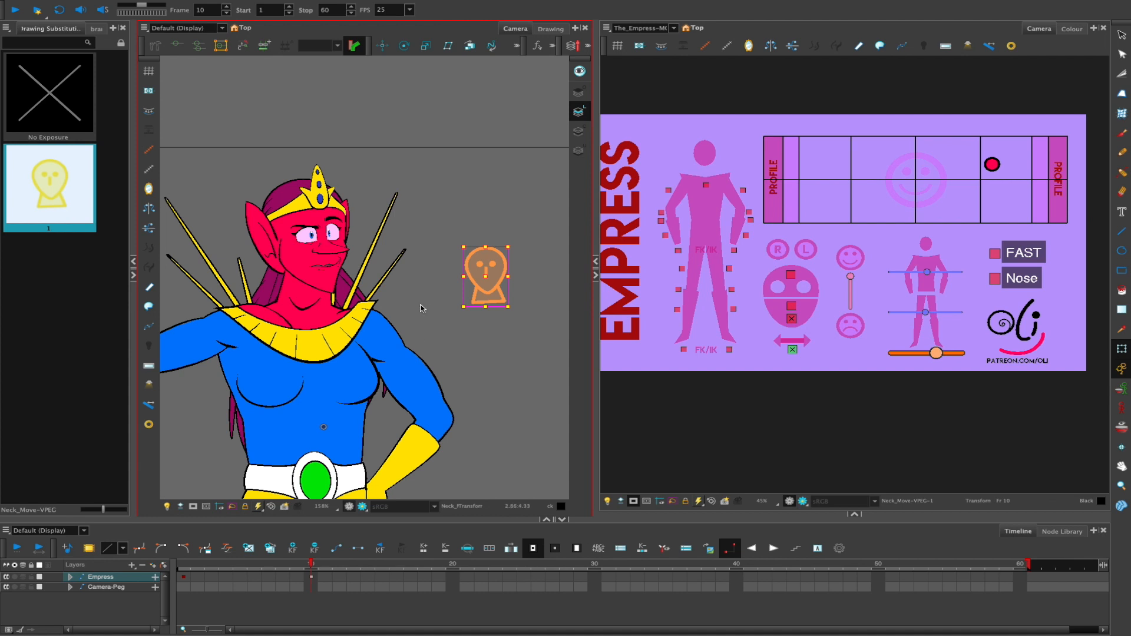
{"action": "left_click_drag", "start_coordinate": [412, 302], "coordinate": [446, 361]}
{"action": "left_click", "coordinate": [793, 352]}
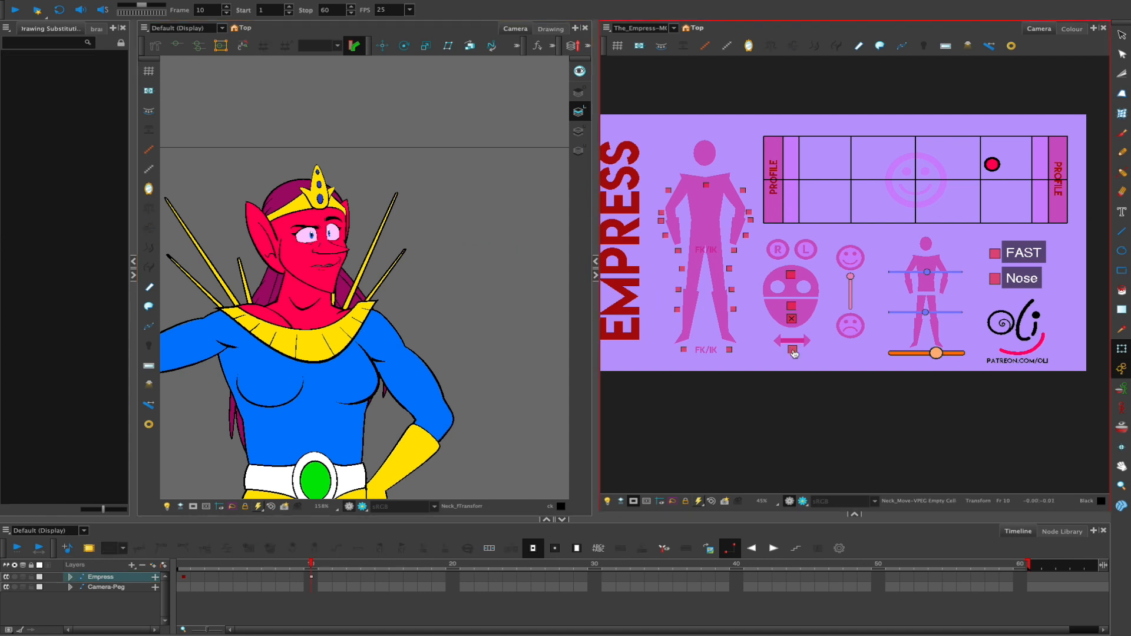
Lower the mouth-expression slider from the smiley to the sad face
{"action": "key", "text": "space"}
{"action": "left_click_drag", "start_coordinate": [465, 329], "coordinate": [461, 271]}
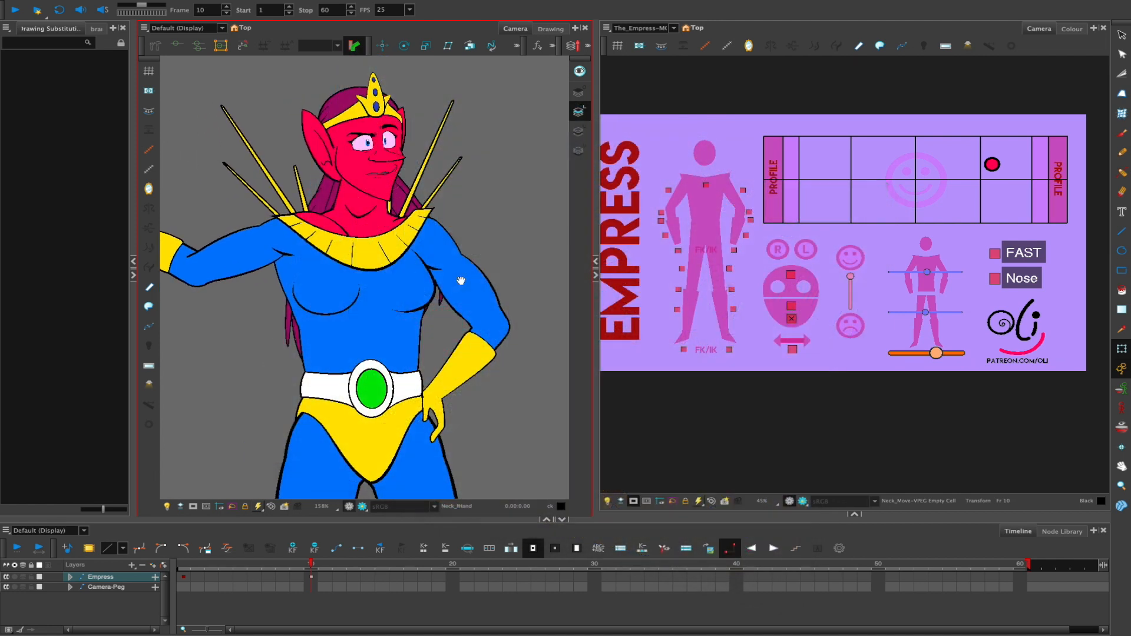
{"action": "left_click", "coordinate": [853, 277]}
{"action": "left_click", "coordinate": [853, 277]}
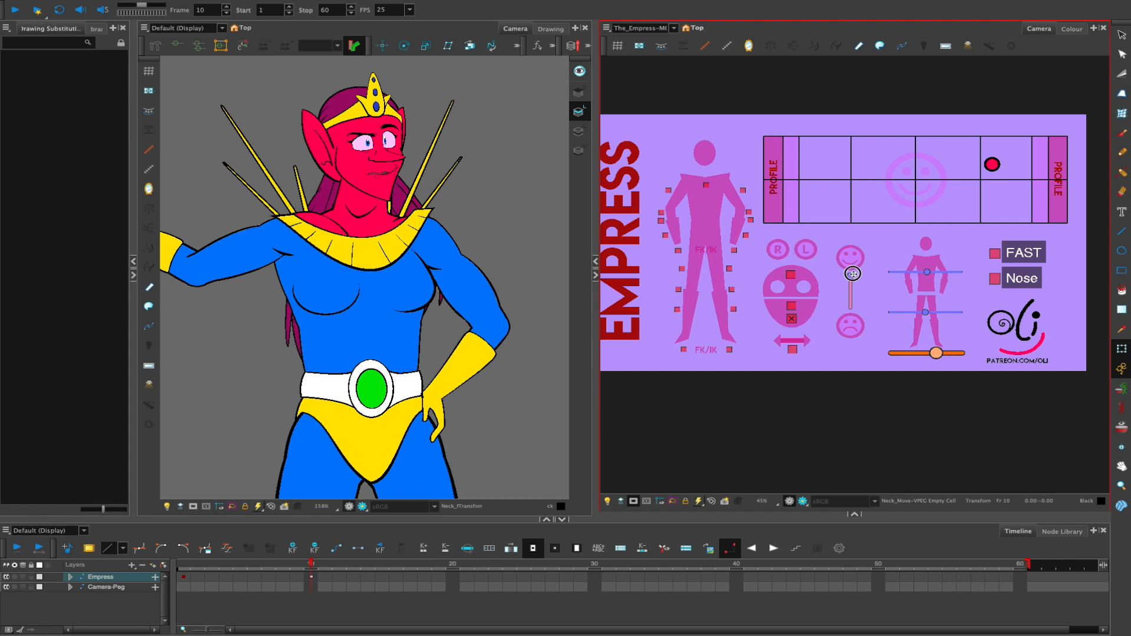
{"action": "left_click_drag", "start_coordinate": [851, 277], "coordinate": [850, 308]}
{"action": "scroll", "coordinate": [494, 242], "scroll_direction": "up", "scroll_amount": 3}
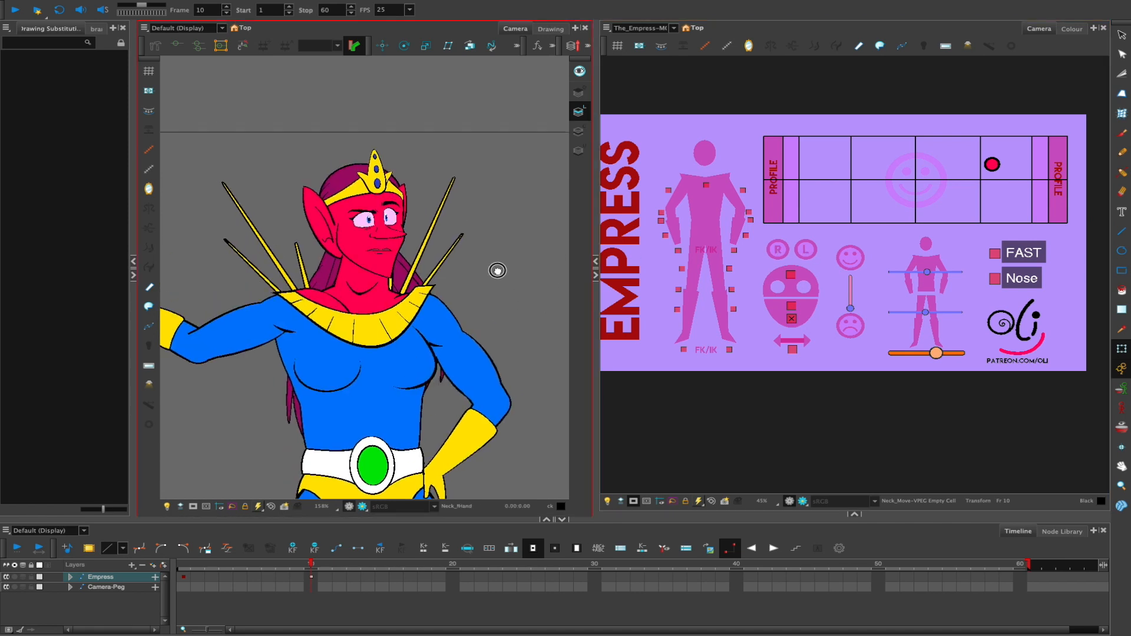
Examine the R and L wave controls beside the back hair they affect
{"action": "left_click", "coordinate": [780, 246]}
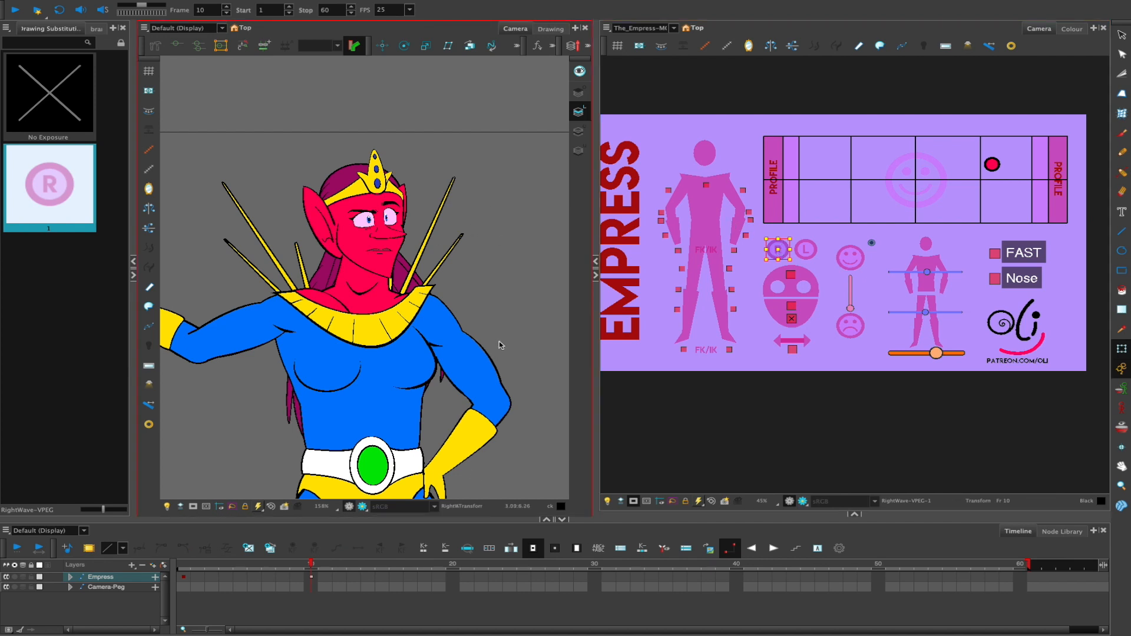
{"action": "left_click", "coordinate": [801, 252]}
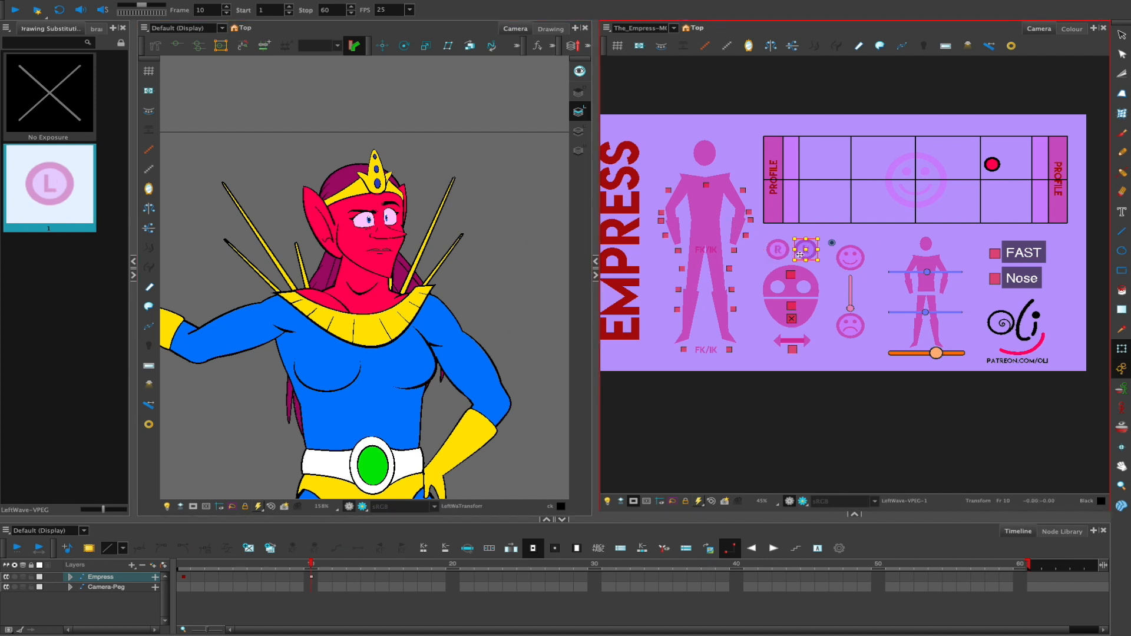
{"action": "left_click", "coordinate": [408, 270]}
{"action": "left_click_drag", "start_coordinate": [482, 228], "coordinate": [538, 198]}
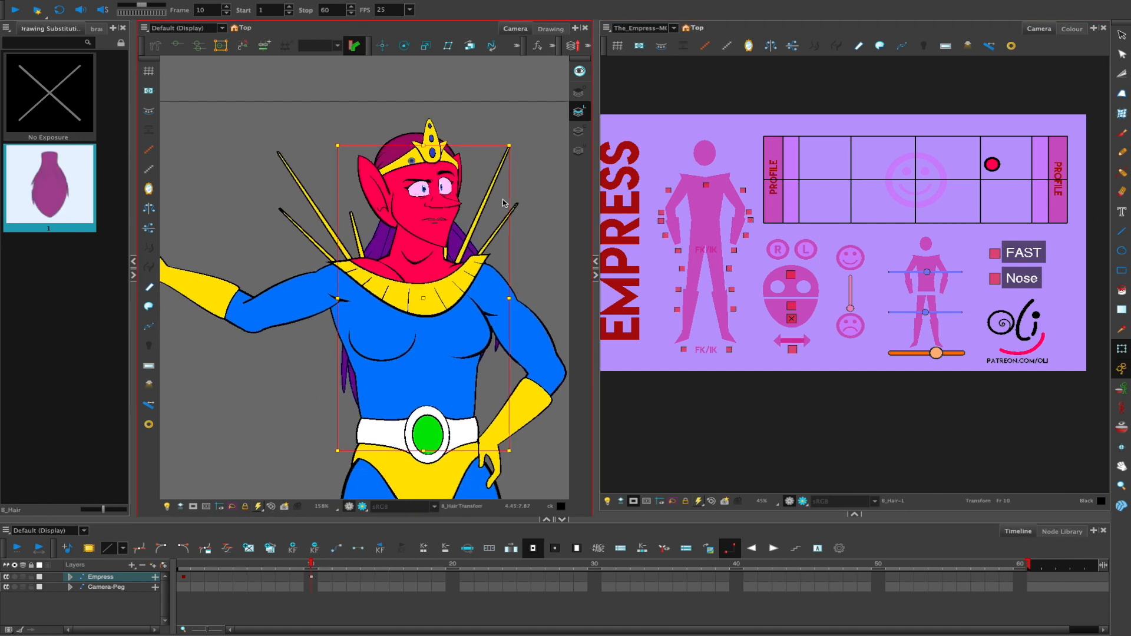
{"action": "left_click", "coordinate": [519, 175]}
Show the back hair's deformation controls, swing the hair tip out to the left behind the raised arm, and hide the controls
{"action": "left_click", "coordinate": [454, 239]}
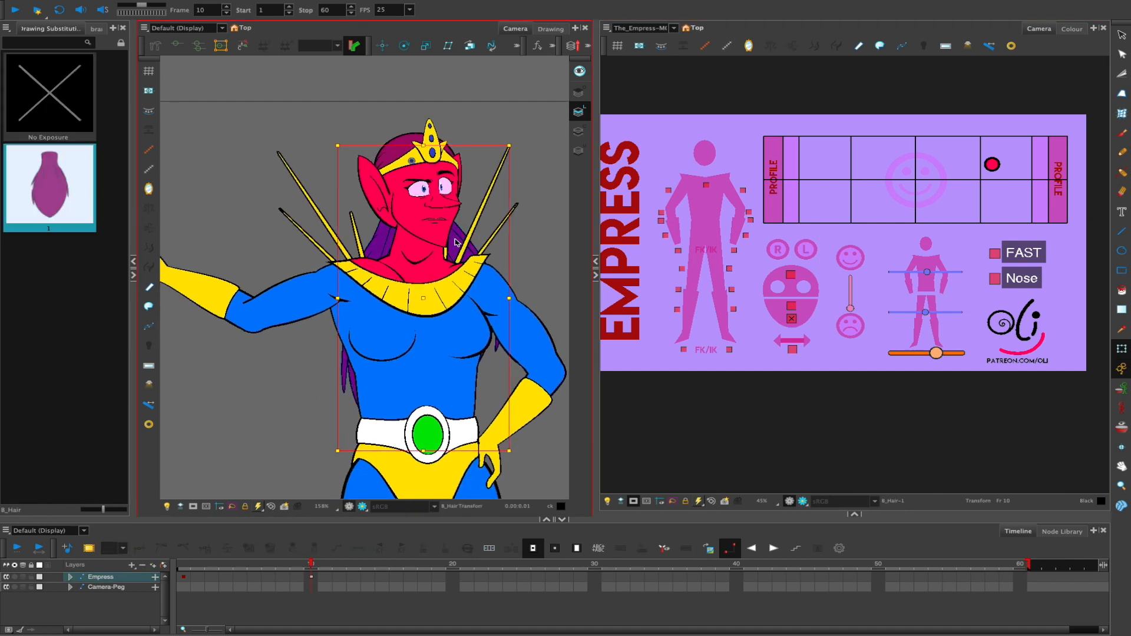
{"action": "key", "text": "shift+F11"}
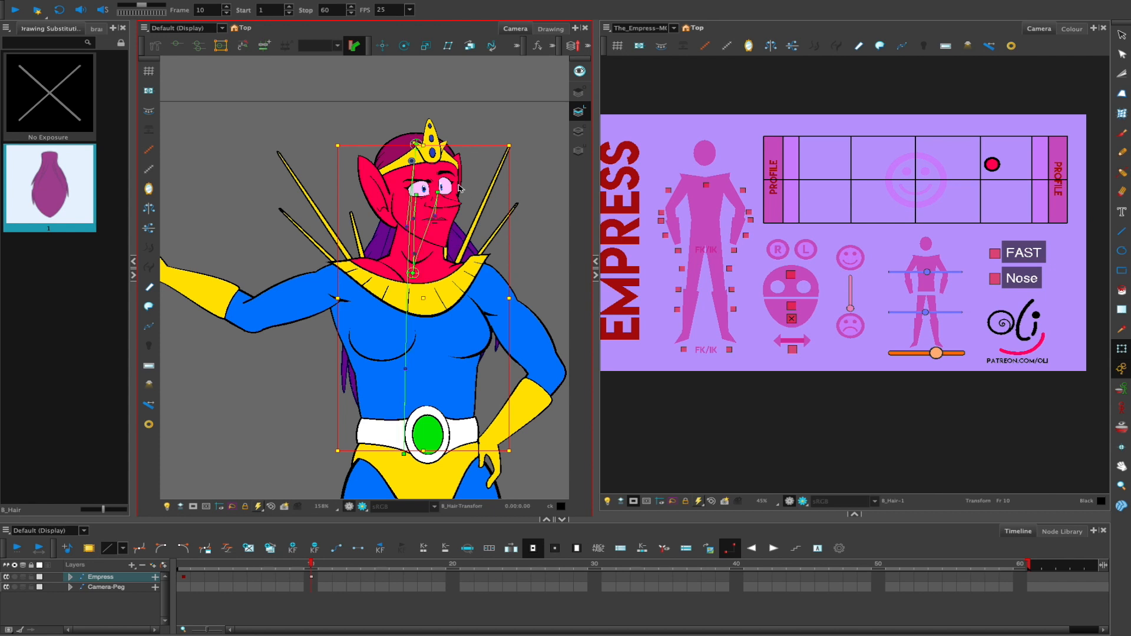
{"action": "left_click", "coordinate": [538, 223]}
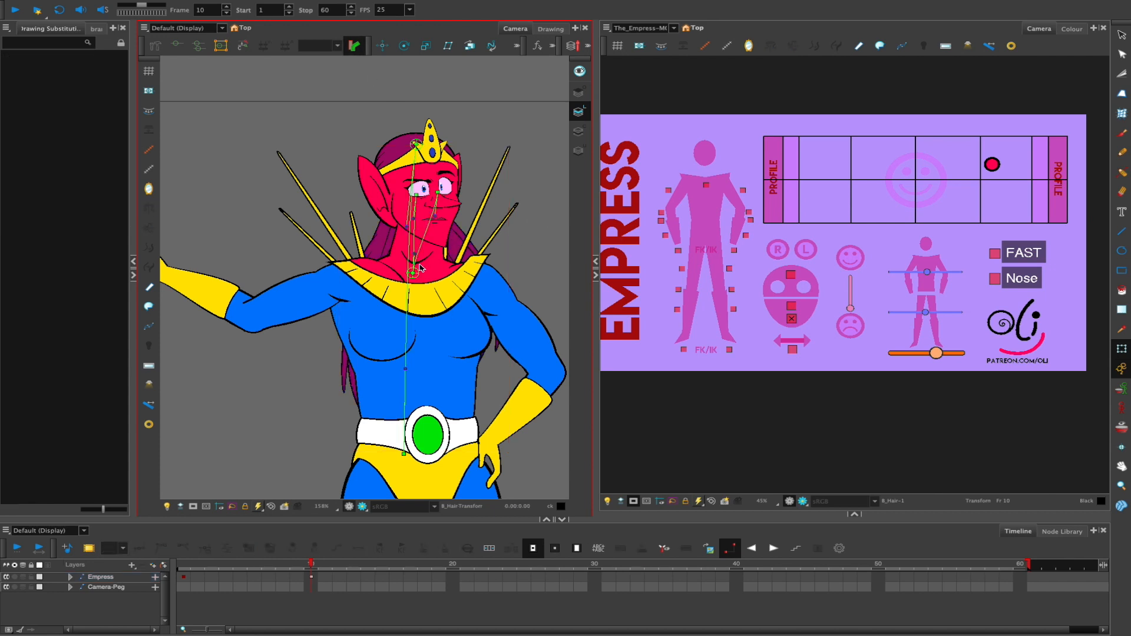
{"action": "left_click_drag", "start_coordinate": [405, 454], "coordinate": [226, 385]}
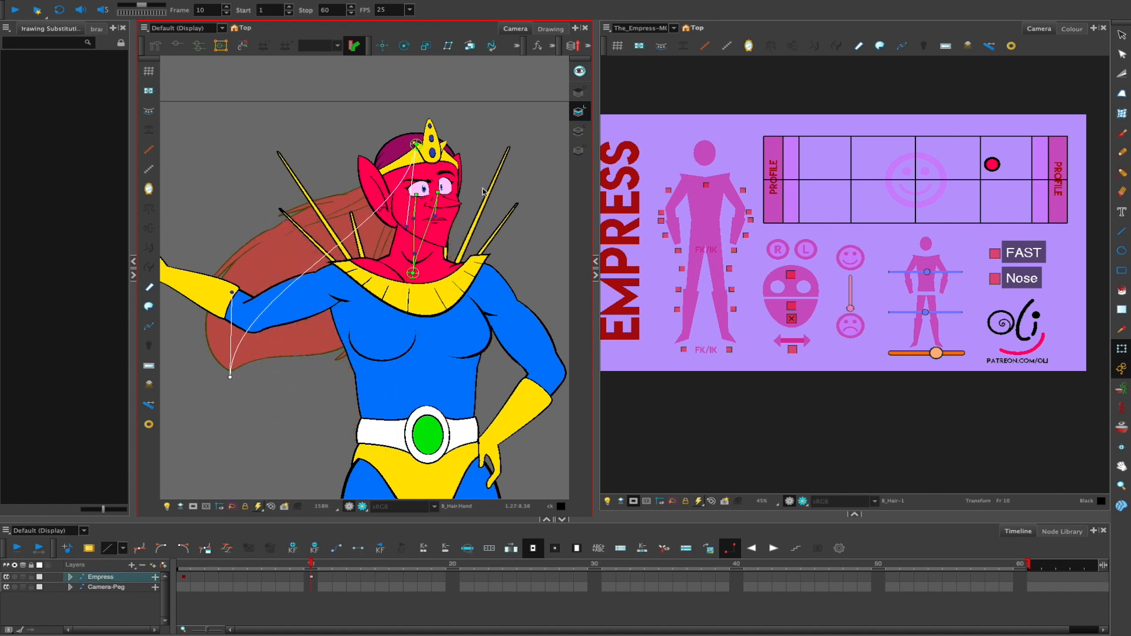
{"action": "left_click", "coordinate": [478, 170]}
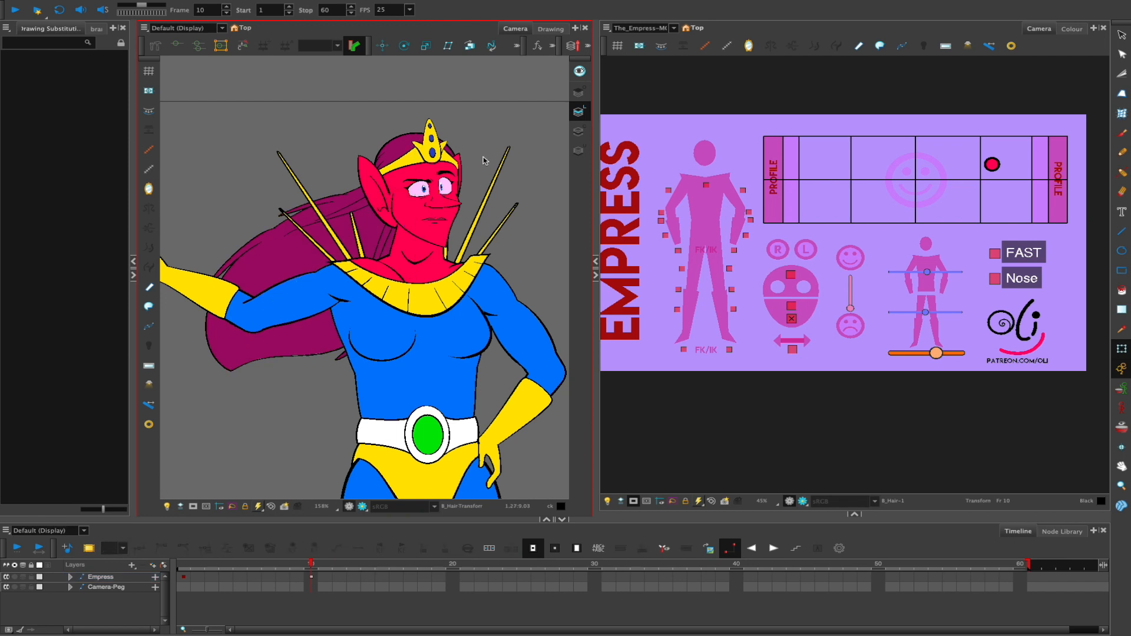
Select the R and L wave controls together and shift them to the right to reshape the hair's wave
{"action": "left_click_drag", "start_coordinate": [395, 247], "coordinate": [426, 255]}
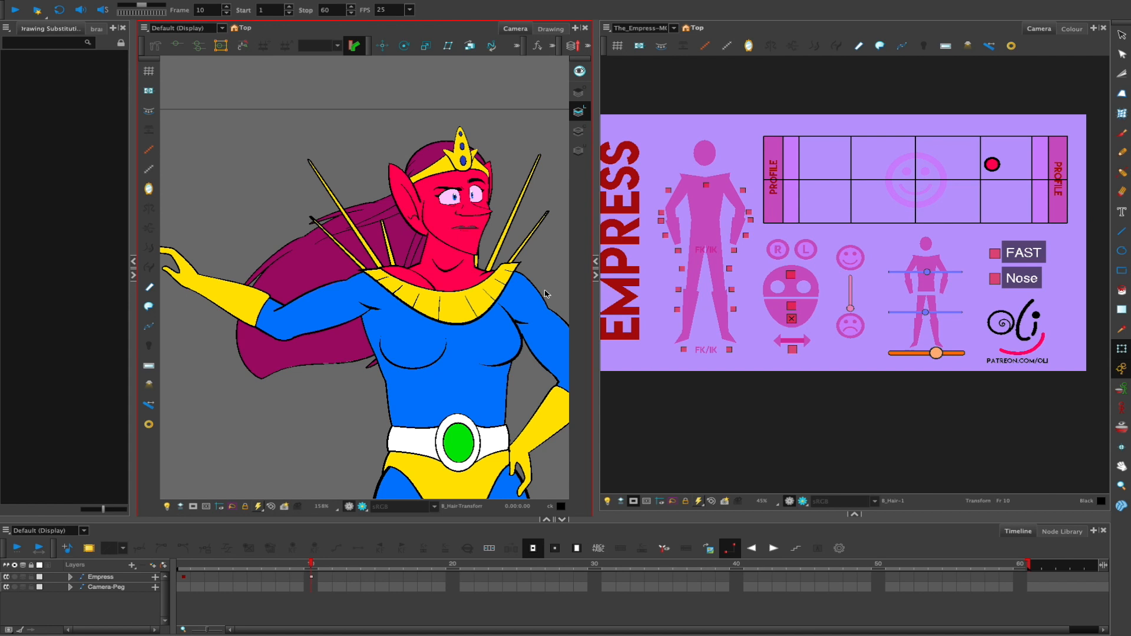
{"action": "left_click", "coordinate": [778, 251]}
{"action": "left_click", "coordinate": [807, 251], "text": "shift"}
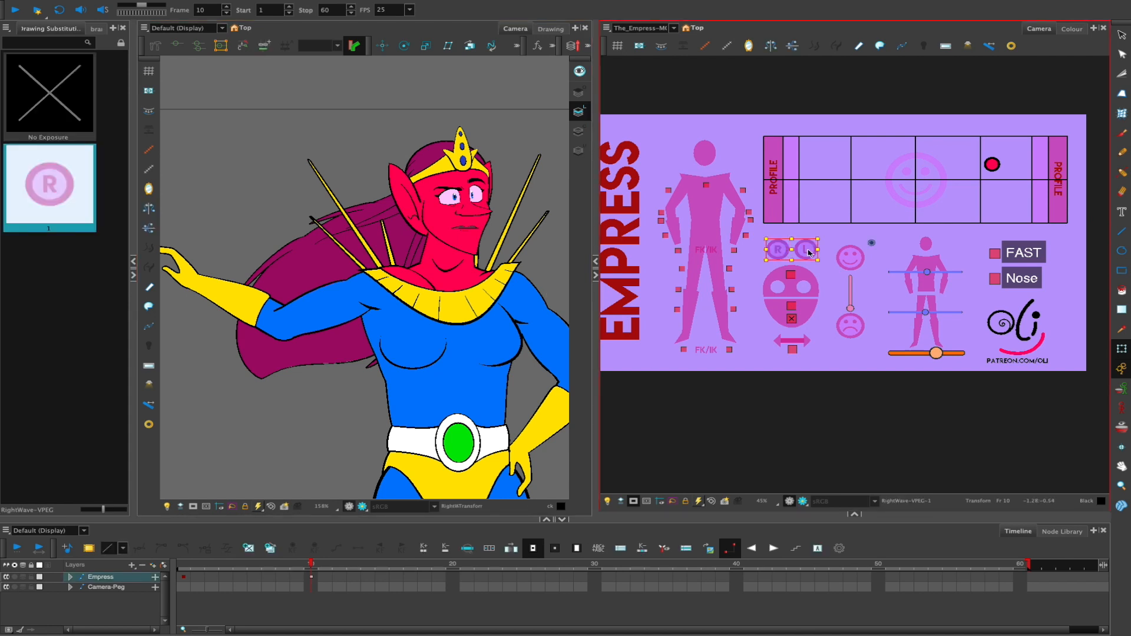
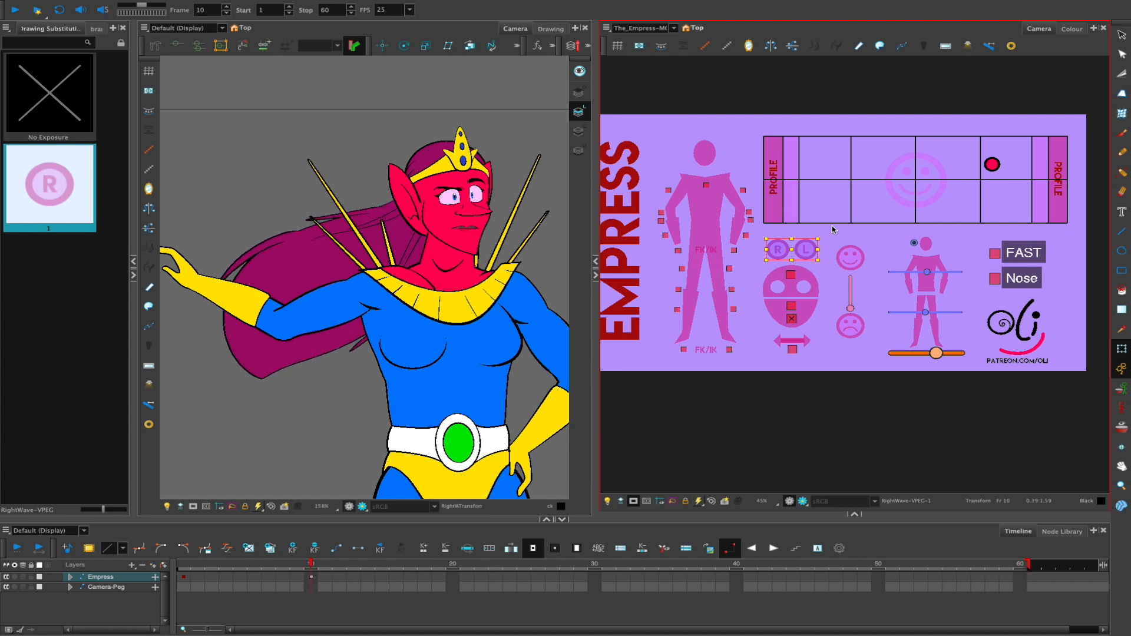
Add keyframes to the Empress layer at frames 10 and 19
{"action": "left_click", "coordinate": [284, 578]}
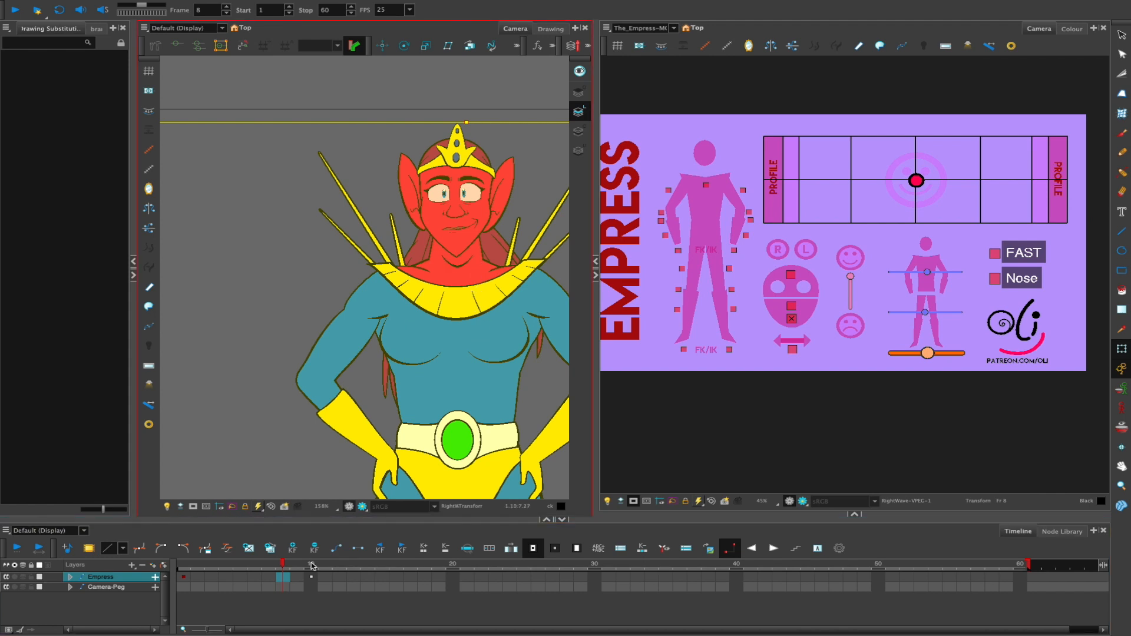
{"action": "left_click", "coordinate": [310, 567]}
{"action": "left_click", "coordinate": [441, 578]}
{"action": "left_click", "coordinate": [294, 548]}
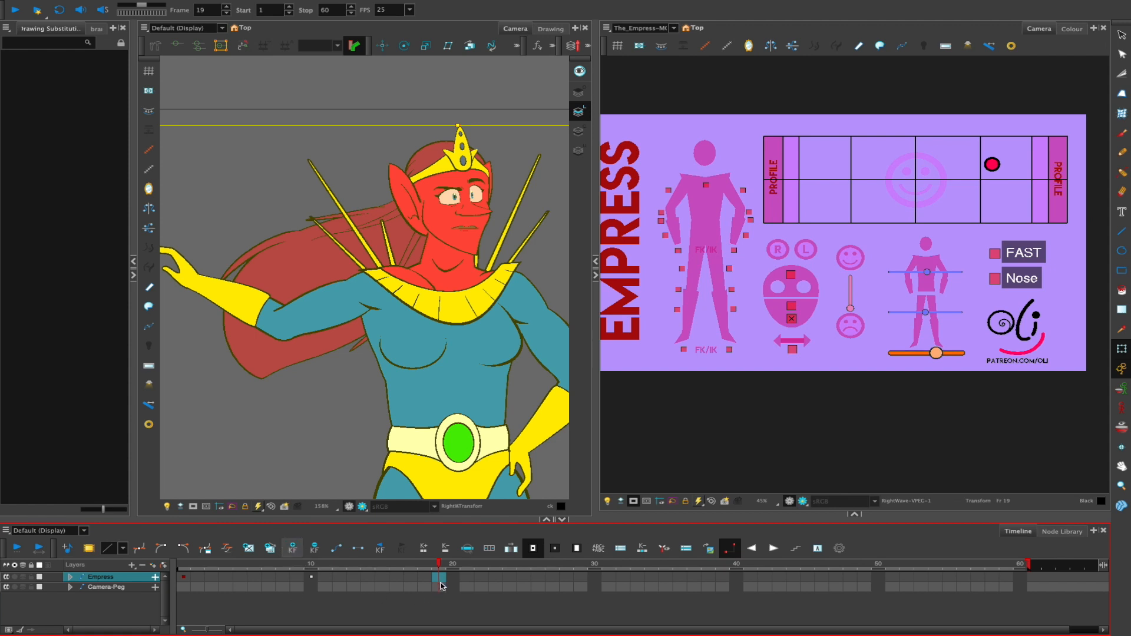
{"action": "left_click", "coordinate": [310, 578]}
{"action": "left_click", "coordinate": [293, 549]}
{"action": "left_click", "coordinate": [439, 578]}
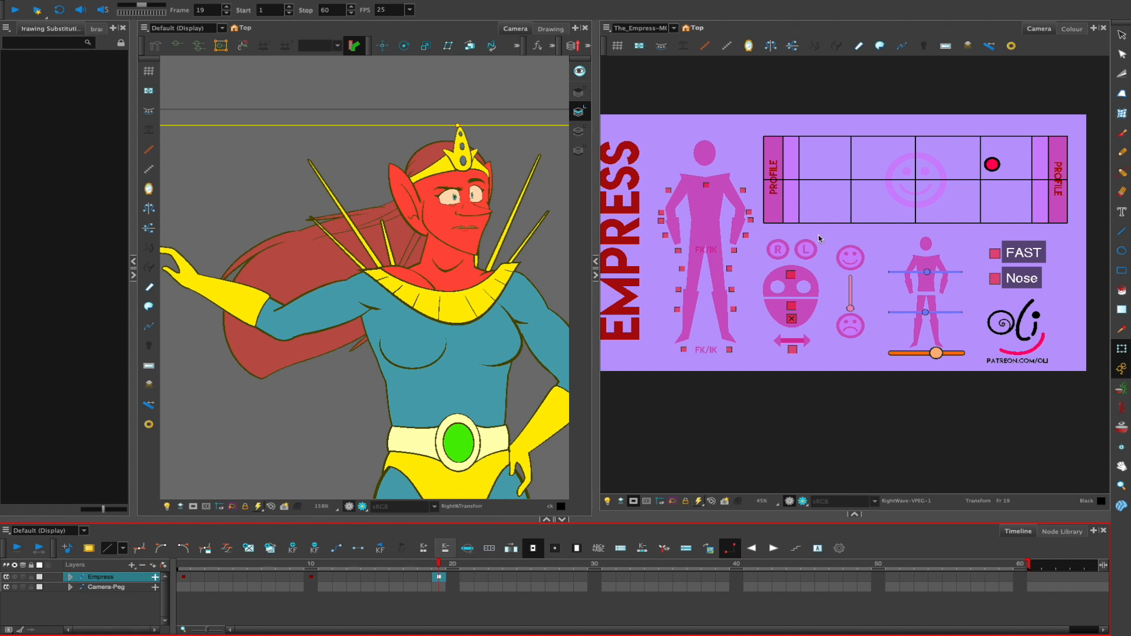
Select the R and L wave controls at frame 19 and nudge them further right to advance the hair's wave
{"action": "left_click", "coordinate": [789, 250]}
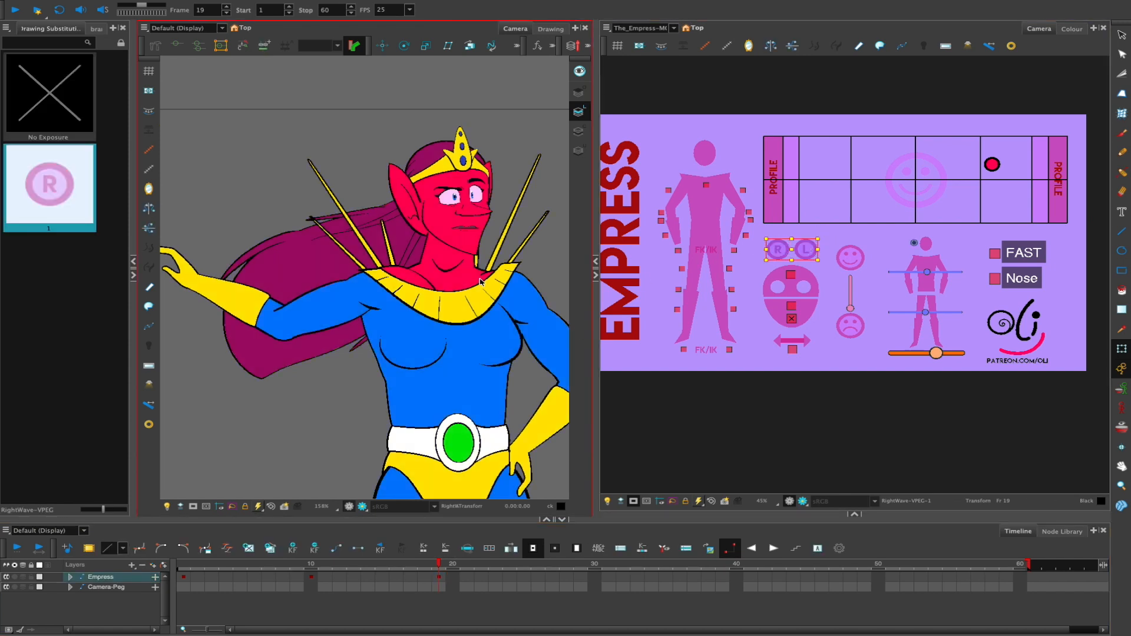
{"action": "key", "text": "ctrl+z"}
{"action": "key", "text": "ctrl+z"}
{"action": "key", "text": "ctrl+z"}
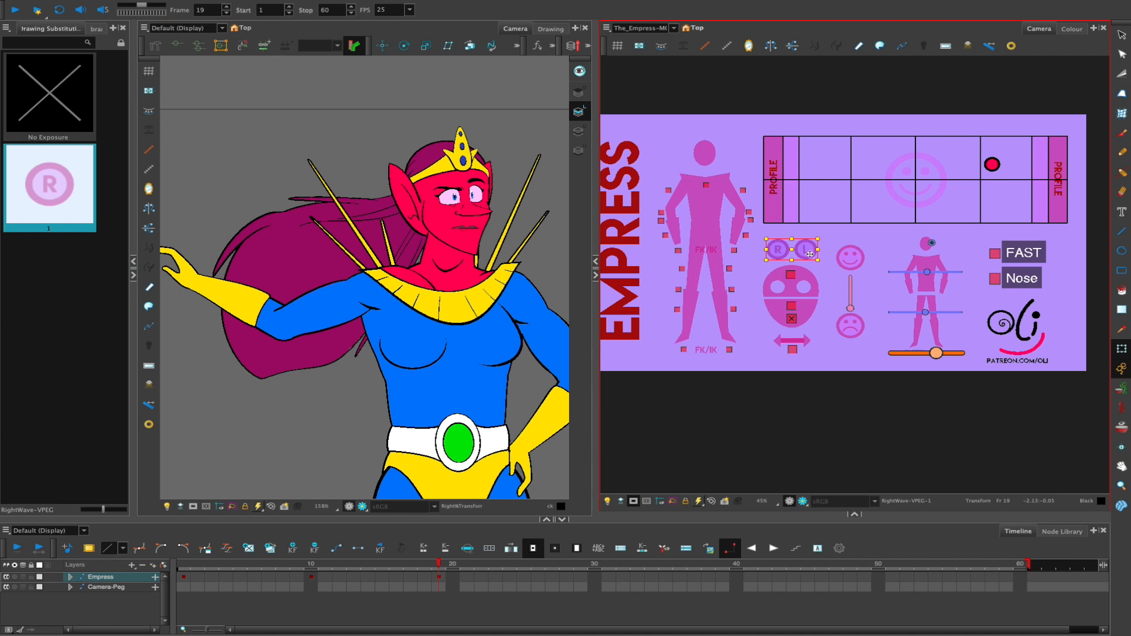
{"action": "key", "text": "ctrl+z"}
{"action": "key", "text": "ctrl+z"}
{"action": "key", "text": "ctrl+z"}
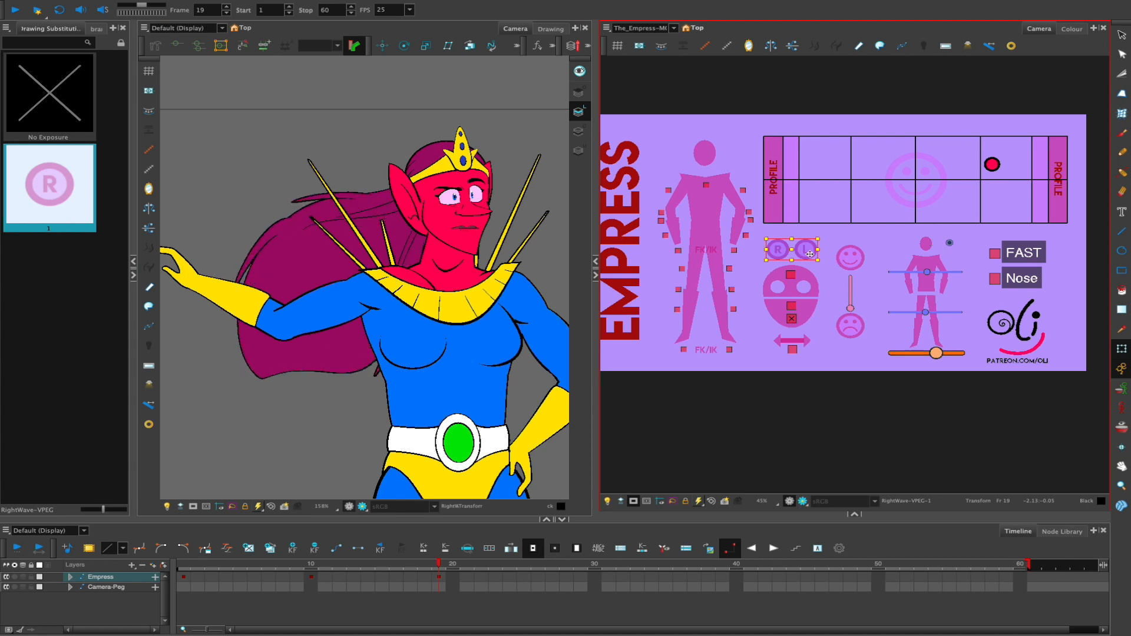
Set motion interpolation between the Empress keyframes at frames 10 and 19 and scrub through the frames
{"action": "left_click", "coordinate": [396, 577]}
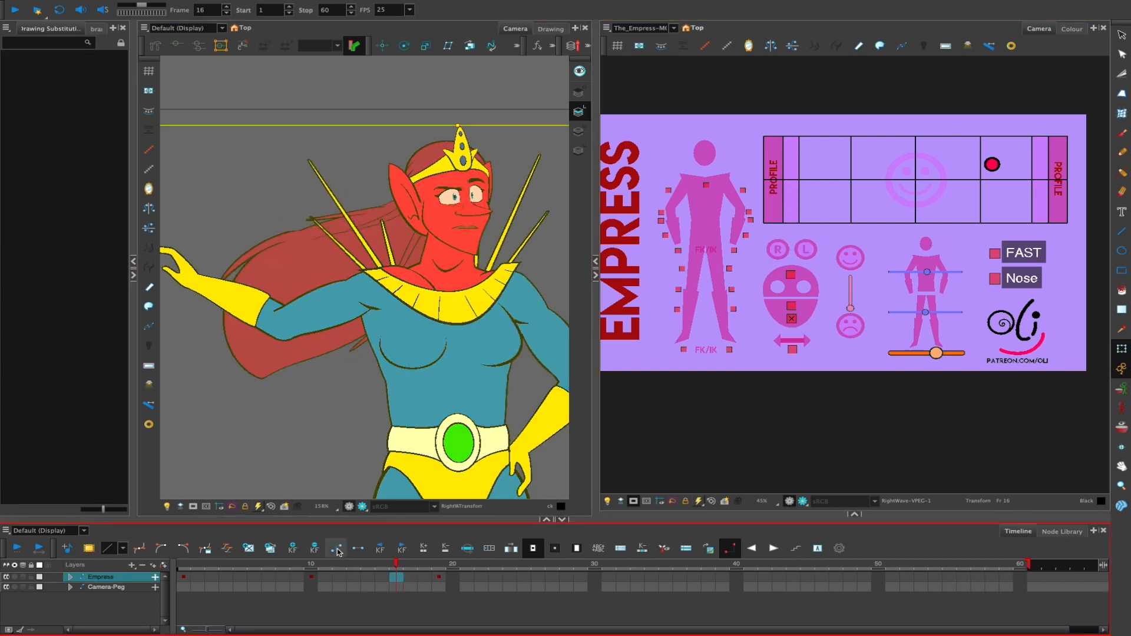
{"action": "left_click", "coordinate": [339, 586]}
{"action": "mouse_move", "coordinate": [341, 566]}
{"action": "left_mouse_down"}
{"action": "mouse_move", "coordinate": [437, 563]}
{"action": "mouse_move", "coordinate": [321, 563]}
{"action": "mouse_move", "coordinate": [410, 564]}
{"action": "left_mouse_up"}
{"action": "left_click", "coordinate": [361, 614]}
{"action": "left_click", "coordinate": [317, 564]}
Try bending the back hair at frame 17 with the curve handle near its tip, and undo the change
{"action": "left_click", "coordinate": [337, 349]}
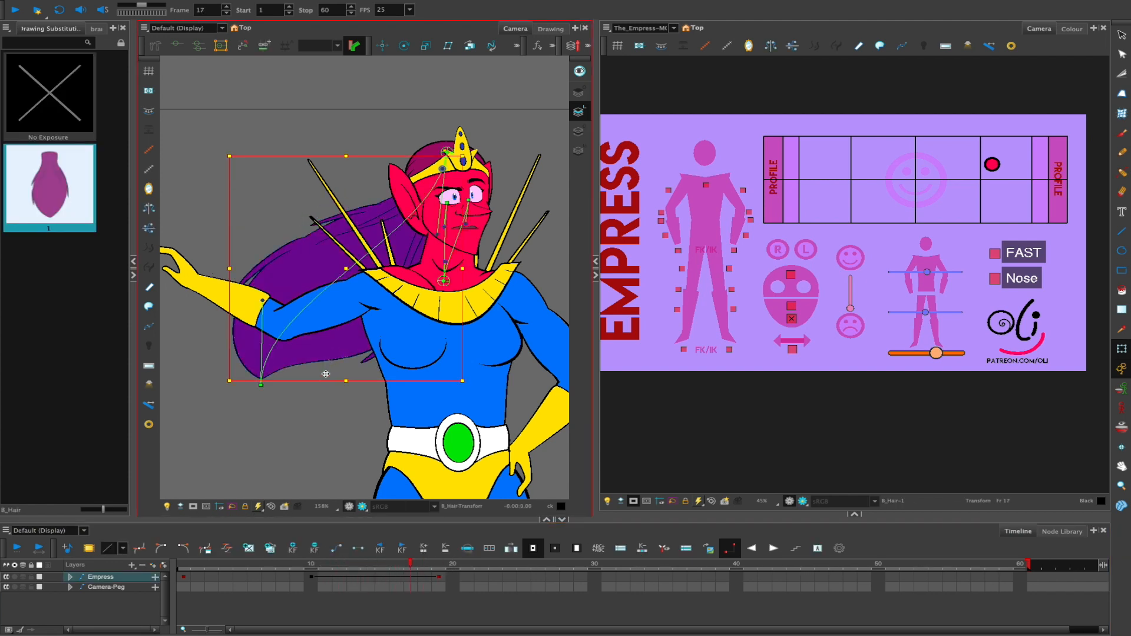
{"action": "left_click_drag", "start_coordinate": [263, 301], "coordinate": [317, 312]}
{"action": "key", "text": "ctrl+z"}
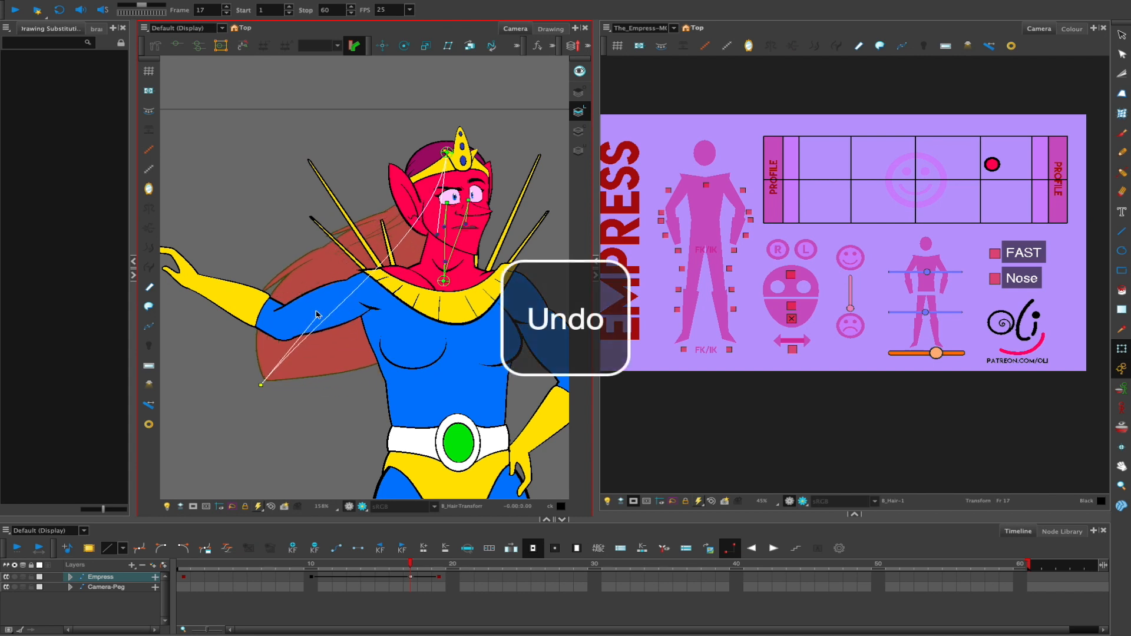
{"action": "left_click", "coordinate": [438, 609]}
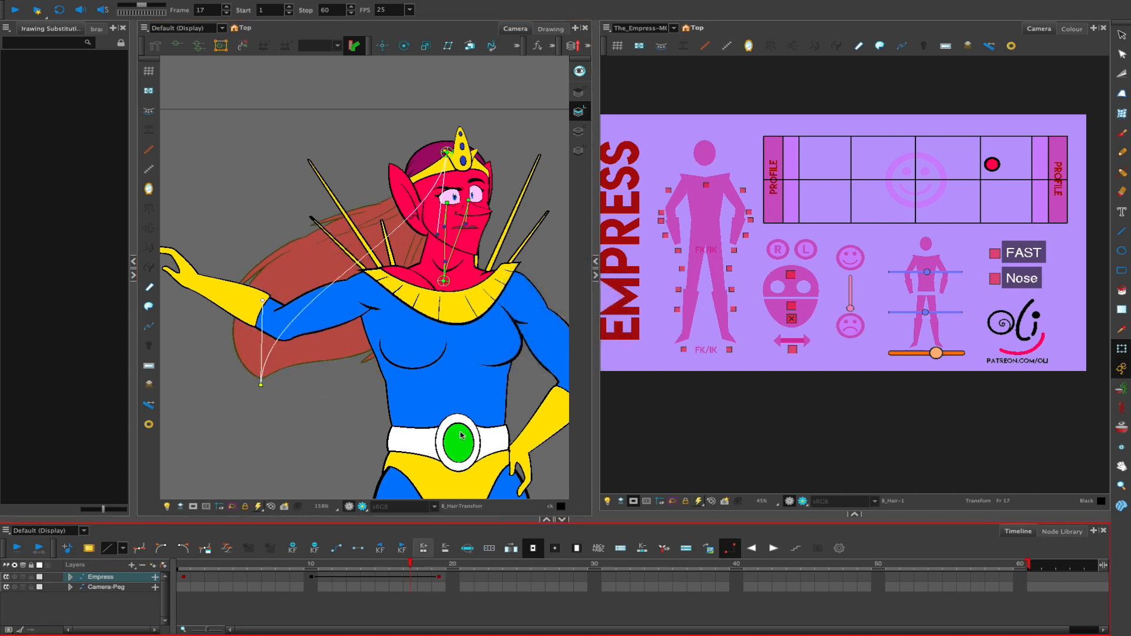
Play the hair-wave animation from frame 10 several times to review its motion
{"action": "left_click_drag", "start_coordinate": [467, 427], "coordinate": [452, 376]}
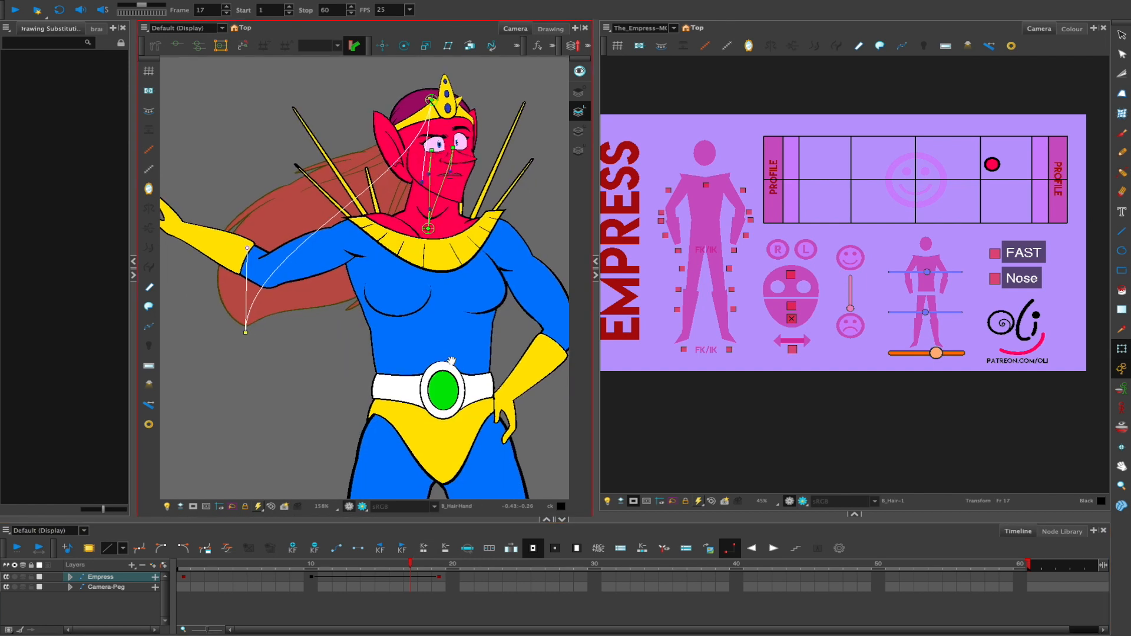
{"action": "scroll", "coordinate": [476, 317], "scroll_direction": "down", "scroll_amount": 2}
{"action": "left_click_drag", "start_coordinate": [477, 333], "coordinate": [439, 289]}
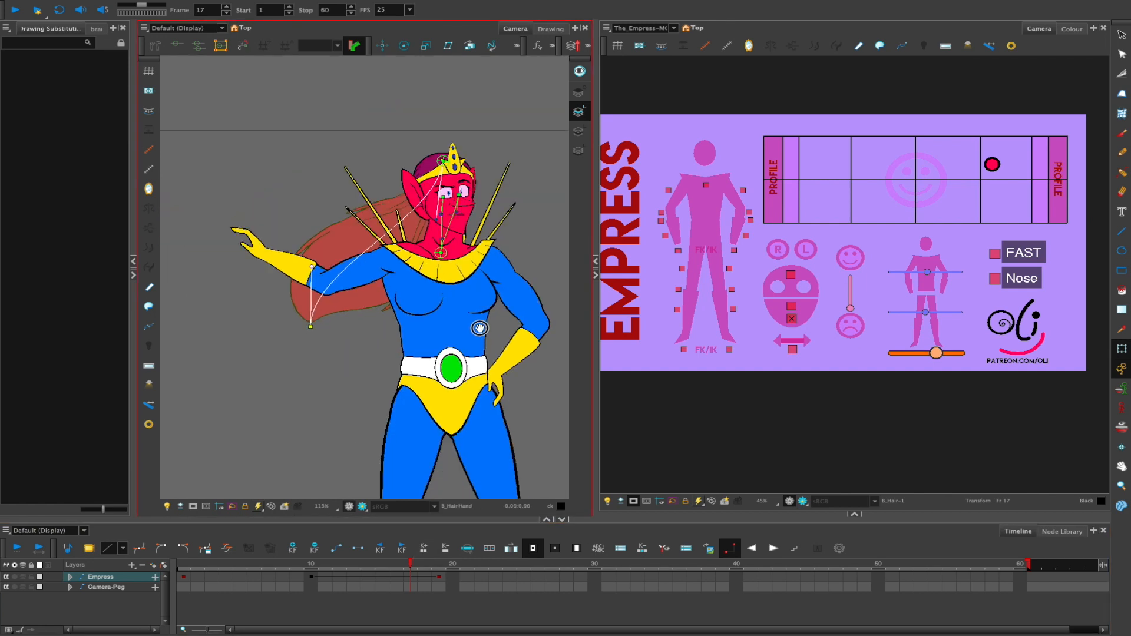
{"action": "left_click_drag", "start_coordinate": [325, 565], "coordinate": [314, 567]}
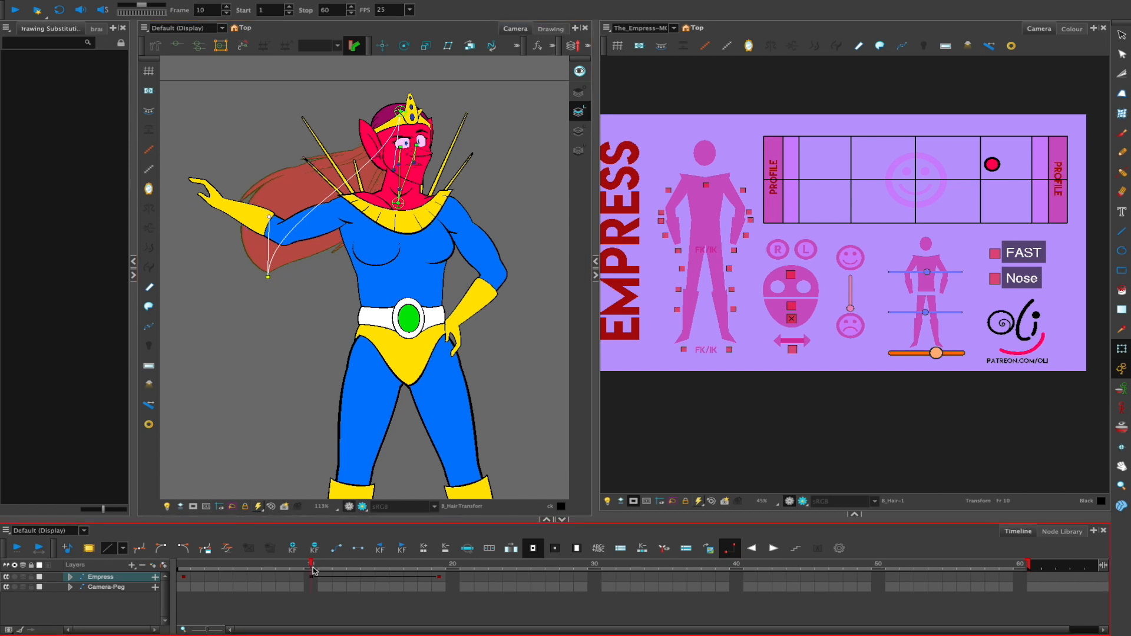
{"action": "key", "text": "shift+Return"}
{"action": "left_click", "coordinate": [311, 569]}
{"action": "key", "text": "shift+Return"}
{"action": "key", "text": "shift+Return"}
{"action": "left_click", "coordinate": [311, 570]}
{"action": "key", "text": "shift+Return"}
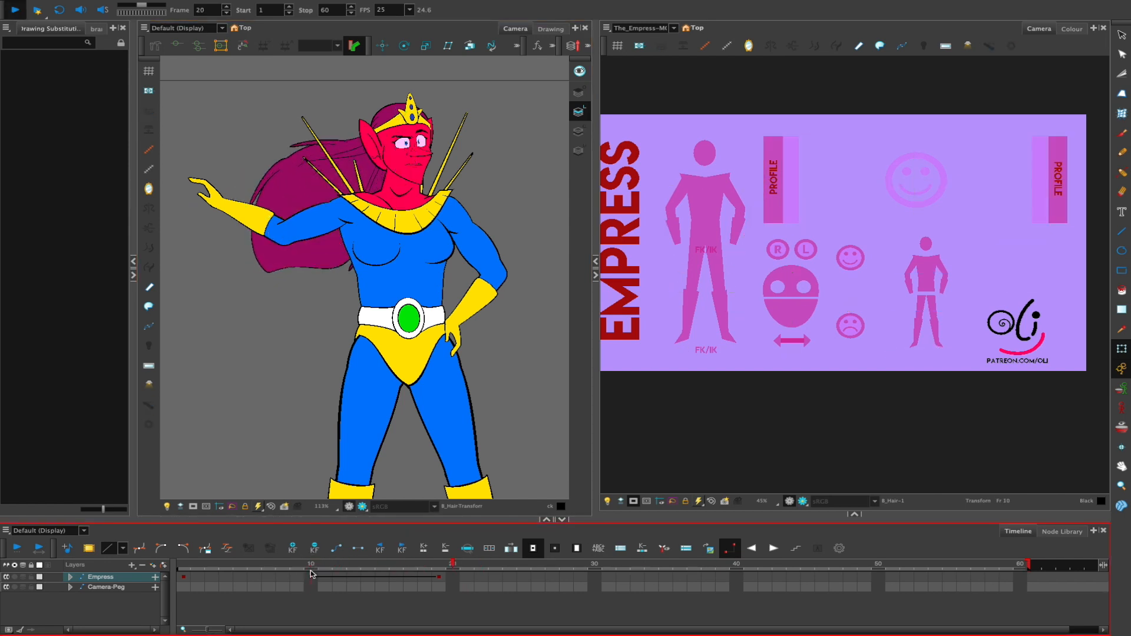
{"action": "key", "text": "shift+Return"}
{"action": "left_click", "coordinate": [312, 568]}
{"action": "key", "text": "shift+Return"}
{"action": "key", "text": "shift+Return"}
{"action": "left_click", "coordinate": [312, 566]}
{"action": "key", "text": "shift+Return"}
{"action": "key", "text": "shift+Return"}
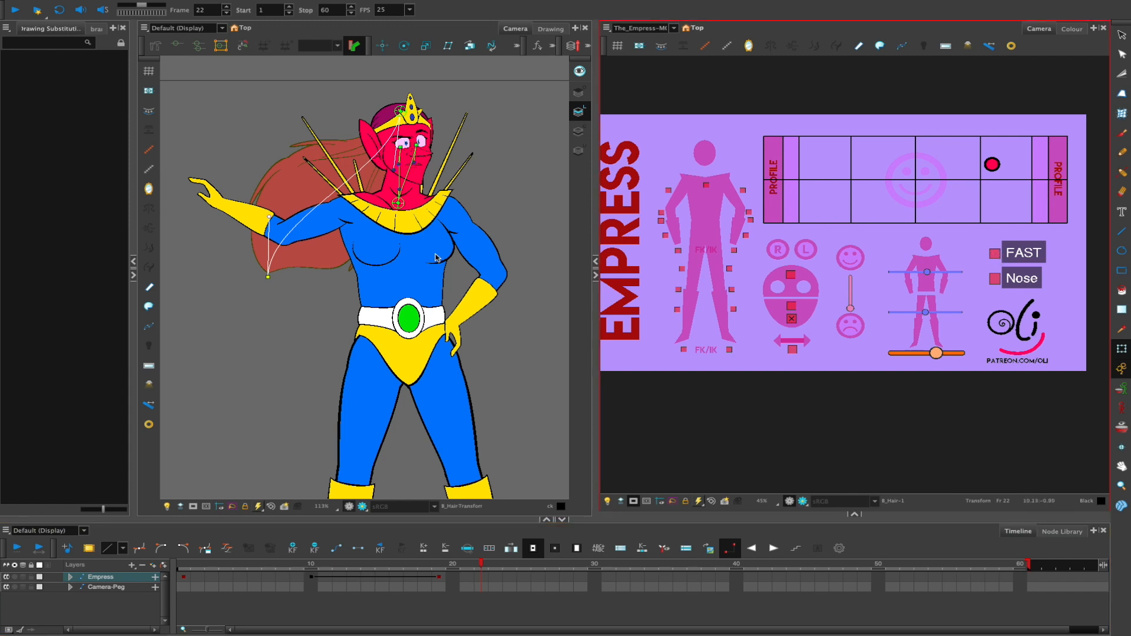
Deselect the back hair and switch the rig's FAST option on, off and on again at frame 22
{"action": "left_click", "coordinate": [520, 247]}
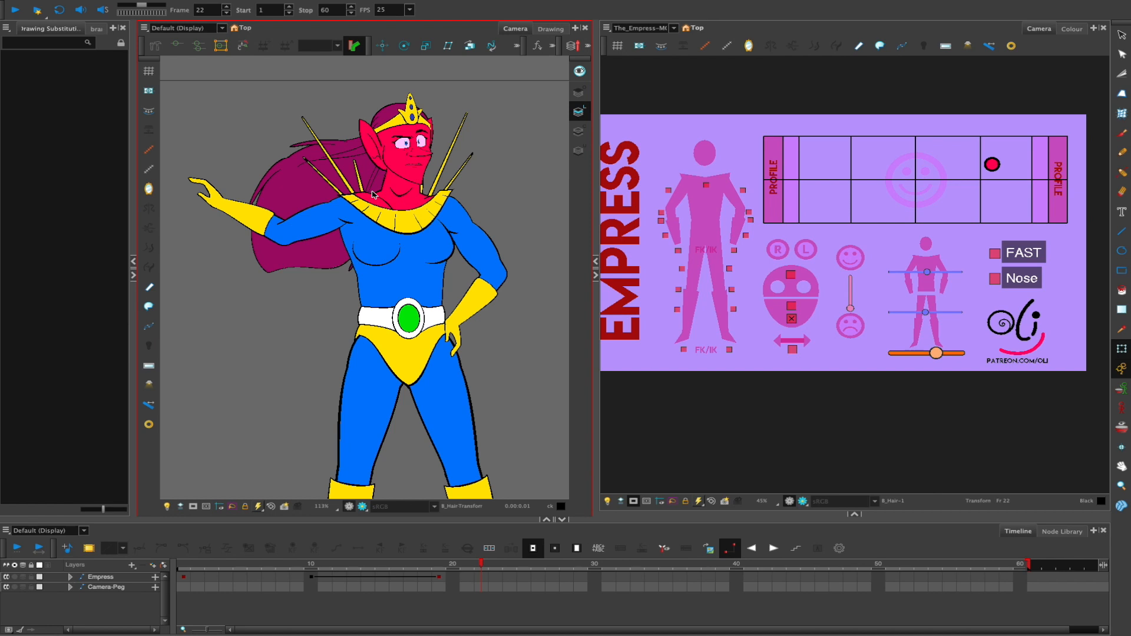
{"action": "left_click", "coordinate": [995, 254]}
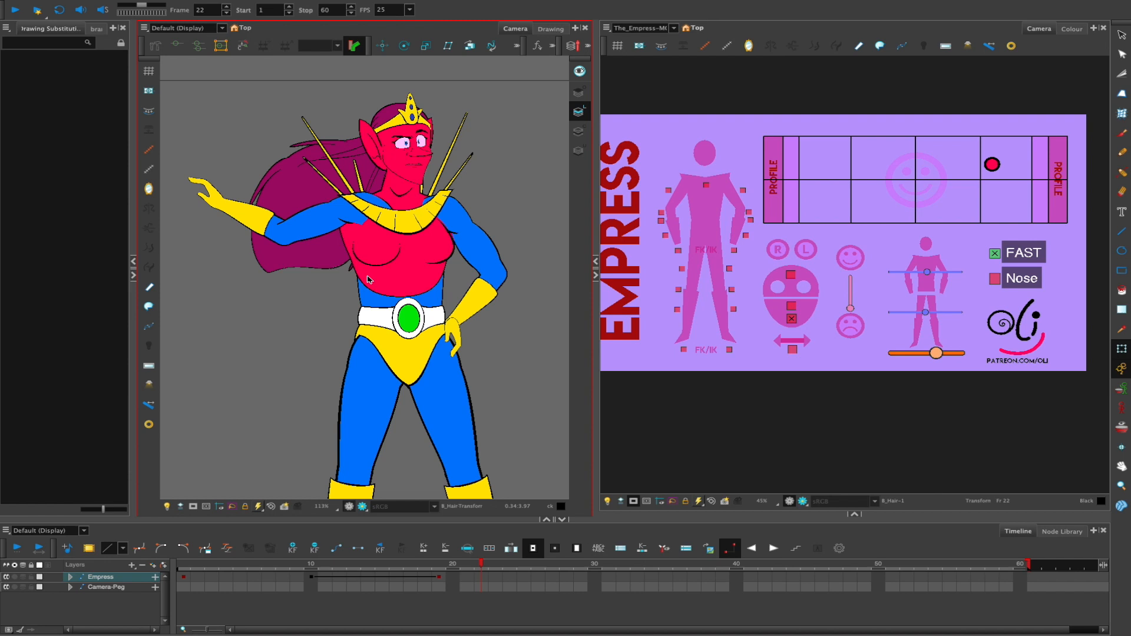
{"action": "left_click", "coordinate": [994, 255]}
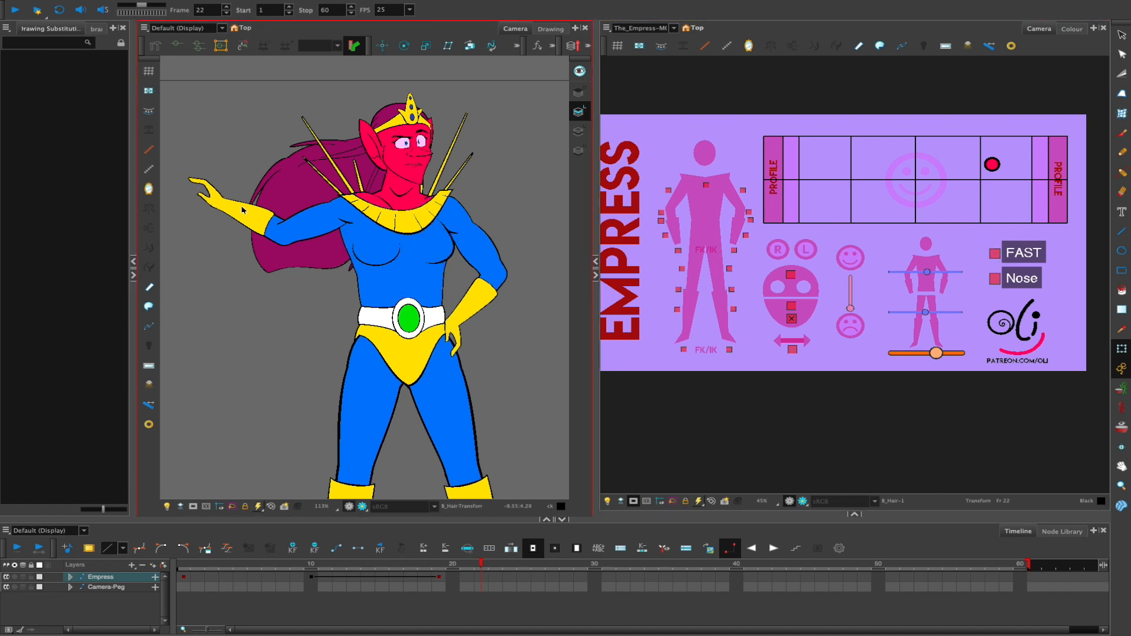
{"action": "left_click", "coordinate": [995, 254]}
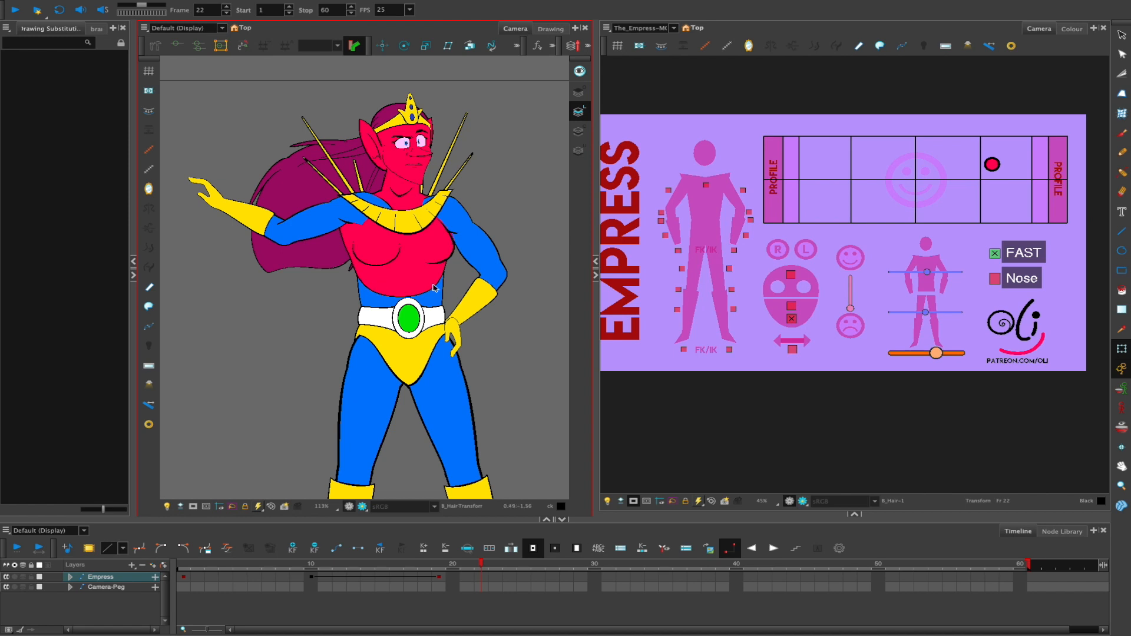
Preview the Empress in render view with FAST enabled, comparing it with the normal OpenGL view
{"action": "left_click", "coordinate": [363, 507]}
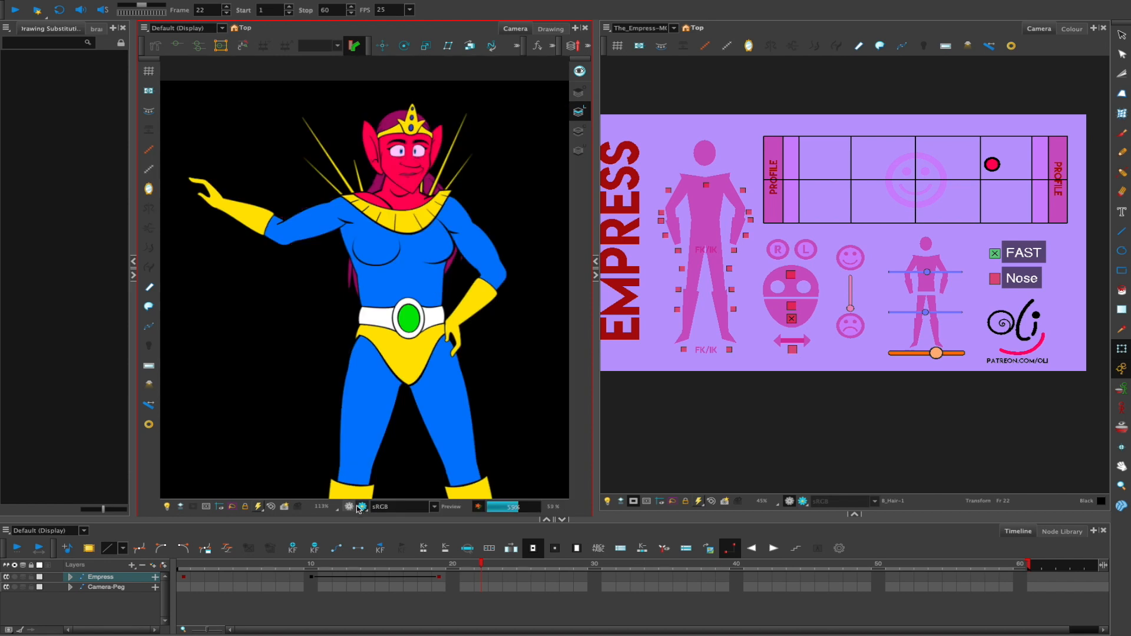
{"action": "left_click", "coordinate": [350, 508]}
{"action": "left_click", "coordinate": [363, 507]}
{"action": "left_click", "coordinate": [350, 507]}
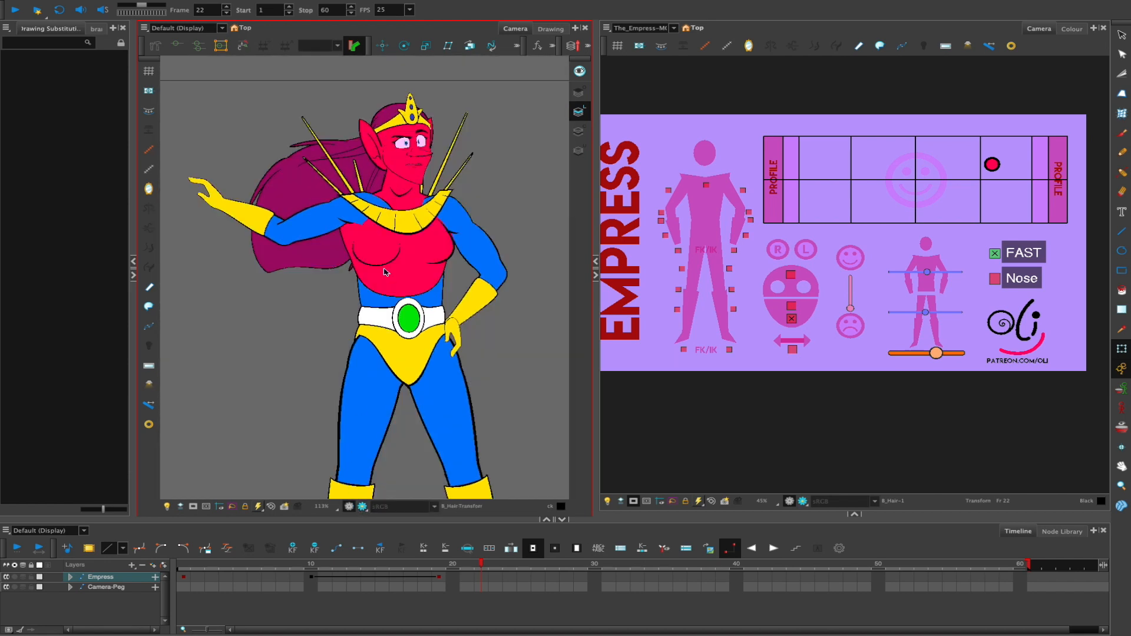
Play the hair animation with FAST enabled, stop it, and scrub from frame 10 to frame 19
{"action": "key", "text": "Return"}
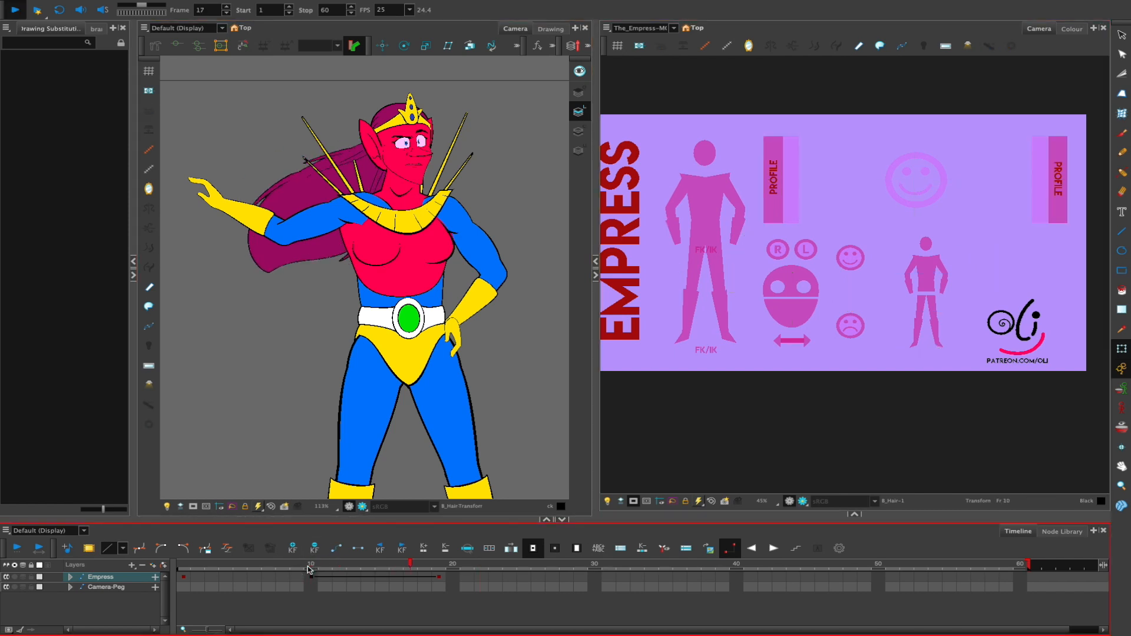
{"action": "key", "text": "Return"}
{"action": "left_click", "coordinate": [312, 569]}
{"action": "left_click_drag", "start_coordinate": [364, 568], "coordinate": [432, 569]}
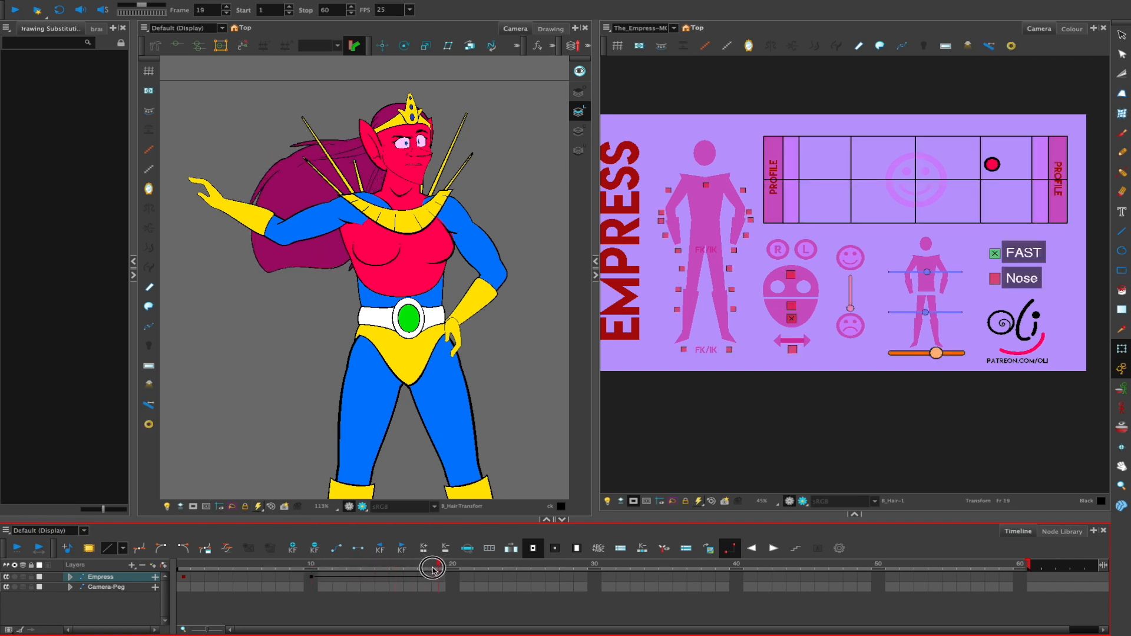
Lower the Empress's outstretched hand to just beside her hip at frame 19 and turn FAST off
{"action": "left_click", "coordinate": [214, 200]}
{"action": "left_click_drag", "start_coordinate": [214, 201], "coordinate": [322, 321]}
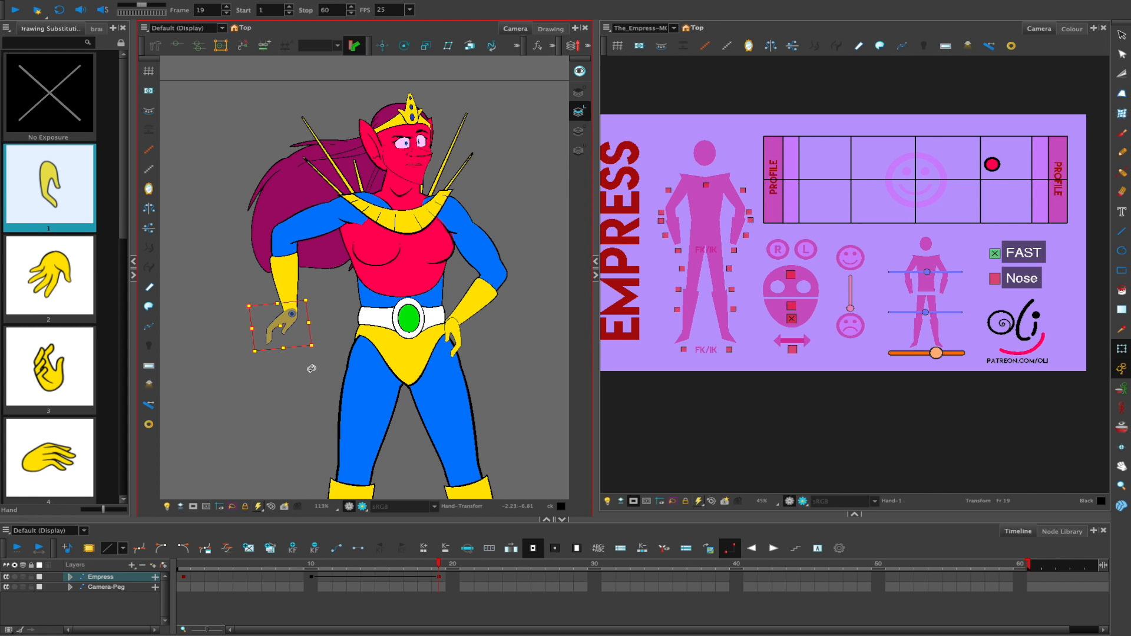
{"action": "left_click", "coordinate": [996, 255]}
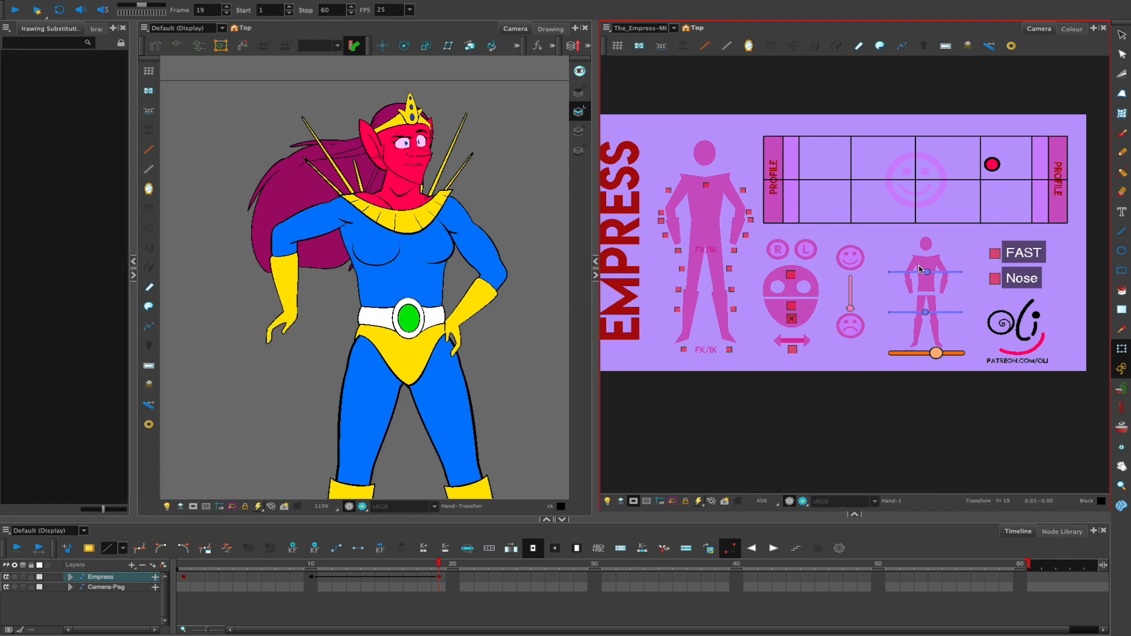
Move the lowered hand in to the hip and pull its upper arm down and closer to the torso
{"action": "left_click_drag", "start_coordinate": [478, 386], "coordinate": [452, 325]}
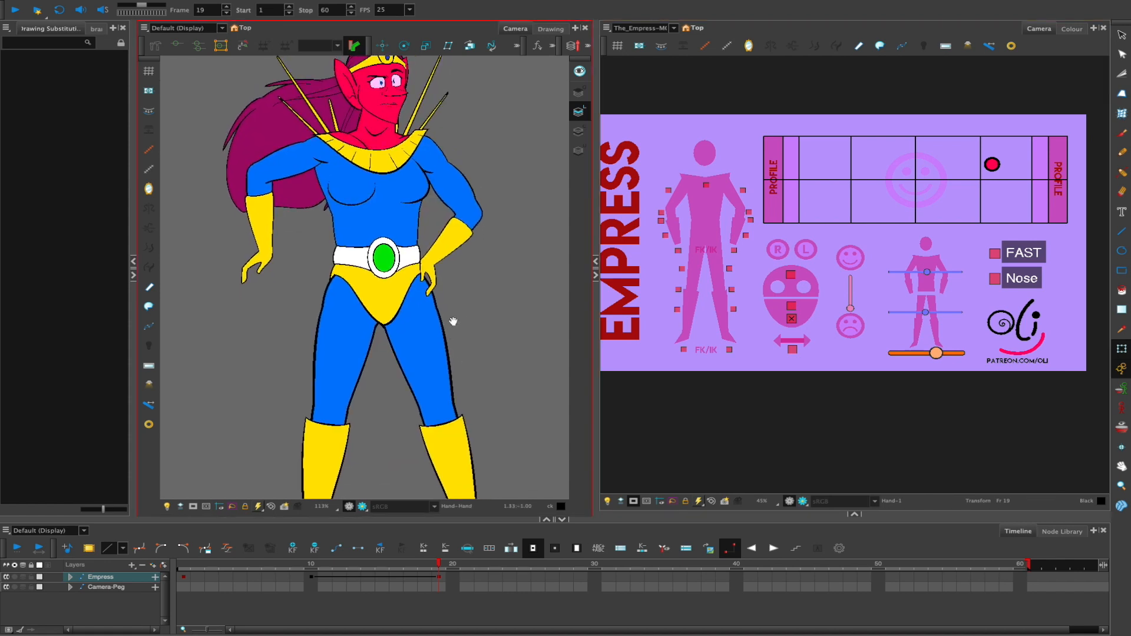
{"action": "scroll", "coordinate": [482, 311], "scroll_direction": "down", "scroll_amount": 2}
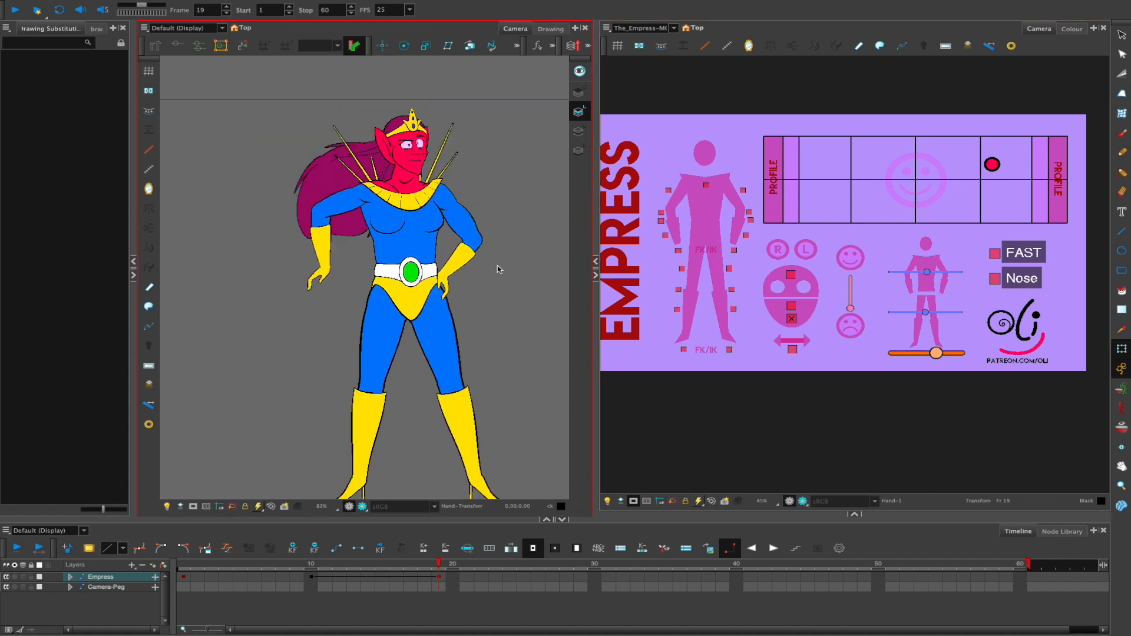
{"action": "left_click_drag", "start_coordinate": [469, 283], "coordinate": [472, 273]}
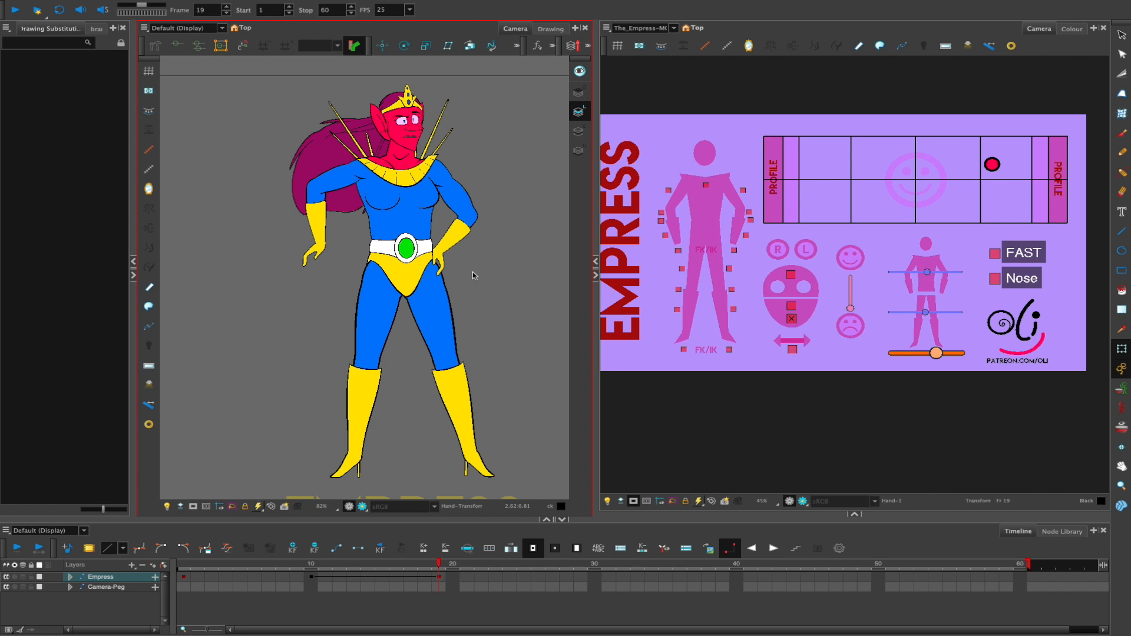
{"action": "left_click", "coordinate": [320, 255]}
{"action": "left_click_drag", "start_coordinate": [356, 259], "coordinate": [365, 267]}
{"action": "left_click", "coordinate": [333, 188]}
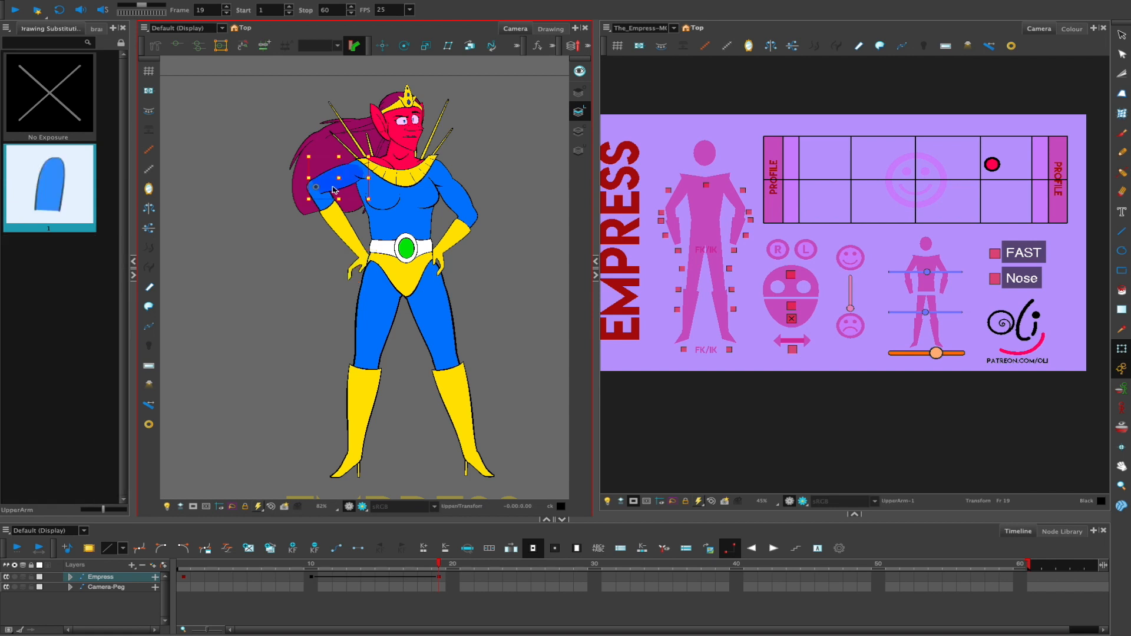
{"action": "left_click_drag", "start_coordinate": [334, 188], "coordinate": [351, 267]}
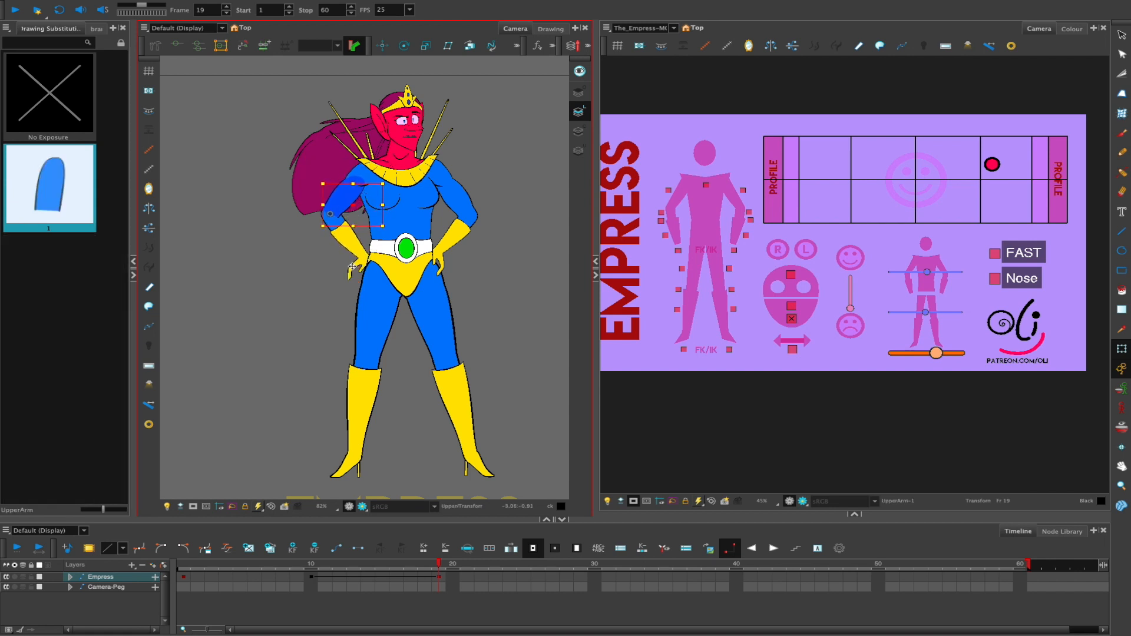
Fit the hand against the belt and nudge both upper arms to balance the hands-on-hips pose
{"action": "left_click", "coordinate": [378, 282]}
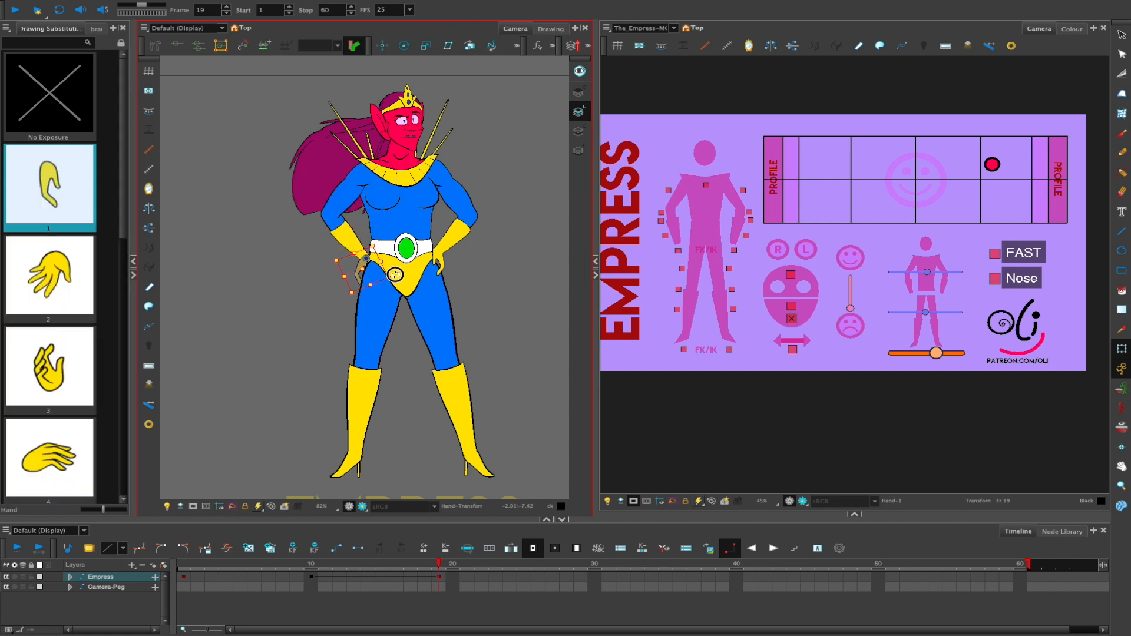
{"action": "left_click_drag", "start_coordinate": [364, 264], "coordinate": [366, 259]}
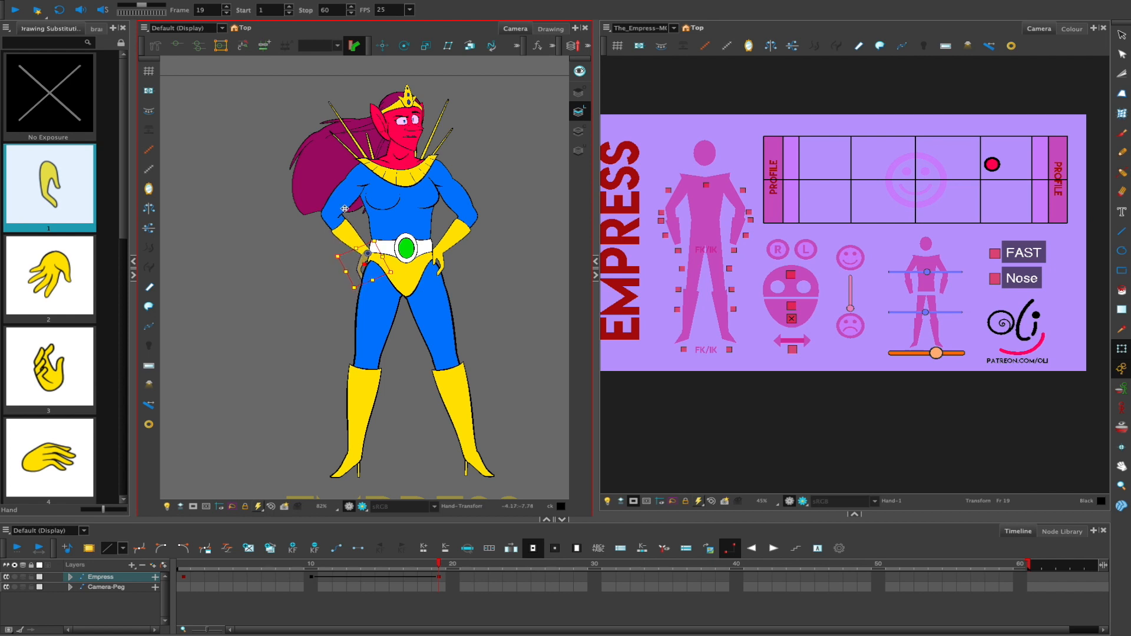
{"action": "left_click", "coordinate": [345, 209]}
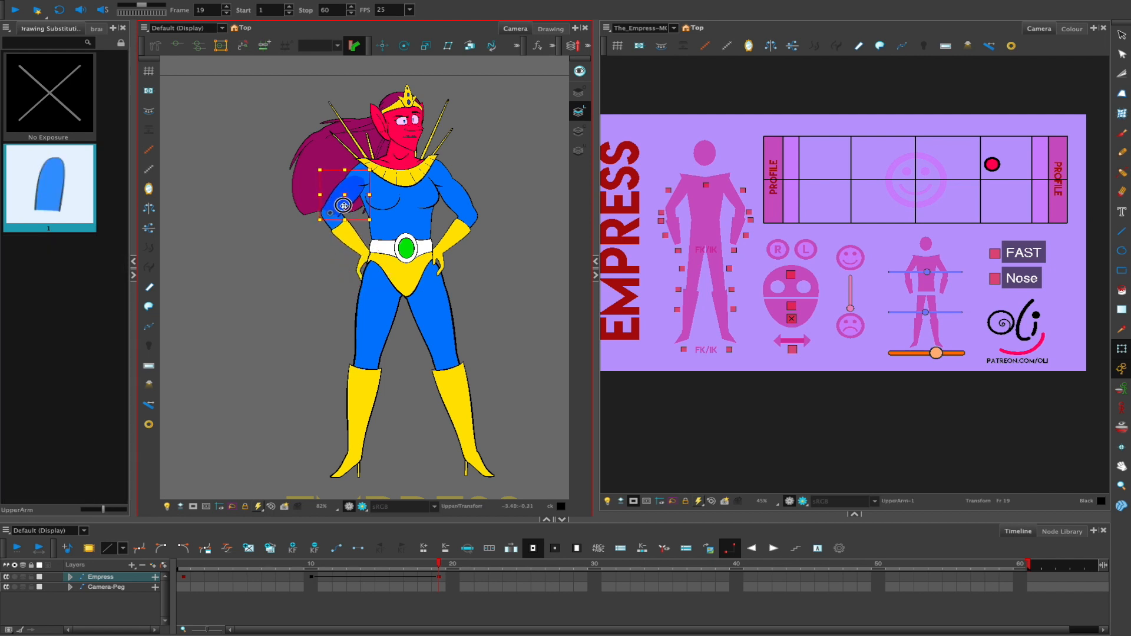
{"action": "left_click", "coordinate": [463, 202]}
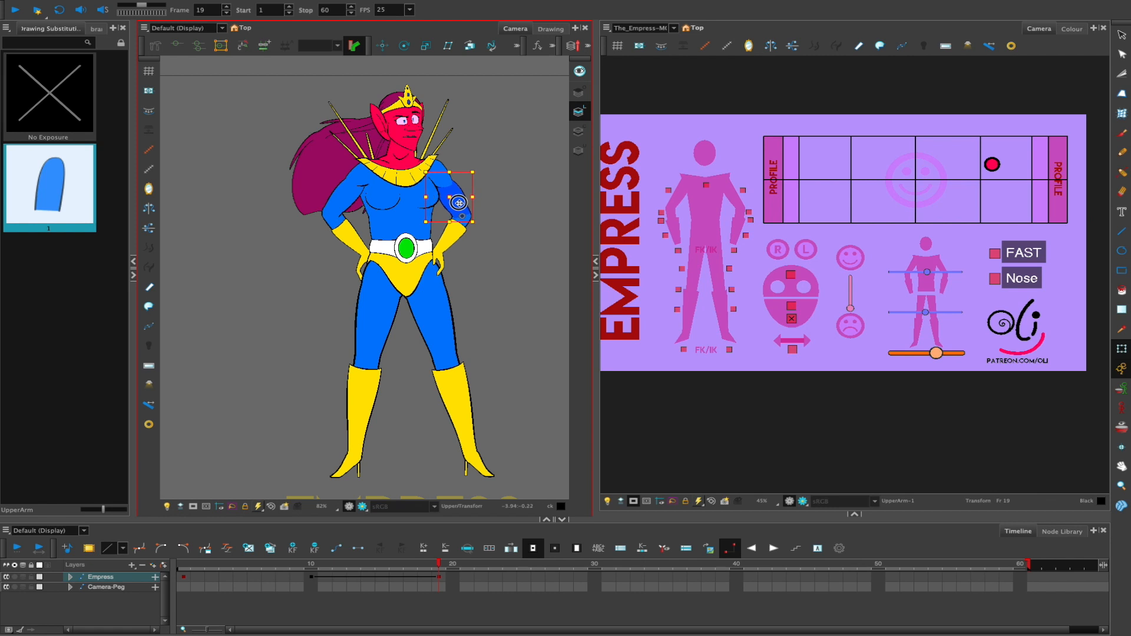
Turn FAST on to examine the full hands-on-hips pose at different zoom levels, and turn it off again
{"action": "left_click", "coordinate": [995, 250]}
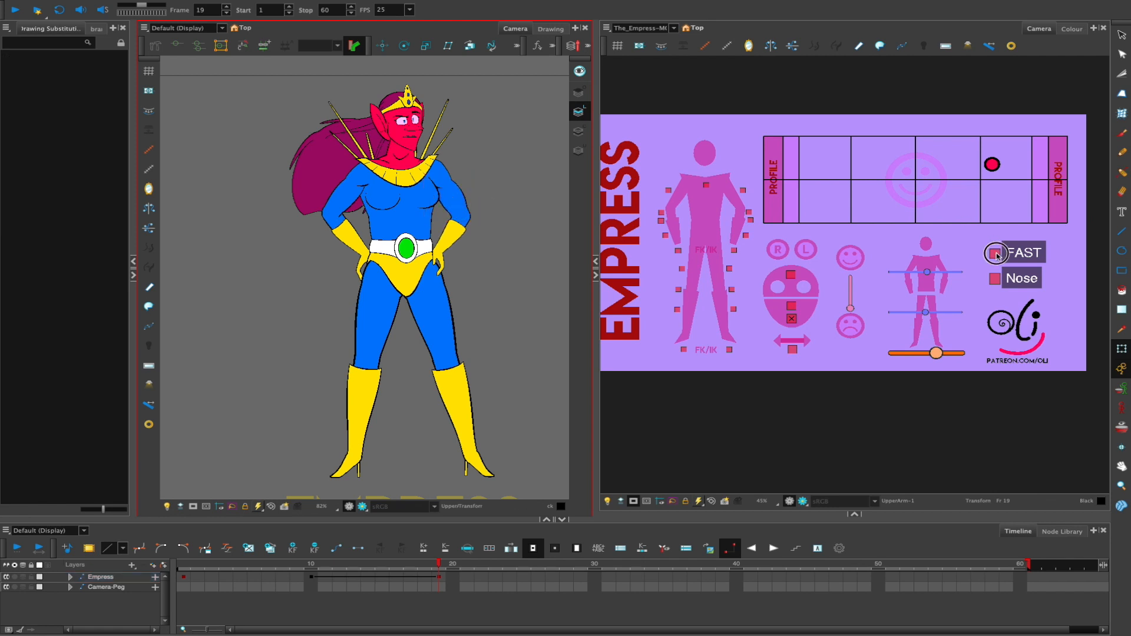
{"action": "key", "text": "space"}
{"action": "left_click_drag", "start_coordinate": [461, 271], "coordinate": [451, 293]}
{"action": "left_click_drag", "start_coordinate": [497, 244], "coordinate": [460, 258]}
{"action": "scroll", "coordinate": [480, 279], "scroll_direction": "down", "scroll_amount": 5}
{"action": "scroll", "coordinate": [480, 279], "scroll_direction": "up", "scroll_amount": 5}
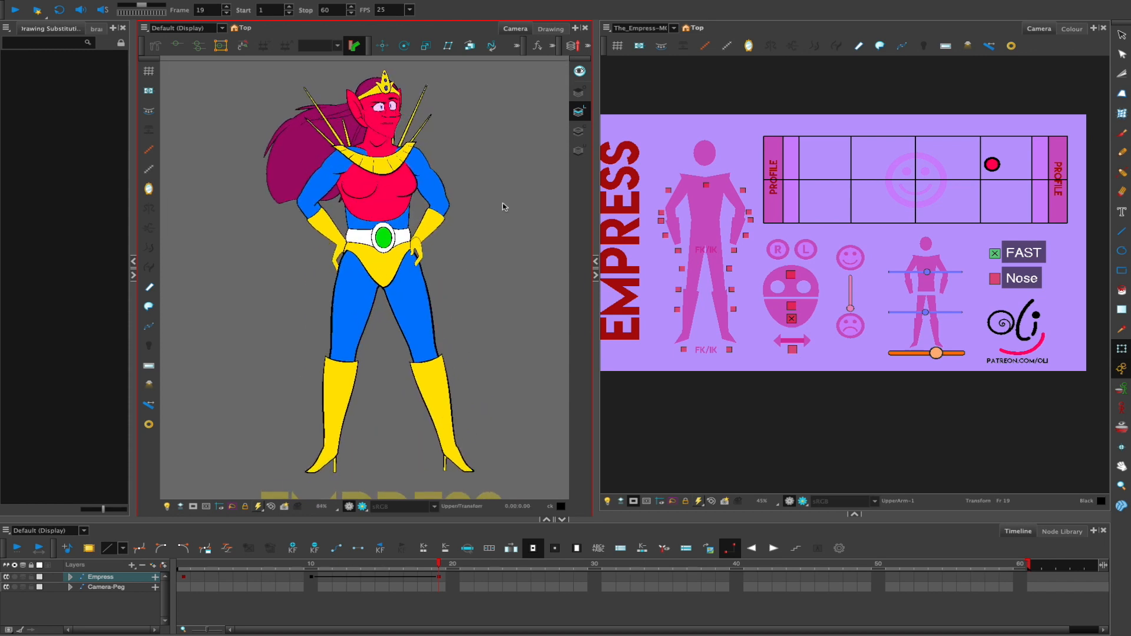
{"action": "left_click", "coordinate": [550, 28]}
{"action": "left_click", "coordinate": [515, 28]}
{"action": "mouse_move", "coordinate": [417, 258]}
{"action": "left_mouse_down"}
{"action": "mouse_move", "coordinate": [446, 243]}
{"action": "mouse_move", "coordinate": [415, 251]}
{"action": "left_mouse_up"}
{"action": "scroll", "coordinate": [456, 273], "scroll_direction": "up", "scroll_amount": 5}
{"action": "scroll", "coordinate": [456, 280], "scroll_direction": "down", "scroll_amount": 6}
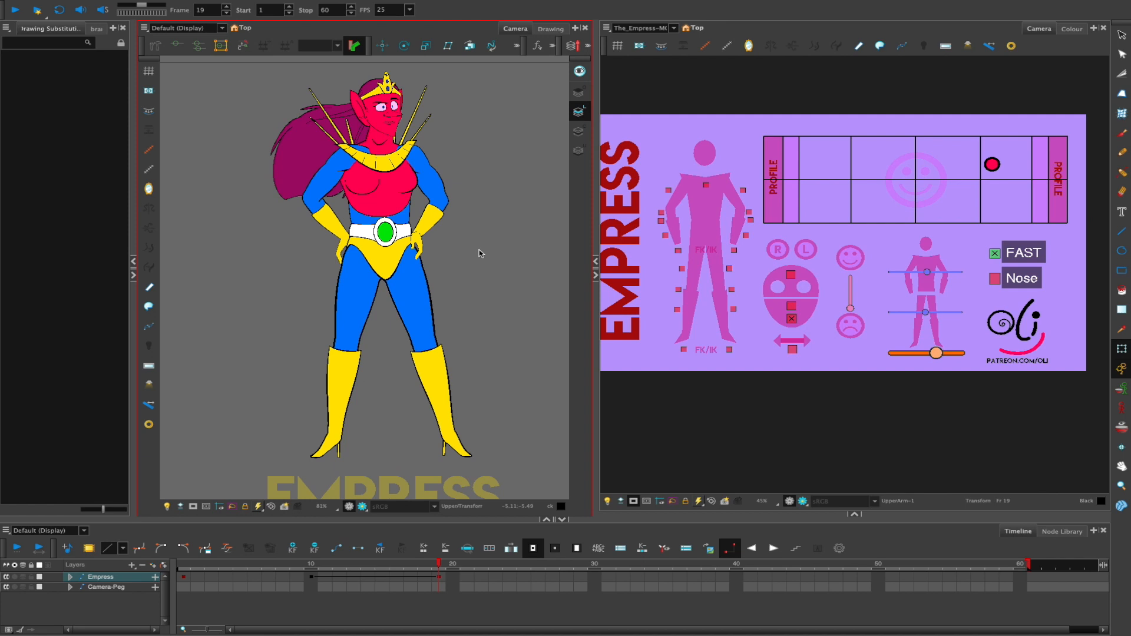
{"action": "left_click_drag", "start_coordinate": [491, 244], "coordinate": [512, 302]}
{"action": "left_click", "coordinate": [994, 253]}
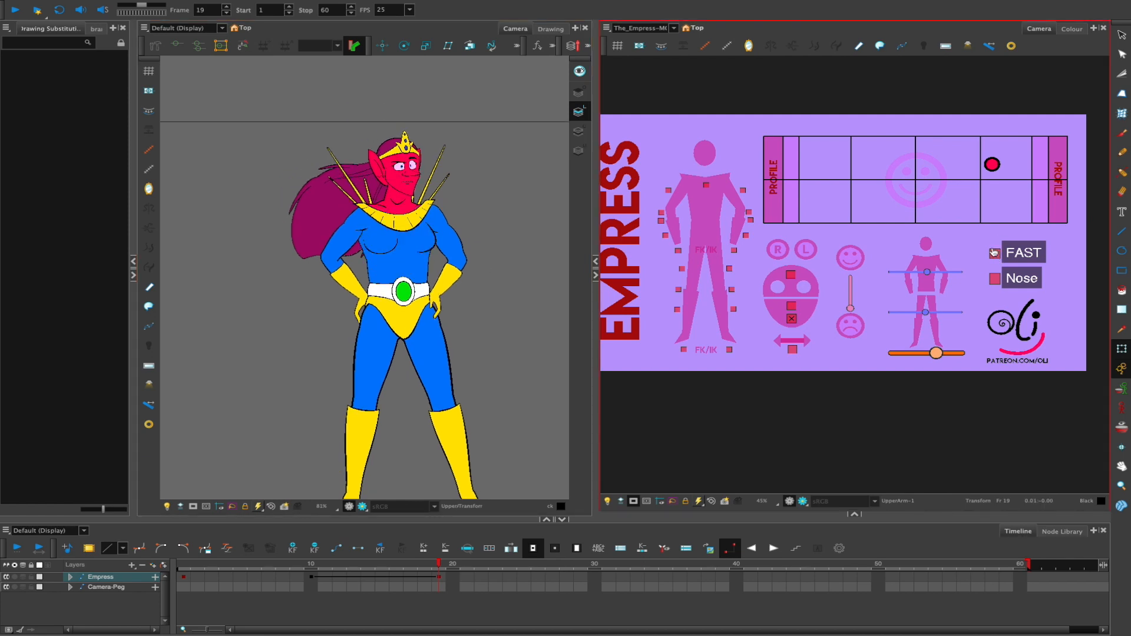
Show the deformation controls of the upper arm beside the hair and slightly raise its curve handle near the shoulder
{"action": "scroll", "coordinate": [454, 206], "scroll_direction": "up", "scroll_amount": 3}
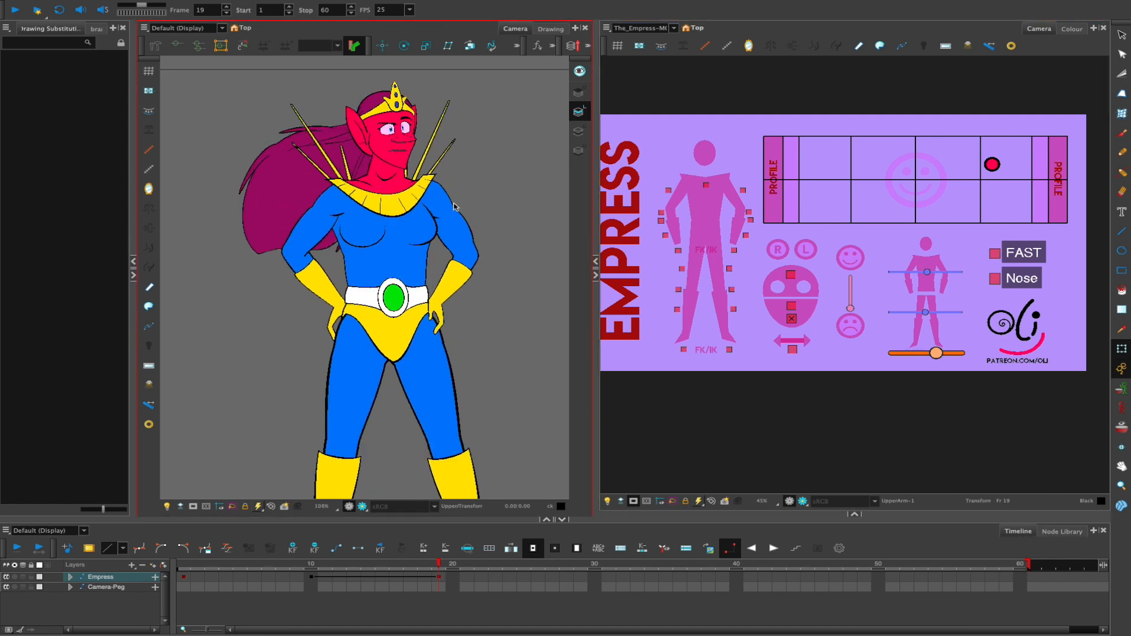
{"action": "left_click", "coordinate": [321, 232]}
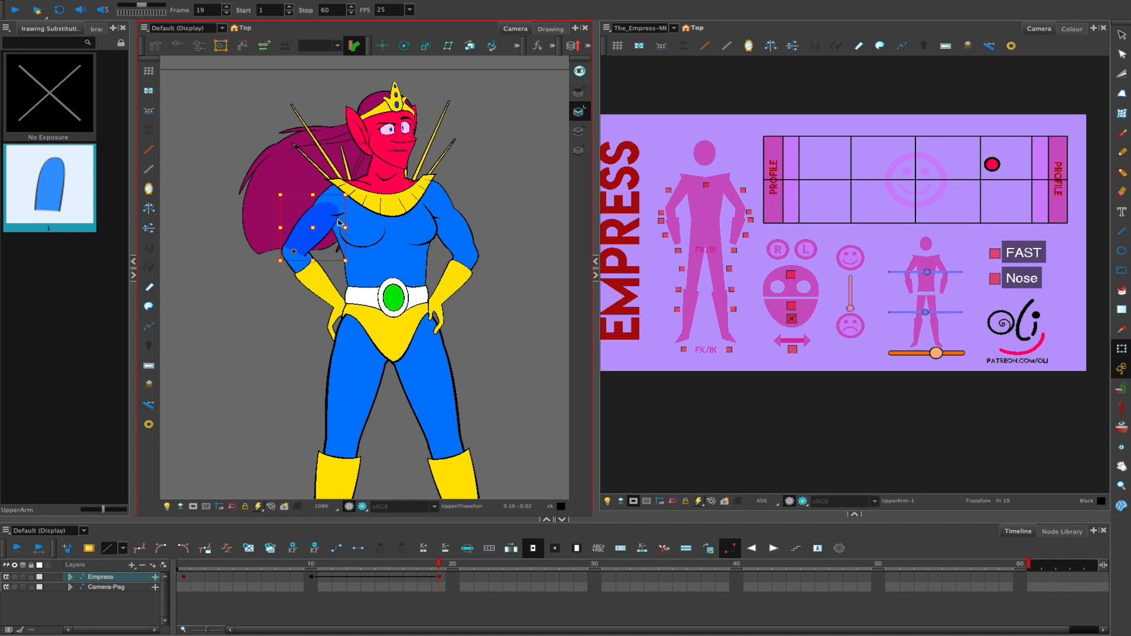
{"action": "key", "text": "F11"}
{"action": "left_click", "coordinate": [301, 236]}
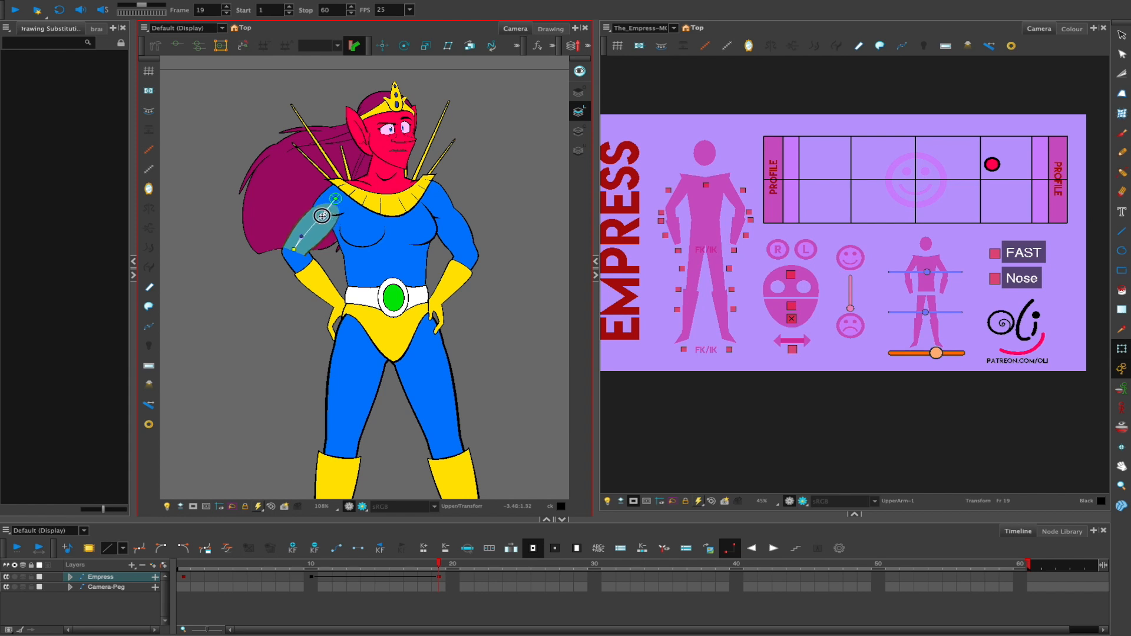
{"action": "left_click", "coordinate": [336, 203]}
{"action": "left_click_drag", "start_coordinate": [323, 219], "coordinate": [322, 215]}
{"action": "left_click", "coordinate": [471, 198]}
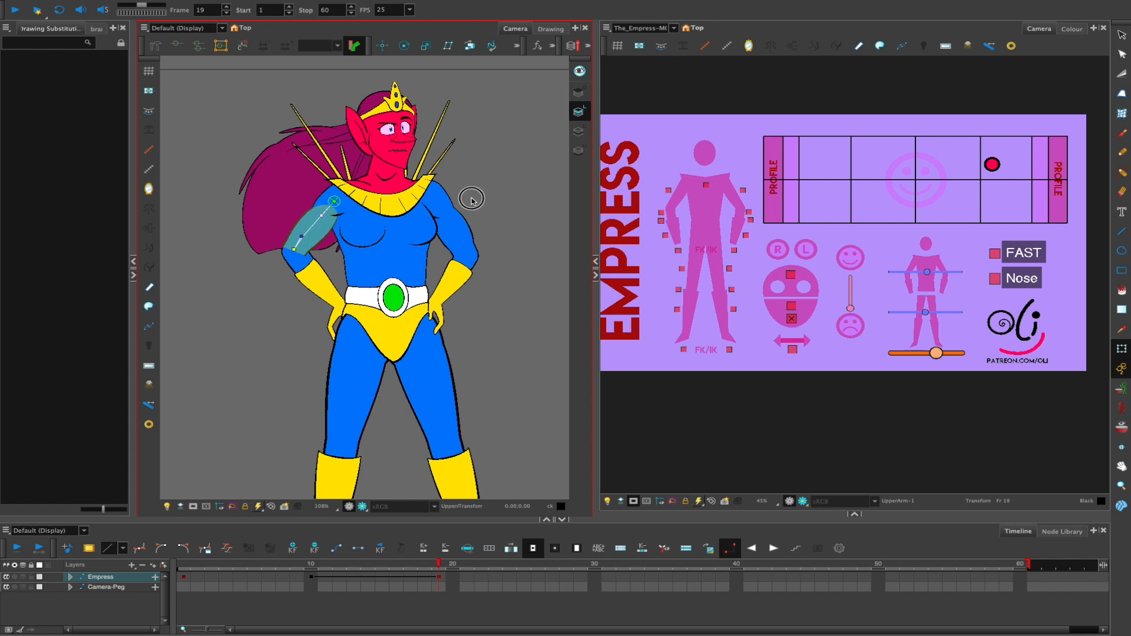
Adjust the upper torso's deformation curve handles on both sides of the chest and hide the deformation controls
{"action": "left_click", "coordinate": [420, 266]}
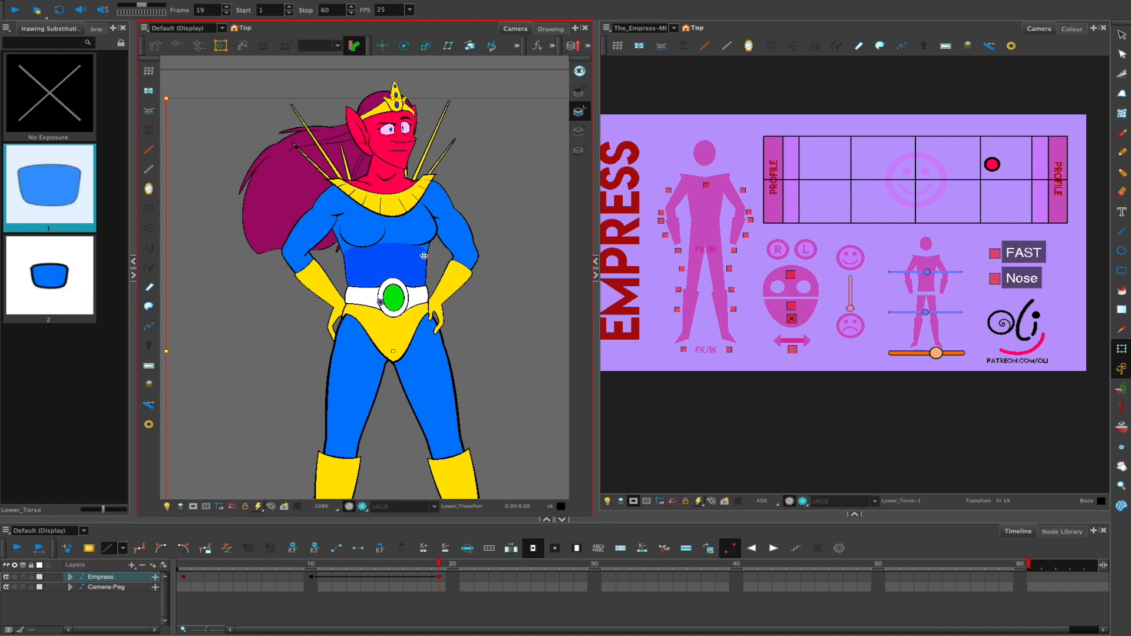
{"action": "left_click", "coordinate": [427, 252]}
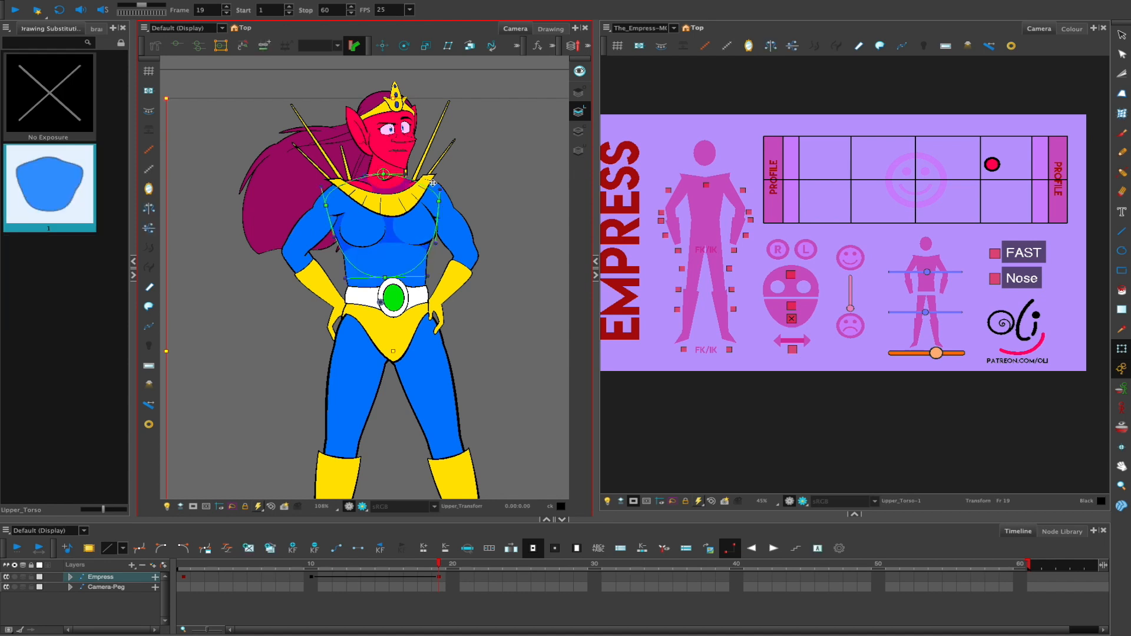
{"action": "mouse_move", "coordinate": [436, 243]}
{"action": "left_mouse_down"}
{"action": "mouse_move", "coordinate": [445, 242]}
{"action": "mouse_move", "coordinate": [434, 245]}
{"action": "left_mouse_up"}
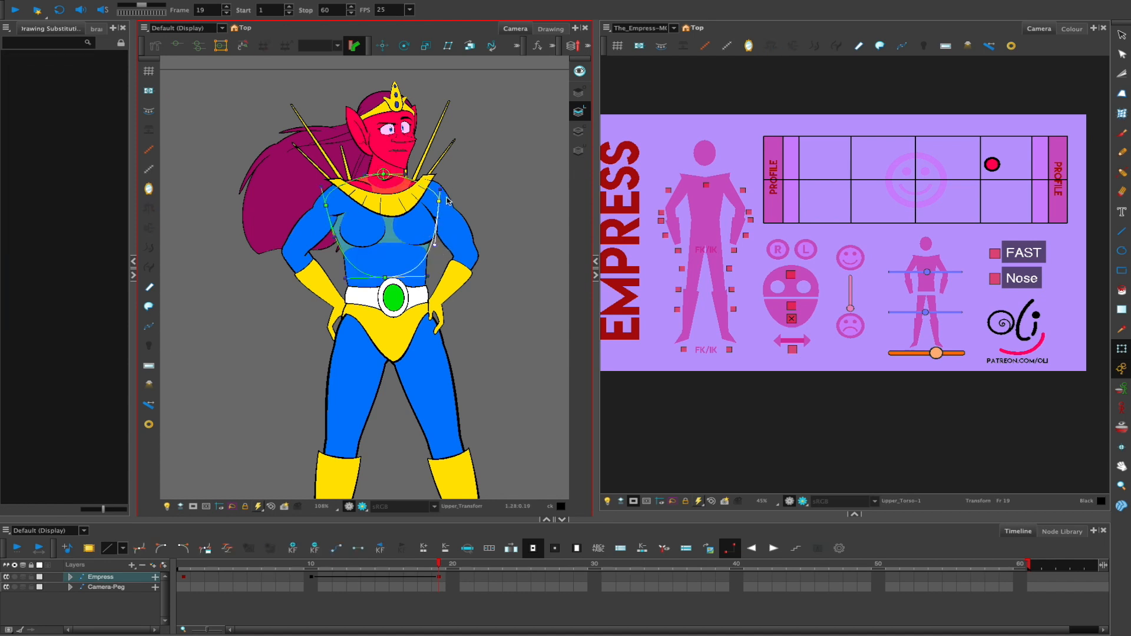
{"action": "left_click_drag", "start_coordinate": [439, 202], "coordinate": [438, 202]}
{"action": "left_click_drag", "start_coordinate": [334, 239], "coordinate": [336, 241]}
{"action": "left_click", "coordinate": [475, 189]}
{"action": "key", "text": "shift+c"}
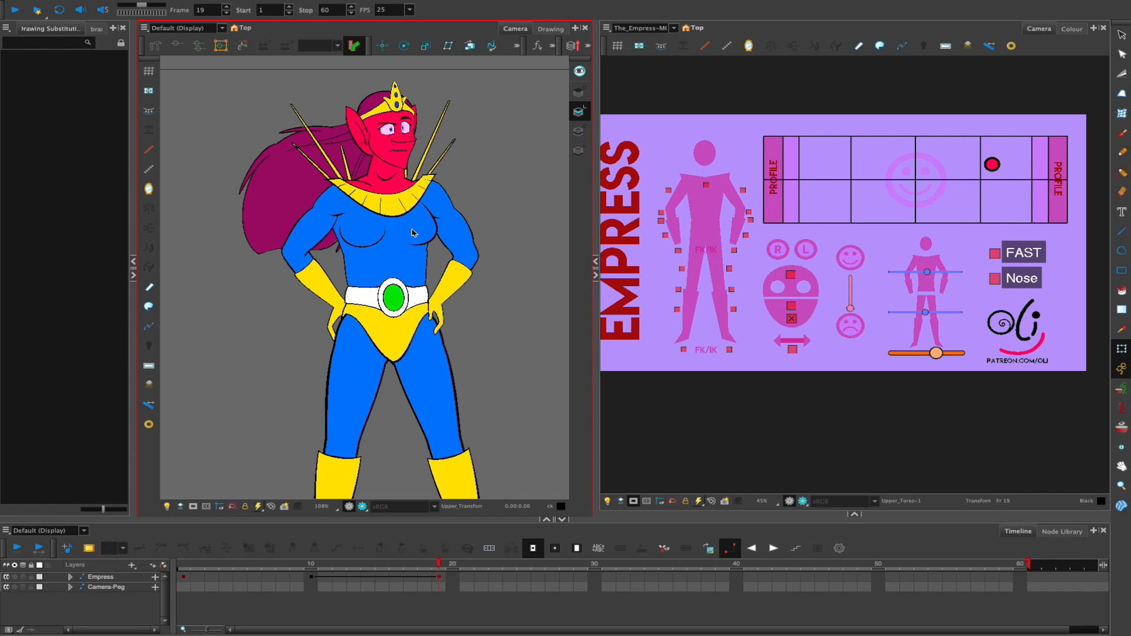
Show the deformation controls of the upper leg on the hair's side, nudge its curve handle, and select each buttock piece in turn
{"action": "left_click_drag", "start_coordinate": [480, 313], "coordinate": [479, 225]}
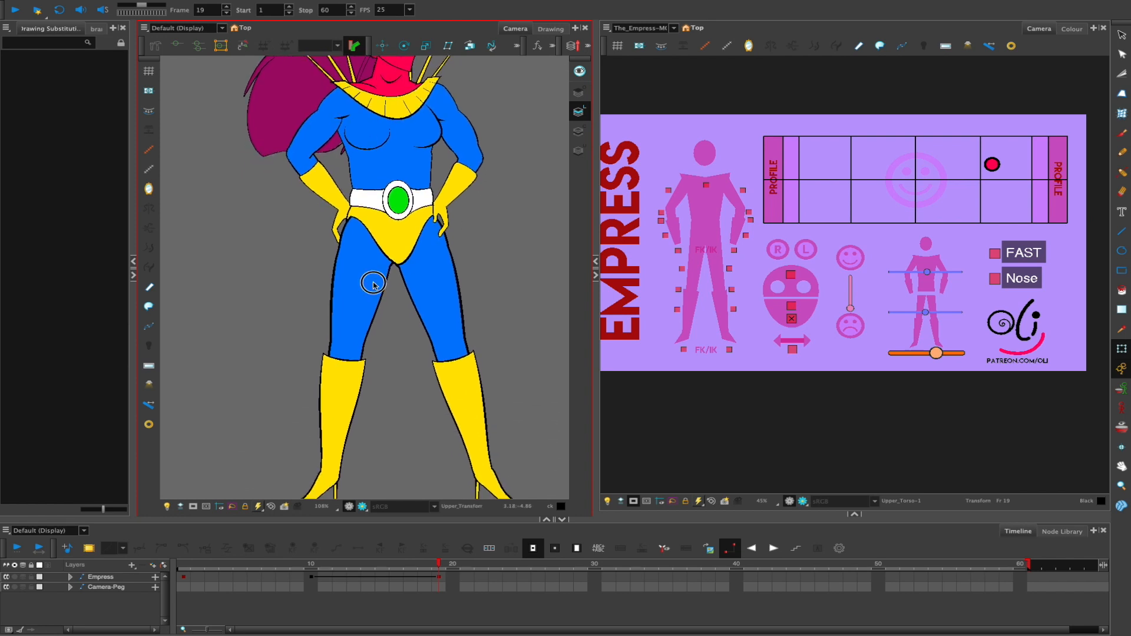
{"action": "left_click", "coordinate": [377, 287]}
{"action": "key", "text": "shift+F11"}
{"action": "left_click_drag", "start_coordinate": [364, 258], "coordinate": [369, 264]}
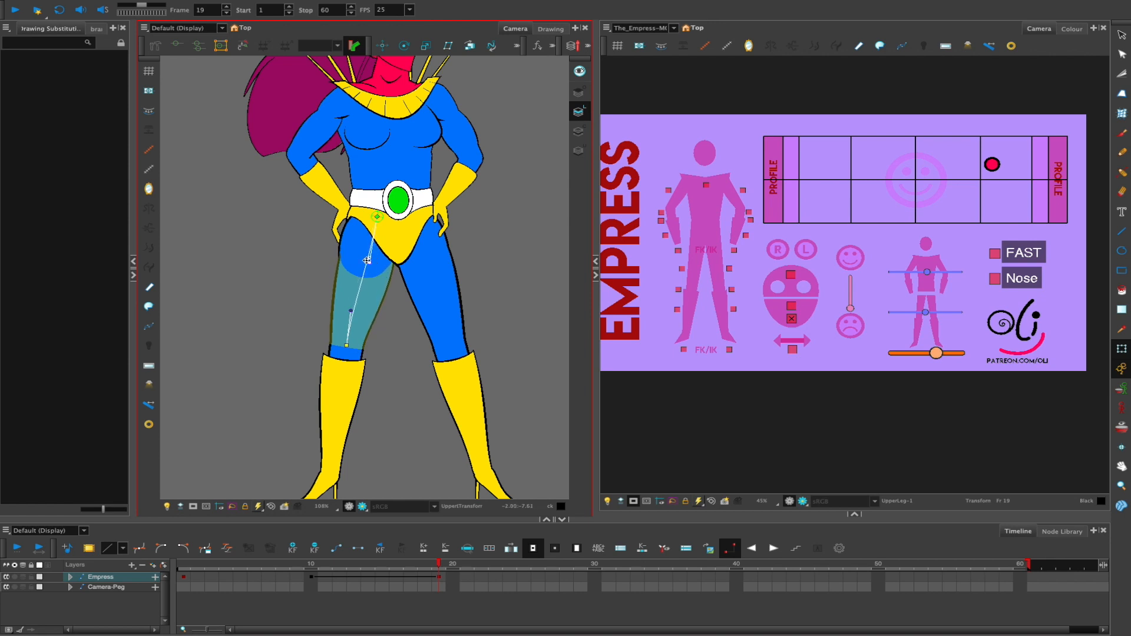
{"action": "left_click", "coordinate": [338, 253]}
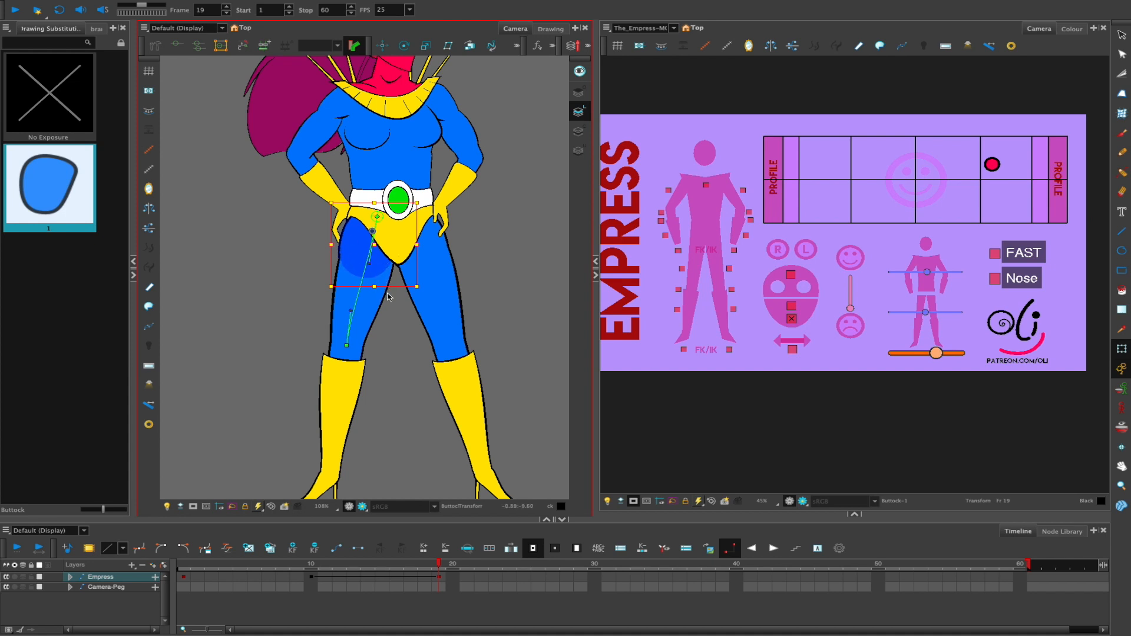
{"action": "left_click_drag", "start_coordinate": [476, 220], "coordinate": [457, 215]}
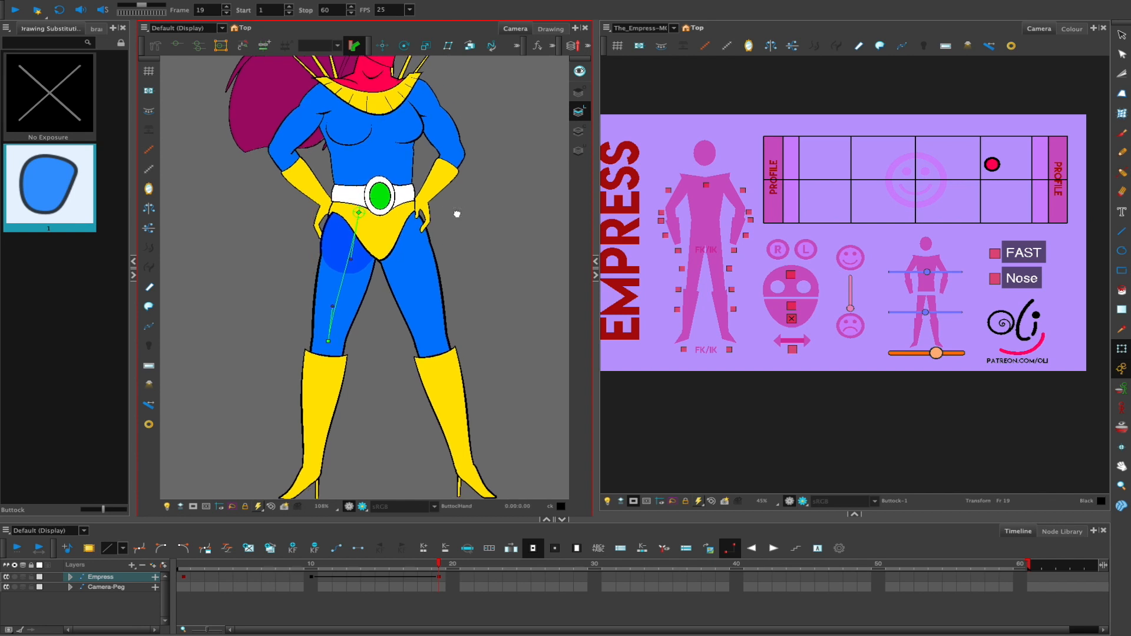
{"action": "left_click", "coordinate": [426, 253]}
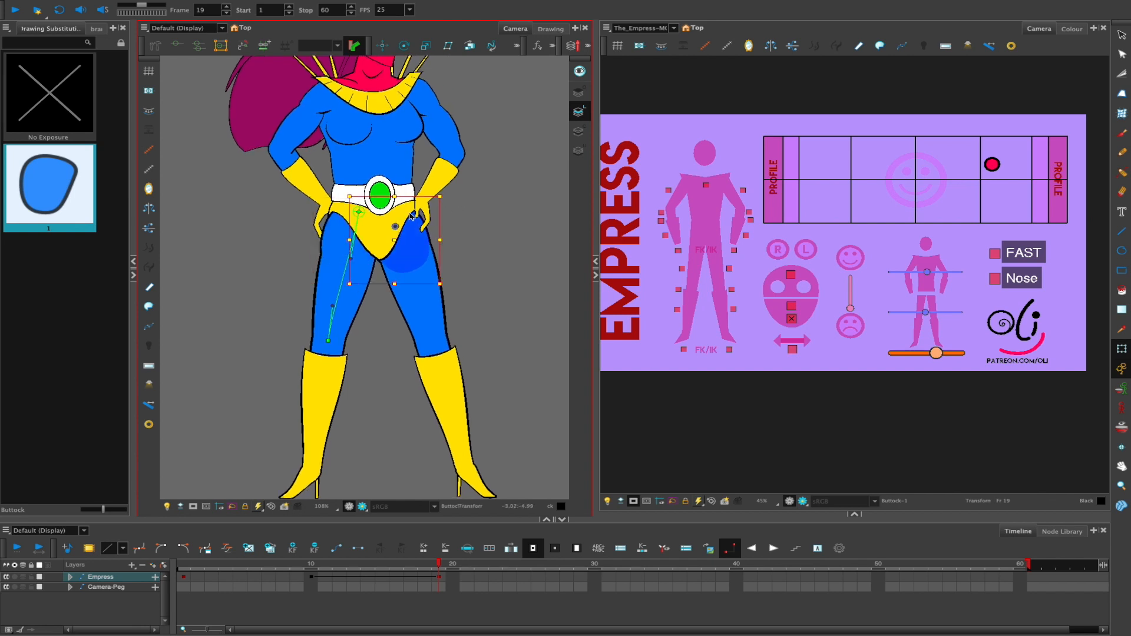
{"action": "scroll", "coordinate": [459, 193], "scroll_direction": "up", "scroll_amount": 5}
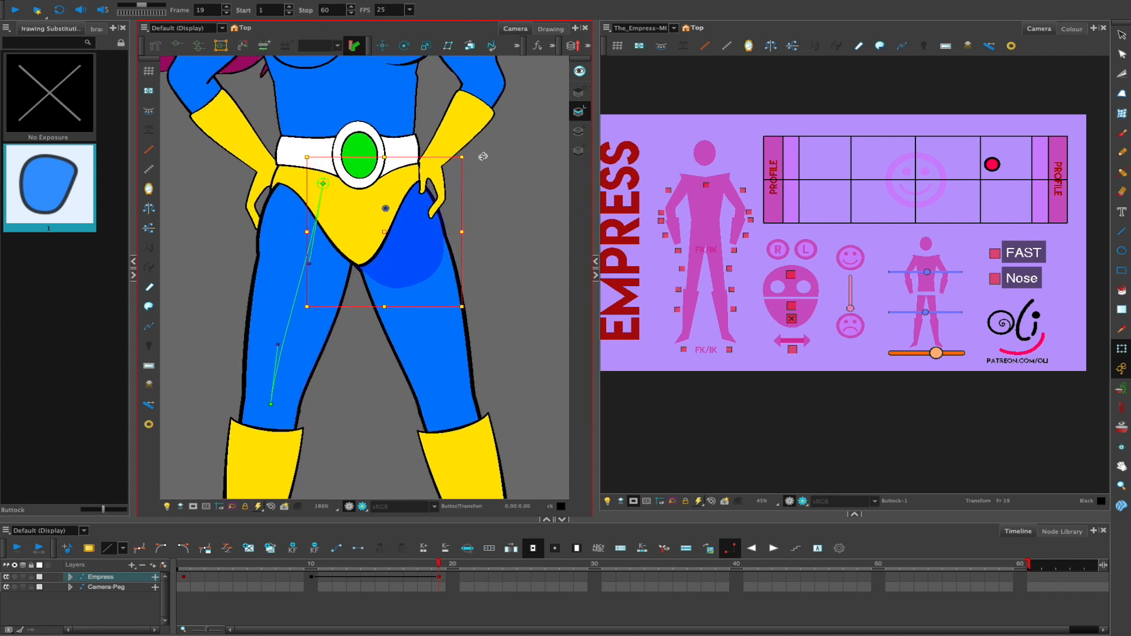
{"action": "left_click", "coordinate": [500, 166]}
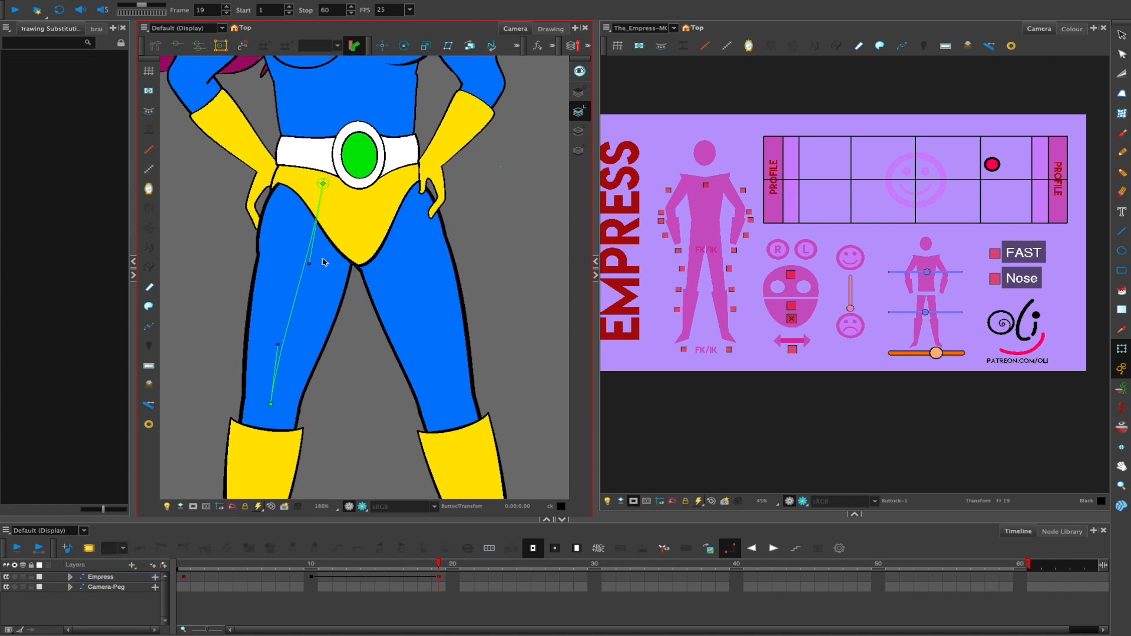
Reshape the pelvis with its deformation handles so the leg opening away from the hair curves higher, and hide the controls
{"action": "left_click", "coordinate": [378, 198]}
{"action": "left_click", "coordinate": [394, 198]}
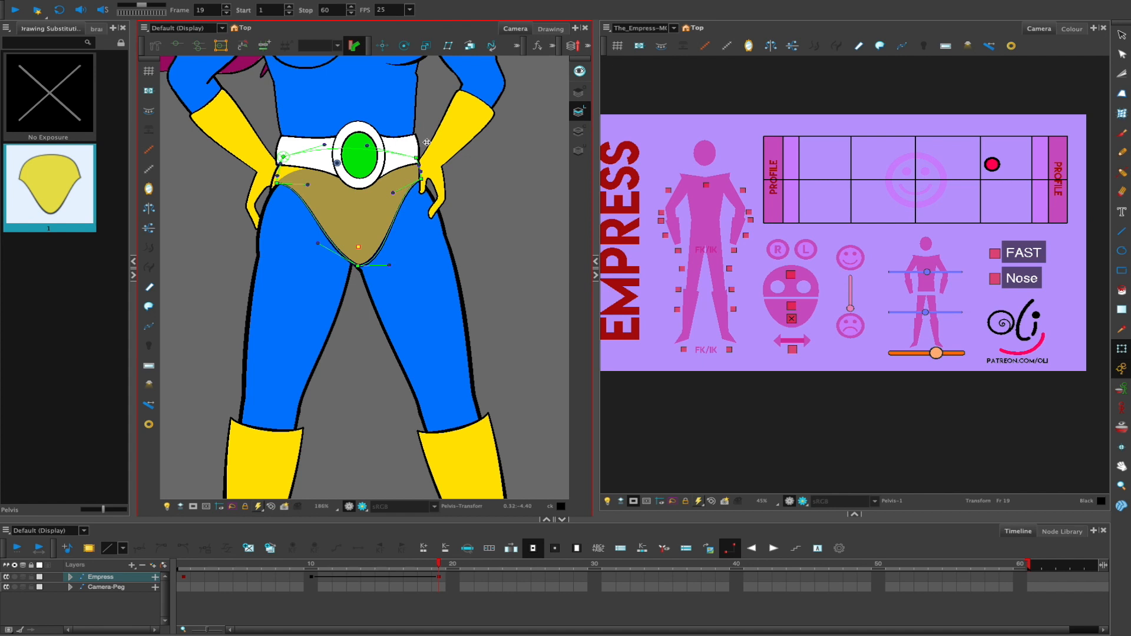
{"action": "left_click_drag", "start_coordinate": [393, 192], "coordinate": [369, 191]}
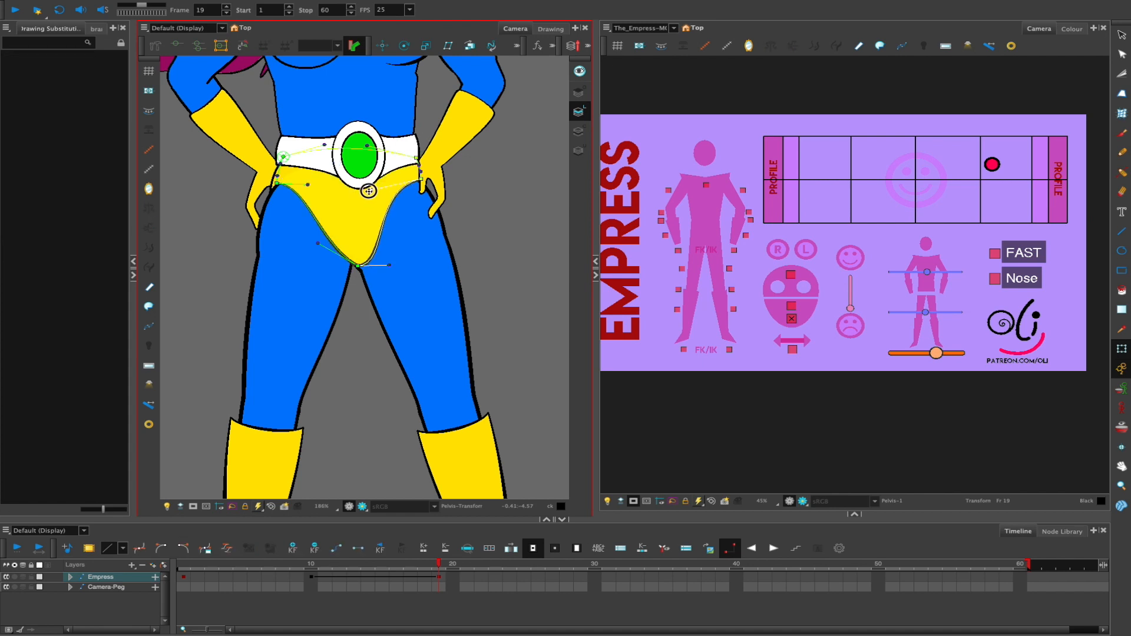
{"action": "left_click_drag", "start_coordinate": [392, 265], "coordinate": [359, 223]}
{"action": "key", "text": "Escape"}
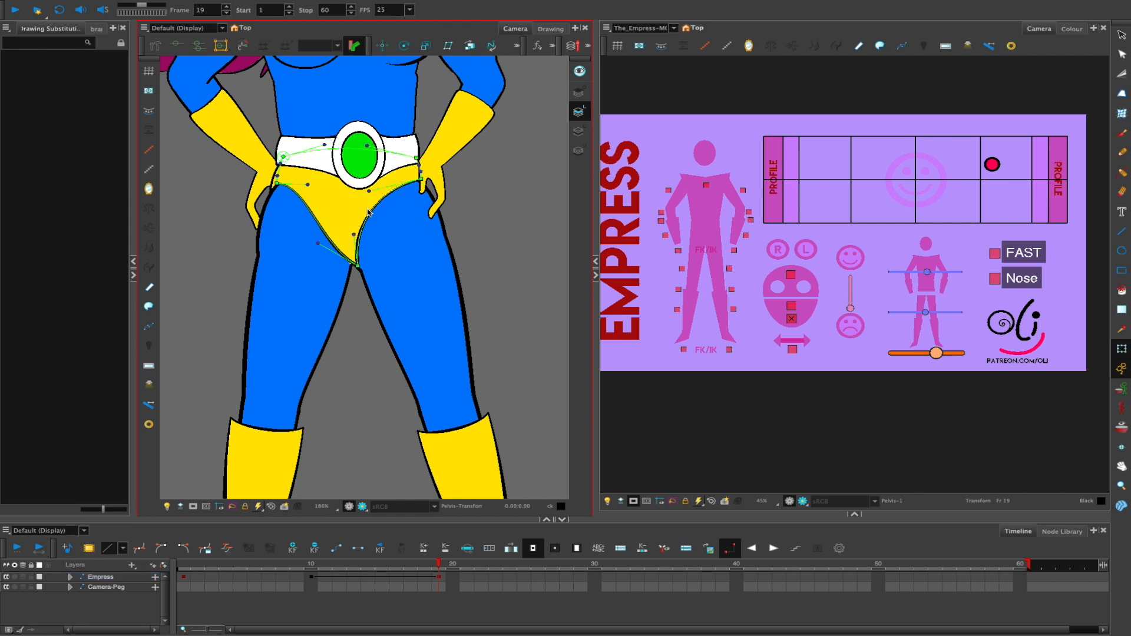
{"action": "key", "text": "shift+c"}
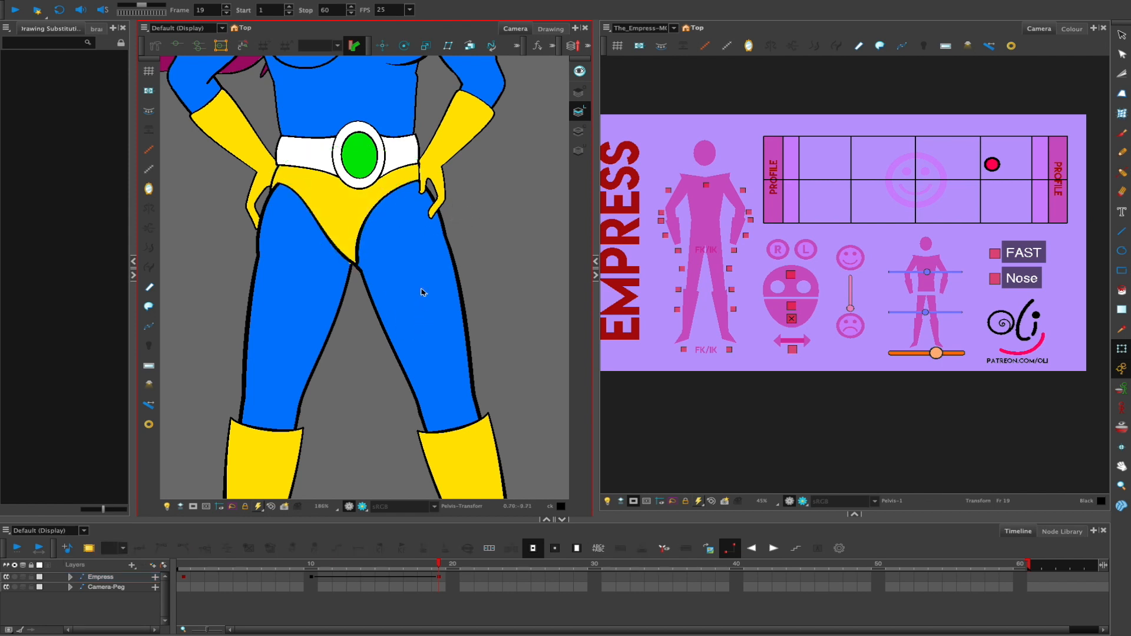
Try to swing the upper leg away from the hair inward with FAST off, and undo the move
{"action": "scroll", "coordinate": [472, 256], "scroll_direction": "down", "scroll_amount": 2}
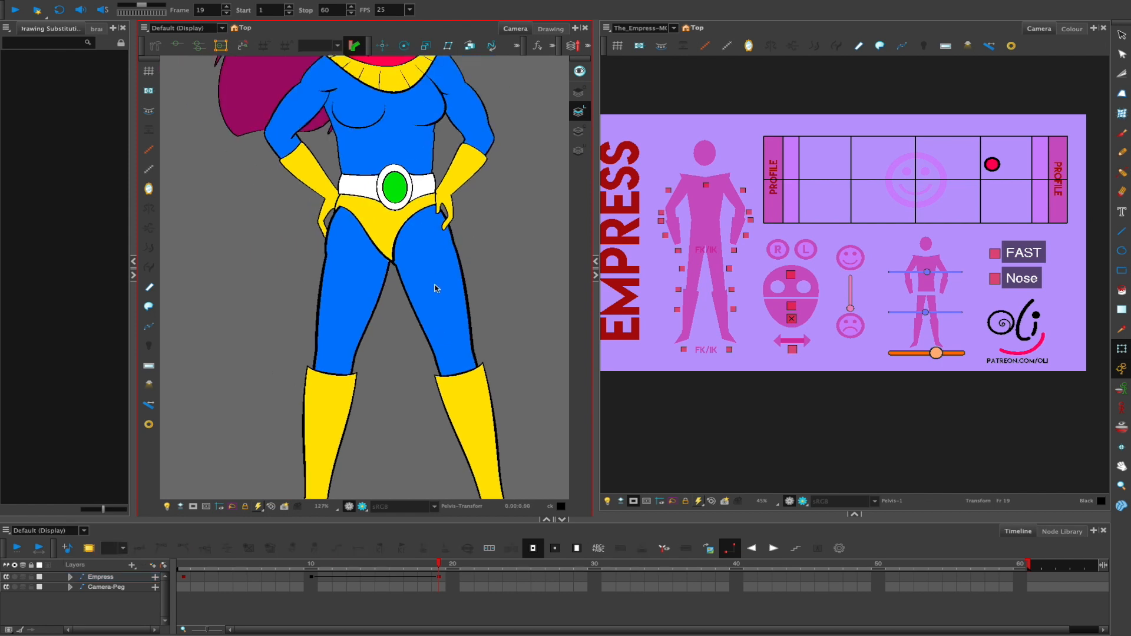
{"action": "left_click", "coordinate": [435, 288]}
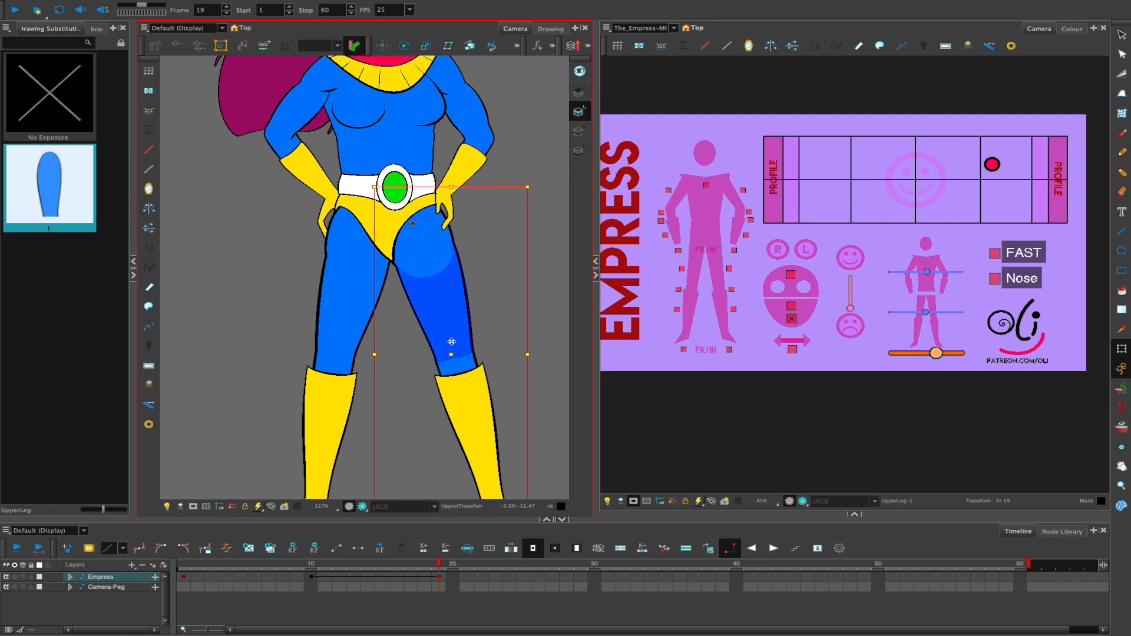
{"action": "left_click_drag", "start_coordinate": [431, 329], "coordinate": [407, 328]}
{"action": "key", "text": "ctrl+z"}
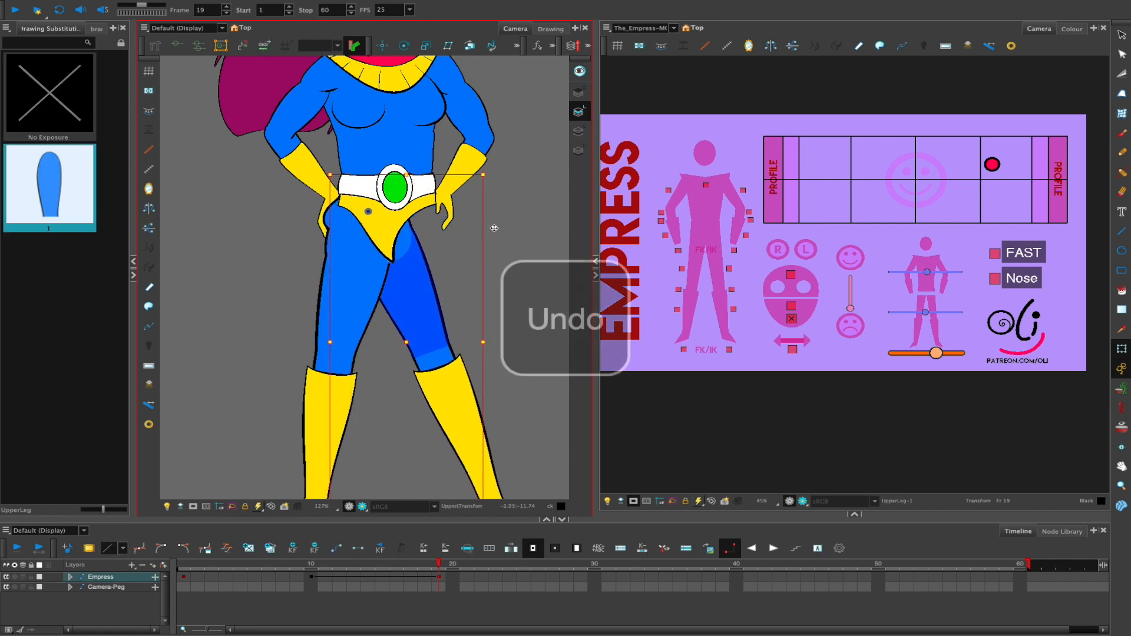
{"action": "left_click", "coordinate": [511, 274]}
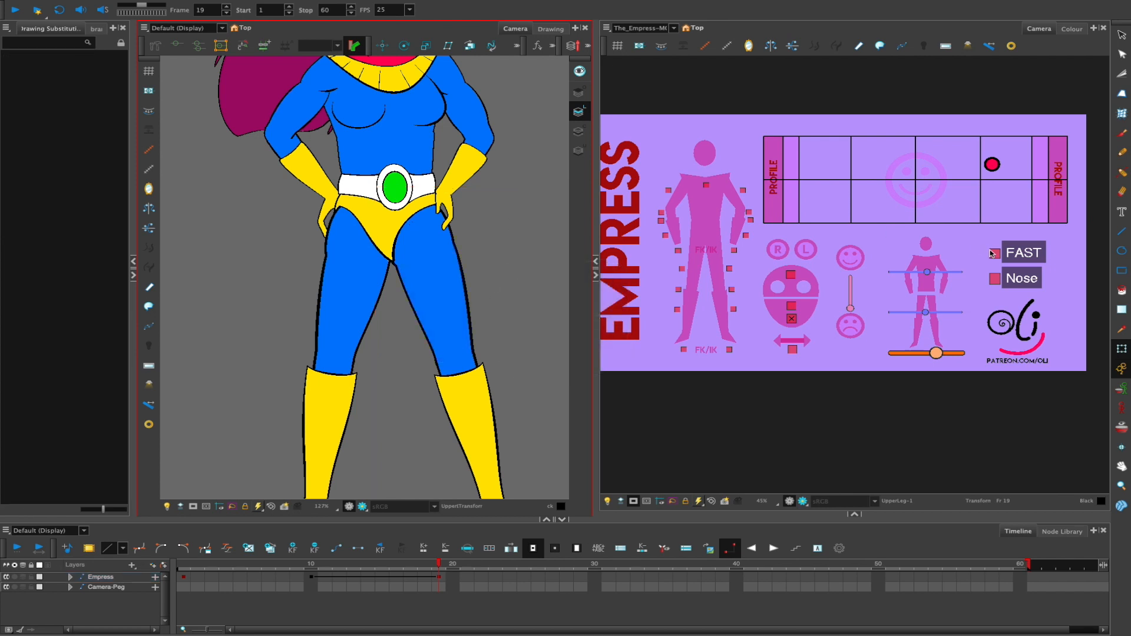
Turn FAST on and pull the thigh away from the hair inward so the knee bends toward the other leg
{"action": "left_click", "coordinate": [994, 255]}
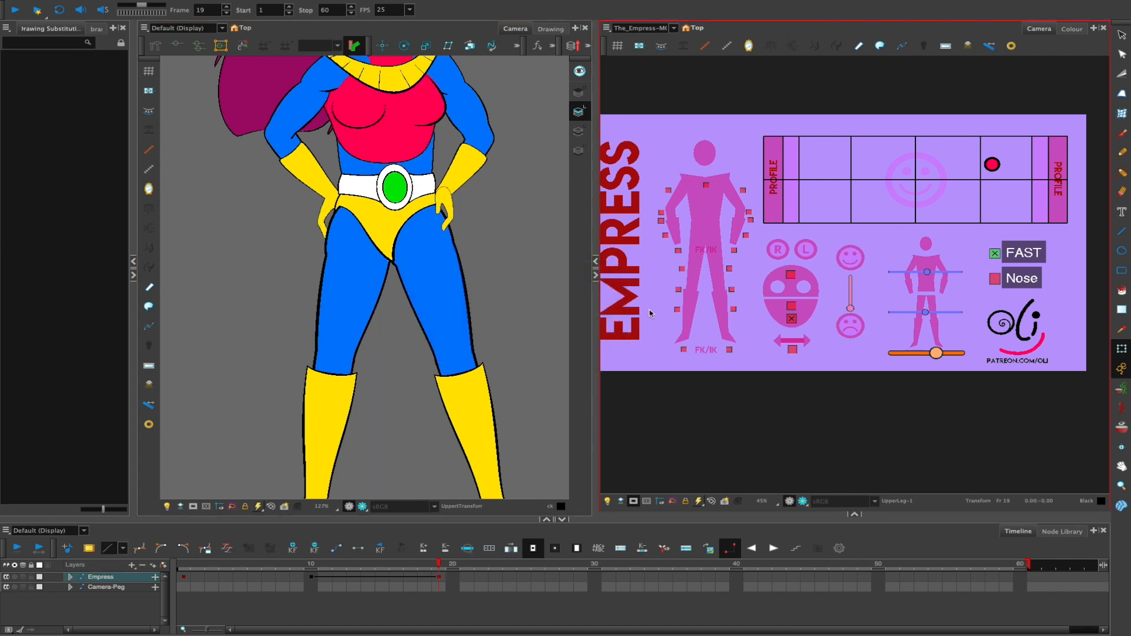
{"action": "left_click", "coordinate": [463, 331]}
{"action": "left_click_drag", "start_coordinate": [463, 332], "coordinate": [400, 326]}
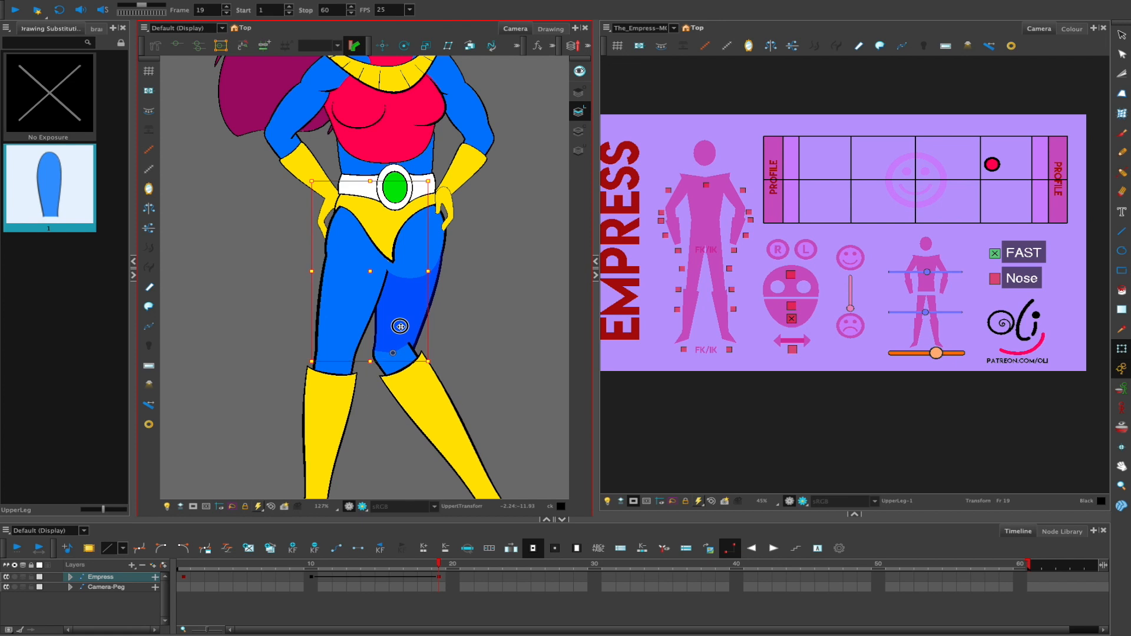
{"action": "left_click", "coordinate": [433, 289]}
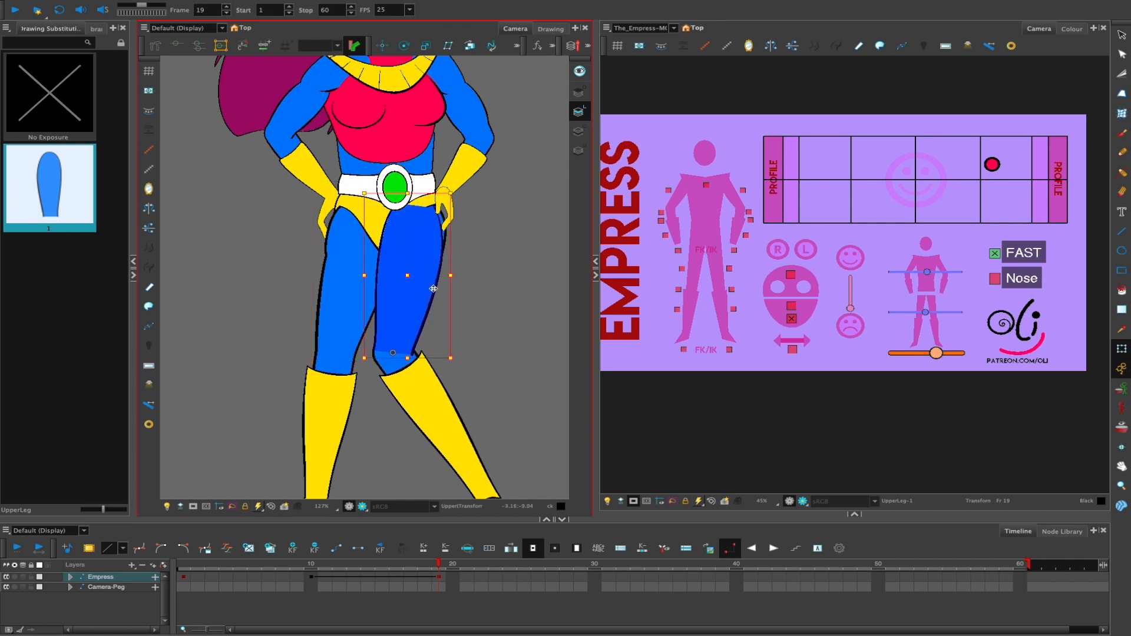
Nudge the buttock piece of the bent leg outward to round off the hip below the hand
{"action": "mouse_move", "coordinate": [422, 238]}
{"action": "left_mouse_down"}
{"action": "mouse_move", "coordinate": [428, 246]}
{"action": "mouse_move", "coordinate": [417, 236]}
{"action": "left_mouse_up"}
{"action": "key", "text": "Escape"}
{"action": "mouse_move", "coordinate": [421, 228]}
{"action": "left_mouse_down"}
{"action": "mouse_move", "coordinate": [438, 239]}
{"action": "mouse_move", "coordinate": [431, 231]}
{"action": "left_mouse_up"}
{"action": "left_click", "coordinate": [461, 232]}
{"action": "left_click", "coordinate": [451, 235]}
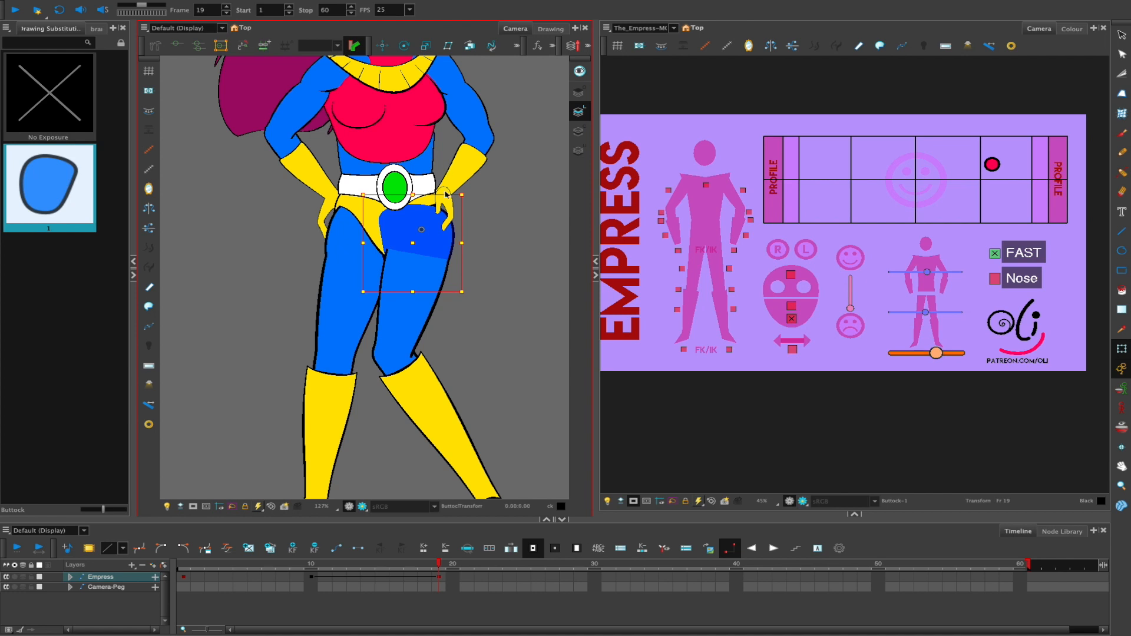
Show the pelvis deformation controls and pull the bent leg's opening handle toward the belt buckle
{"action": "key", "text": "b"}
{"action": "mouse_move", "coordinate": [381, 235]}
{"action": "left_mouse_down"}
{"action": "mouse_move", "coordinate": [400, 236]}
{"action": "mouse_move", "coordinate": [390, 239]}
{"action": "mouse_move", "coordinate": [396, 219]}
{"action": "mouse_move", "coordinate": [429, 207]}
{"action": "left_mouse_up"}
{"action": "scroll", "coordinate": [462, 189], "scroll_direction": "up", "scroll_amount": 3}
{"action": "left_click_drag", "start_coordinate": [352, 178], "coordinate": [352, 187]}
{"action": "left_click", "coordinate": [317, 216]}
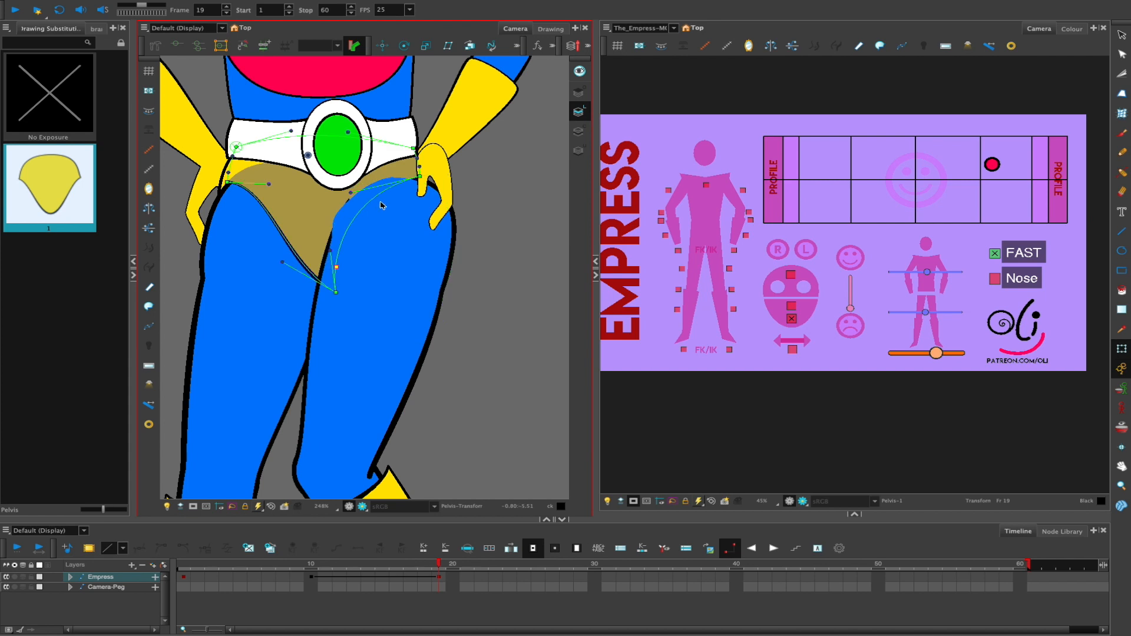
{"action": "left_click", "coordinate": [353, 196]}
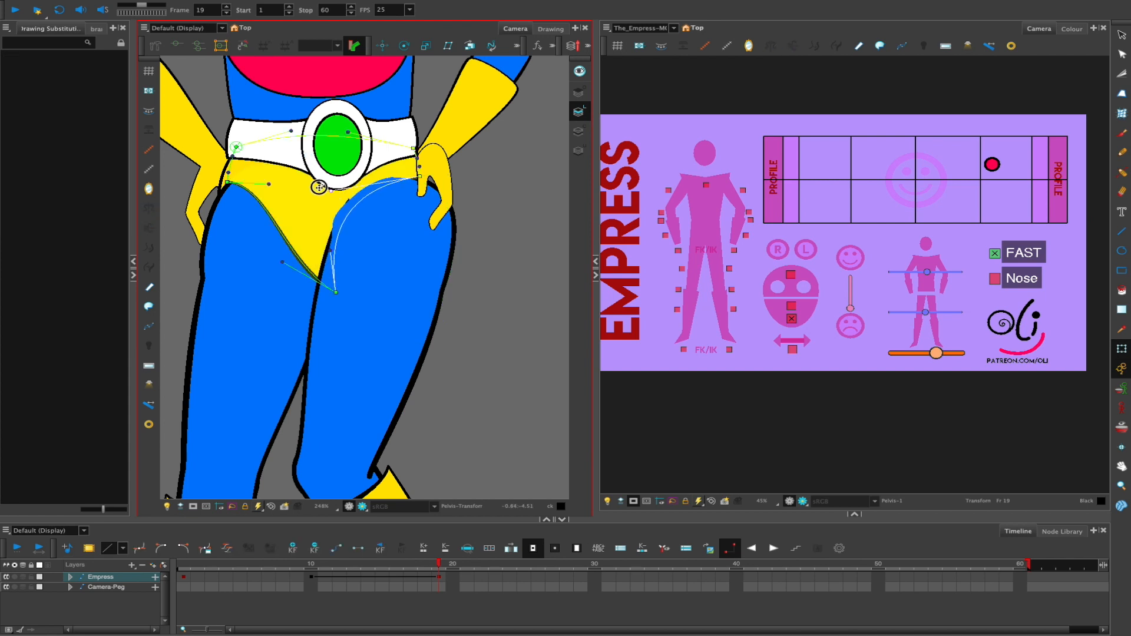
Adjust the bent leg's buttock deformation handles to smooth its contour along the inner thigh and top of the hip
{"action": "left_click", "coordinate": [379, 224]}
{"action": "left_click", "coordinate": [334, 247]}
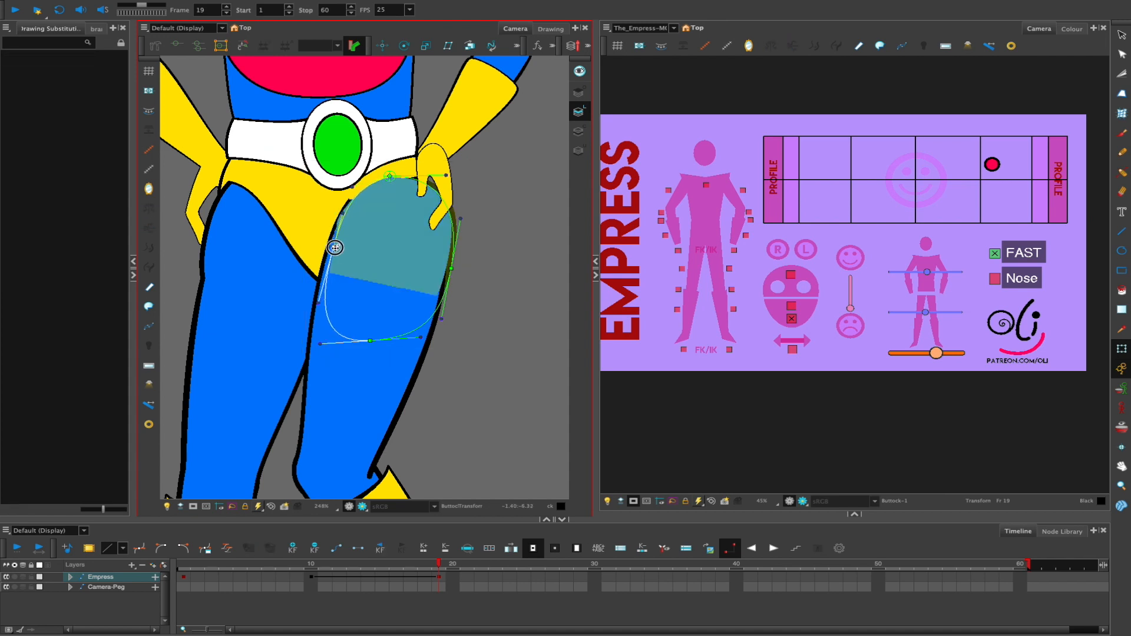
{"action": "left_click_drag", "start_coordinate": [398, 175], "coordinate": [393, 180]}
Raise the pelvis curve handle behind the belt buckle to fit the bent leg, and hide the deformation controls
{"action": "left_click", "coordinate": [344, 205]}
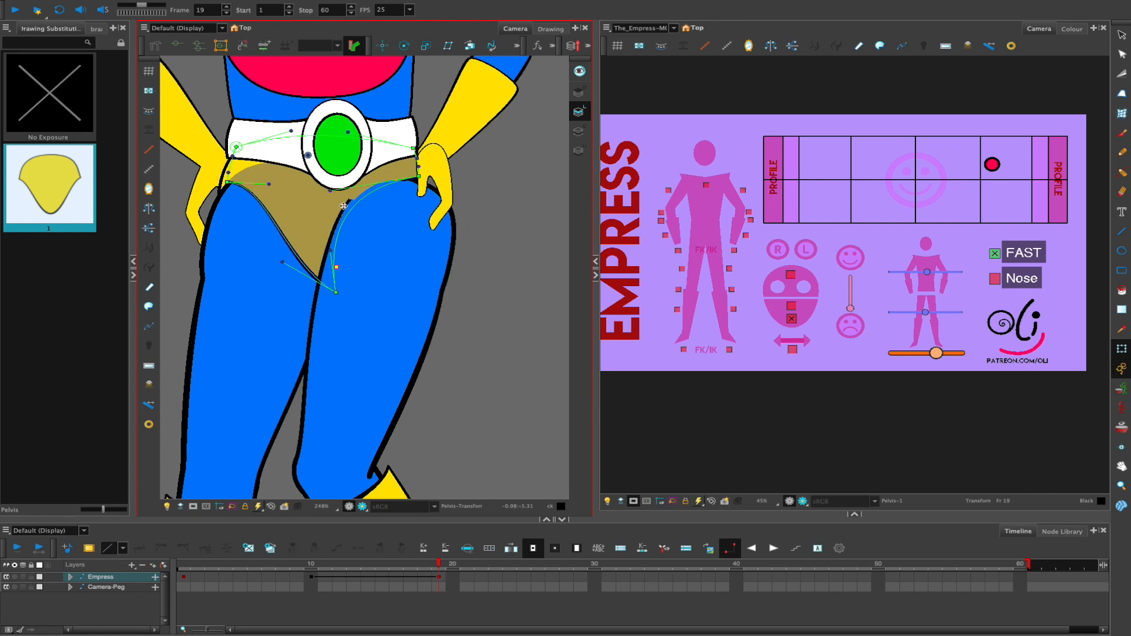
{"action": "left_click", "coordinate": [333, 191]}
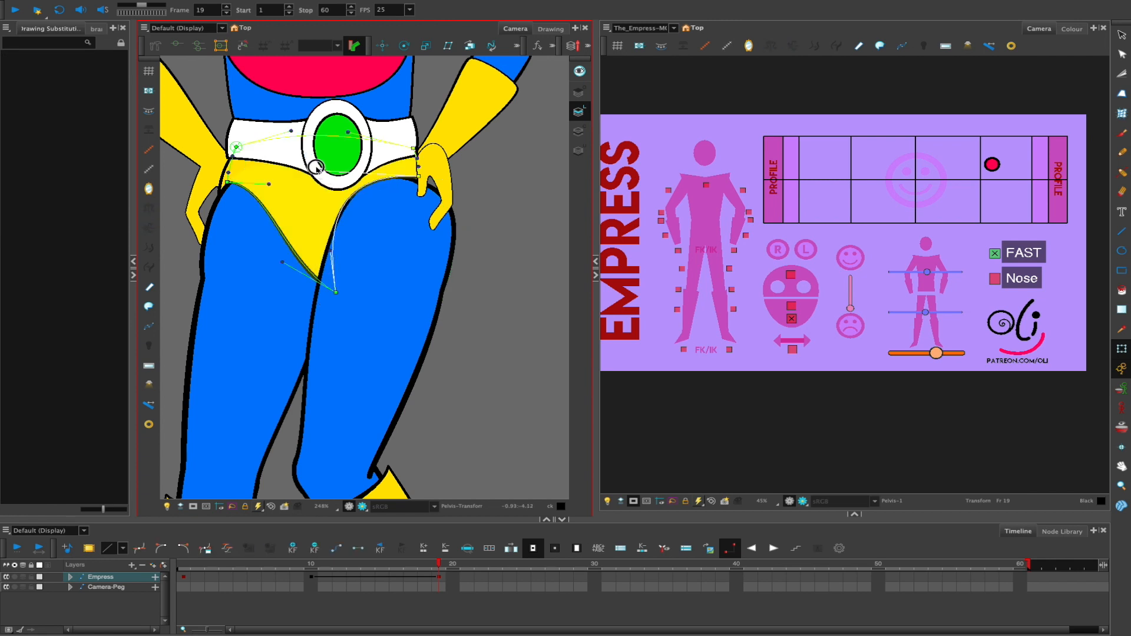
{"action": "left_click_drag", "start_coordinate": [318, 170], "coordinate": [318, 168]}
{"action": "left_click_drag", "start_coordinate": [418, 177], "coordinate": [417, 177]}
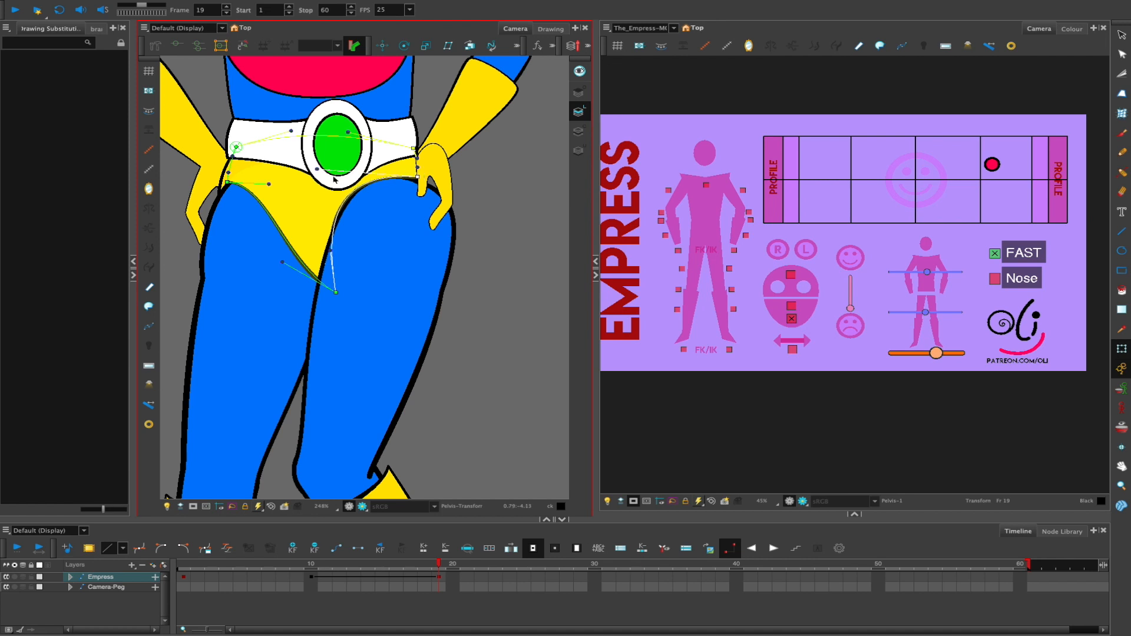
{"action": "left_click_drag", "start_coordinate": [318, 167], "coordinate": [319, 172]}
{"action": "left_click", "coordinate": [471, 177]}
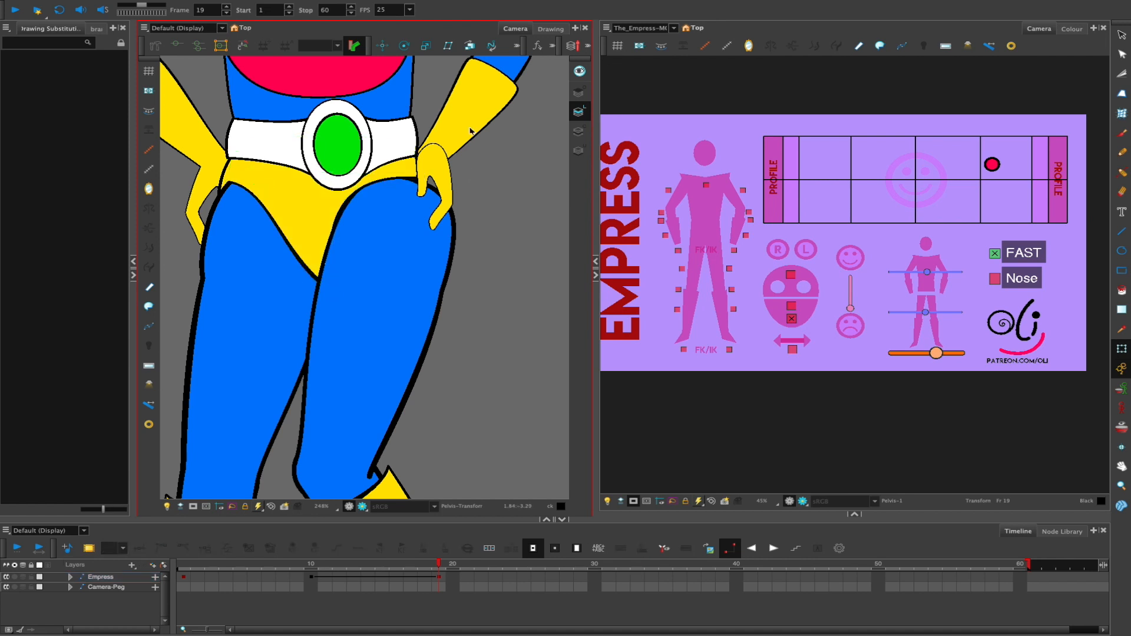
{"action": "scroll", "coordinate": [465, 239], "scroll_direction": "down", "scroll_amount": 3}
{"action": "scroll", "coordinate": [466, 239], "scroll_direction": "up", "scroll_amount": 3}
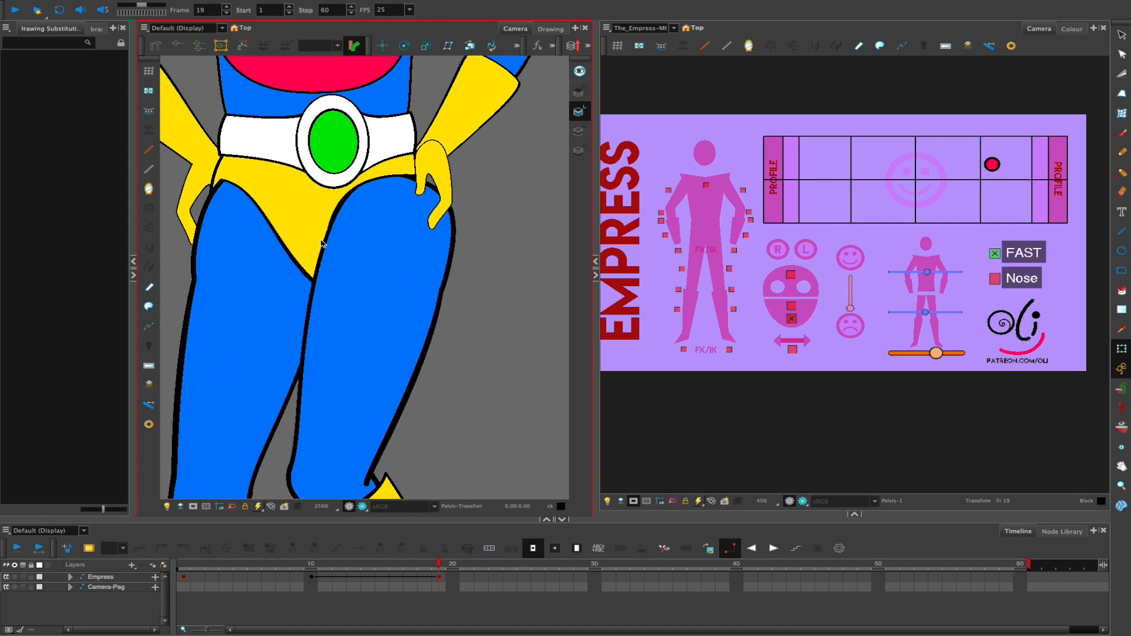
Move the bent leg's foot up and inward so its knee crosses in front of the other leg
{"action": "scroll", "coordinate": [457, 261], "scroll_direction": "down", "scroll_amount": 5}
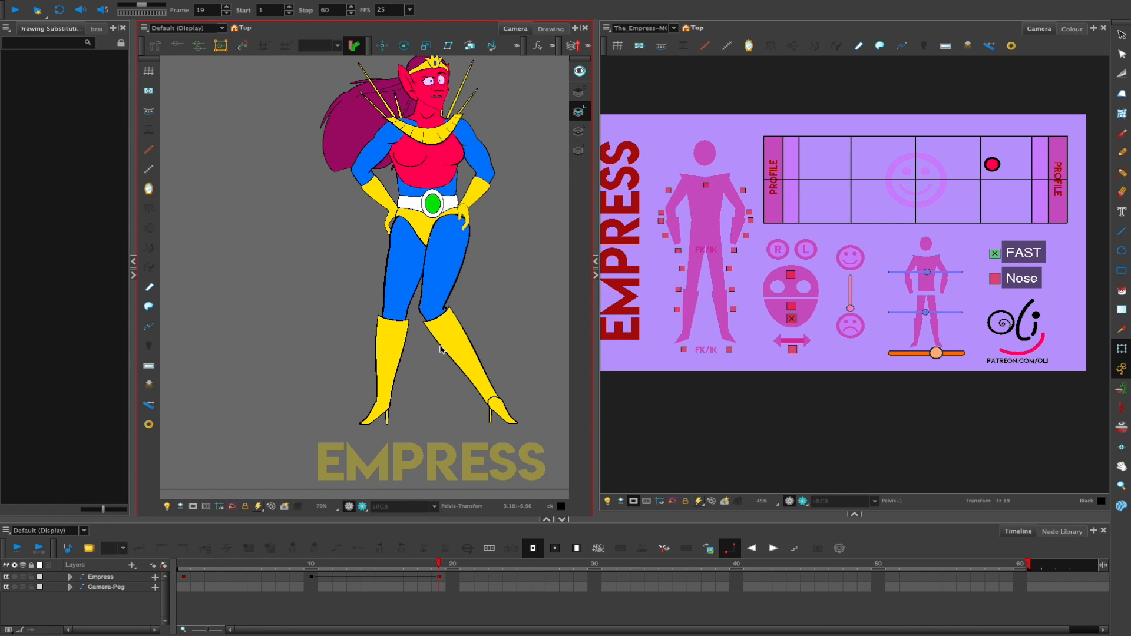
{"action": "left_click", "coordinate": [500, 405]}
{"action": "left_click_drag", "start_coordinate": [499, 405], "coordinate": [467, 384]}
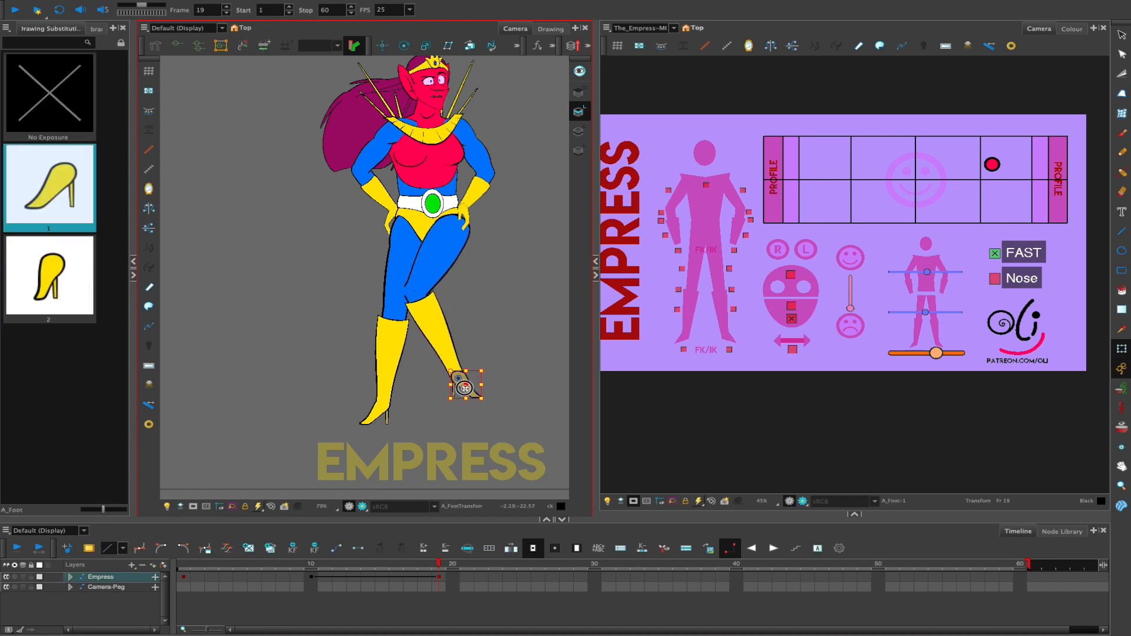
Swing the bent leg's knee outward and back across the supporting leg to test how the thigh and knee join
{"action": "scroll", "coordinate": [460, 300], "scroll_direction": "up", "scroll_amount": 2}
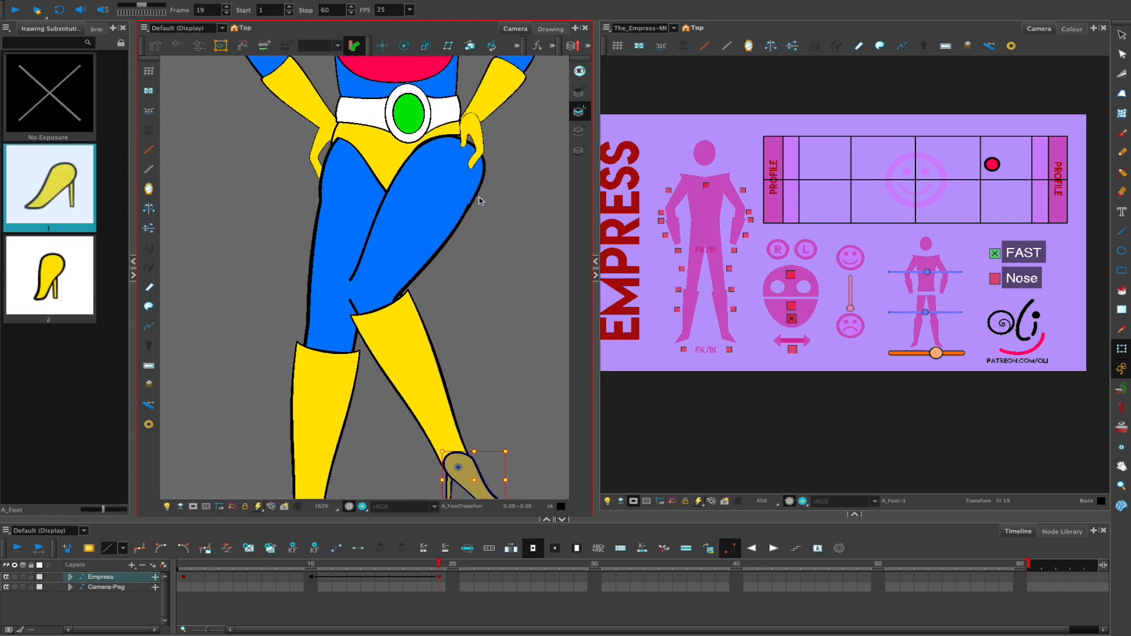
{"action": "left_click", "coordinate": [365, 294]}
{"action": "left_click", "coordinate": [390, 284]}
{"action": "left_click_drag", "start_coordinate": [399, 282], "coordinate": [431, 282]}
{"action": "left_click", "coordinate": [461, 278]}
{"action": "left_click", "coordinate": [399, 287]}
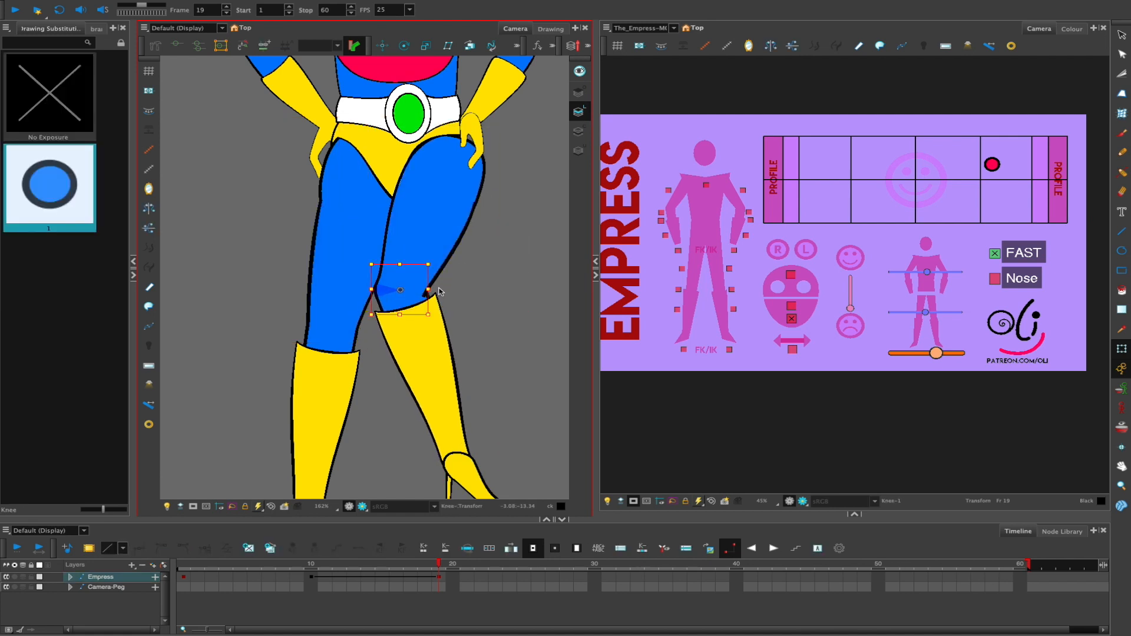
{"action": "left_click_drag", "start_coordinate": [439, 244], "coordinate": [400, 244]}
{"action": "left_click", "coordinate": [469, 213]}
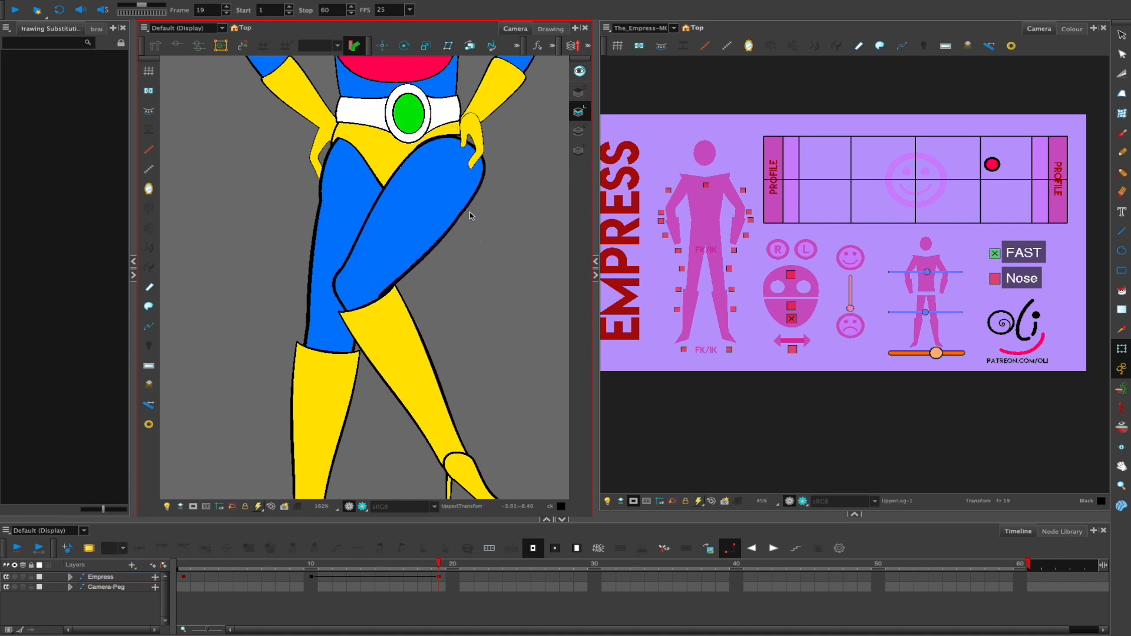
Move the crossed leg's foot further inward toward the supporting leg
{"action": "scroll", "coordinate": [472, 247], "scroll_direction": "down", "scroll_amount": 5}
{"action": "left_click_drag", "start_coordinate": [477, 404], "coordinate": [443, 393]}
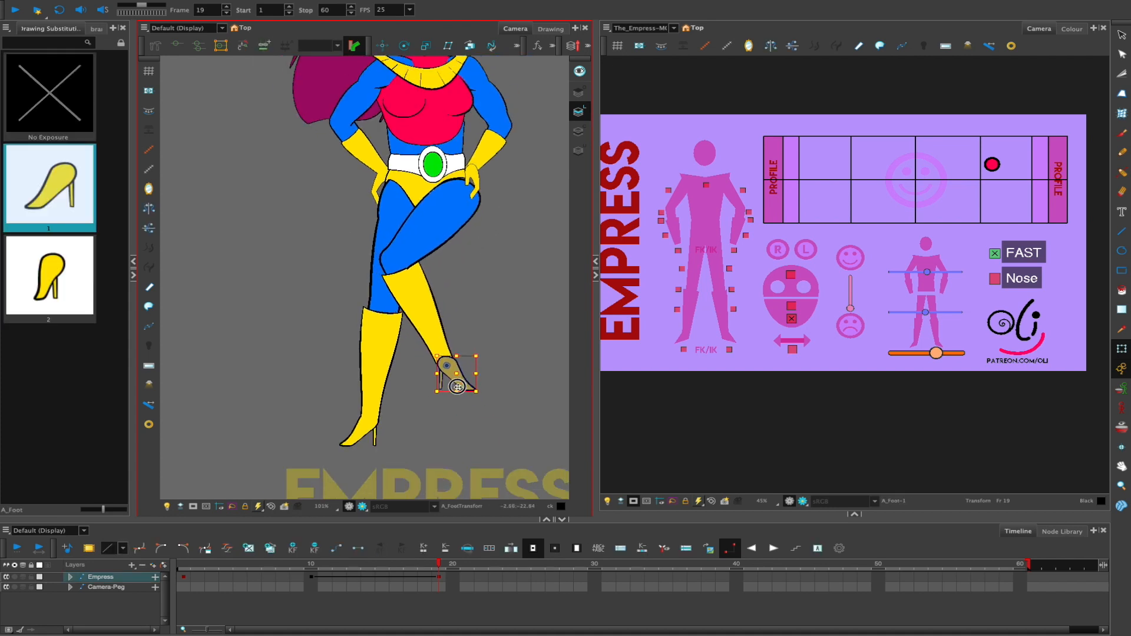
Show the crossed leg's buttock deformation controls, raise its upper curve point slightly under the hip hand, and hide the controls
{"action": "scroll", "coordinate": [485, 222], "scroll_direction": "up", "scroll_amount": 5}
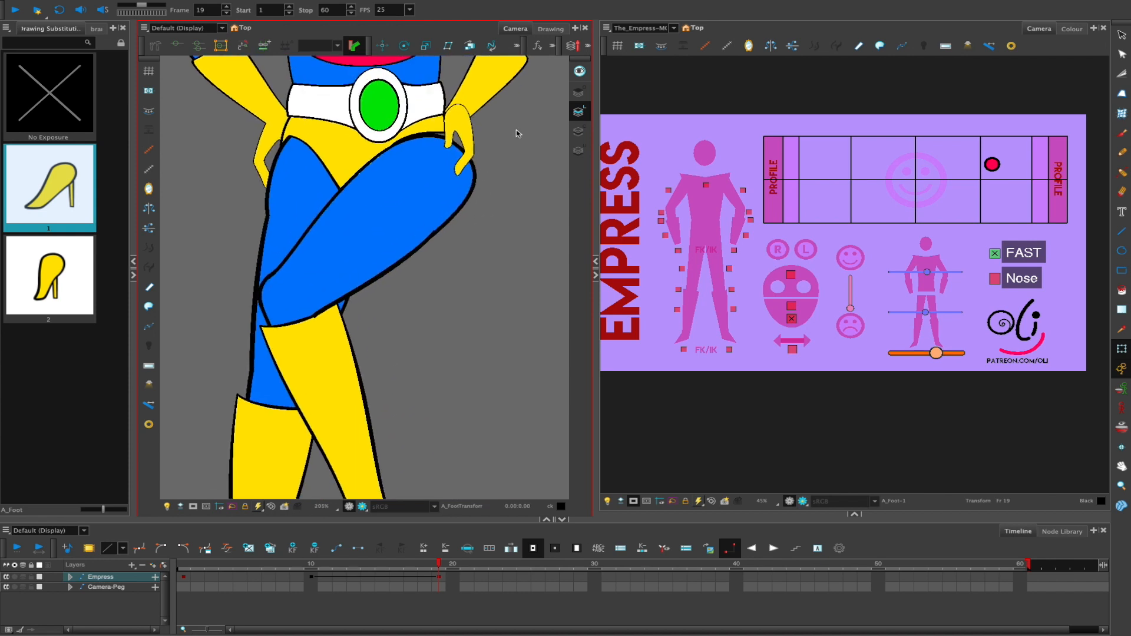
{"action": "left_click", "coordinate": [445, 166]}
{"action": "key", "text": "F11"}
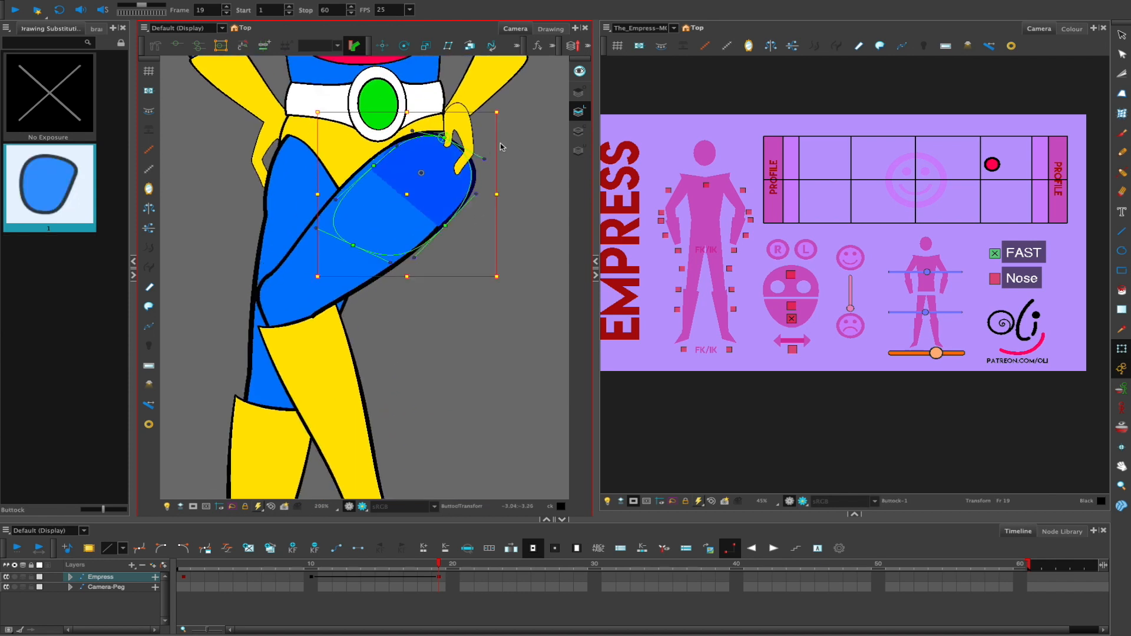
{"action": "left_click", "coordinate": [502, 147]}
{"action": "left_click_drag", "start_coordinate": [443, 137], "coordinate": [445, 133]}
{"action": "left_click", "coordinate": [495, 118]}
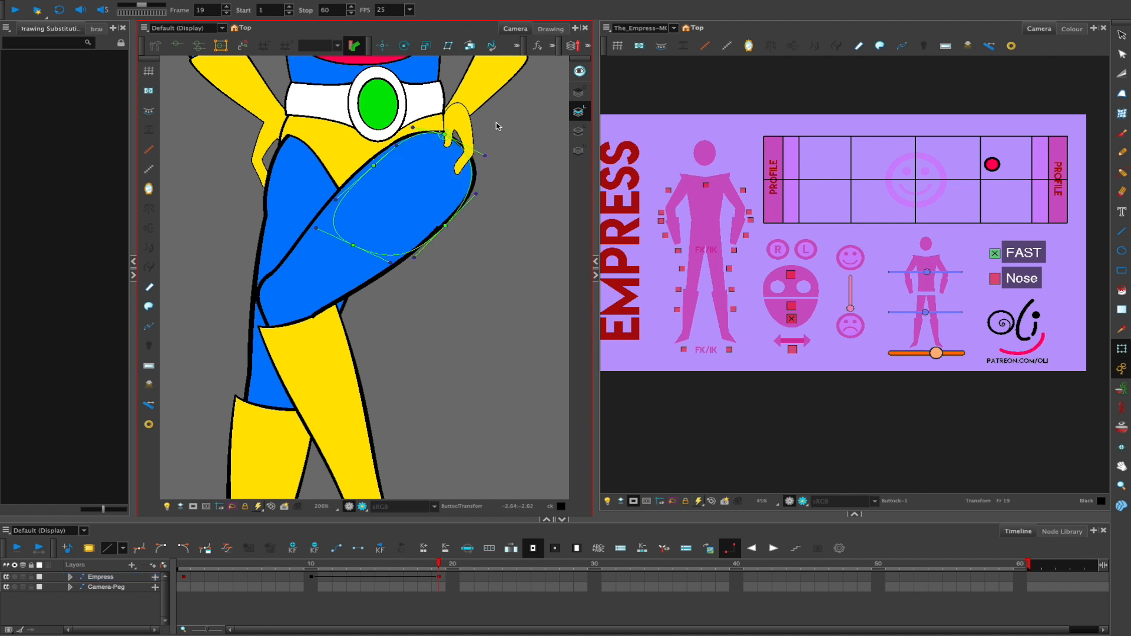
{"action": "scroll", "coordinate": [506, 235], "scroll_direction": "down", "scroll_amount": 5}
{"action": "scroll", "coordinate": [502, 254], "scroll_direction": "down", "scroll_amount": 2}
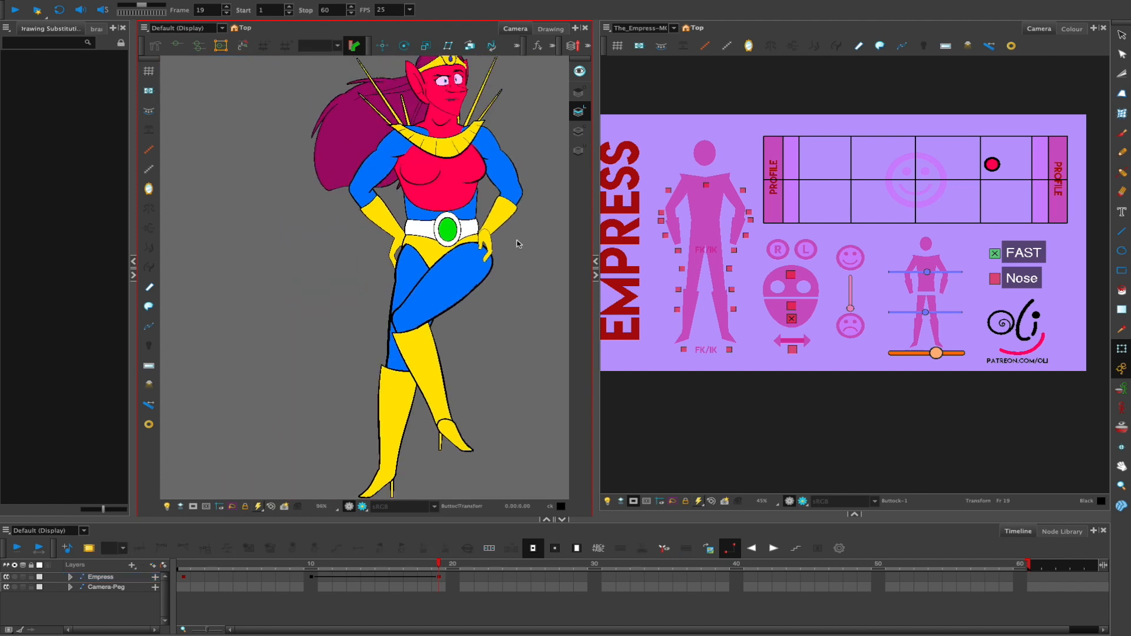
{"action": "scroll", "coordinate": [500, 250], "scroll_direction": "up", "scroll_amount": 4}
{"action": "scroll", "coordinate": [501, 250], "scroll_direction": "down", "scroll_amount": 3}
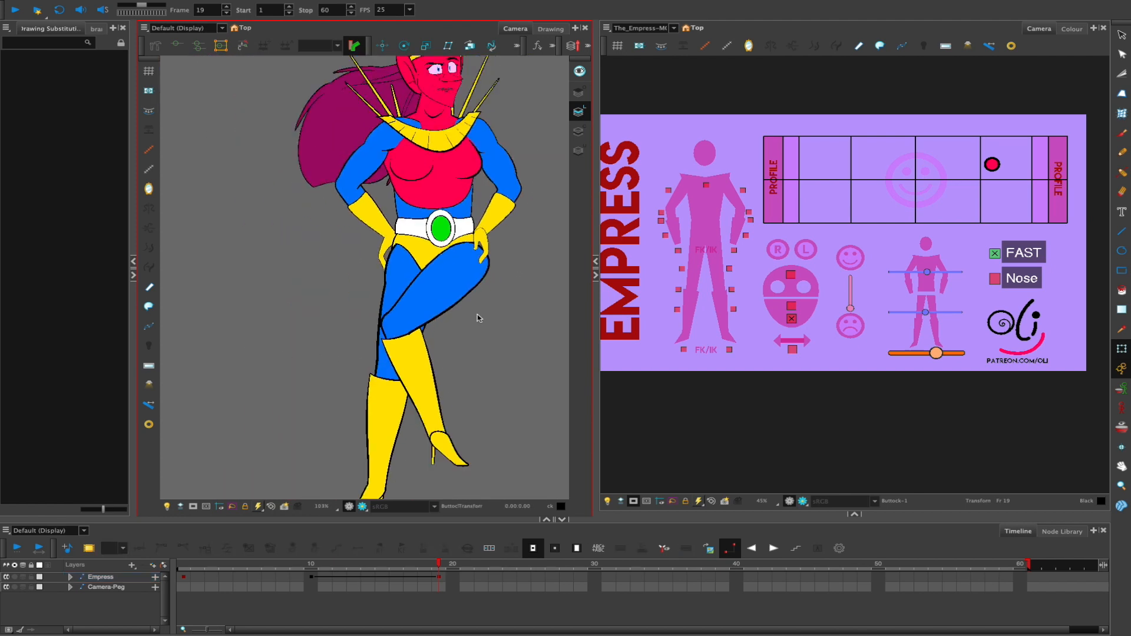
{"action": "scroll", "coordinate": [504, 258], "scroll_direction": "down", "scroll_amount": 1}
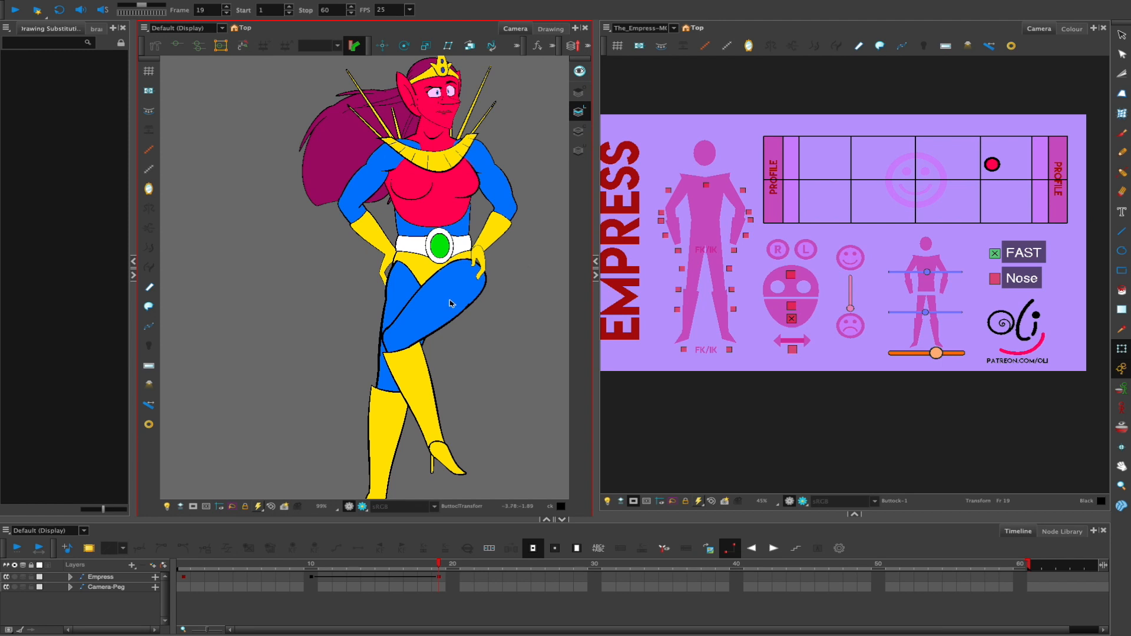
Go to frame 10 and turn off the rig's FAST mode
{"action": "left_click", "coordinate": [311, 565]}
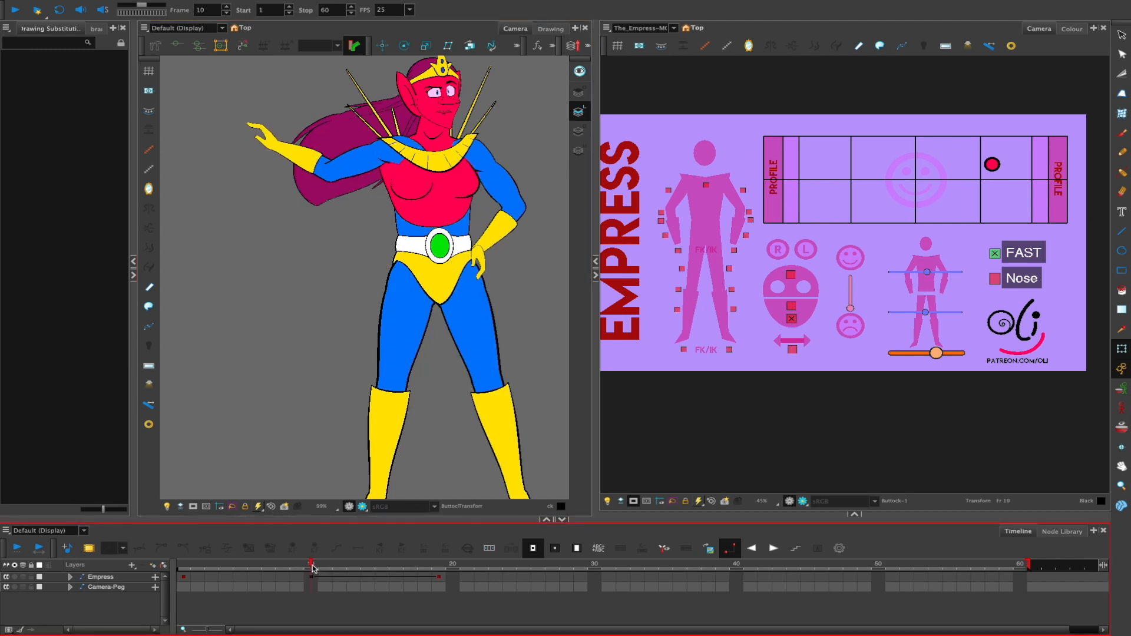
{"action": "left_click_drag", "start_coordinate": [512, 285], "coordinate": [487, 271]}
{"action": "left_click", "coordinate": [995, 254]}
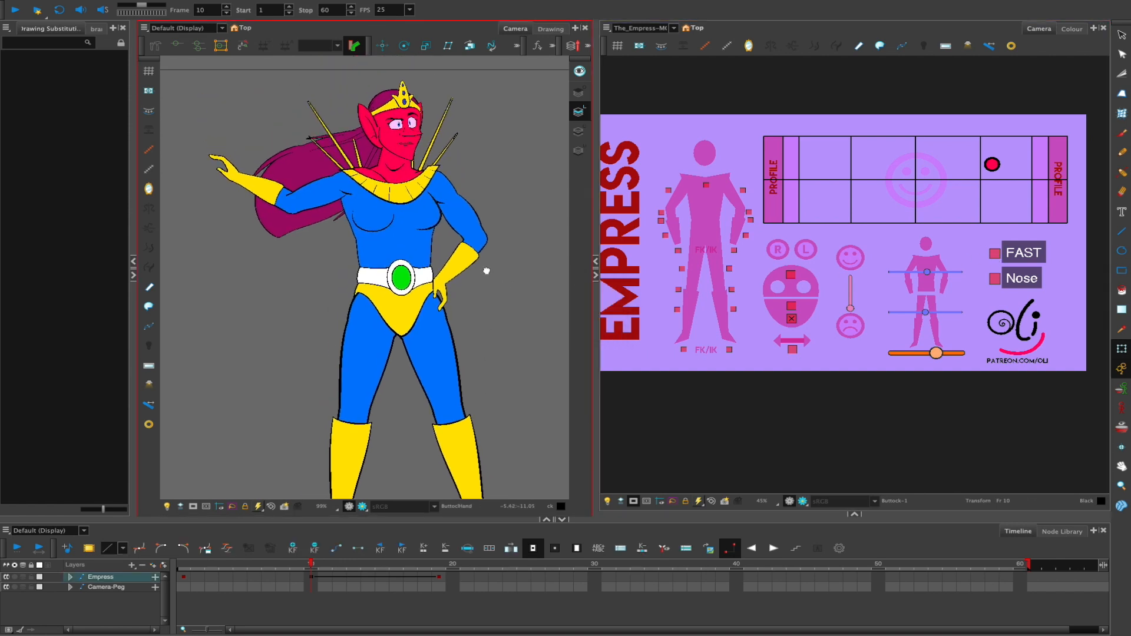
{"action": "scroll", "coordinate": [452, 204], "scroll_direction": "up", "scroll_amount": 3}
{"action": "left_click_drag", "start_coordinate": [452, 93], "coordinate": [503, 217]}
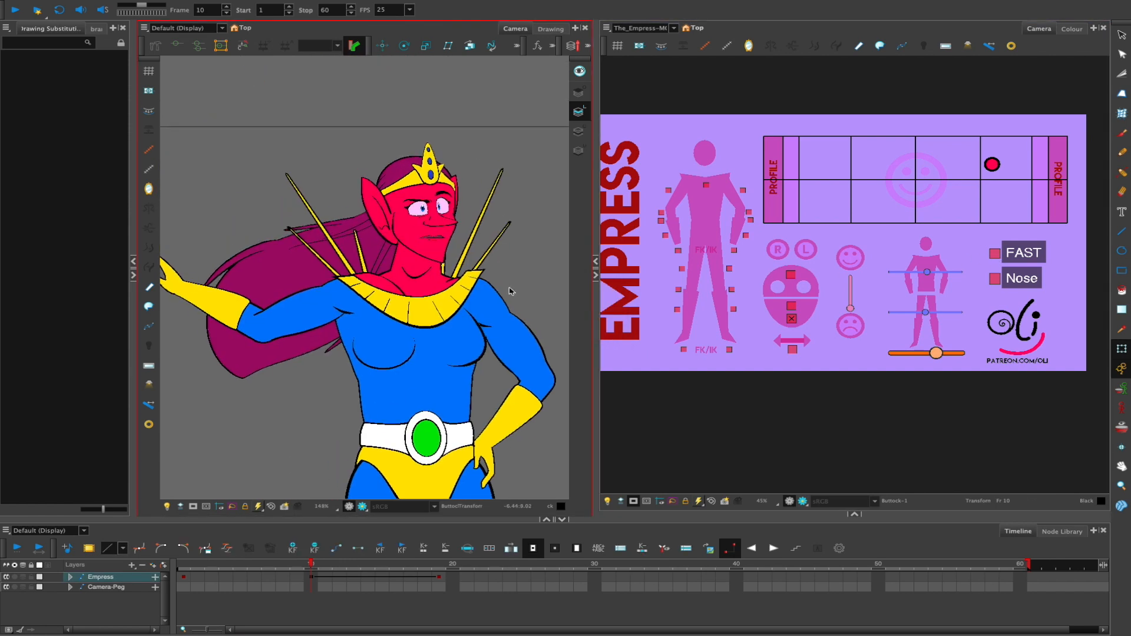
{"action": "scroll", "coordinate": [457, 263], "scroll_direction": "up", "scroll_amount": 3}
{"action": "scroll", "coordinate": [457, 263], "scroll_direction": "up", "scroll_amount": 1}
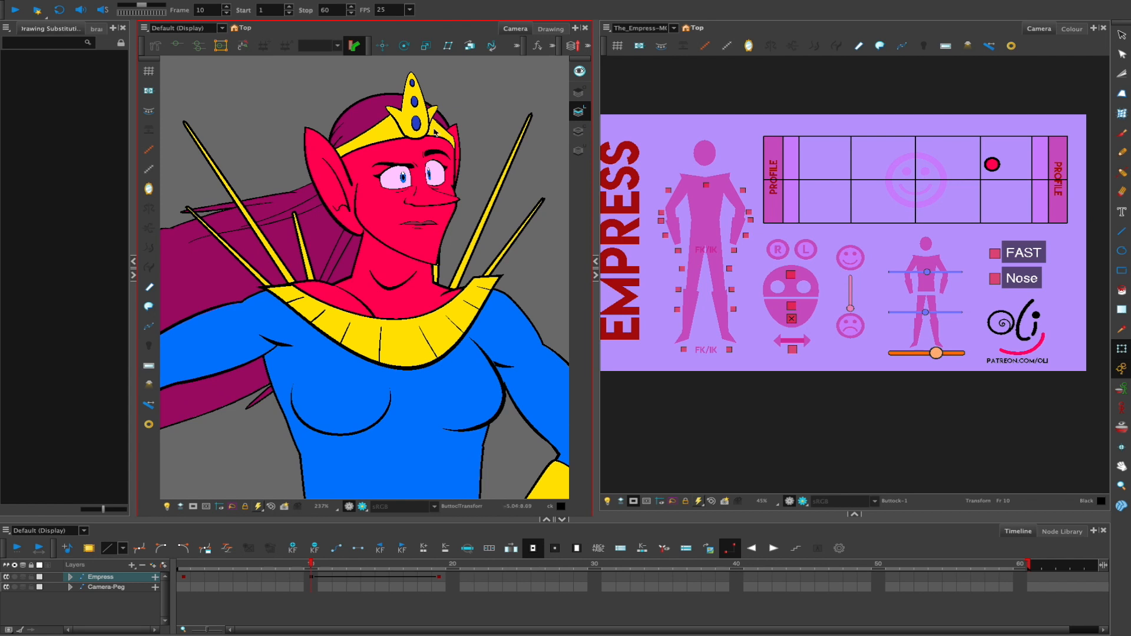
Nudge the far ear slightly up and outward at the side of the head, and deselect it
{"action": "left_click", "coordinate": [462, 135]}
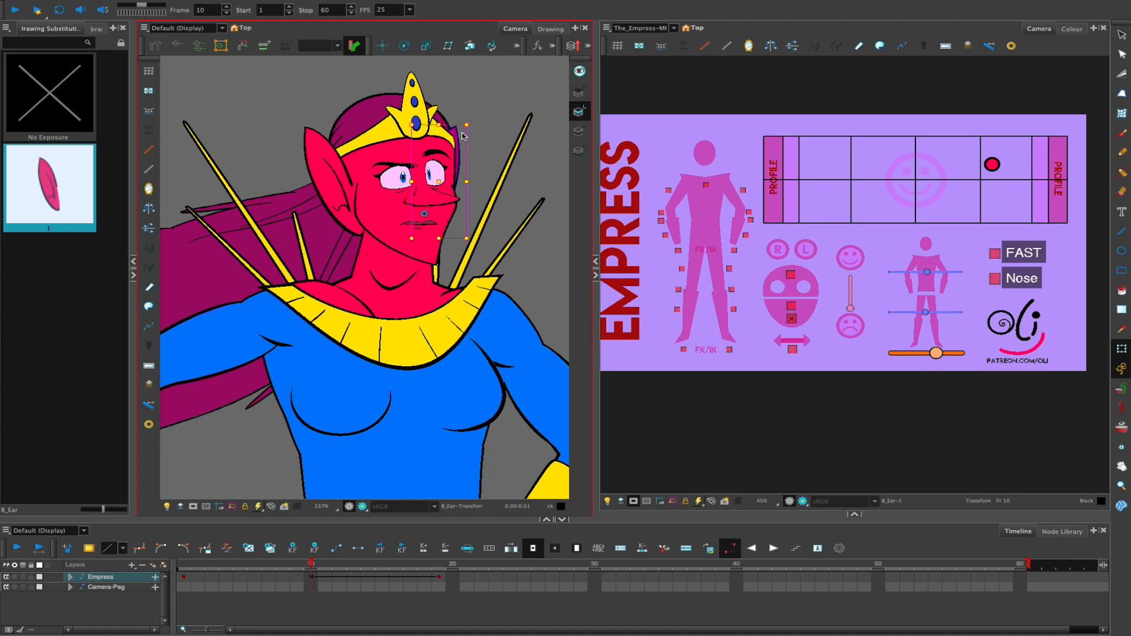
{"action": "left_click_drag", "start_coordinate": [457, 132], "coordinate": [459, 130]}
{"action": "left_click", "coordinate": [482, 125]}
{"action": "key", "text": "space"}
{"action": "left_click_drag", "start_coordinate": [494, 138], "coordinate": [460, 136]}
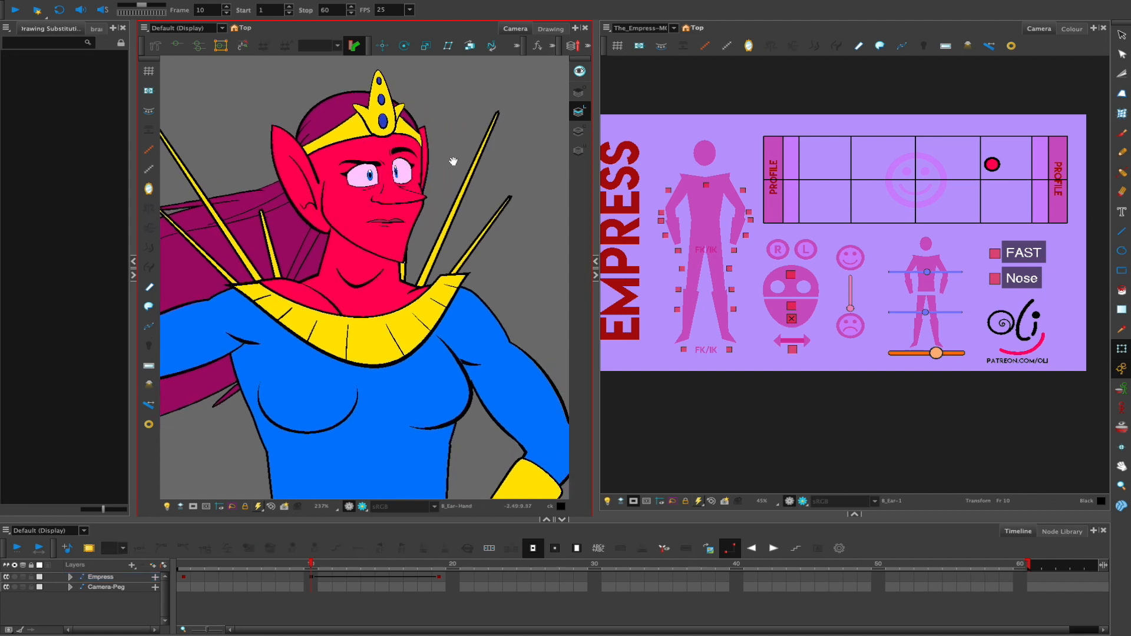
{"action": "scroll", "coordinate": [448, 135], "scroll_direction": "down", "scroll_amount": 3}
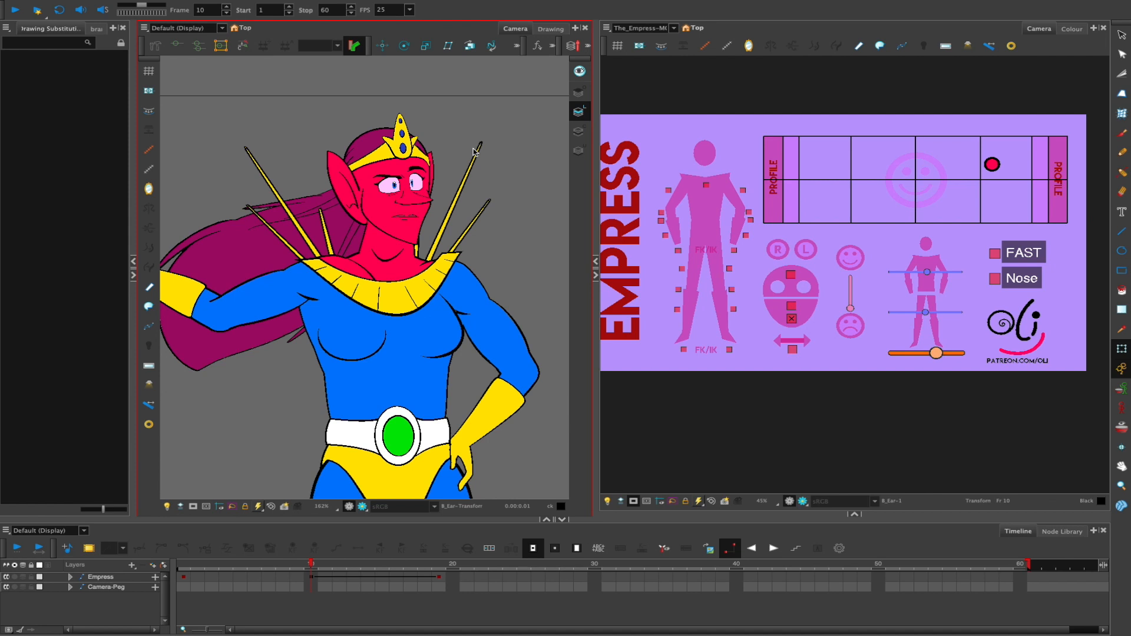
{"action": "scroll", "coordinate": [478, 169], "scroll_direction": "down", "scroll_amount": 2}
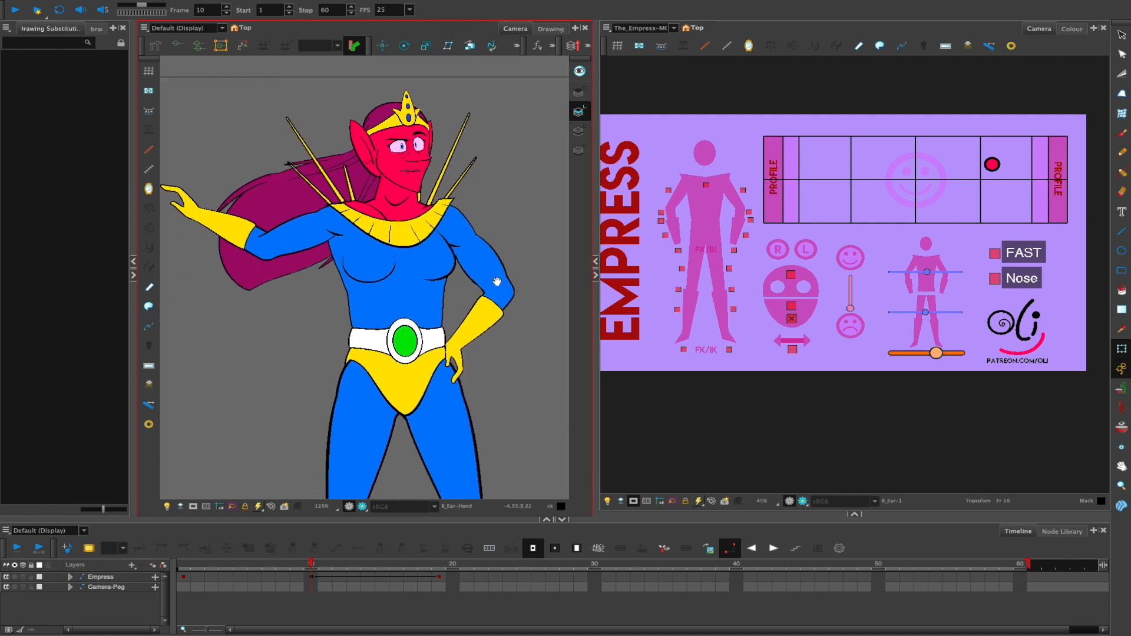
Turn on FAST mode, and pull in the upper arms of the hip-resting arm and the outstretched arm
{"action": "left_click", "coordinate": [498, 280]}
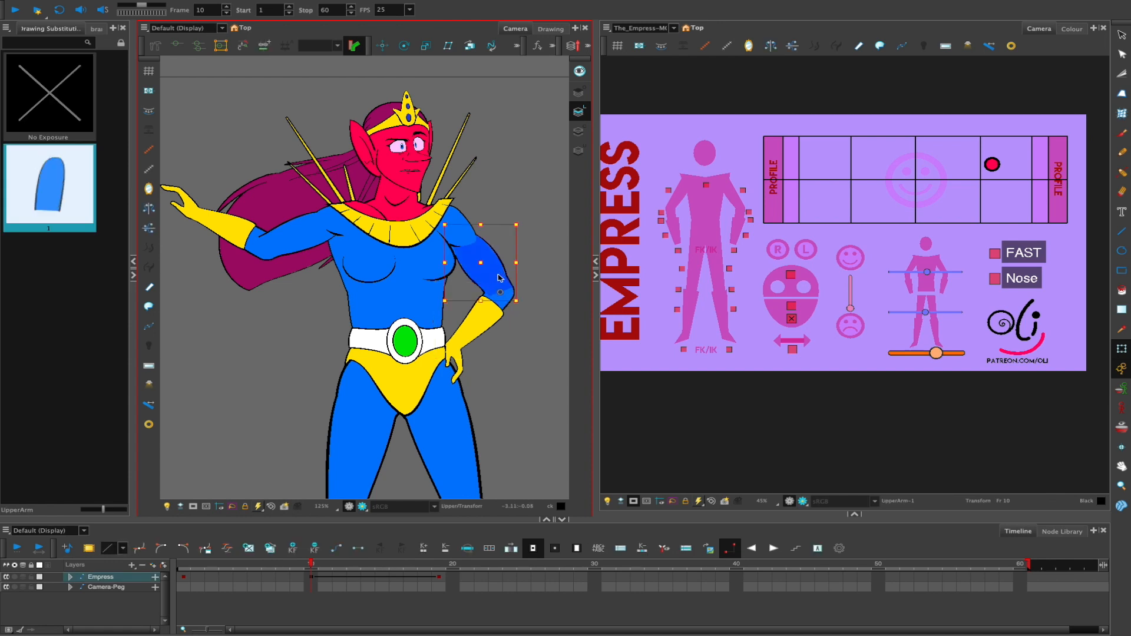
{"action": "left_click", "coordinate": [995, 253]}
{"action": "left_click_drag", "start_coordinate": [493, 266], "coordinate": [486, 247]}
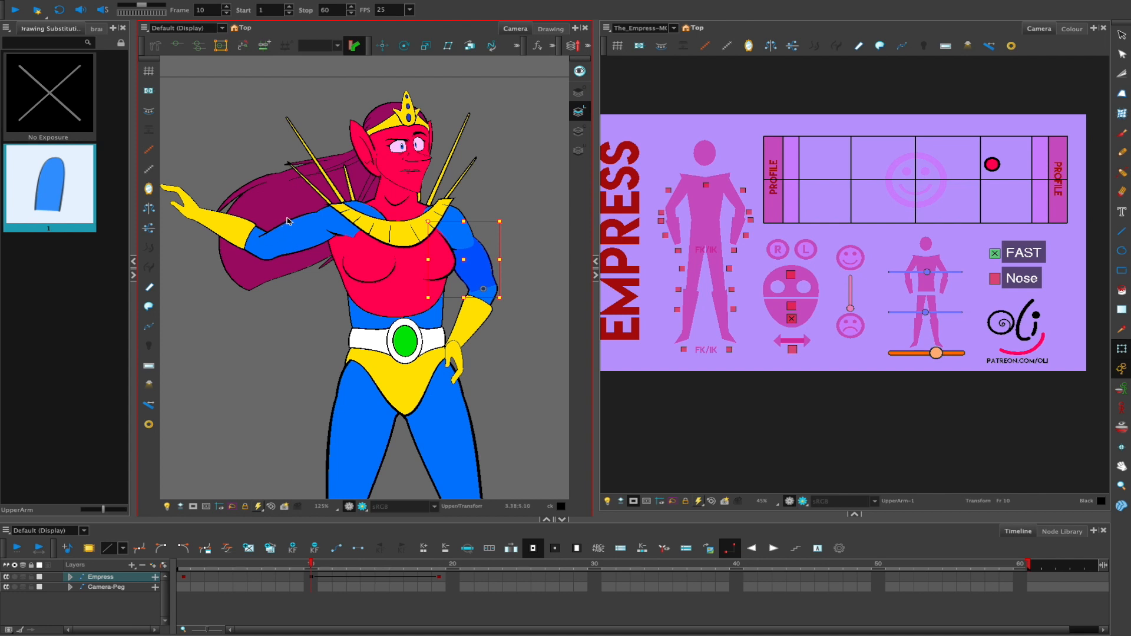
{"action": "left_click_drag", "start_coordinate": [284, 245], "coordinate": [298, 265]}
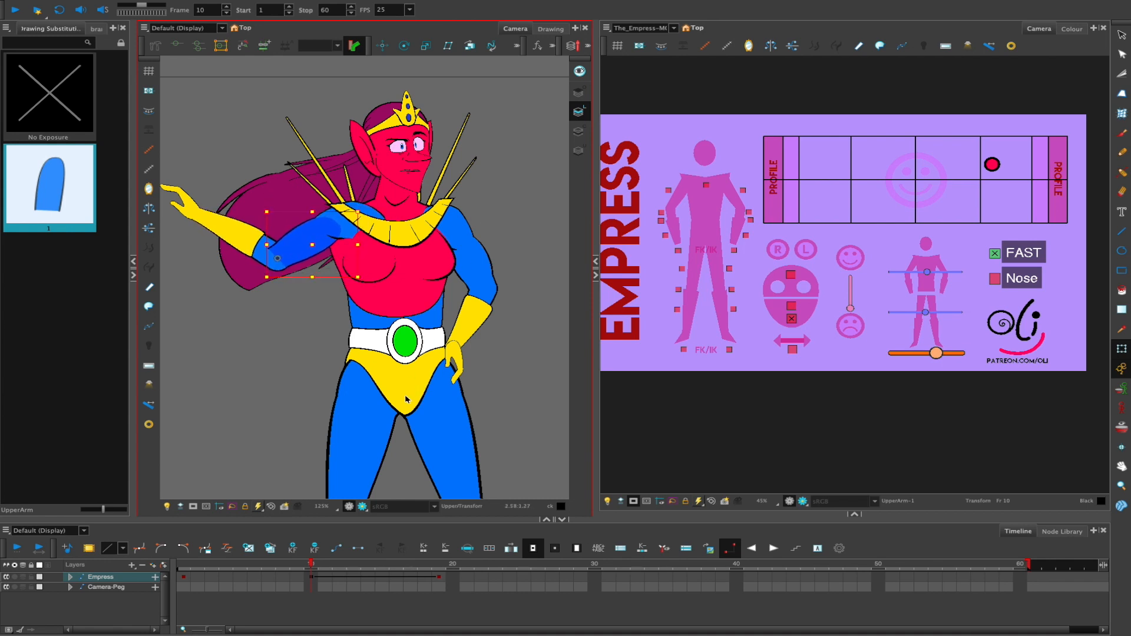
Lower the belt's centre buckle and the upper torso slightly
{"action": "left_click", "coordinate": [410, 353]}
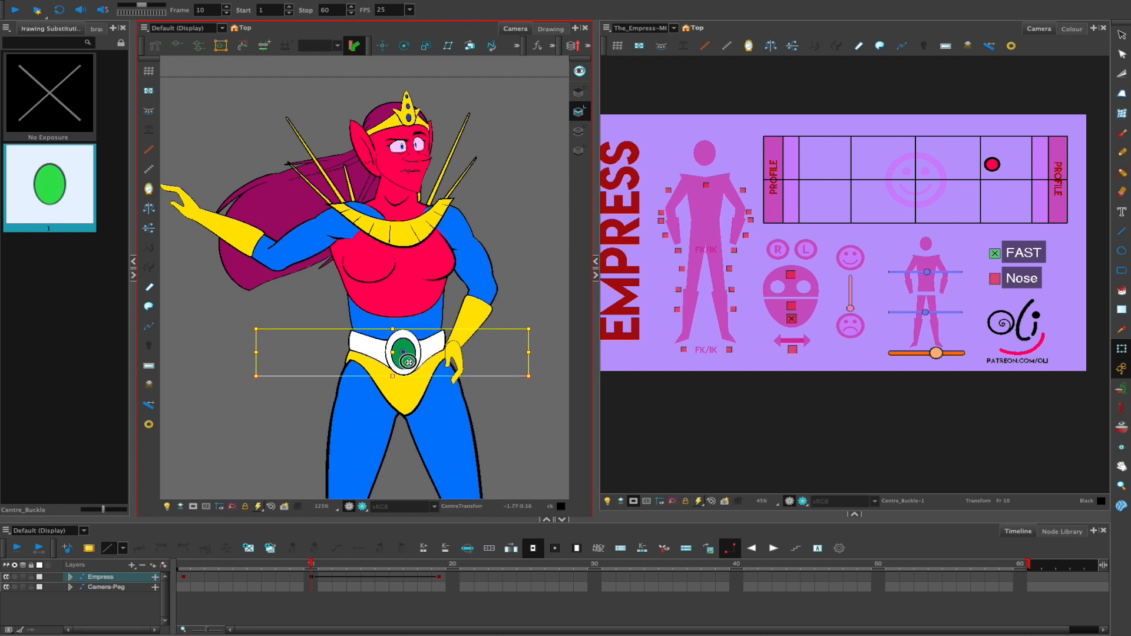
{"action": "left_click", "coordinate": [400, 217]}
{"action": "left_click_drag", "start_coordinate": [411, 216], "coordinate": [416, 238]}
{"action": "left_click", "coordinate": [502, 263]}
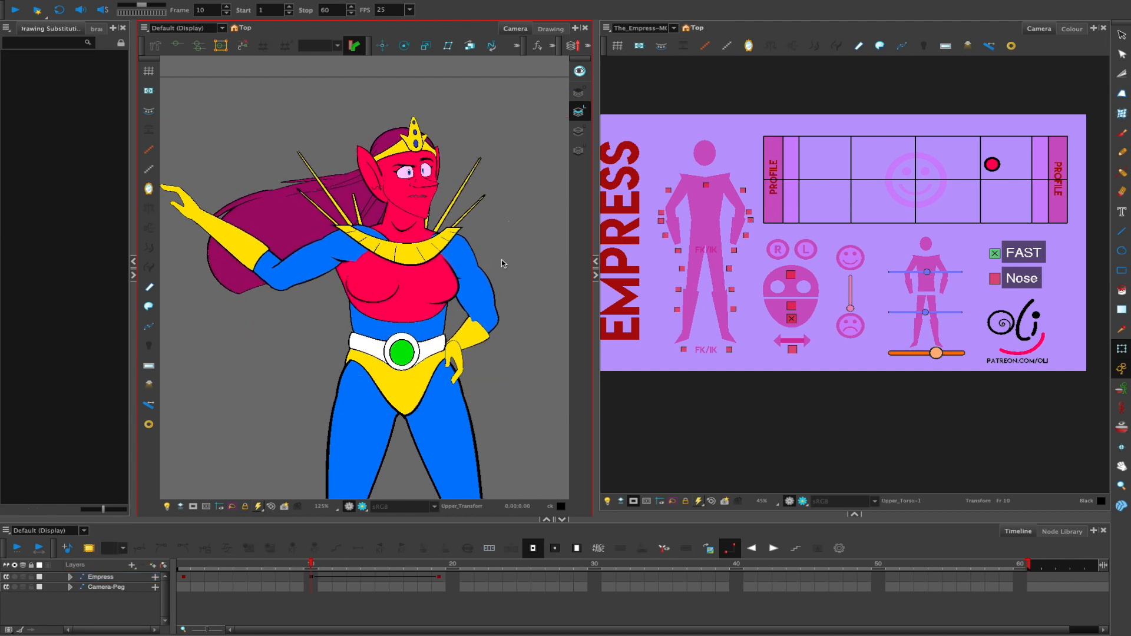
Turn off FAST mode and raise the upper torso slightly
{"action": "left_click", "coordinate": [994, 254]}
{"action": "left_click_drag", "start_coordinate": [481, 255], "coordinate": [518, 242]}
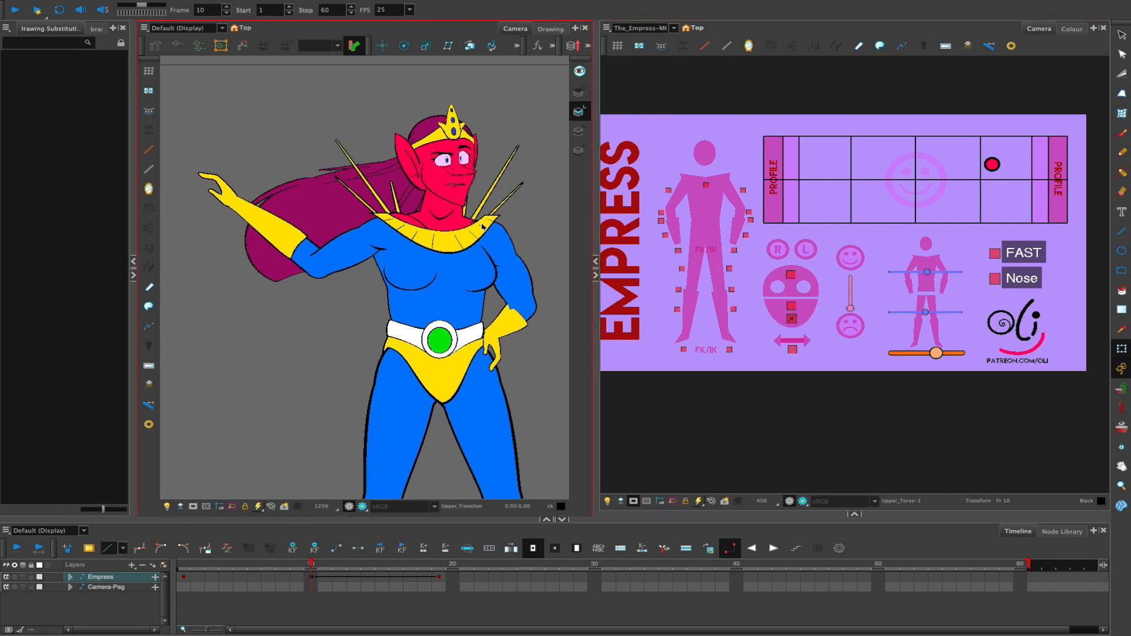
{"action": "left_click", "coordinate": [452, 227]}
{"action": "left_click_drag", "start_coordinate": [452, 224], "coordinate": [446, 211]}
Raise the belt's centre buckle slightly and deselect it
{"action": "left_click", "coordinate": [430, 340]}
{"action": "left_click", "coordinate": [442, 343]}
{"action": "left_click_drag", "start_coordinate": [444, 346], "coordinate": [444, 337]}
{"action": "left_click", "coordinate": [542, 233]}
{"action": "key", "text": "space"}
{"action": "mouse_move", "coordinate": [487, 239]}
{"action": "left_mouse_down"}
{"action": "mouse_move", "coordinate": [414, 243]}
{"action": "mouse_move", "coordinate": [370, 208]}
{"action": "left_mouse_up"}
{"action": "left_click", "coordinate": [369, 217]}
{"action": "key", "text": "b"}
{"action": "left_click", "coordinate": [458, 227]}
{"action": "key", "text": "space"}
{"action": "left_click_drag", "start_coordinate": [463, 228], "coordinate": [504, 204]}
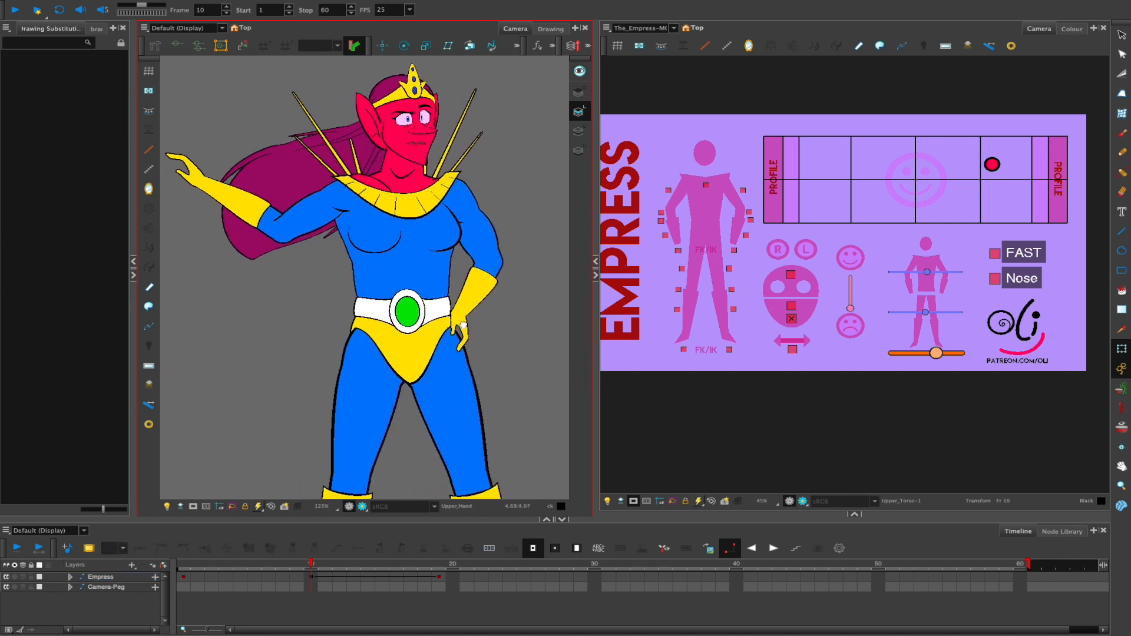
Rotate the hand resting on the hip slightly and deselect it
{"action": "left_click", "coordinate": [465, 335]}
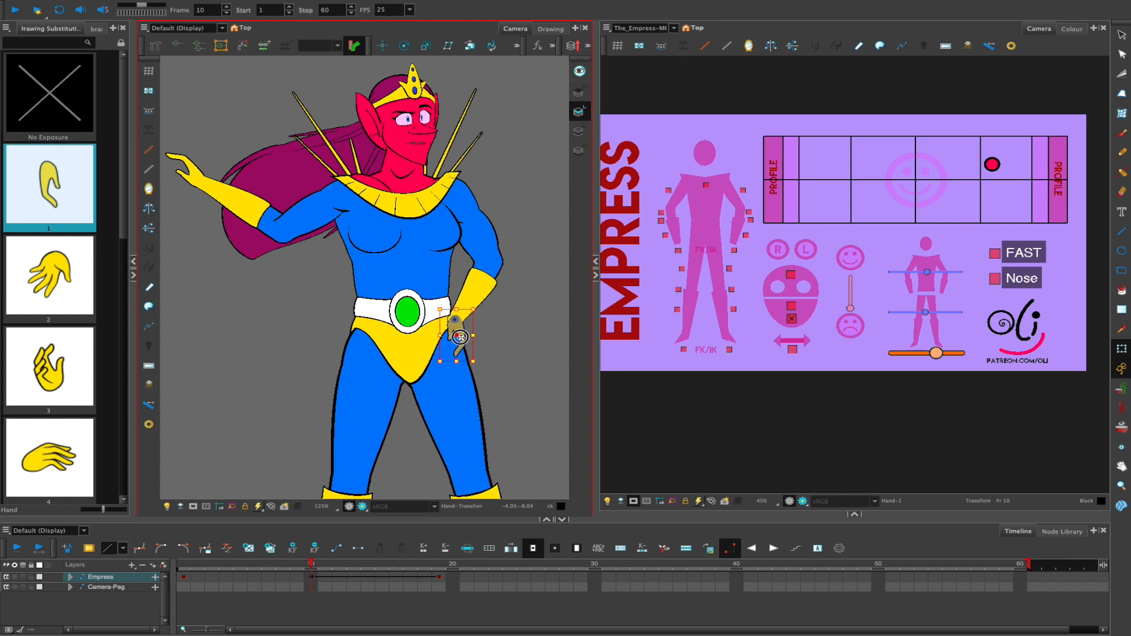
{"action": "mouse_move", "coordinate": [469, 340]}
{"action": "left_mouse_down"}
{"action": "mouse_move", "coordinate": [480, 364]}
{"action": "mouse_move", "coordinate": [500, 349]}
{"action": "left_mouse_up"}
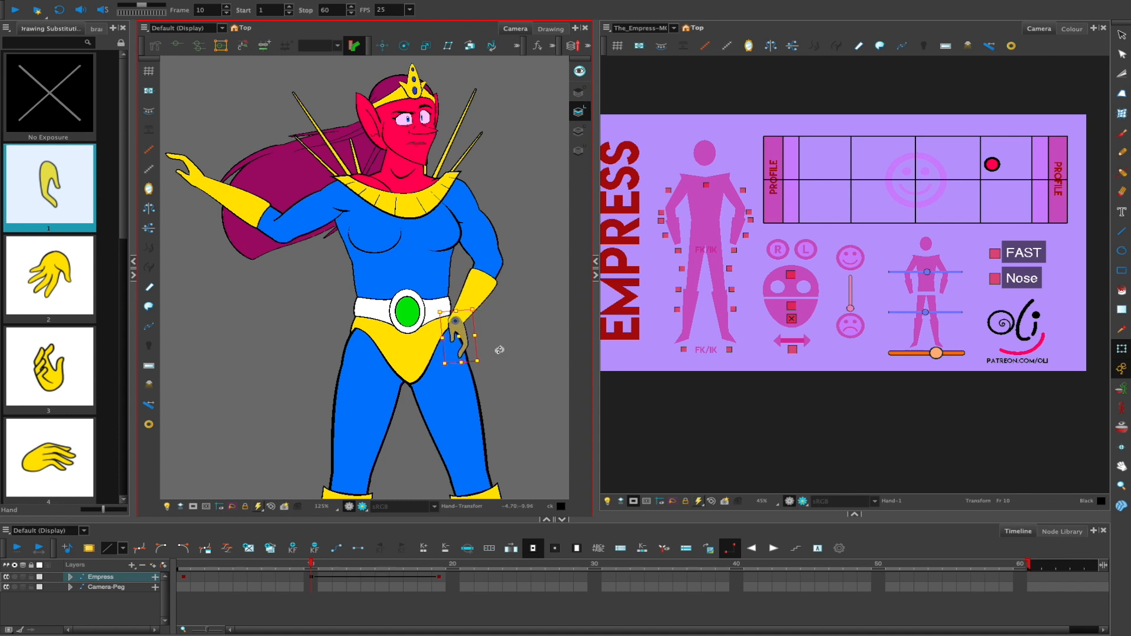
{"action": "left_click", "coordinate": [506, 193]}
{"action": "mouse_move", "coordinate": [477, 160]}
{"action": "left_mouse_down"}
{"action": "mouse_move", "coordinate": [504, 169]}
{"action": "mouse_move", "coordinate": [499, 159]}
{"action": "left_mouse_up"}
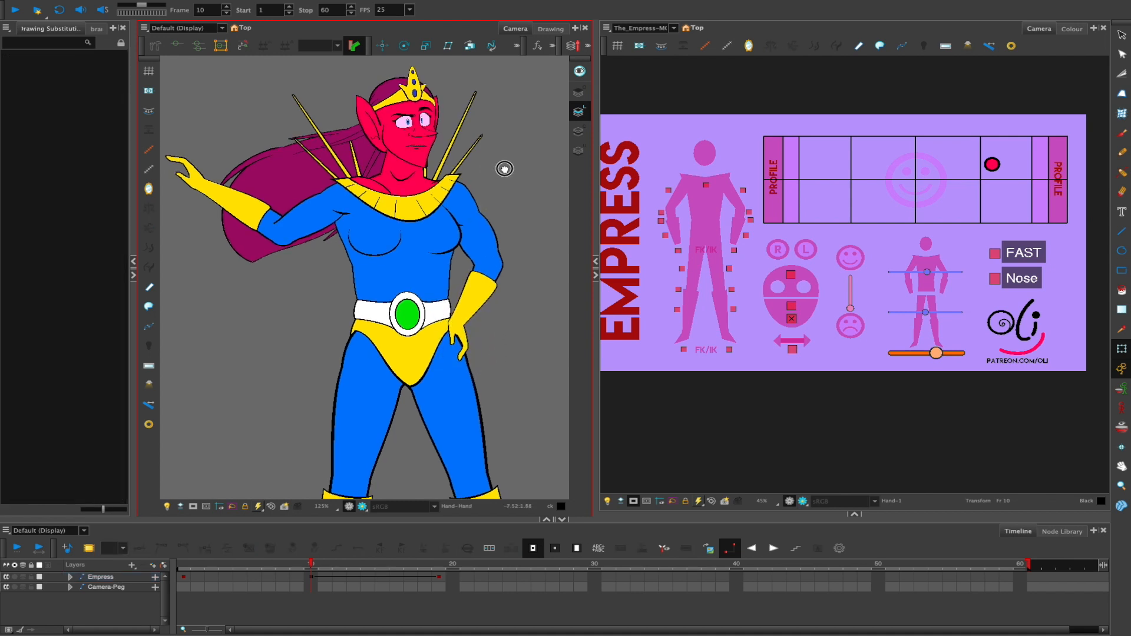
Show the back hair's deformation controls, pull the flowing hair down behind the torso, and hide the controls
{"action": "left_click", "coordinate": [310, 193]}
{"action": "key", "text": "F11"}
{"action": "left_click", "coordinate": [274, 261]}
{"action": "left_click_drag", "start_coordinate": [274, 261], "coordinate": [427, 307]}
{"action": "left_click_drag", "start_coordinate": [416, 148], "coordinate": [399, 149]}
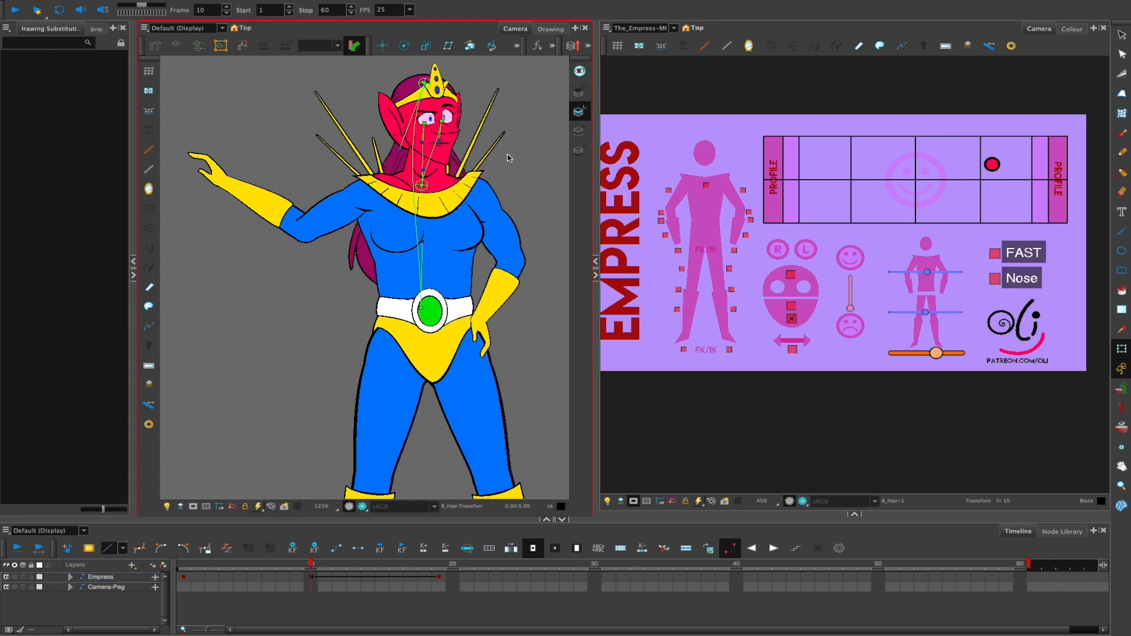
{"action": "left_click", "coordinate": [506, 166]}
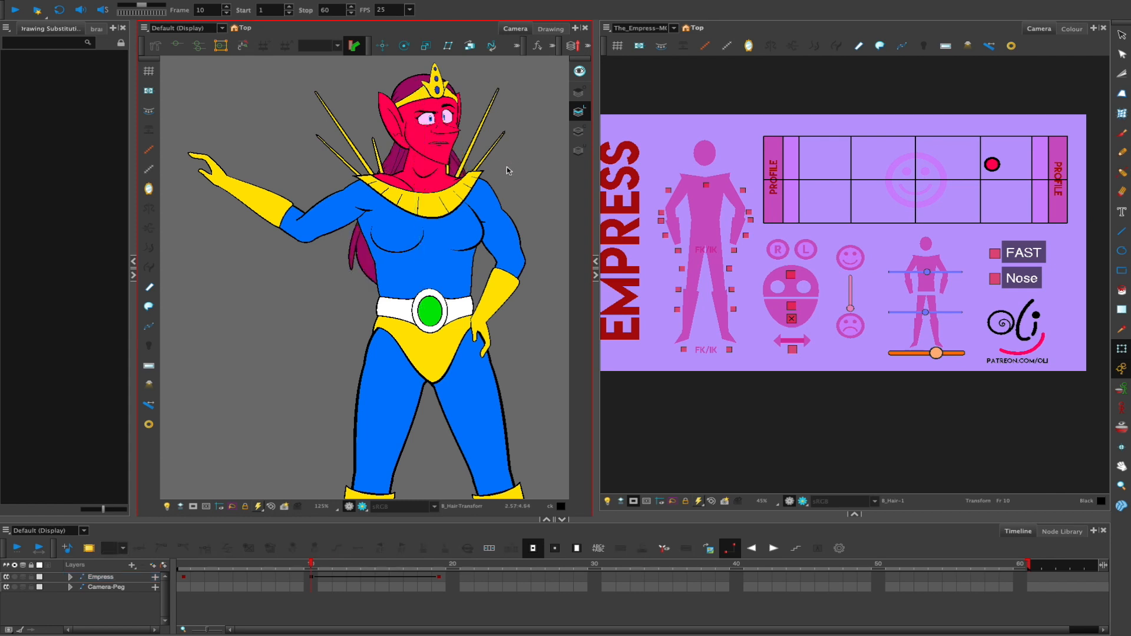
{"action": "left_click_drag", "start_coordinate": [518, 160], "coordinate": [494, 176]}
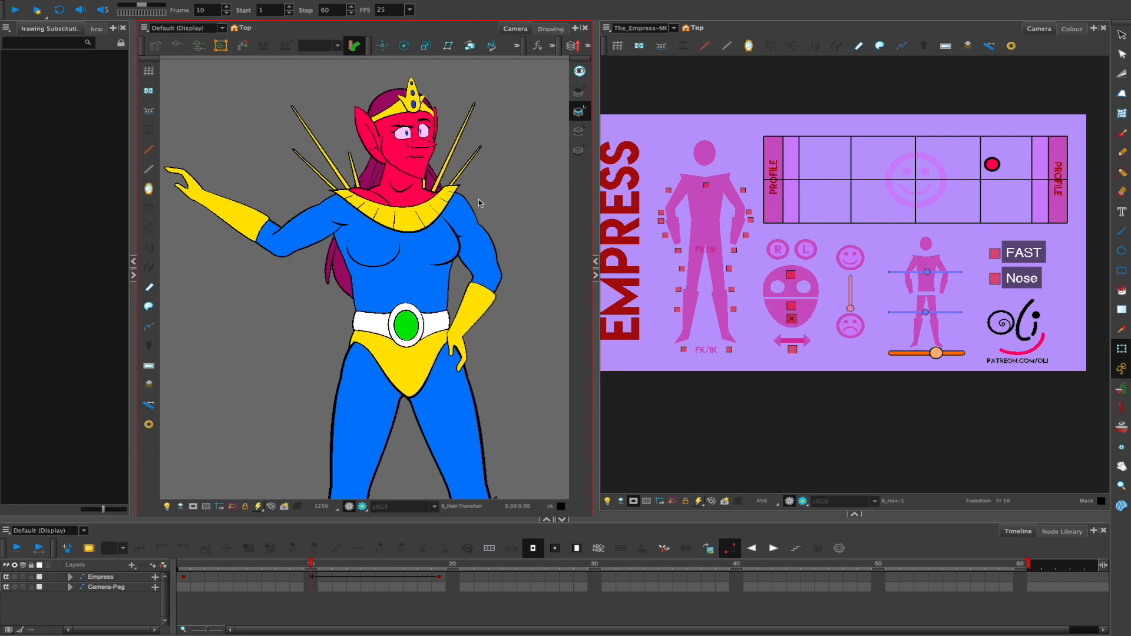
Select each breast in turn and narrow the far one slightly from its outer edge
{"action": "left_click", "coordinate": [453, 252]}
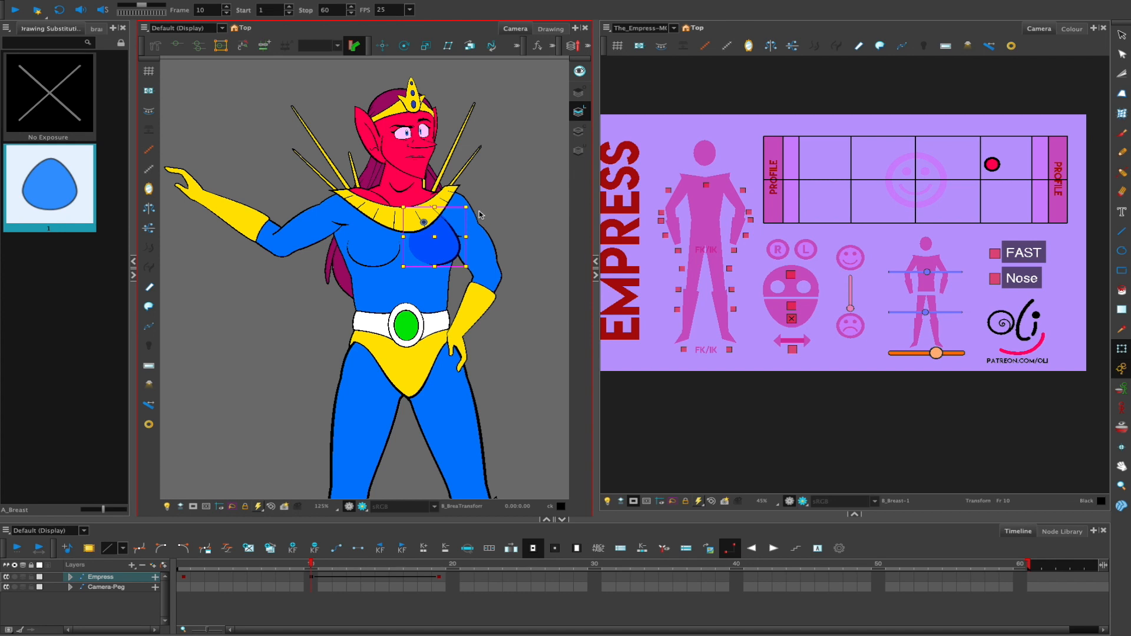
{"action": "left_click", "coordinate": [495, 201]}
{"action": "left_click", "coordinate": [446, 249]}
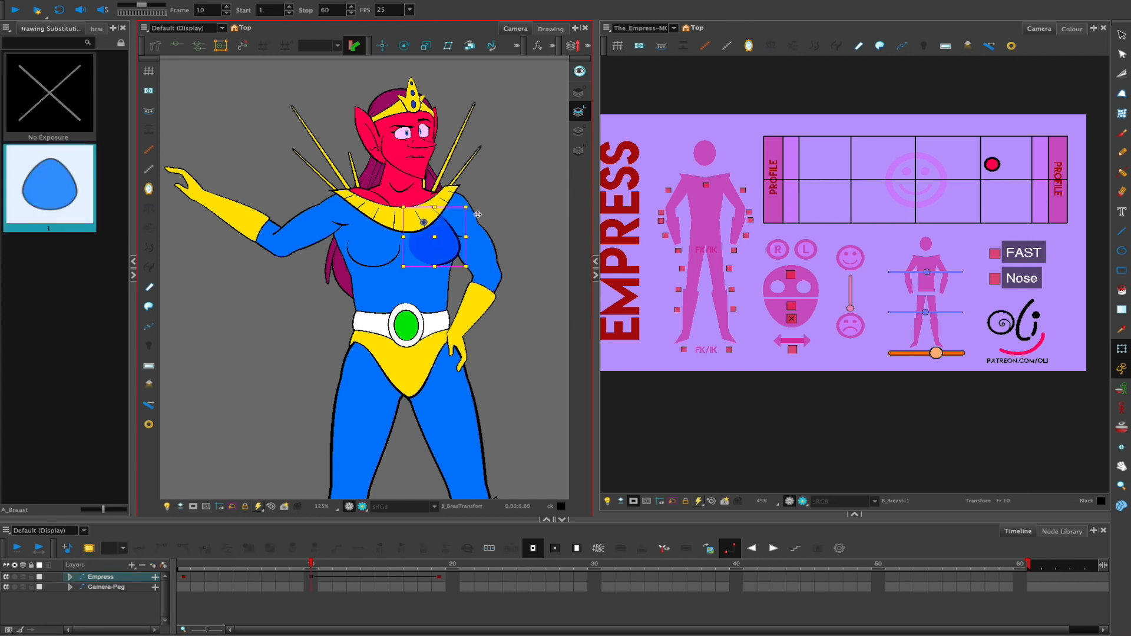
{"action": "left_click", "coordinate": [377, 256]}
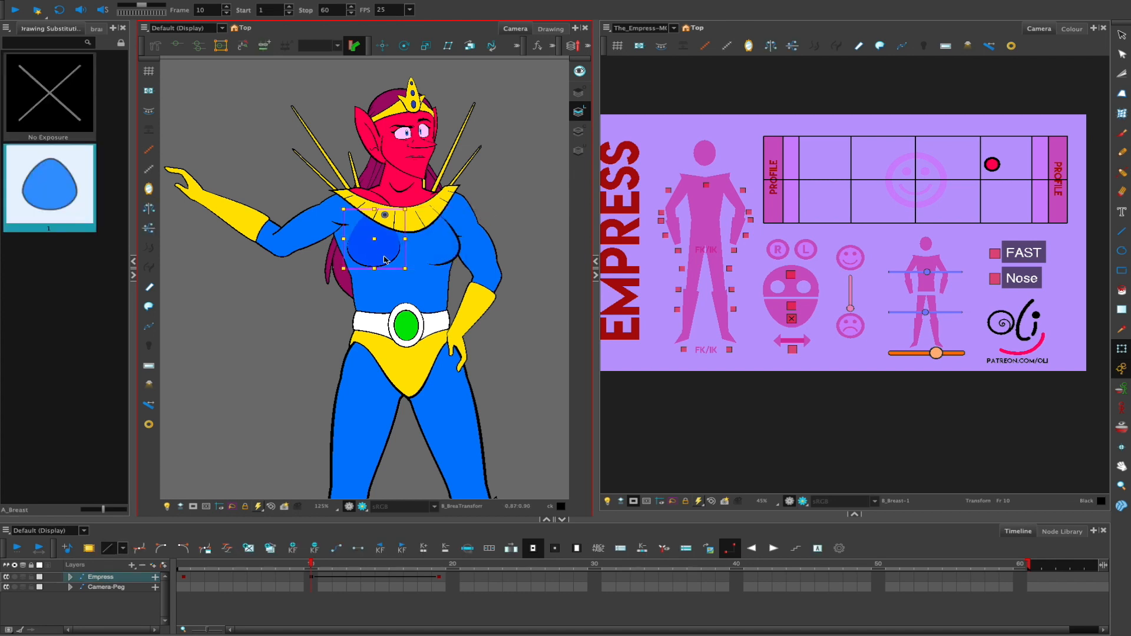
{"action": "left_click", "coordinate": [446, 253]}
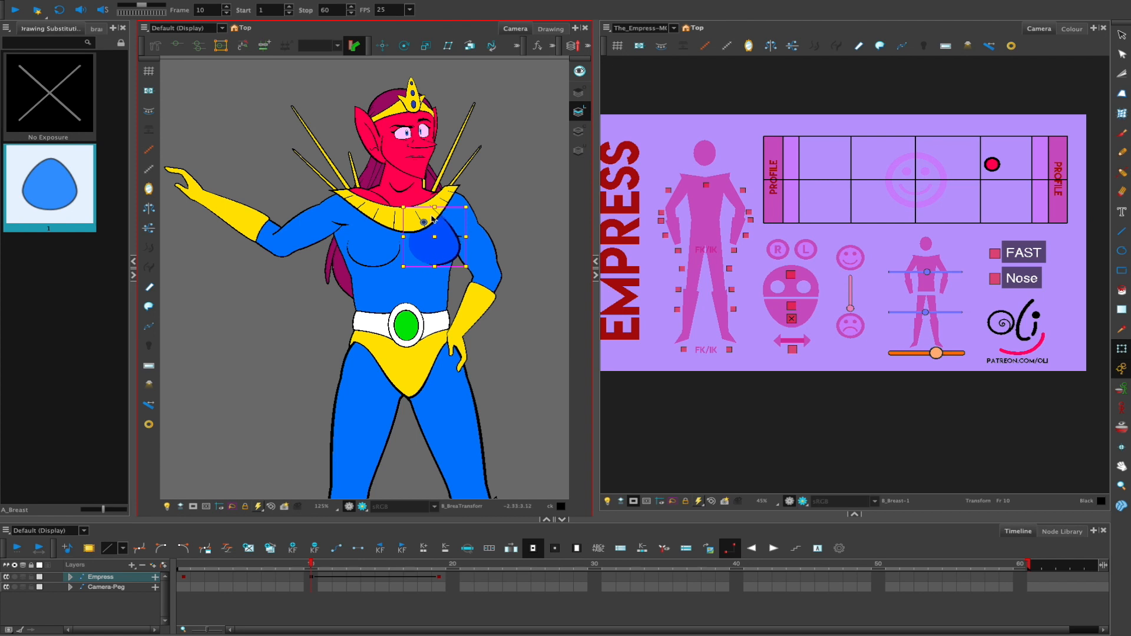
{"action": "left_click", "coordinate": [372, 257]}
{"action": "left_click", "coordinate": [462, 242]}
{"action": "left_click_drag", "start_coordinate": [464, 241], "coordinate": [399, 237]}
Compare the near and far breasts, adjust the far one from its lower edge, and deselect it
{"action": "left_click", "coordinate": [371, 259]}
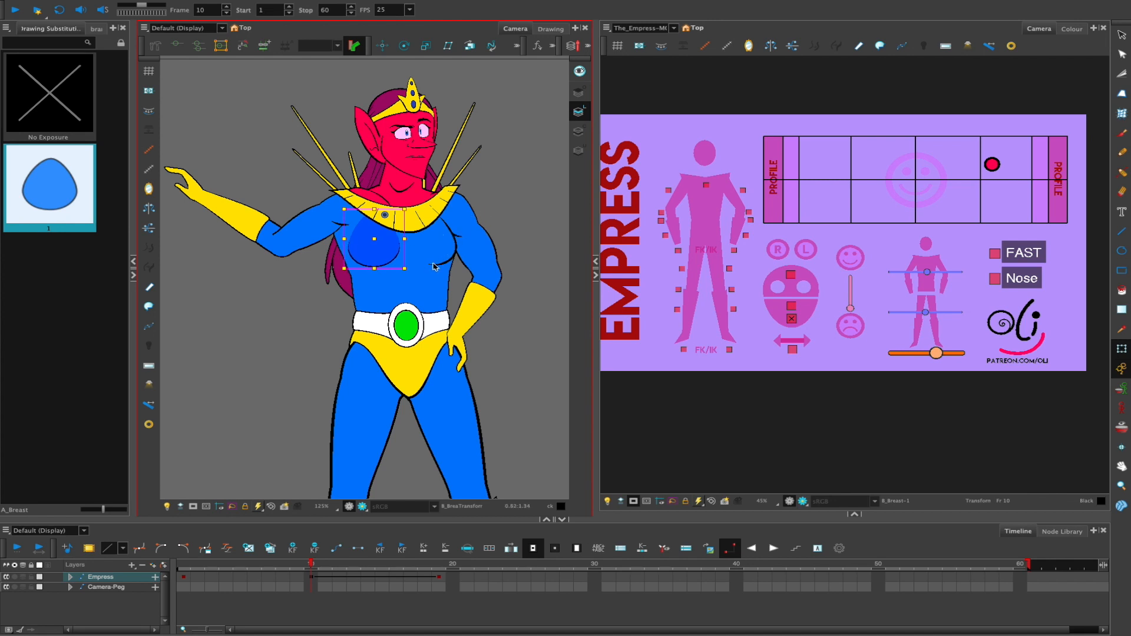
{"action": "mouse_move", "coordinate": [383, 263]}
{"action": "left_mouse_down"}
{"action": "mouse_move", "coordinate": [443, 260]}
{"action": "mouse_move", "coordinate": [443, 251]}
{"action": "left_mouse_up"}
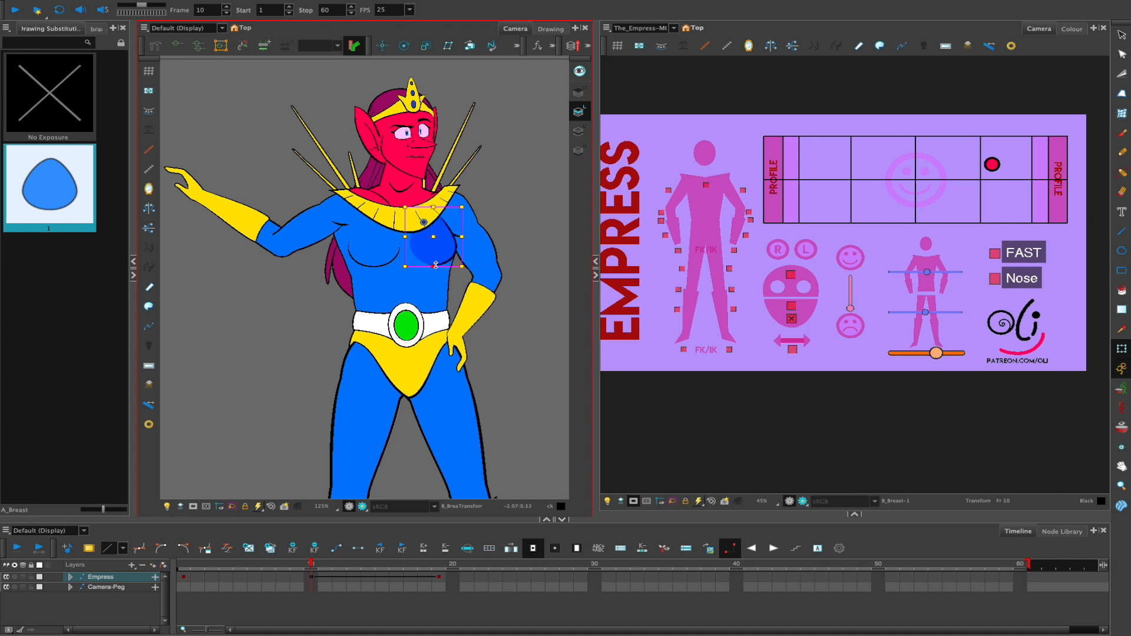
{"action": "mouse_move", "coordinate": [435, 266]}
{"action": "left_mouse_down"}
{"action": "mouse_move", "coordinate": [462, 238]}
{"action": "mouse_move", "coordinate": [477, 258]}
{"action": "mouse_move", "coordinate": [470, 266]}
{"action": "left_mouse_up"}
{"action": "key", "text": "Escape"}
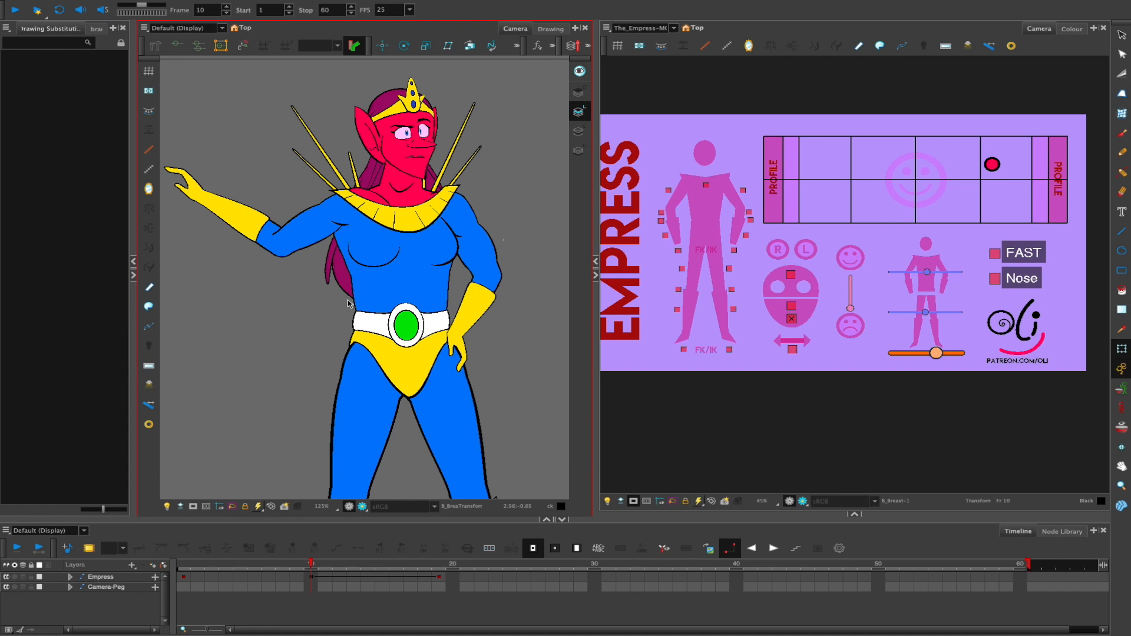
{"action": "scroll", "coordinate": [469, 304], "scroll_direction": "down", "scroll_amount": 3}
{"action": "left_click_drag", "start_coordinate": [505, 350], "coordinate": [469, 256]}
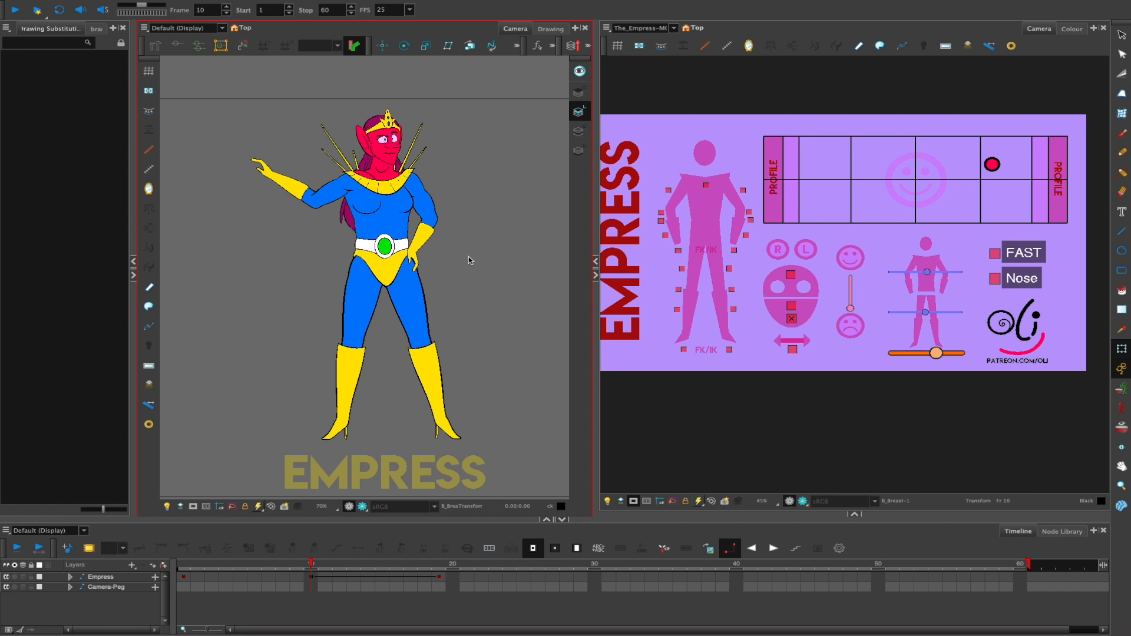
{"action": "left_click_drag", "start_coordinate": [396, 140], "coordinate": [430, 193]}
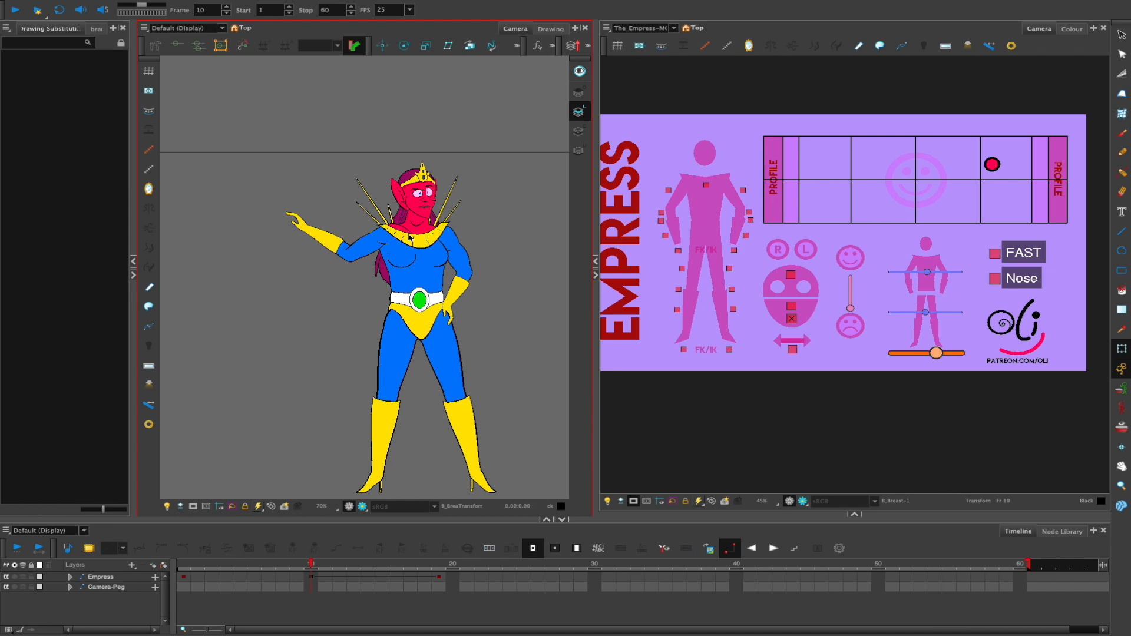